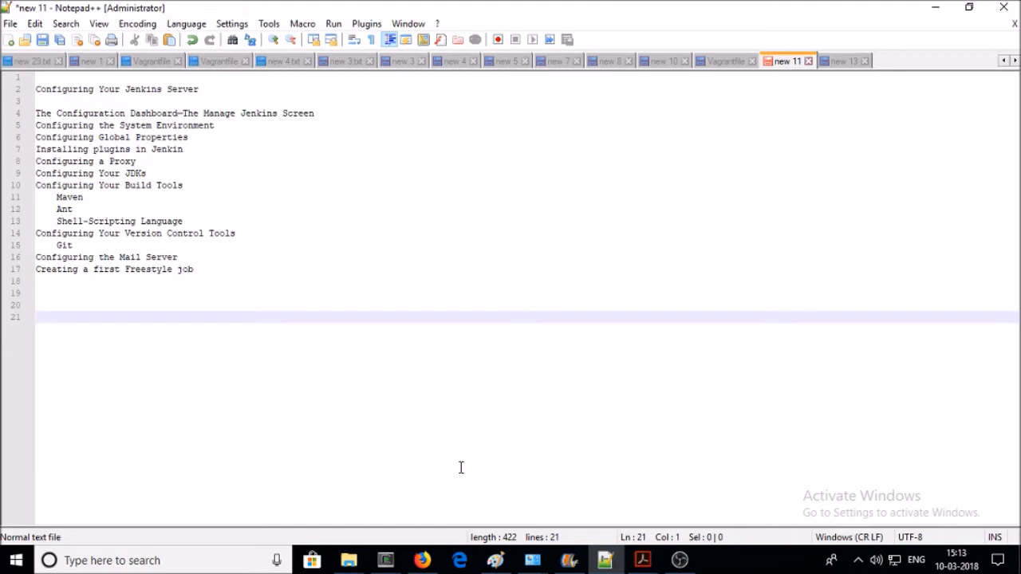
# - Bring the Unlock Jenkins page forward and copy the /root/.jenkins/secrets/initialAdminPassword path
pyautogui.moveTo(432, 559)
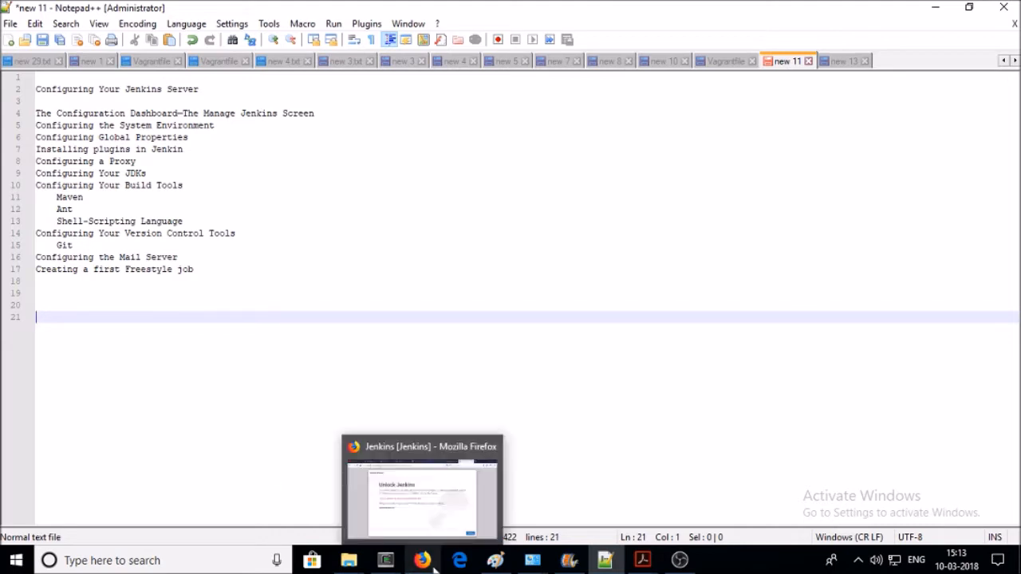
pyautogui.click(433, 517)
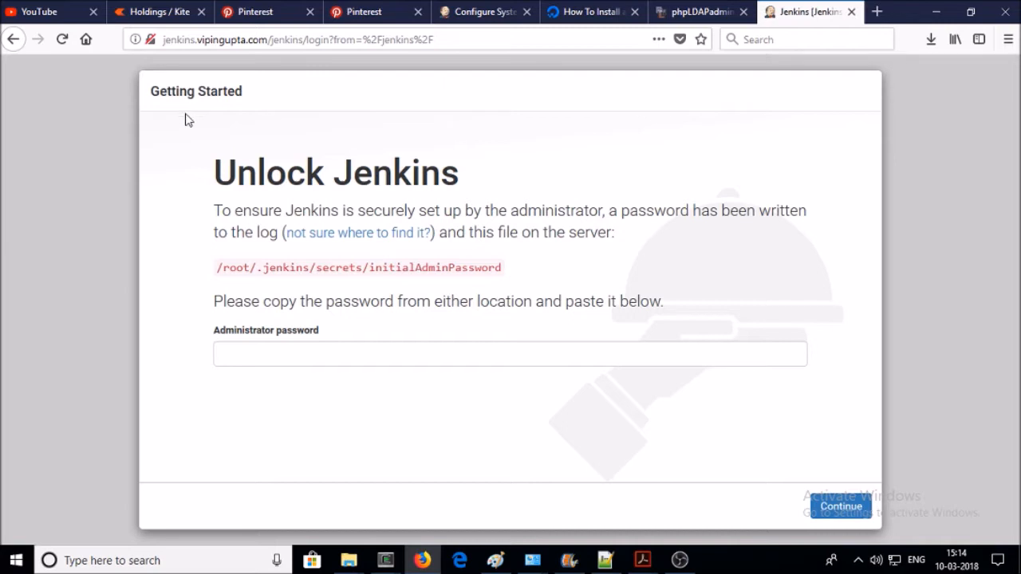
pyautogui.tripleClick(331, 267)
pyautogui.rightClick(330, 271)
pyautogui.click(361, 283)
# - Run cat /root/.jenkins/secrets/initialAdminPassword in the root@book terminal
pyautogui.moveTo(381, 563)
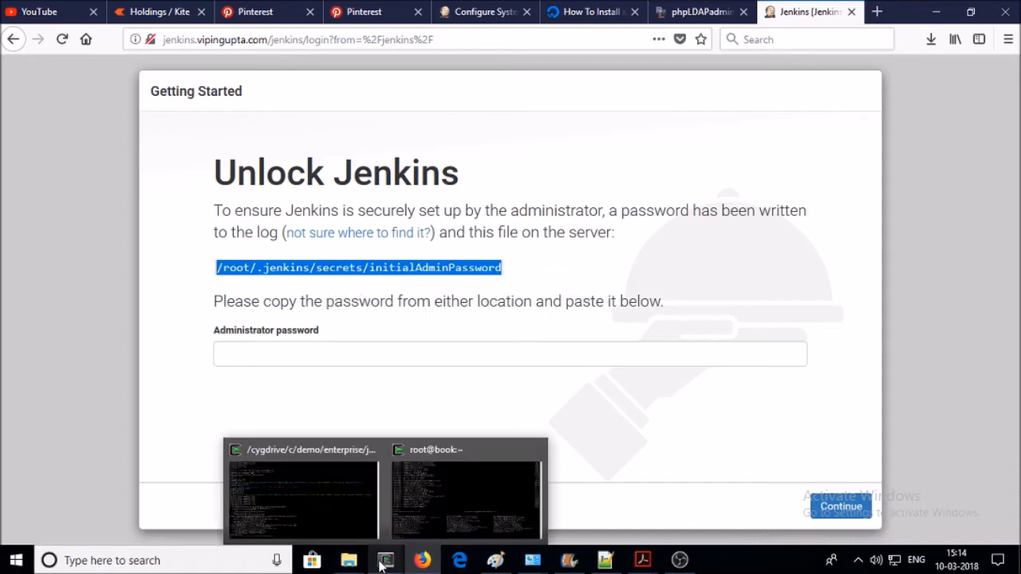
pyautogui.click(466, 494)
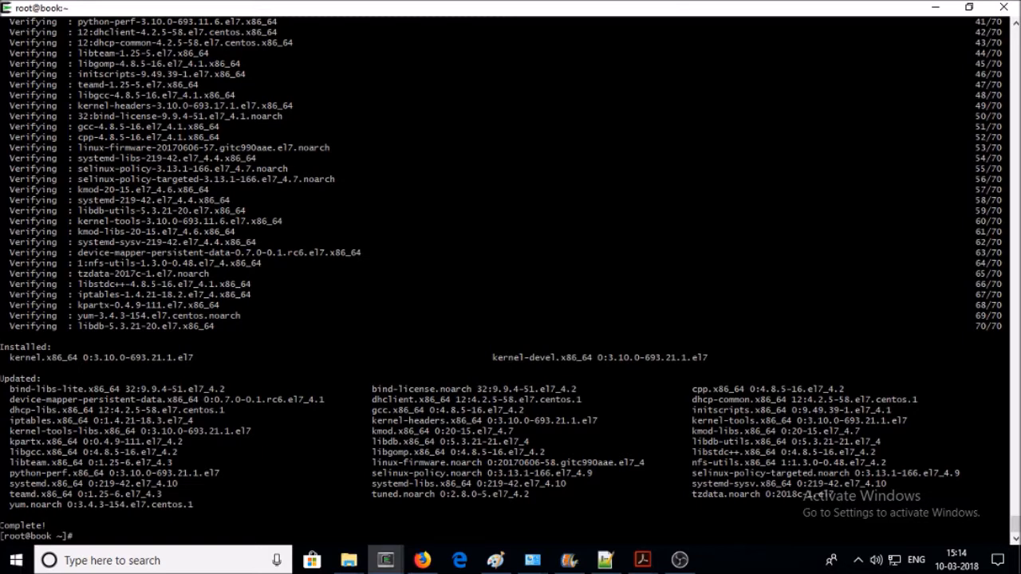
pyautogui.write('cat')
pyautogui.rightClick(352, 120)
pyautogui.click(391, 167)
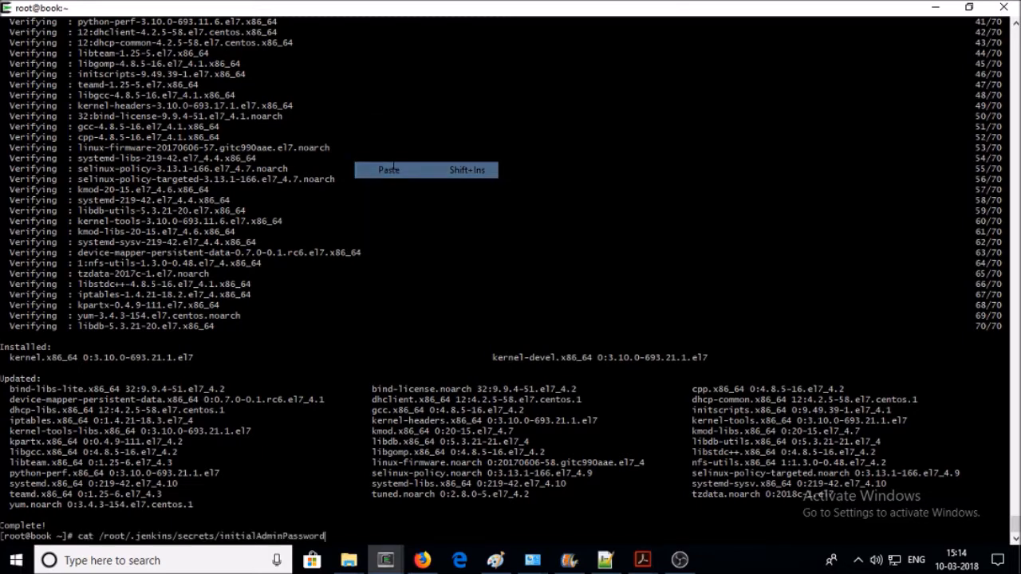
pyautogui.press('Return')
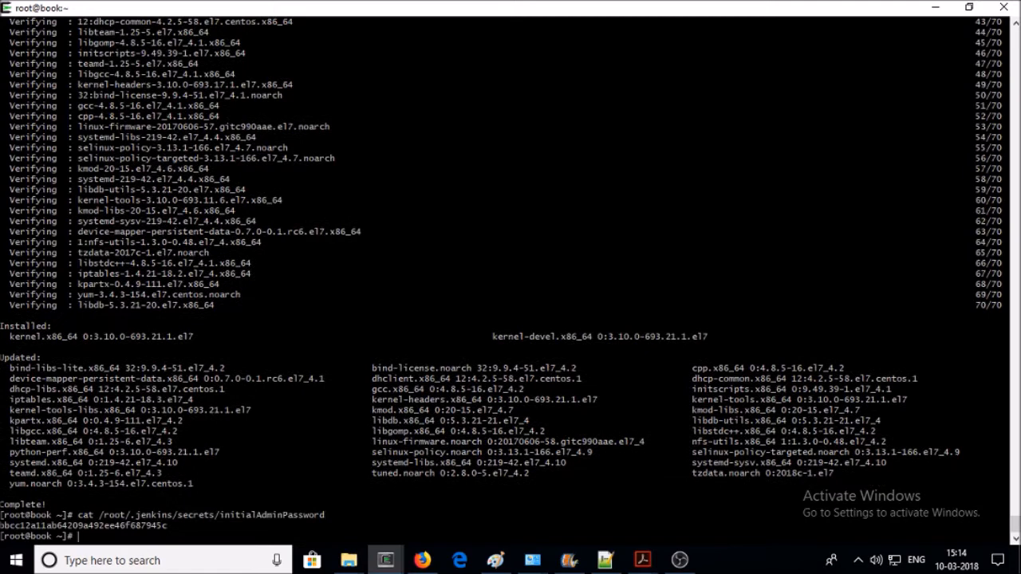
# - Copy the initial admin password printed by the command
pyautogui.doubleClick(67, 526)
pyautogui.rightClick(69, 527)
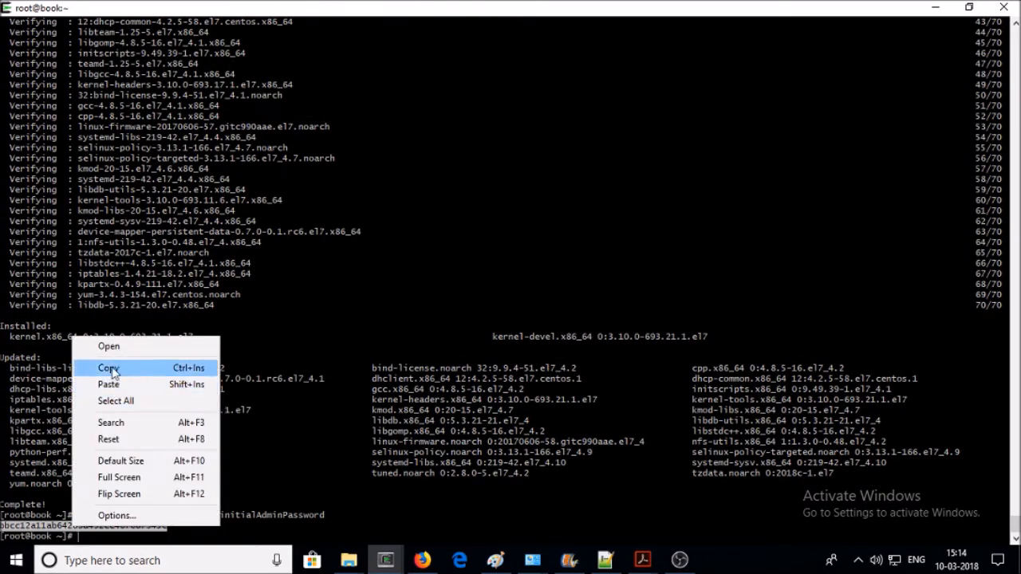
pyautogui.click(111, 369)
# - Paste the admin password into the Unlock Jenkins field, continue, and decline Firefox's save prompt
pyautogui.click(421, 560)
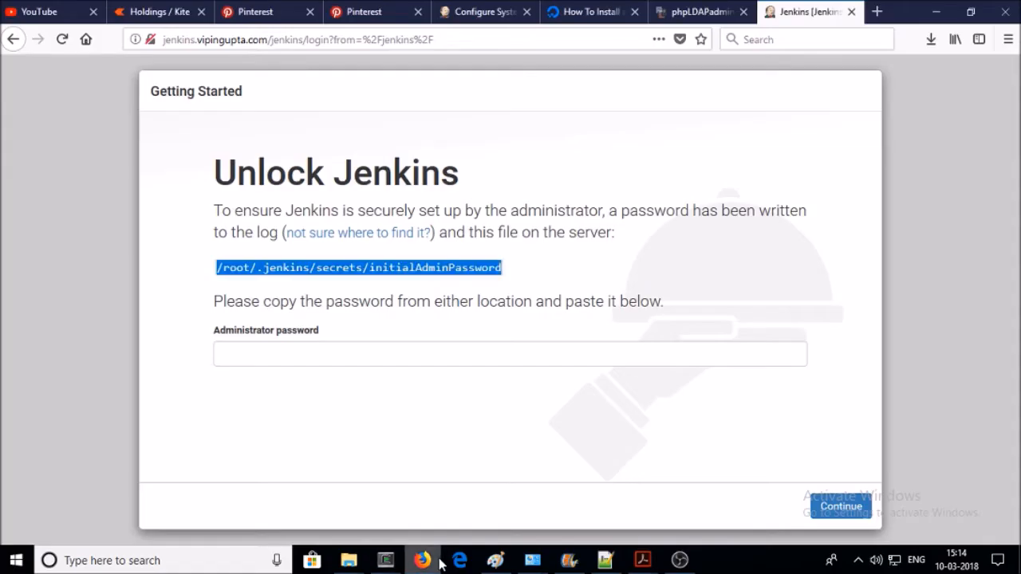
pyautogui.click(391, 349)
pyautogui.rightClick(391, 352)
pyautogui.click(427, 414)
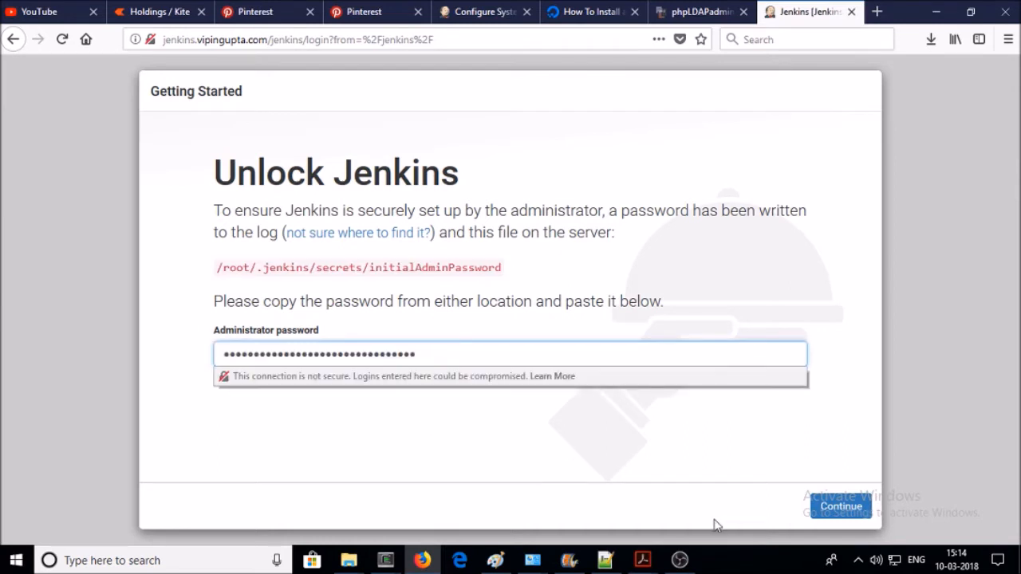
pyautogui.click(840, 514)
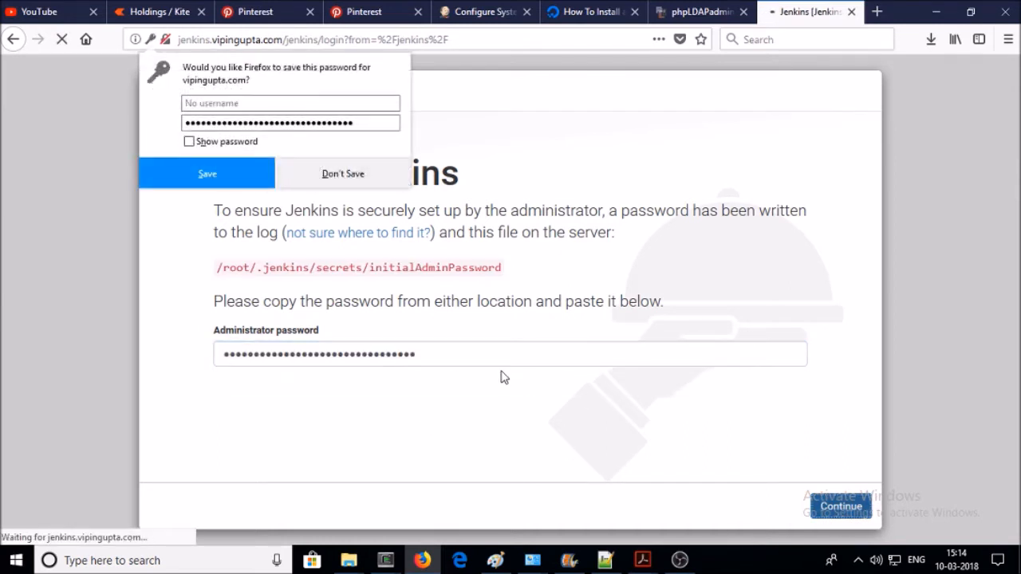
pyautogui.click(355, 186)
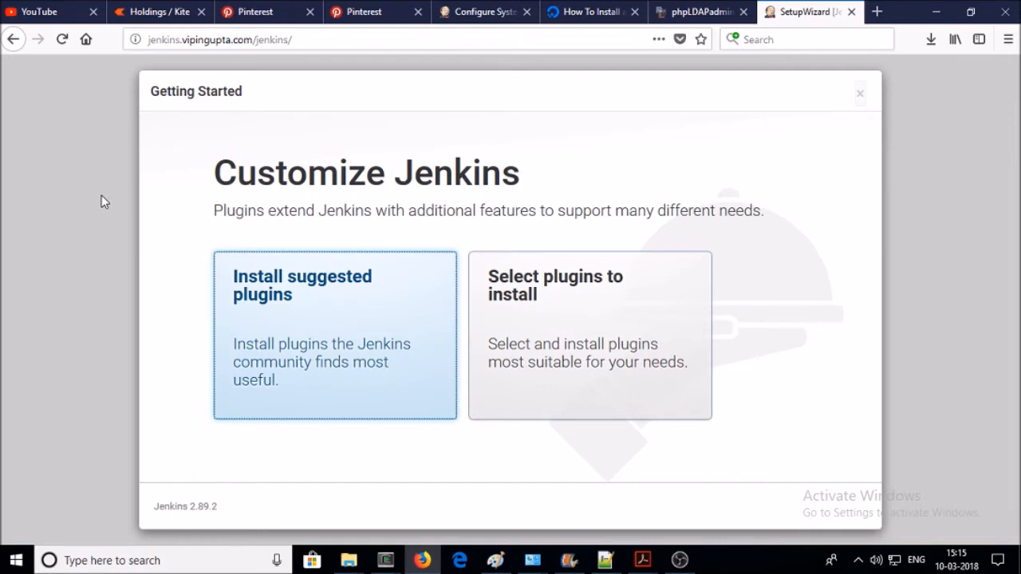
# - Choose Install suggested plugins and let the plugin installation complete
pyautogui.click(271, 313)
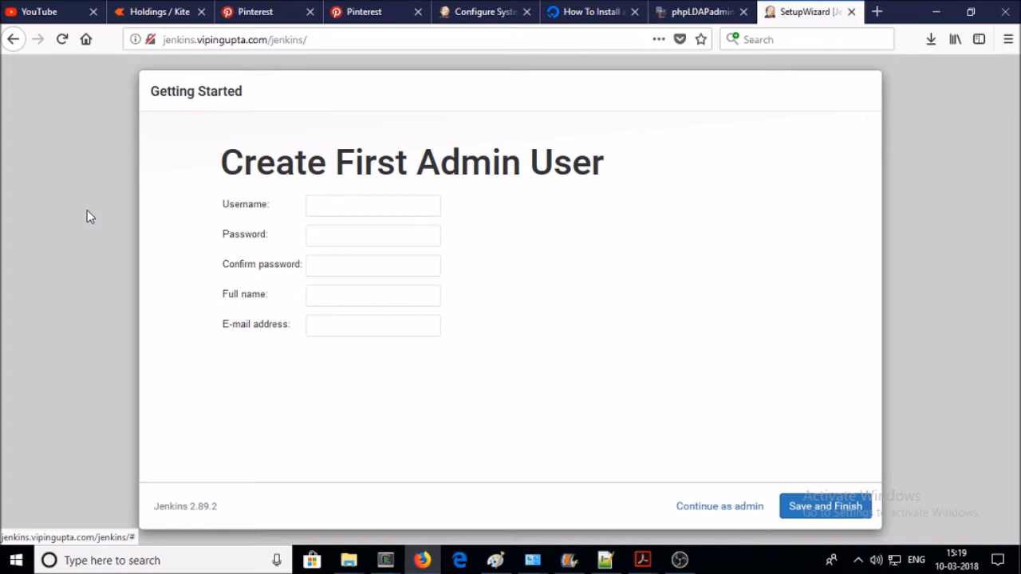
# - Fill username admin, password, confirmation and full name, submit, and dismiss the TypeError alert
pyautogui.click(334, 201)
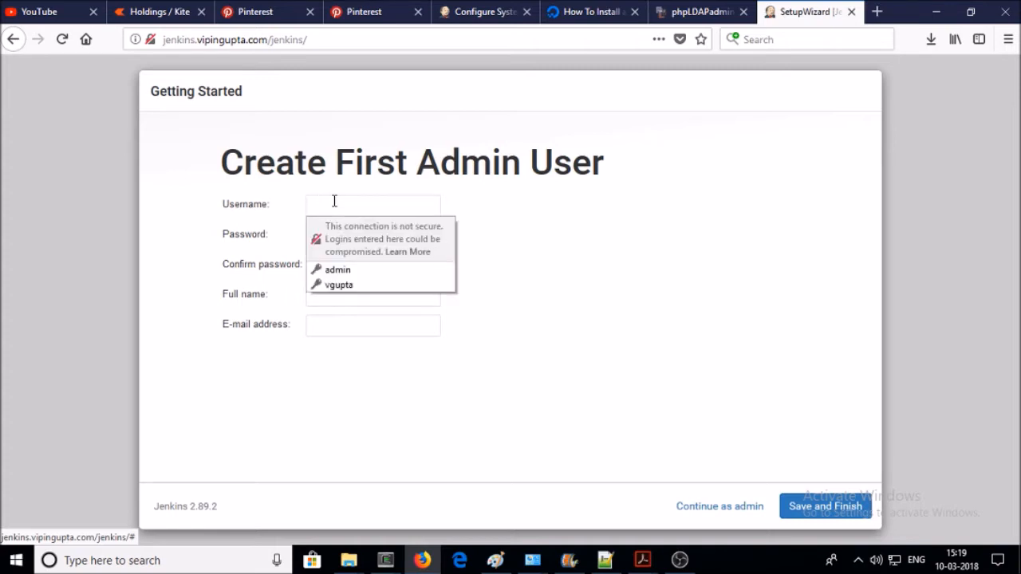
pyautogui.write('admin')
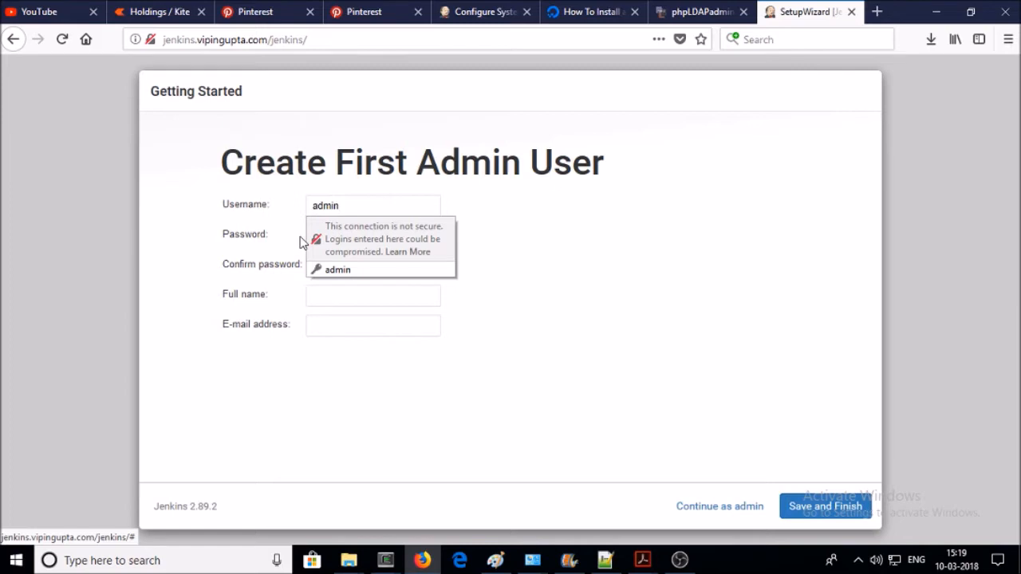
pyautogui.click(319, 233)
pyautogui.write('admin')
pyautogui.click(321, 265)
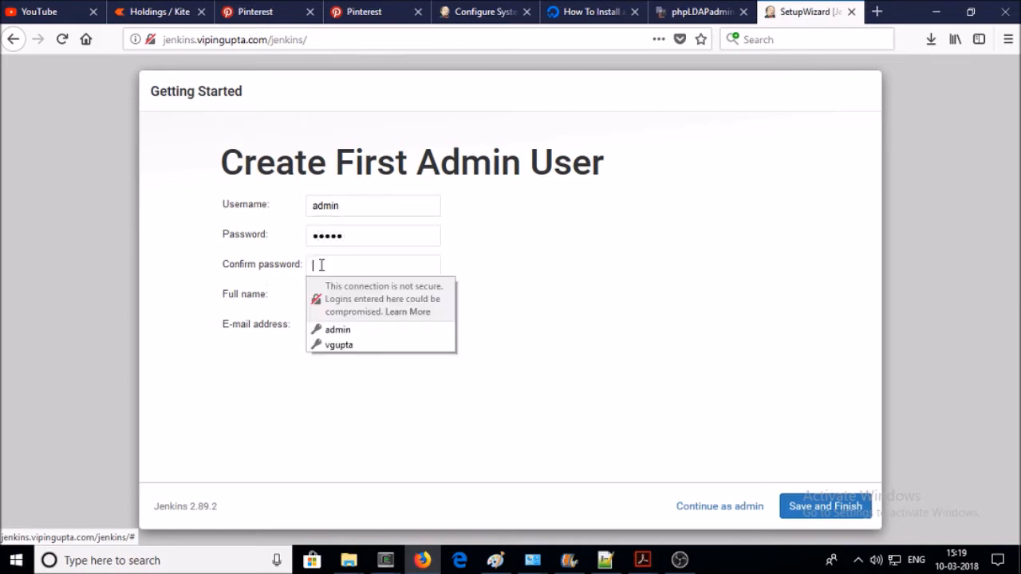
pyautogui.write('admin')
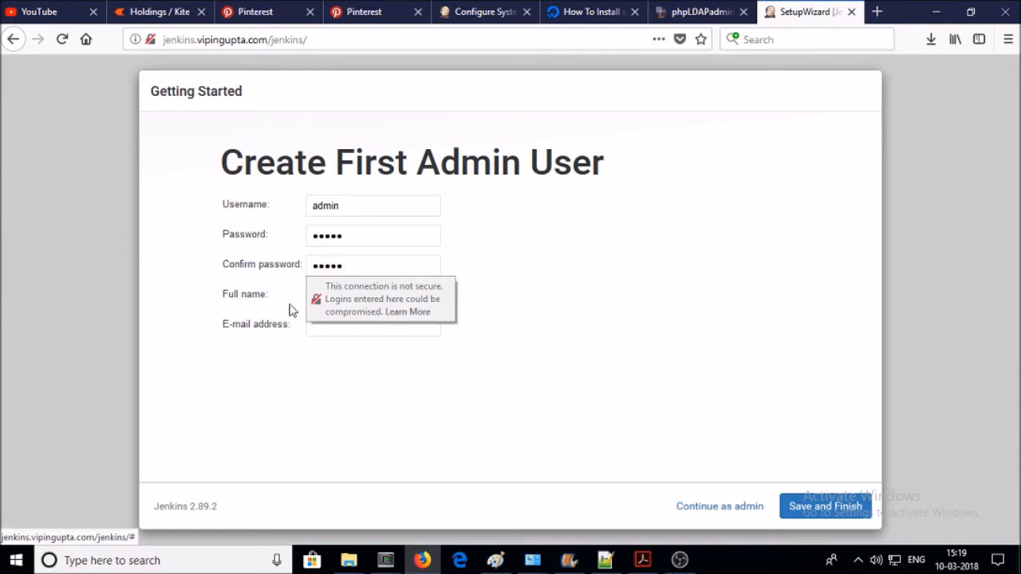
pyautogui.click(349, 289)
pyautogui.write('admin')
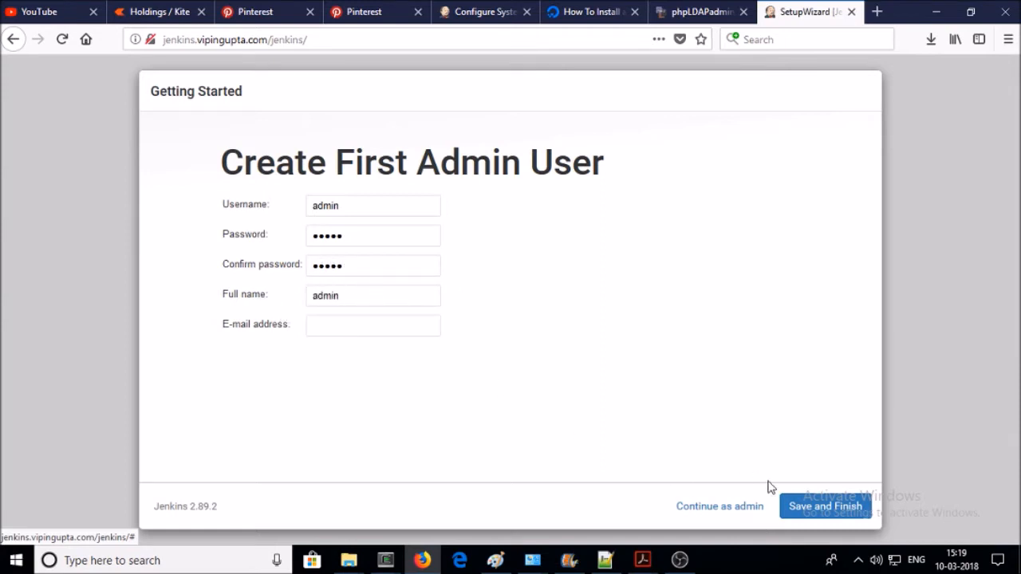
pyautogui.click(826, 504)
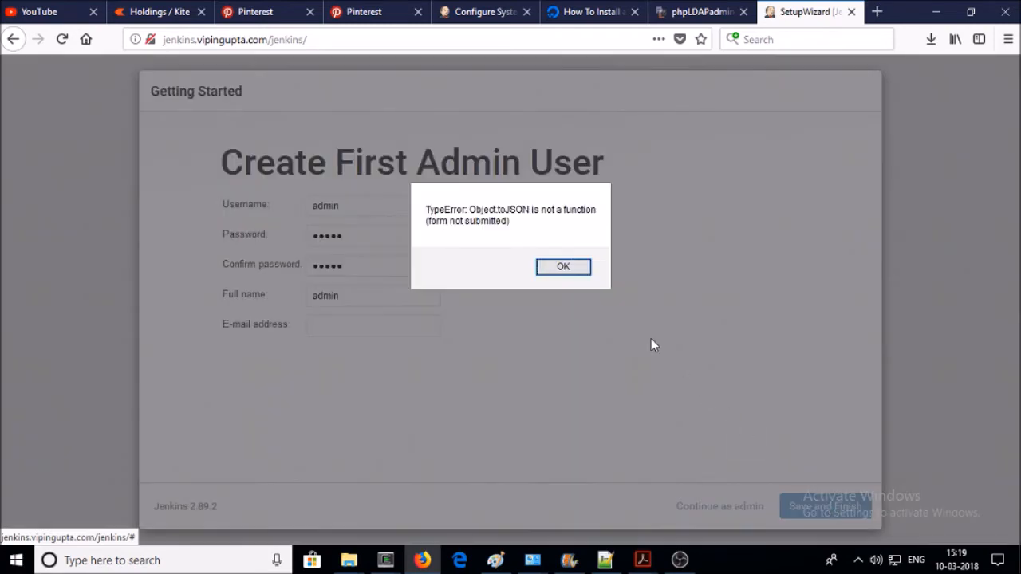
pyautogui.click(549, 275)
# - Type the admin's e-mail address, correcting mistyped characters and a stray extra @ sign
pyautogui.click(378, 332)
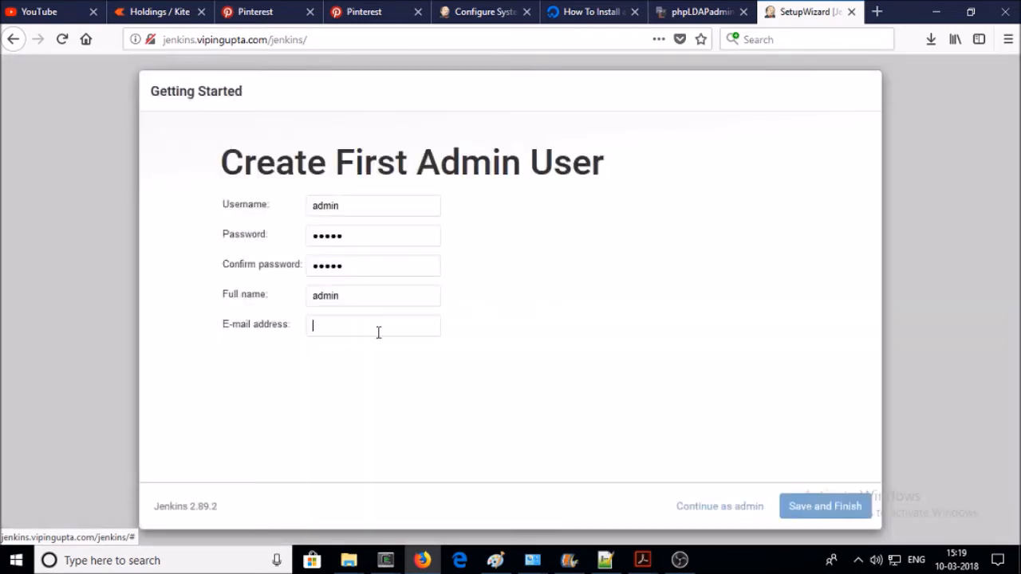
pyautogui.click(401, 325)
pyautogui.press('BackSpace')
pyautogui.click(422, 329)
# - Reload the form, re-enter username admin, a new password, full name and e-mail, then Save and Finish
pyautogui.click(61, 39)
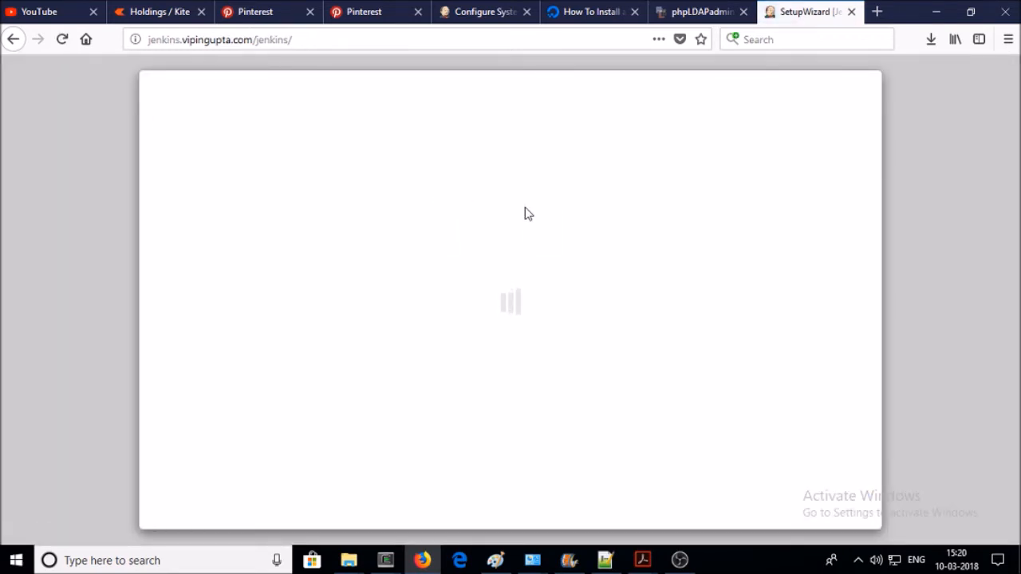
pyautogui.click(347, 205)
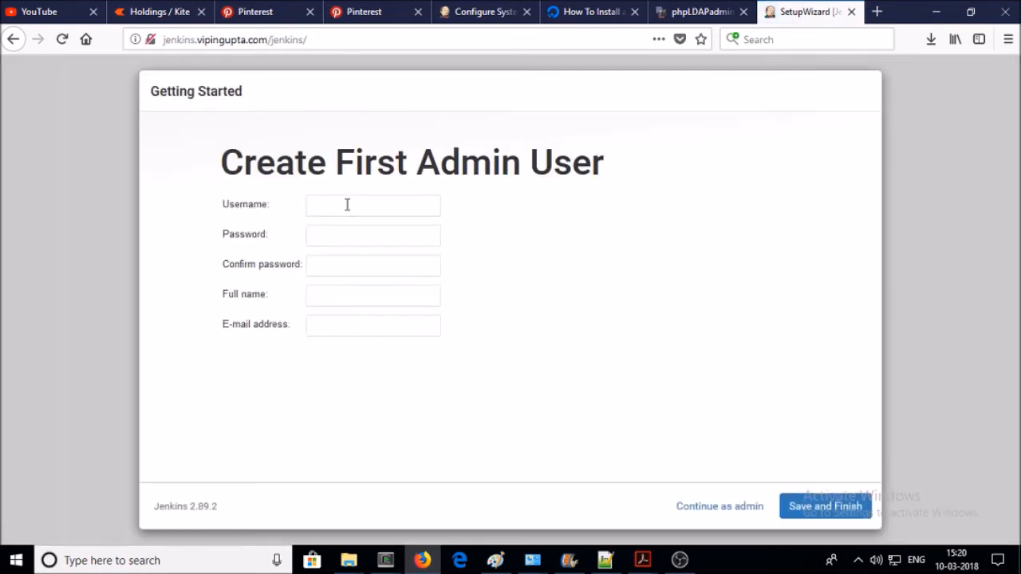
pyautogui.write('admin')
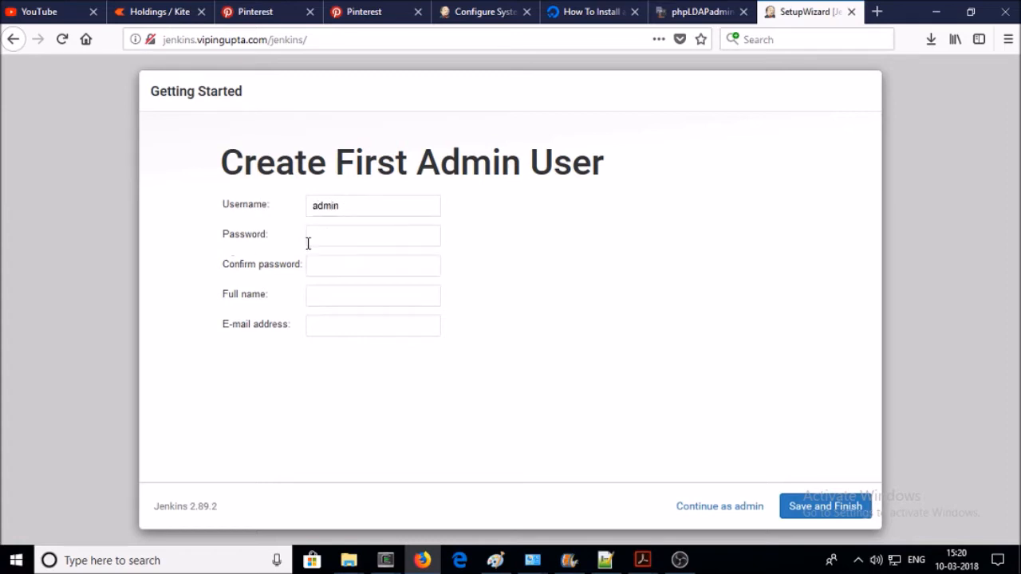
pyautogui.click(307, 242)
pyautogui.write('1234')
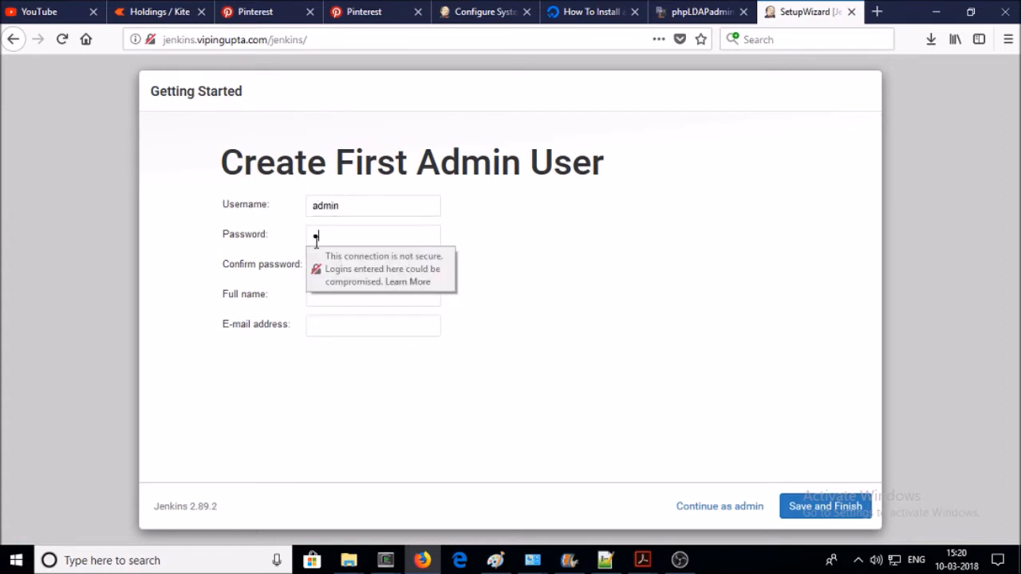
pyautogui.write('5')
pyautogui.click(337, 266)
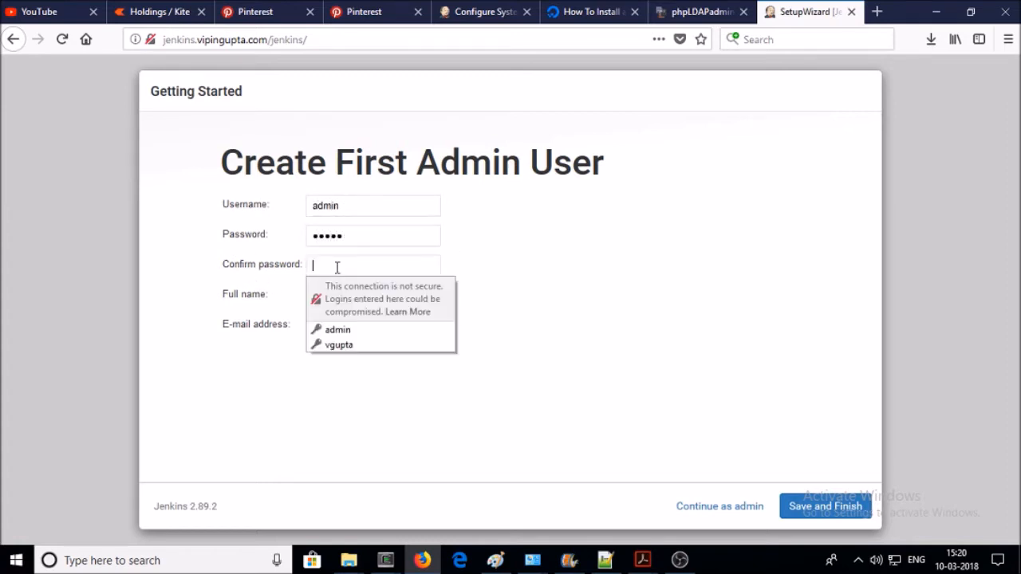
pyautogui.write('12345')
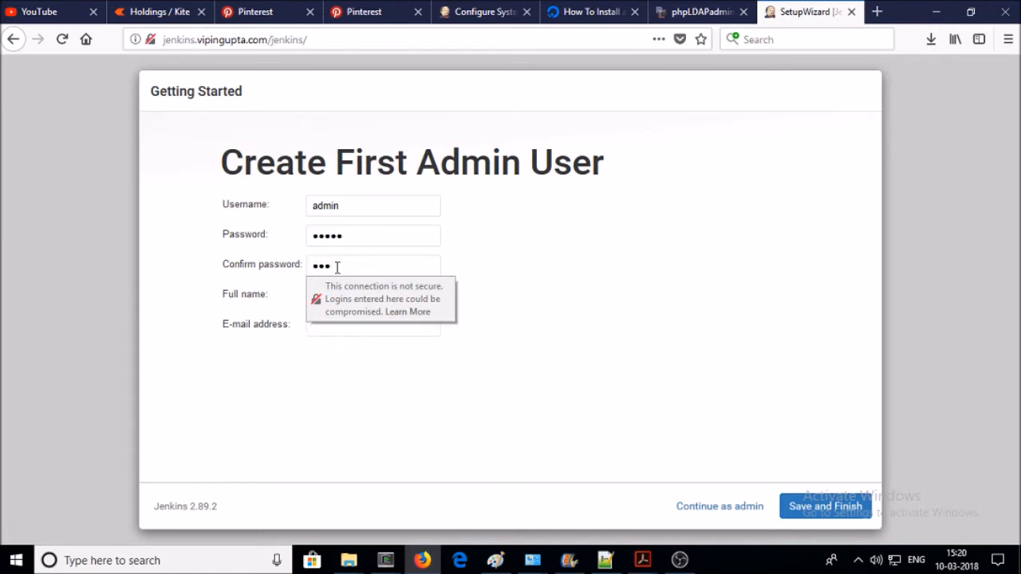
pyautogui.click(318, 293)
pyautogui.write('admin')
pyautogui.click(314, 320)
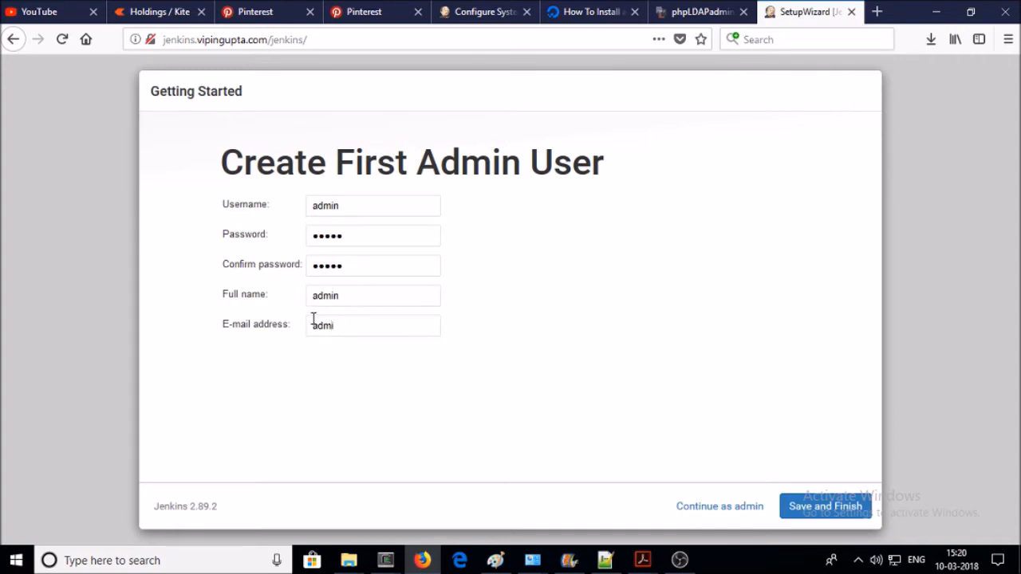
pyautogui.click(814, 502)
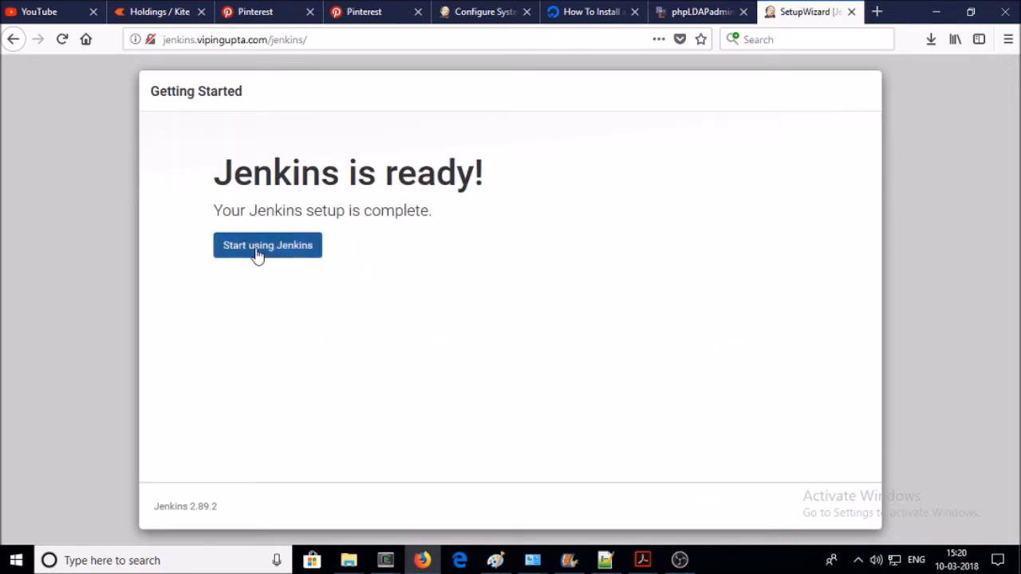
# - Choose Start using Jenkins and go to the Manage Jenkins page
pyautogui.click(257, 254)
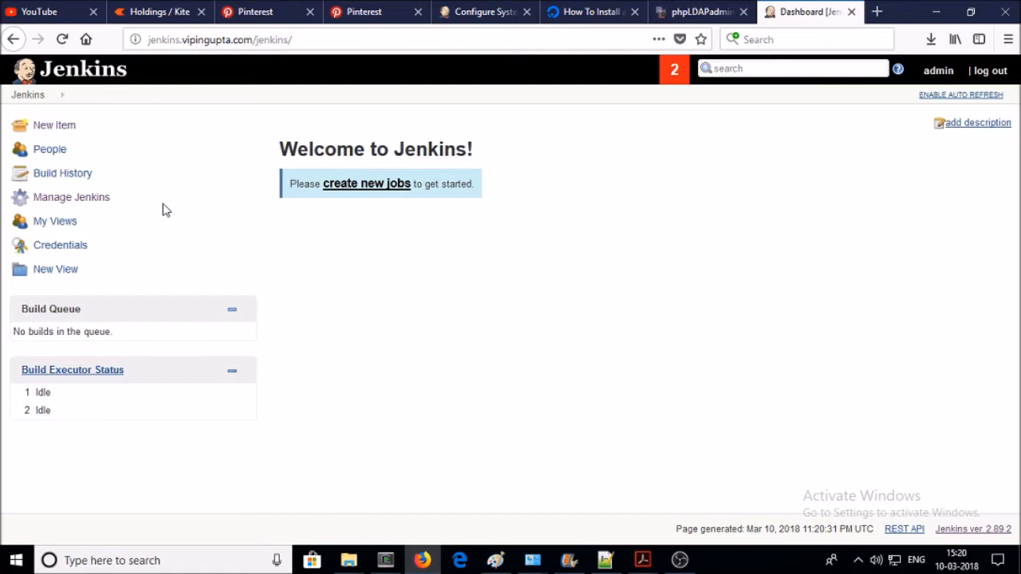
pyautogui.click(95, 204)
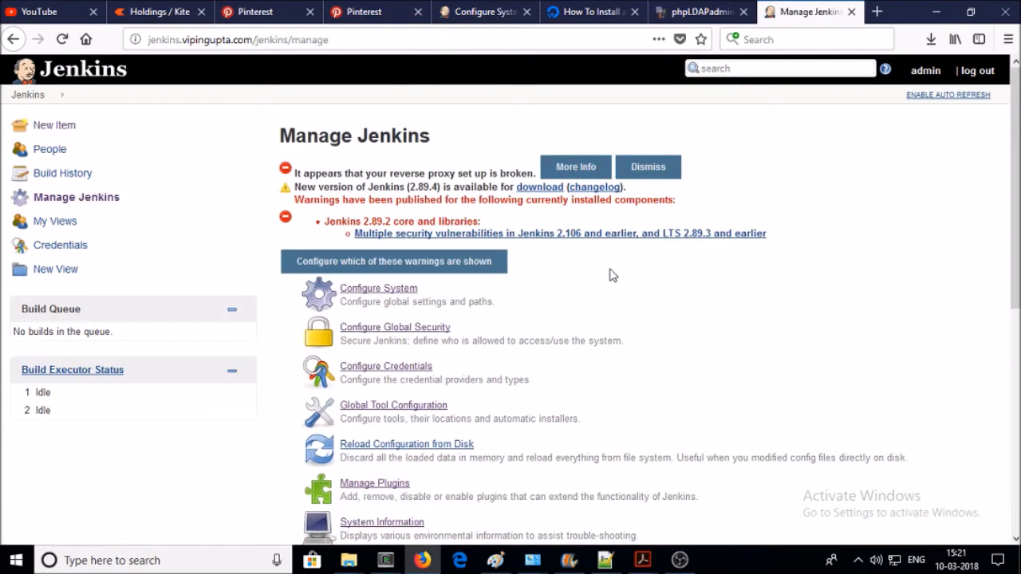
# - Browse the Configure System settings unchanged, then return to Manage Jenkins
pyautogui.scroll(-3, 611, 275)
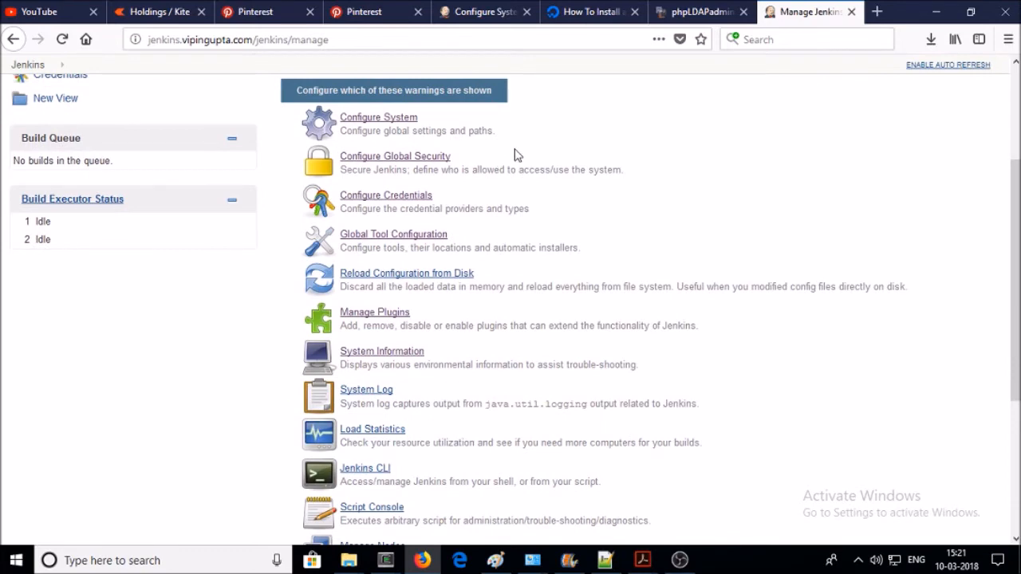
pyautogui.scroll(-5, 515, 154)
pyautogui.scroll(5, 515, 153)
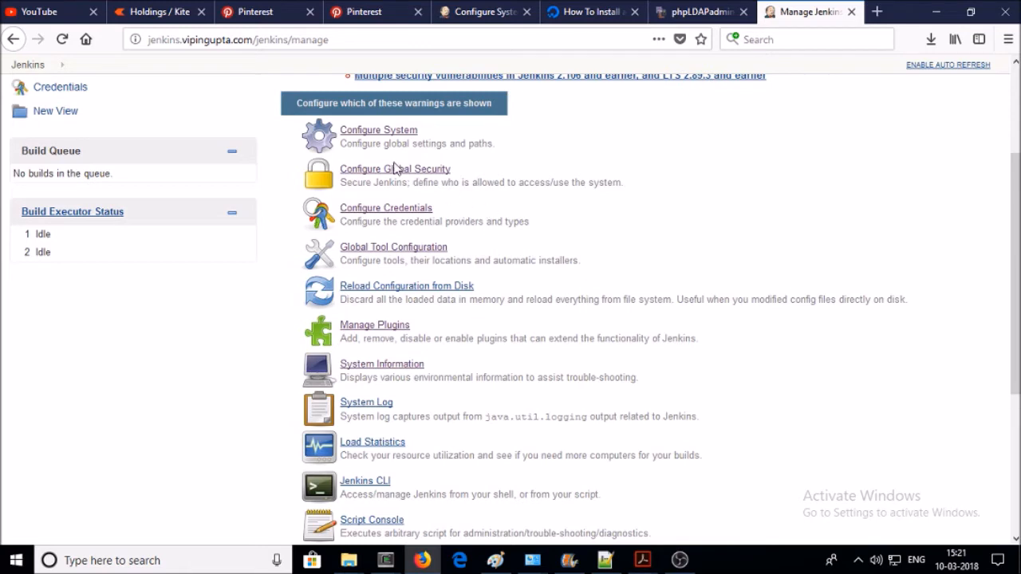
pyautogui.moveTo(427, 137); pyautogui.dragTo(343, 131)
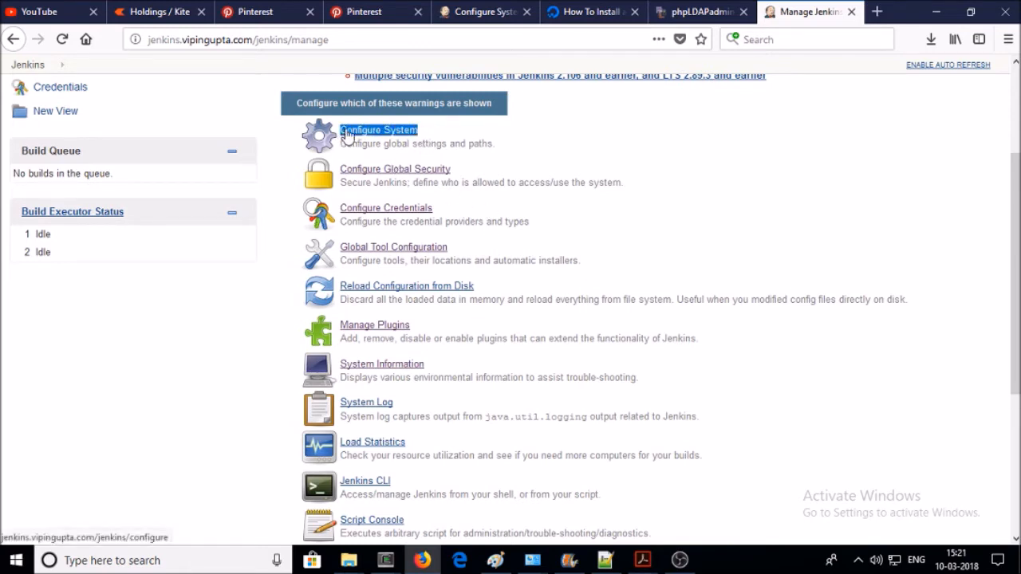
pyautogui.click(377, 137)
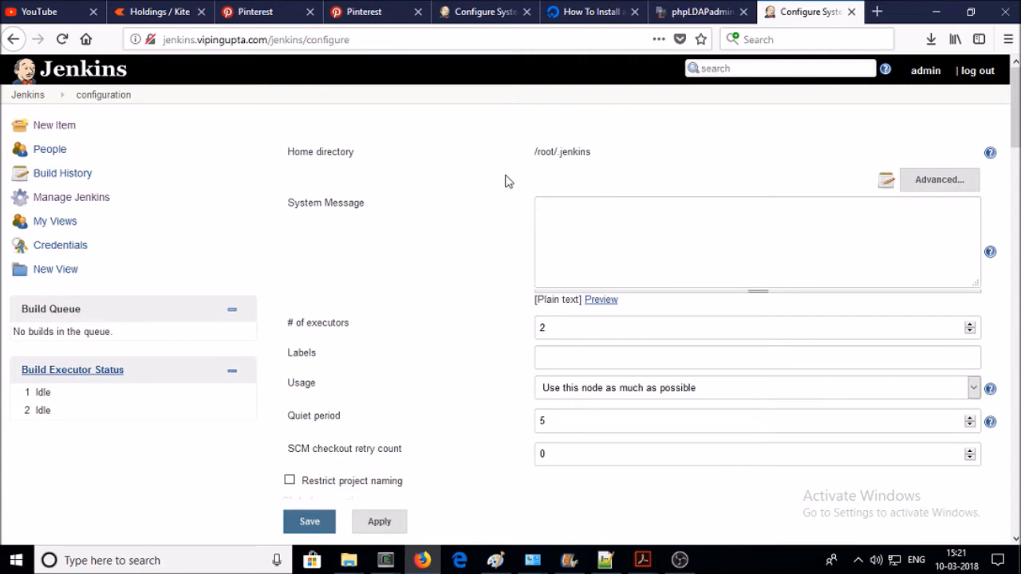
pyautogui.scroll(-5, 507, 260)
pyautogui.scroll(-3, 514, 263)
pyautogui.scroll(-9, 510, 259)
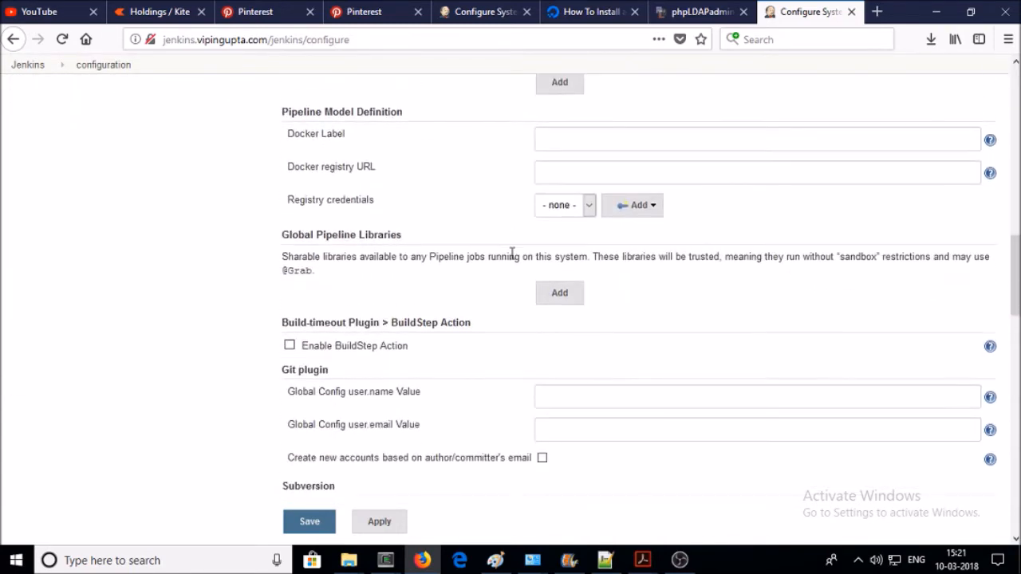
pyautogui.scroll(18, 510, 257)
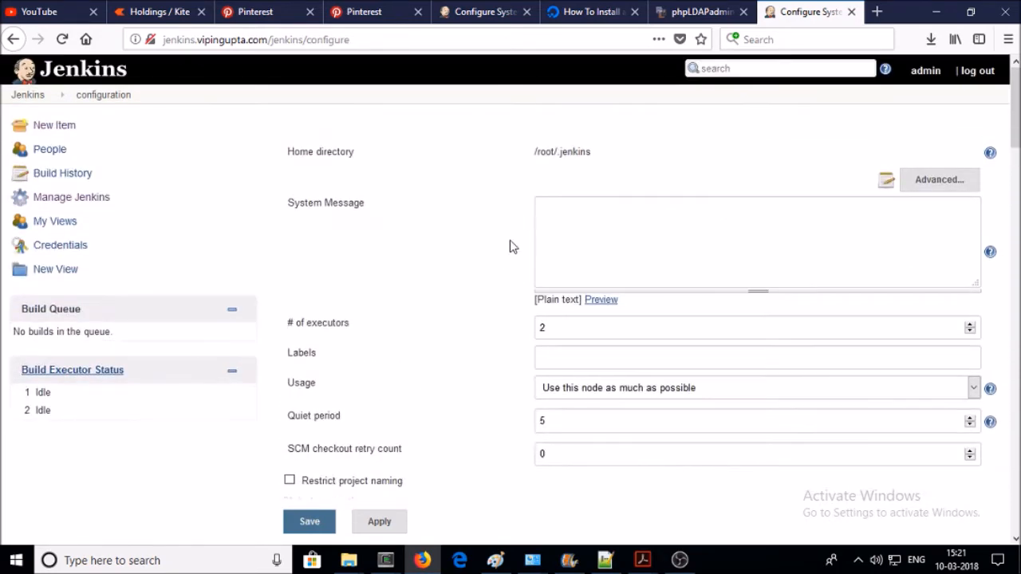
pyautogui.click(99, 199)
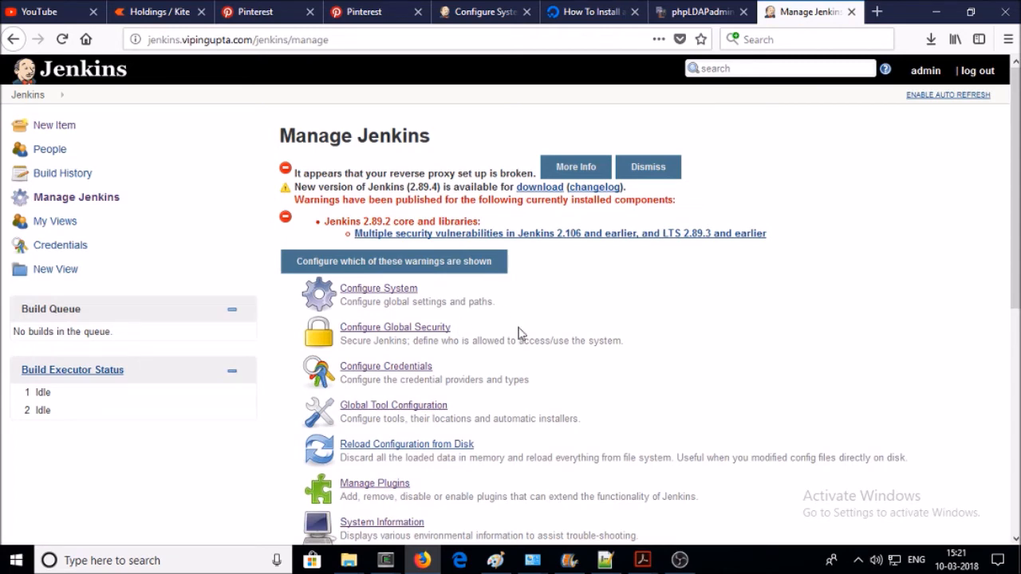
# - Look through Configure Global Security without changes and go back via the Jenkins breadcrumb
pyautogui.click(419, 330)
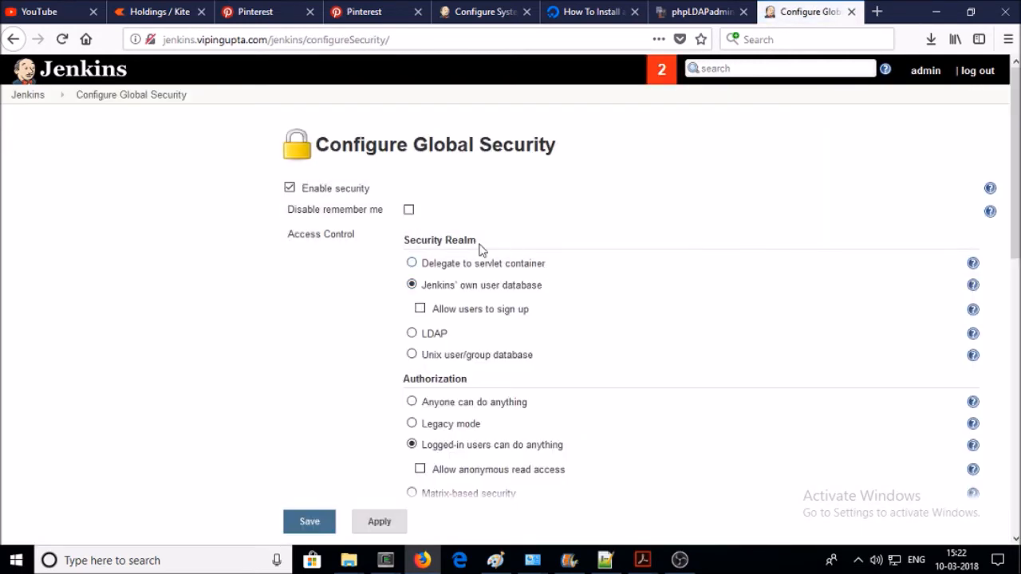
pyautogui.scroll(-5, 520, 226)
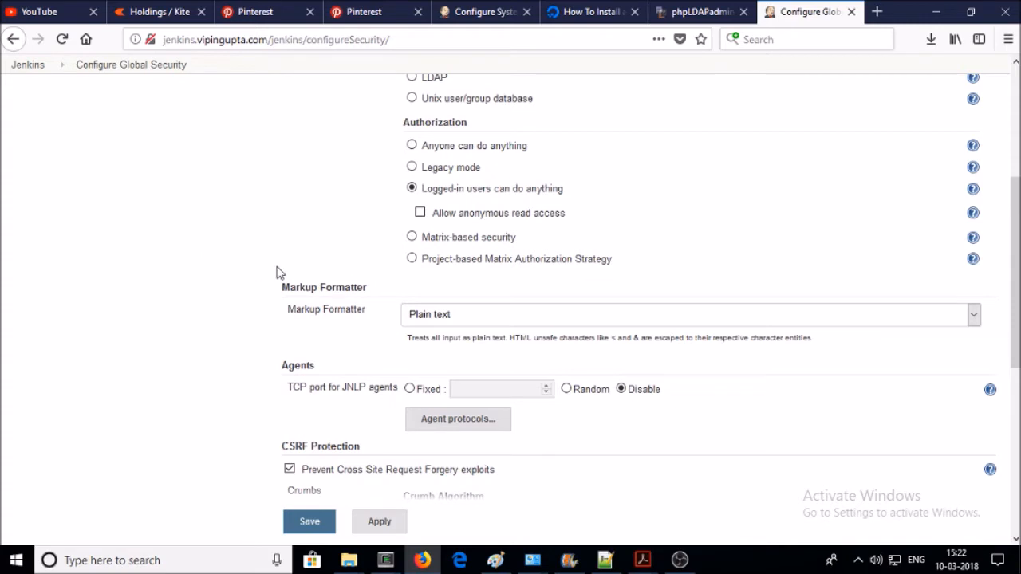
pyautogui.scroll(5, 298, 258)
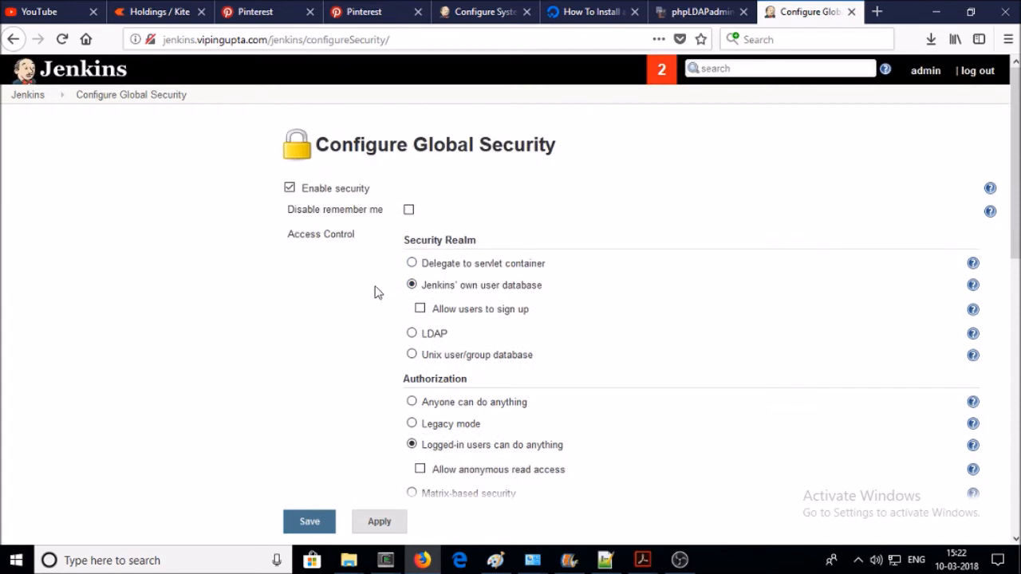
pyautogui.scroll(-2, 488, 342)
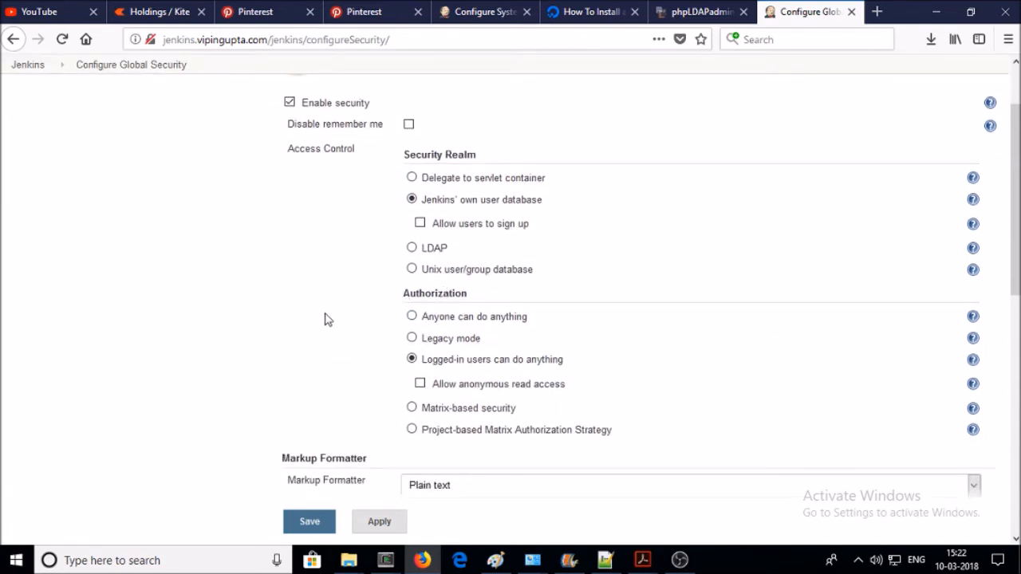
pyautogui.scroll(-5, 323, 321)
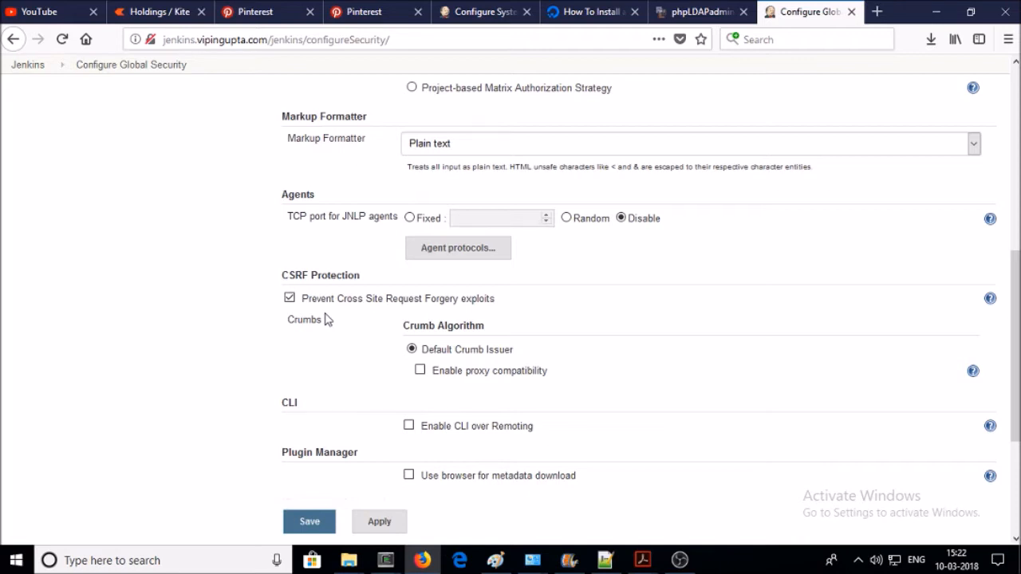
pyautogui.scroll(8, 326, 319)
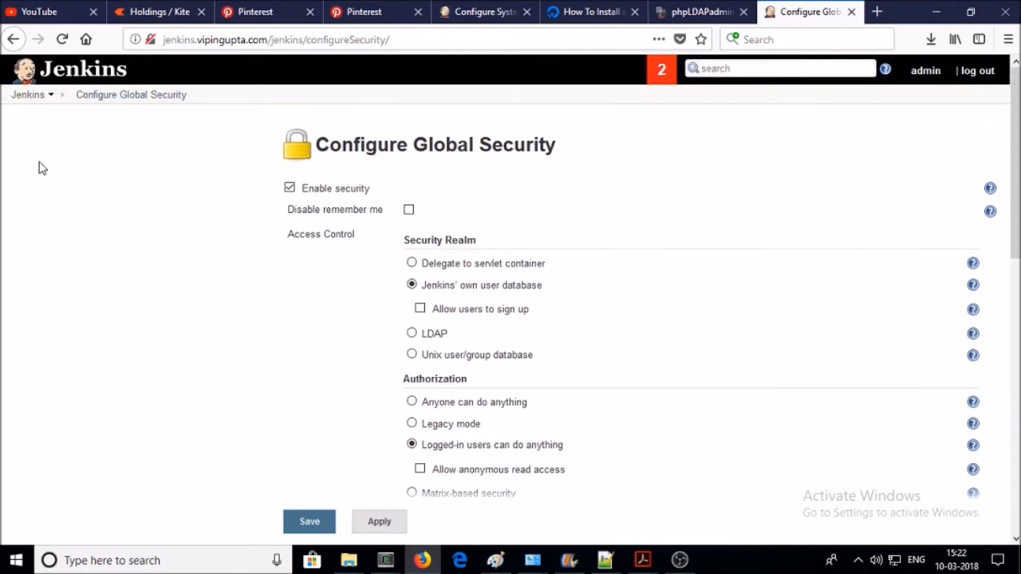
pyautogui.click(28, 97)
# - View Configure Credentials from Manage Jenkins, then return to Manage Jenkins via the dashboard
pyautogui.click(77, 203)
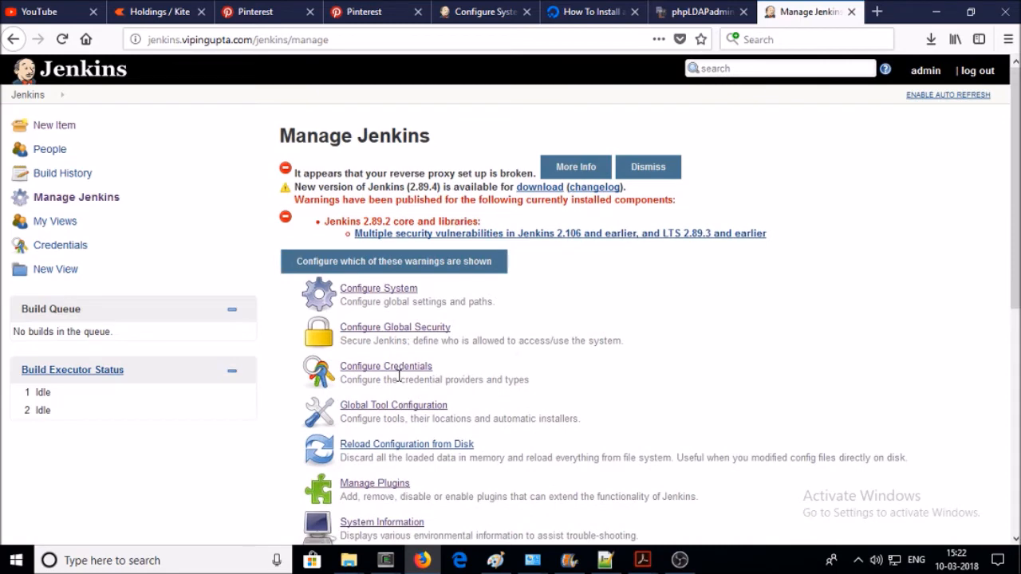
pyautogui.click(409, 373)
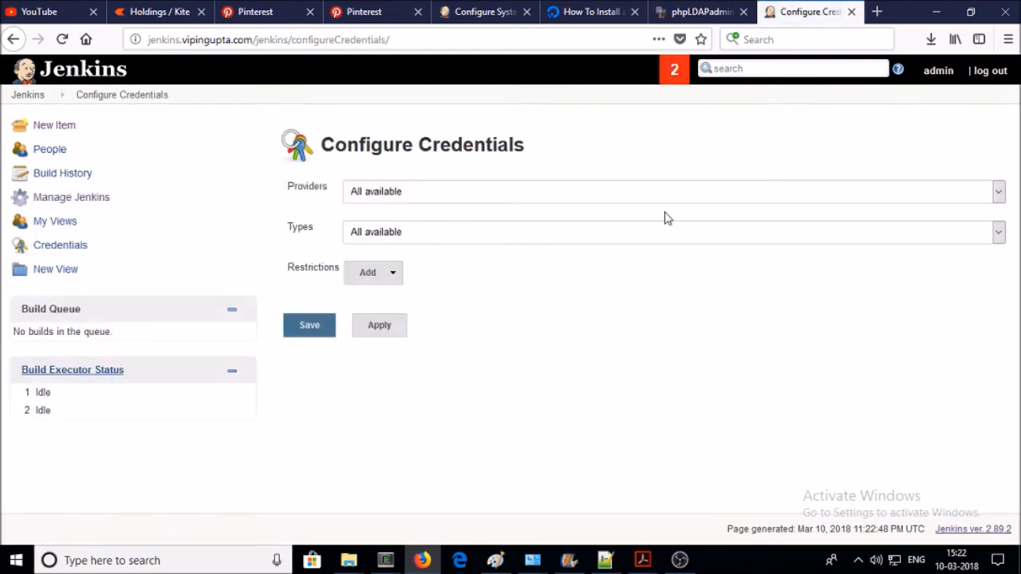
pyautogui.click(21, 95)
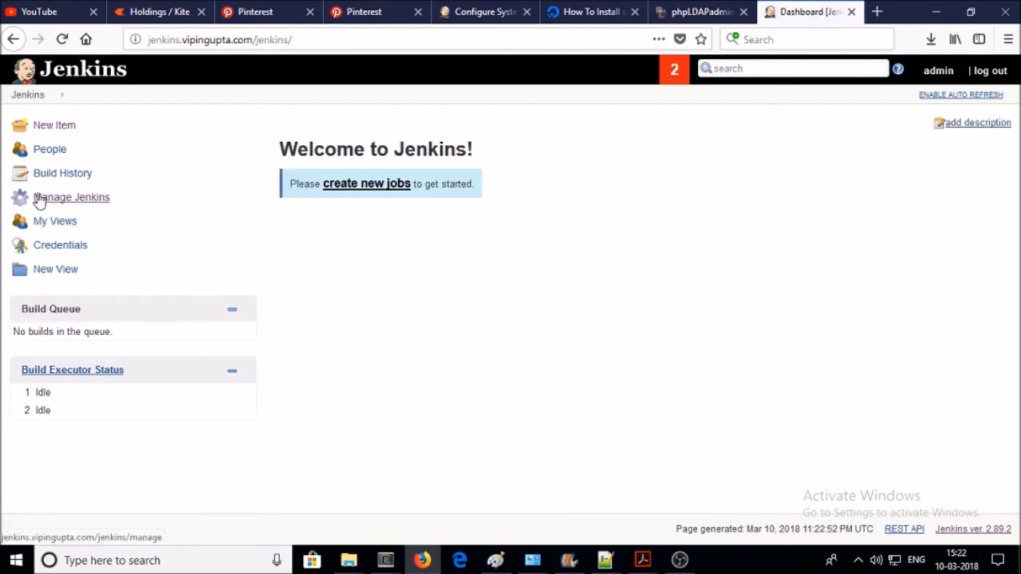
pyautogui.click(38, 201)
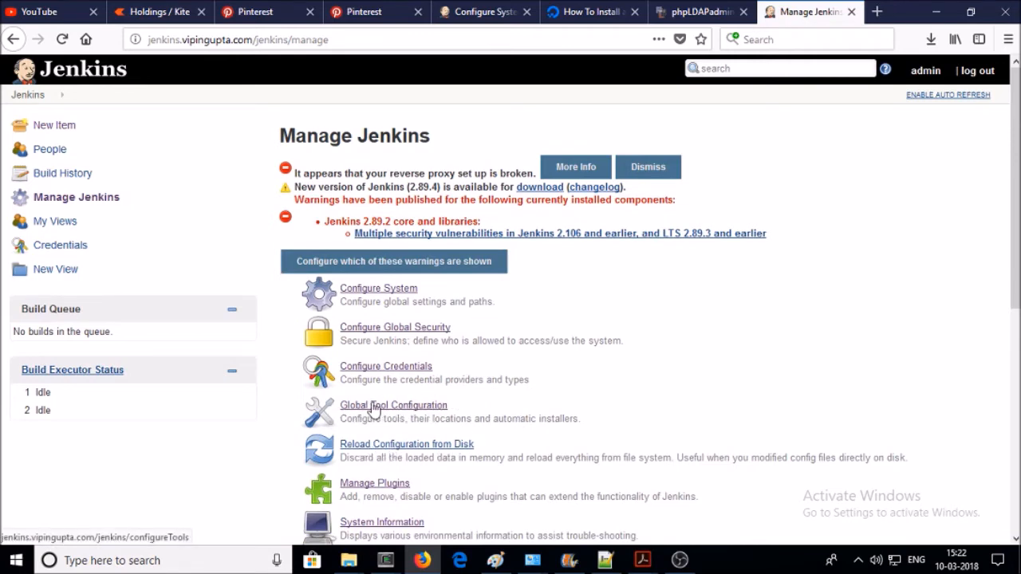
# - Scroll through Global Tool Configuration unchanged and return to Manage Jenkins
pyautogui.click(415, 327)
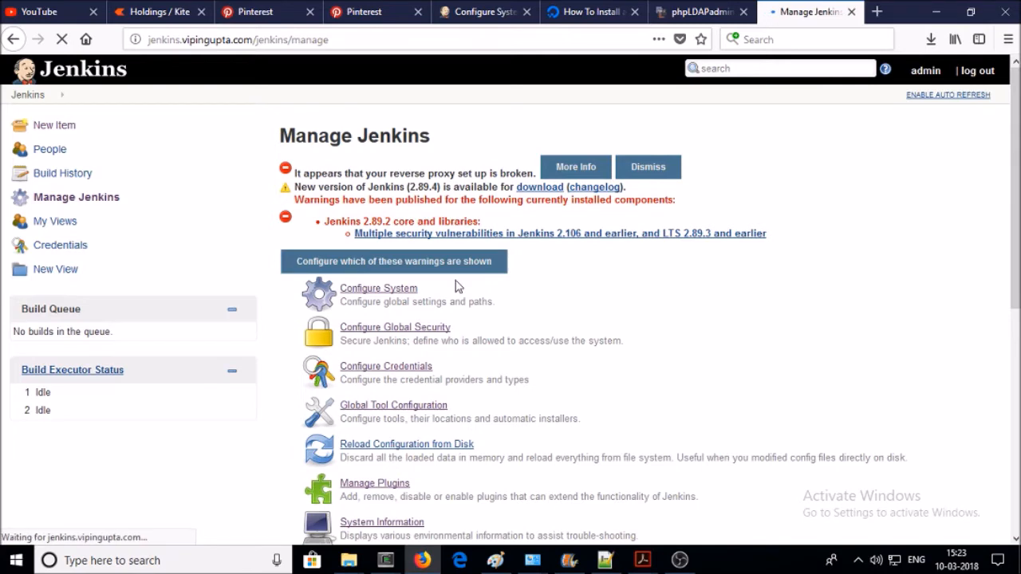
pyautogui.scroll(-3, 455, 285)
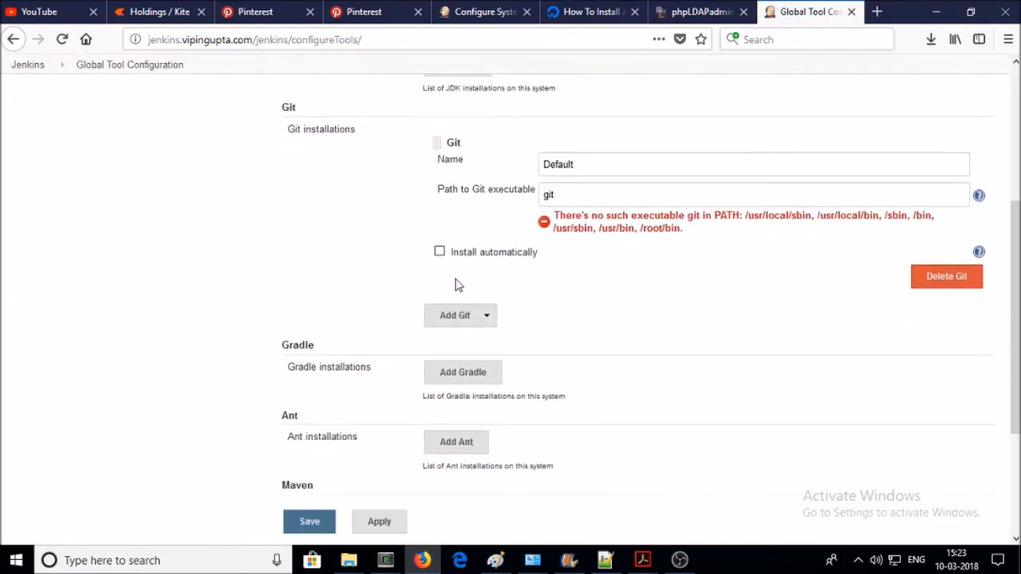
pyautogui.scroll(-3, 451, 191)
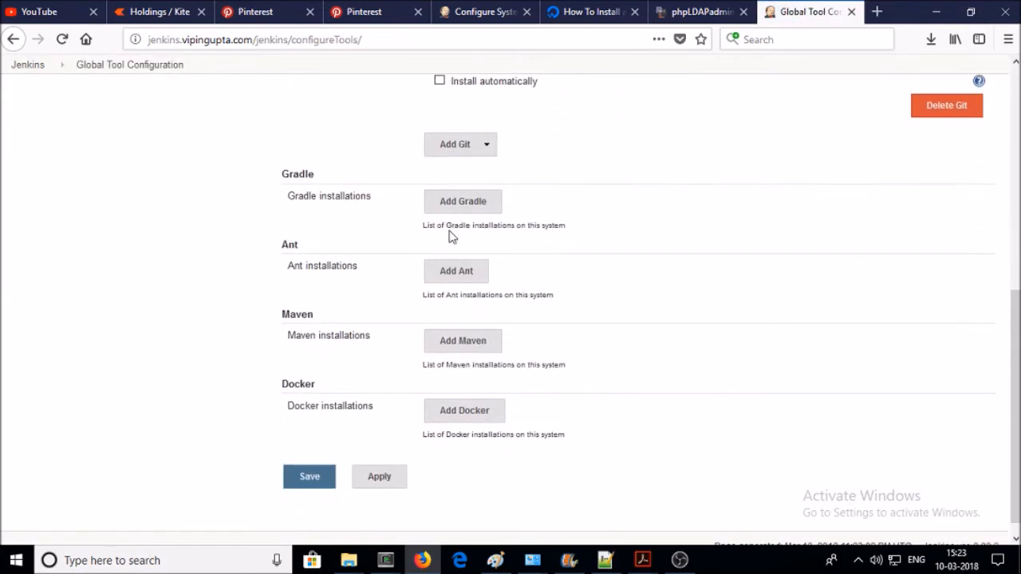
pyautogui.scroll(-1, 397, 418)
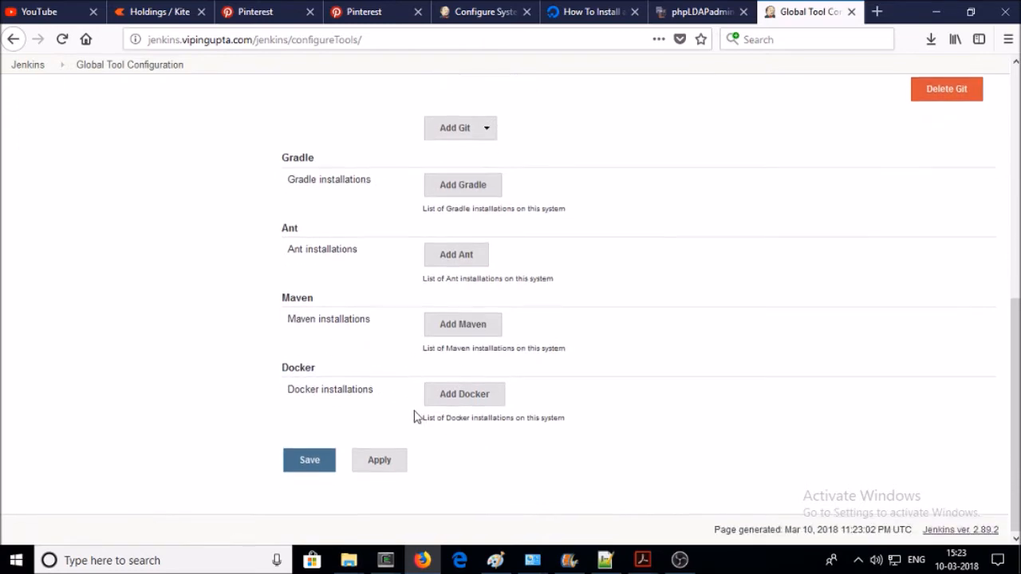
pyautogui.scroll(10, 186, 345)
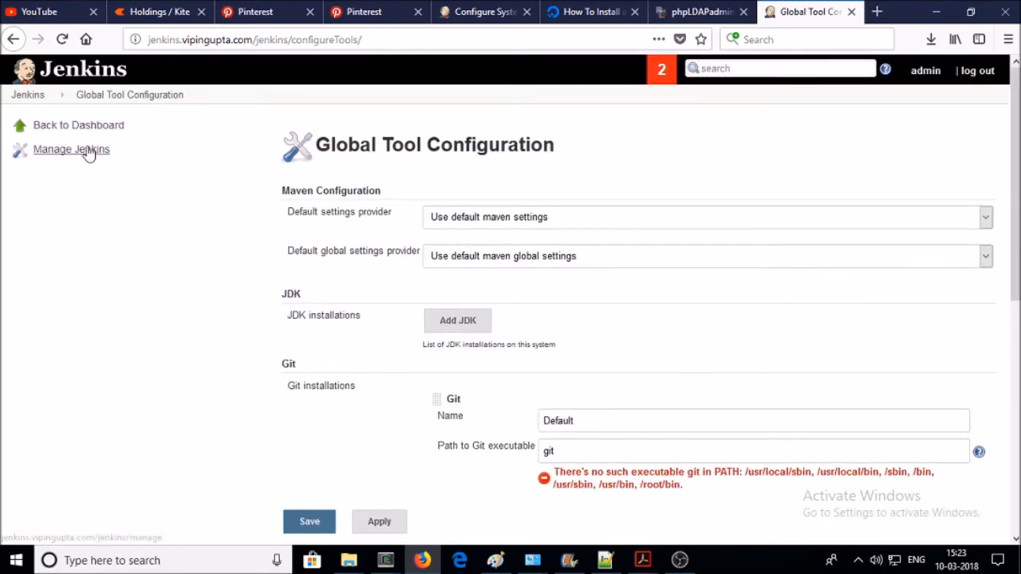
pyautogui.click(87, 152)
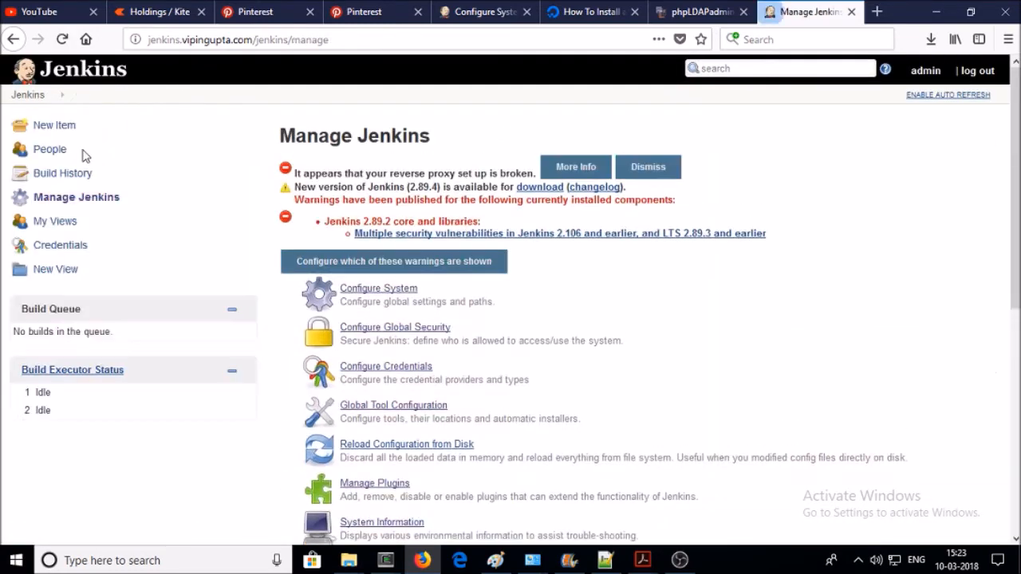
pyautogui.click(401, 294)
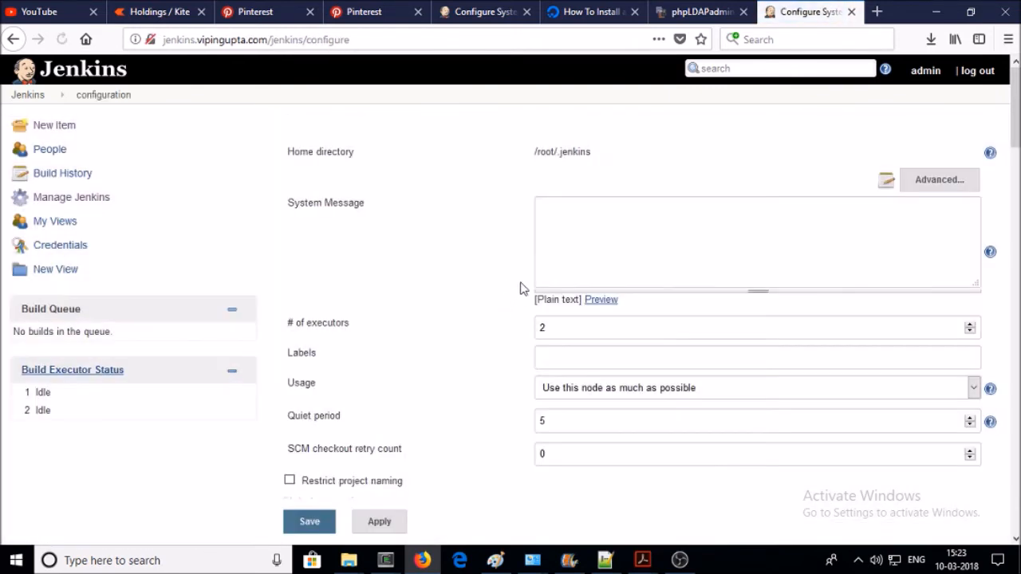
pyautogui.moveTo(596, 155); pyautogui.dragTo(285, 163)
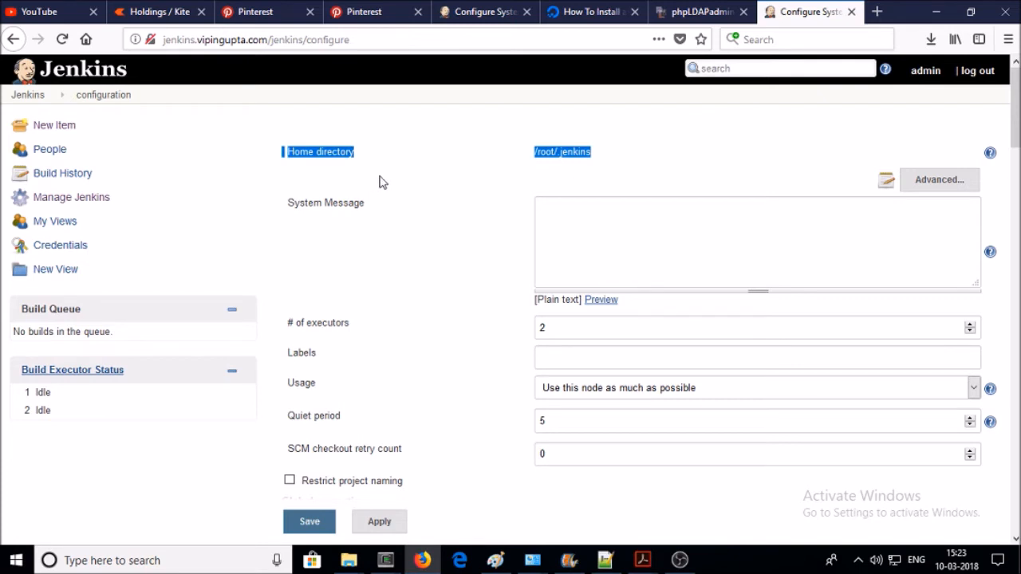
pyautogui.moveTo(603, 159); pyautogui.dragTo(556, 152)
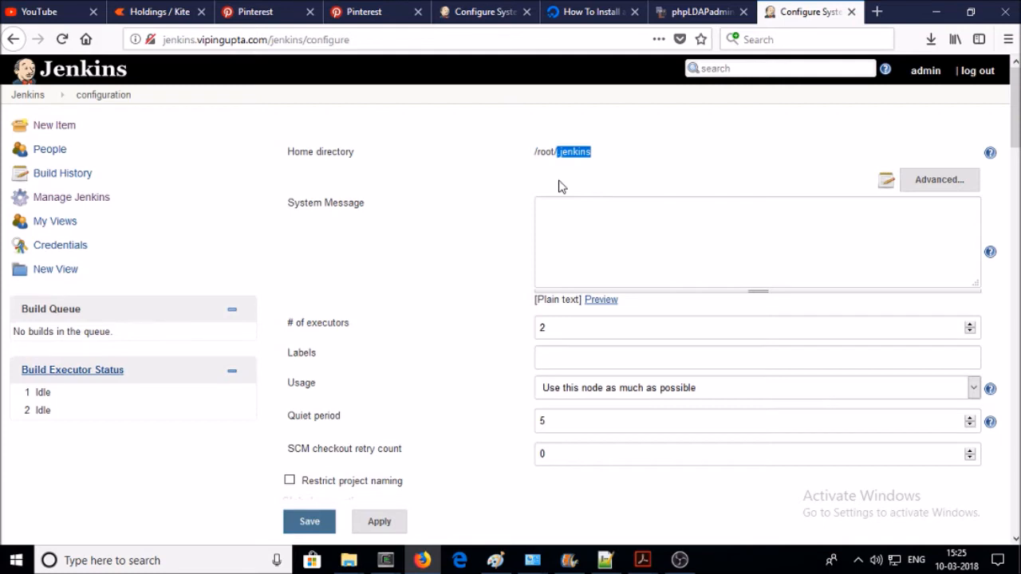
# - Switch between the root@book terminal and the Jenkins page, re-highlighting the home directory path
pyautogui.click(389, 562)
pyautogui.click(445, 504)
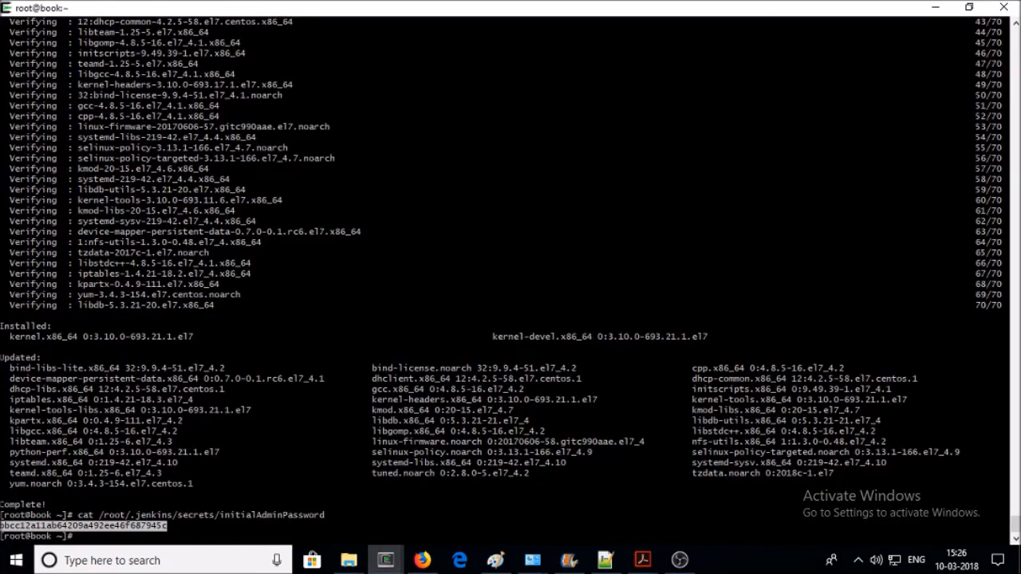
pyautogui.click(445, 504)
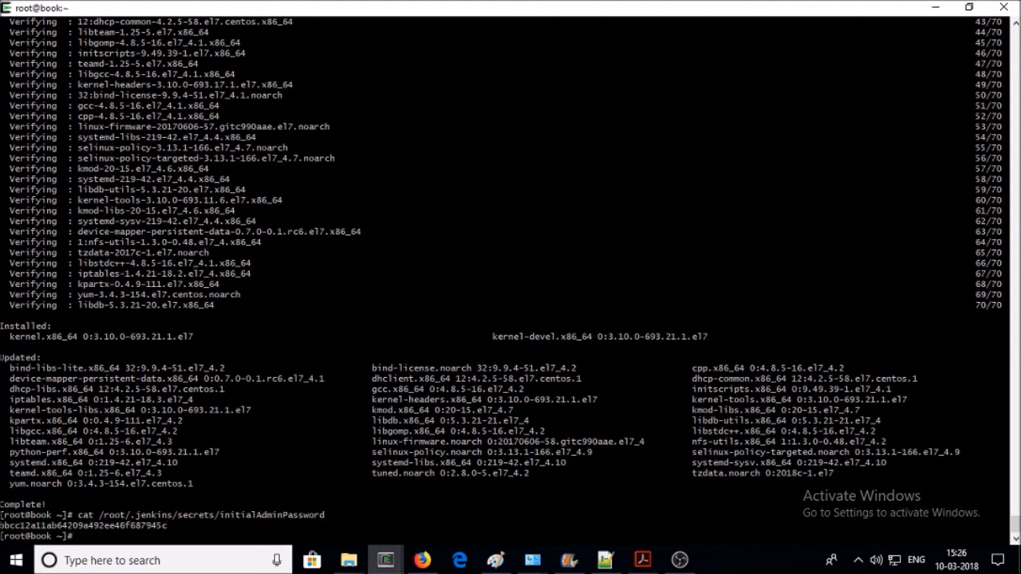
pyautogui.click(422, 560)
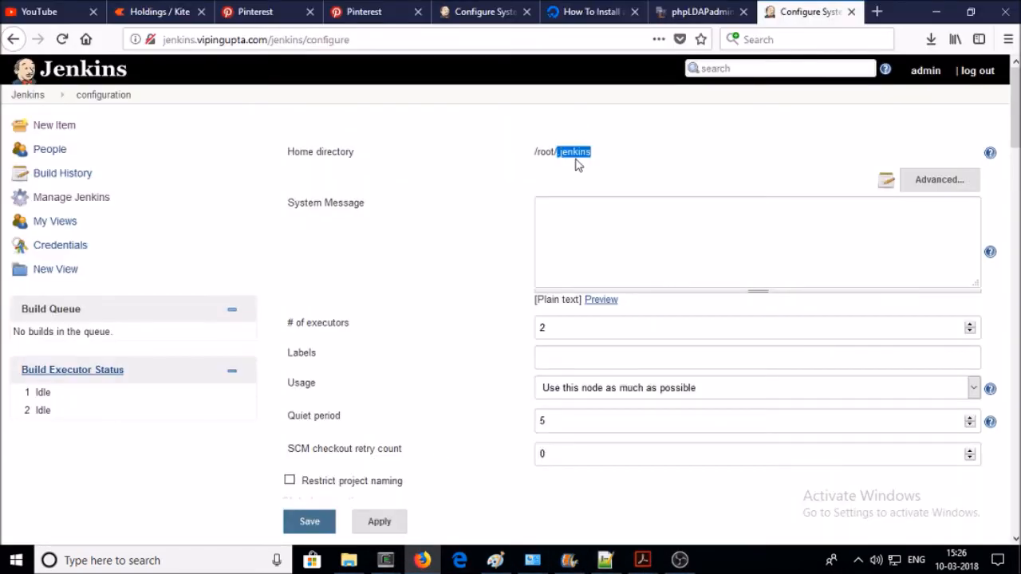
pyautogui.click(607, 151)
pyautogui.moveTo(598, 155); pyautogui.dragTo(533, 155)
pyautogui.click(401, 559)
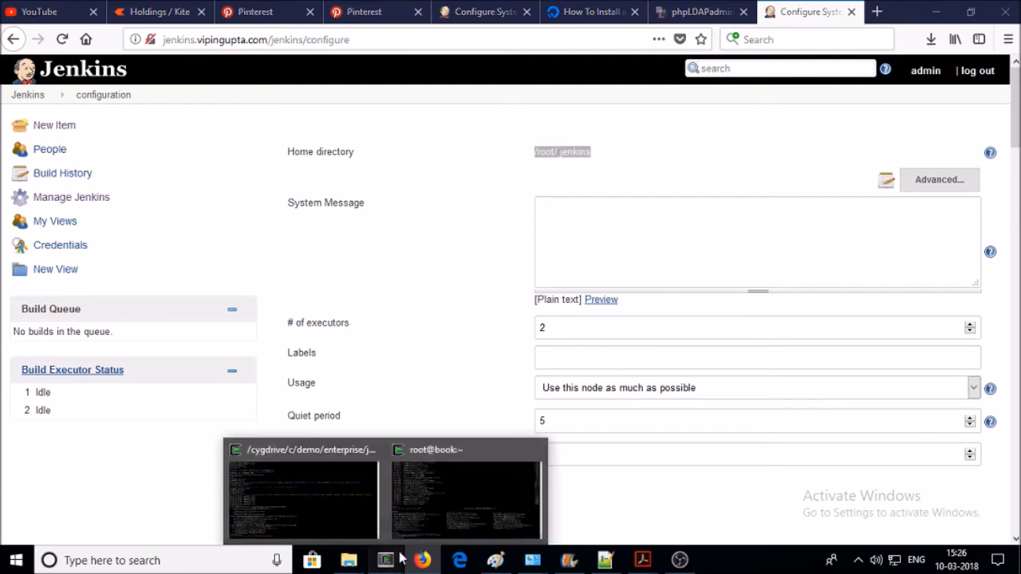
pyautogui.click(473, 493)
# - Run cd ~, then ls -lth and ls -ltha to list root's home including hidden files
pyautogui.write('cd ~')
pyautogui.press('Return')
pyautogui.write('ls -l')
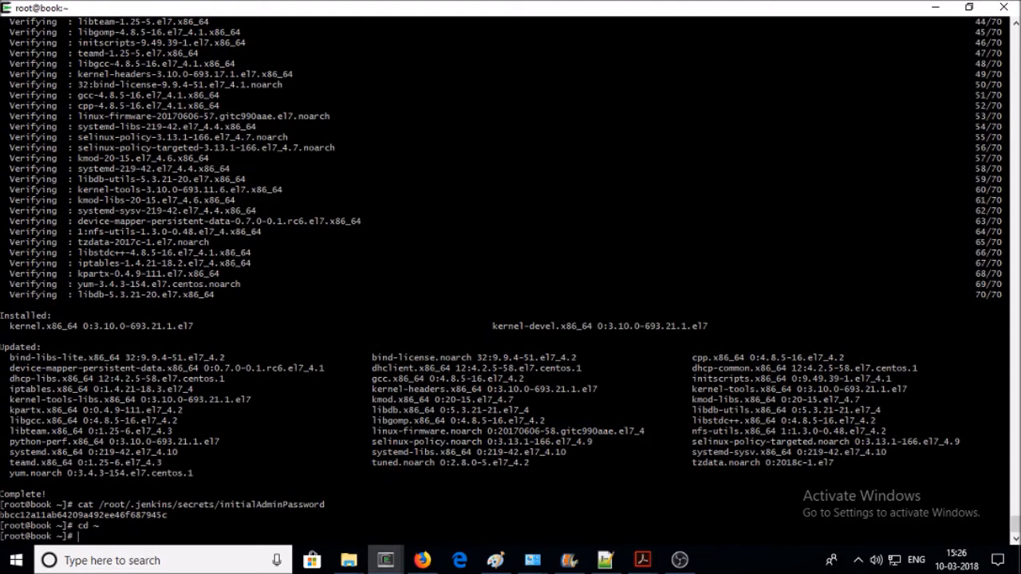
pyautogui.write('th')
pyautogui.press('Return')
pyautogui.write('ls -ltha')
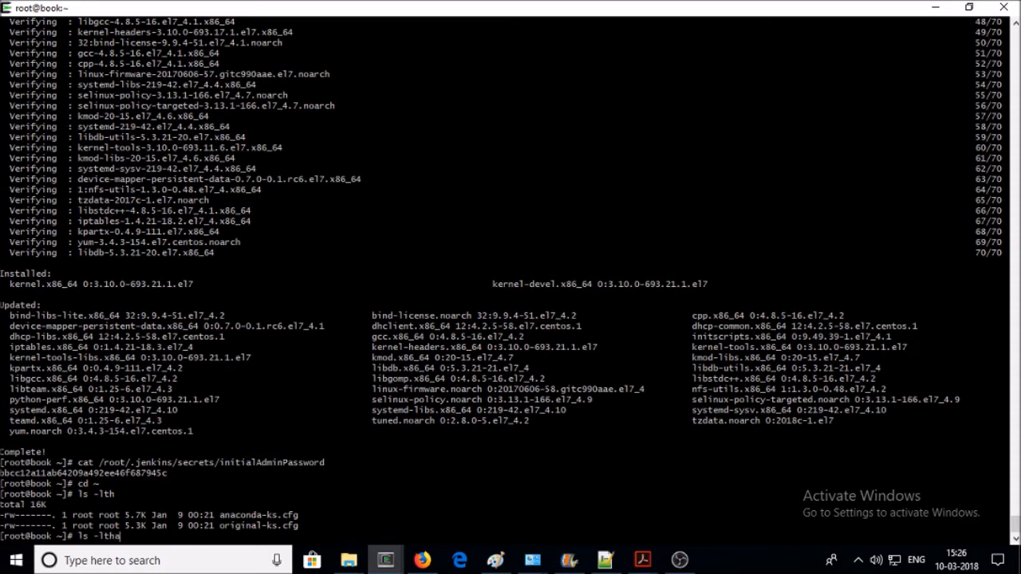
pyautogui.press('Return')
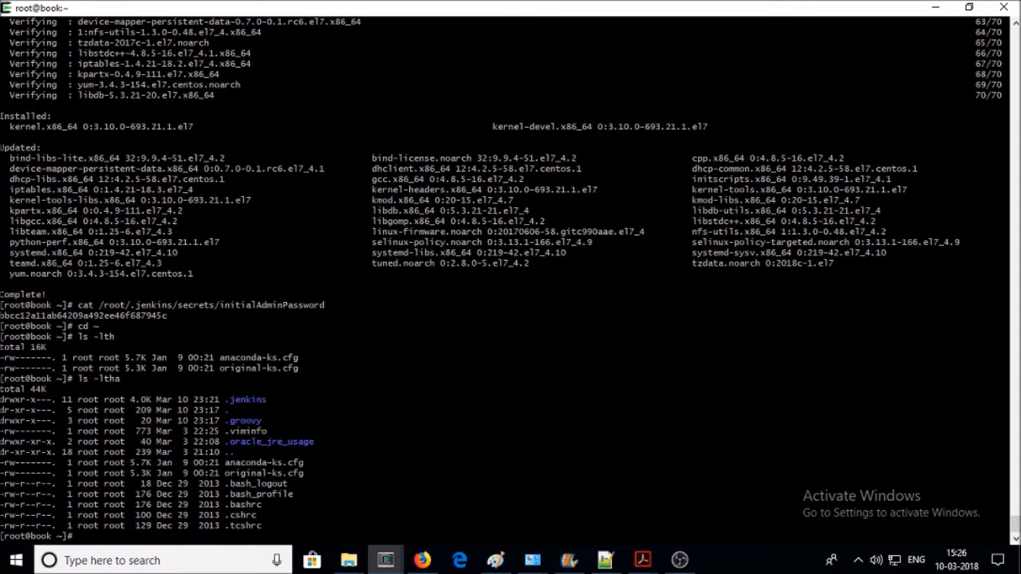
# - Copy the .jenkins name, cd into .jenkins, and list its contents with ls -lth
pyautogui.moveTo(269, 400); pyautogui.dragTo(228, 401)
pyautogui.rightClick(227, 406)
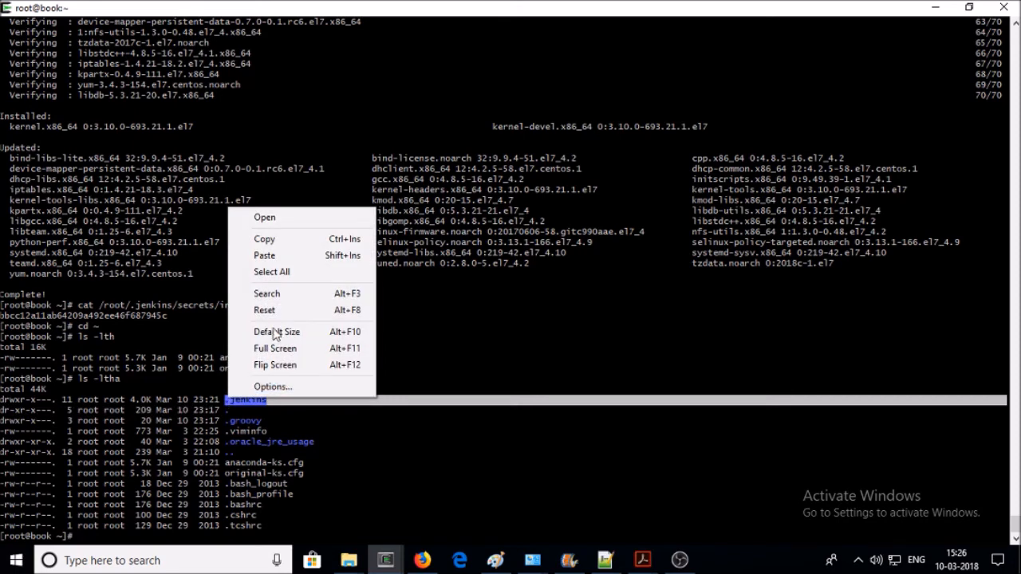
pyautogui.click(267, 236)
pyautogui.write('cd')
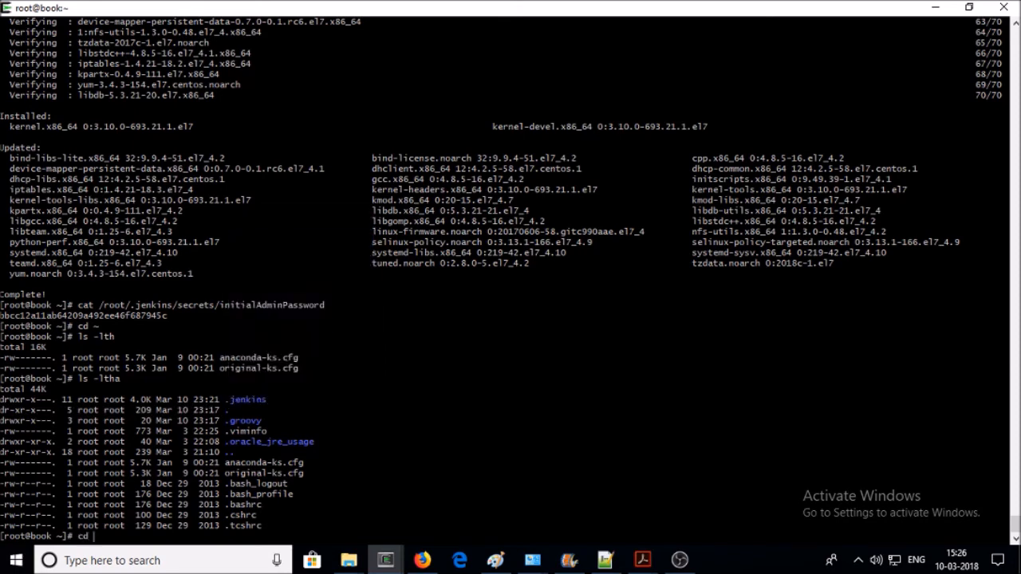
pyautogui.rightClick(299, 215)
pyautogui.click(319, 262)
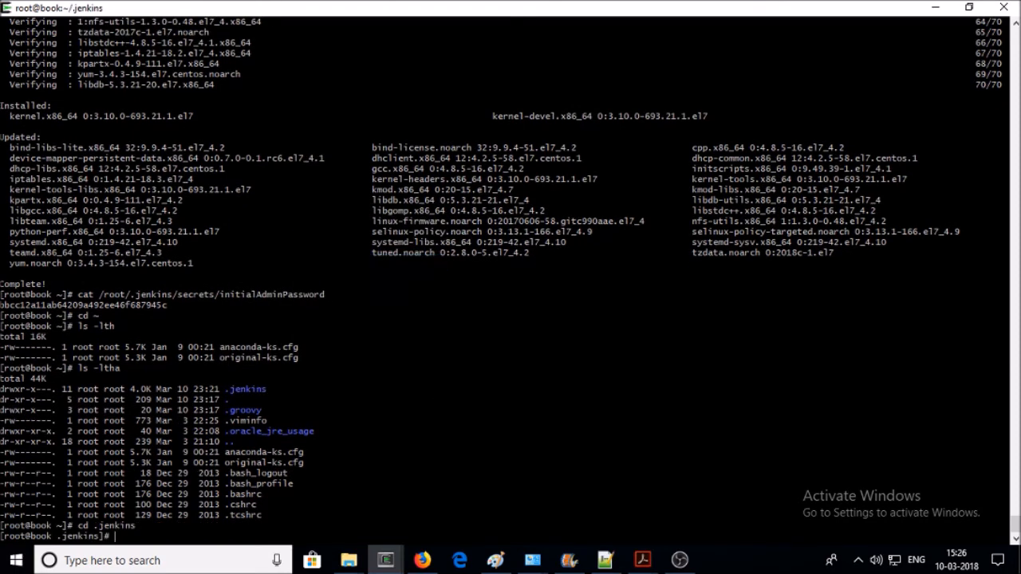
pyautogui.write('ls -lth')
pyautogui.press('Return')
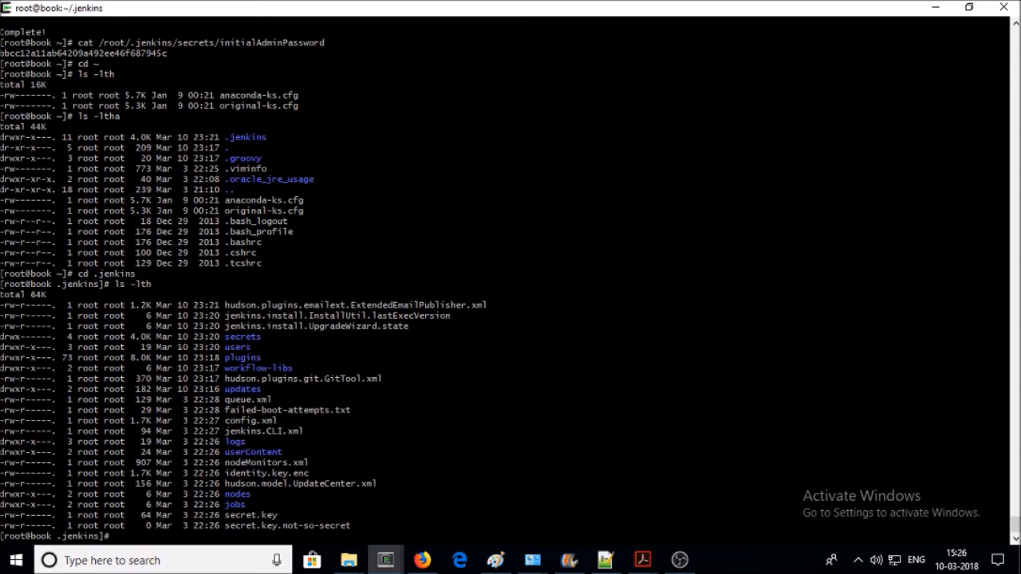
pyautogui.doubleClick(238, 347)
pyautogui.doubleClick(243, 358)
pyautogui.doubleClick(237, 442)
pyautogui.doubleClick(239, 505)
pyautogui.doubleClick(242, 494)
# - Select the export JENKINS_HOME=/opt/jenkins line in the new 13 notes, then return to the .jenkins terminal
pyautogui.click(605, 560)
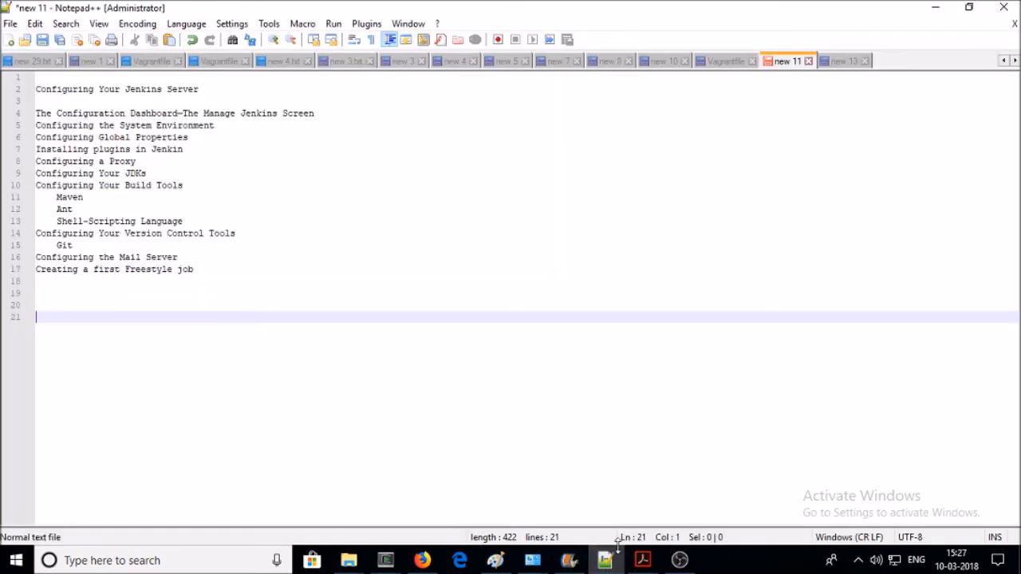
pyautogui.click(837, 61)
pyautogui.moveTo(206, 78); pyautogui.dragTo(36, 71)
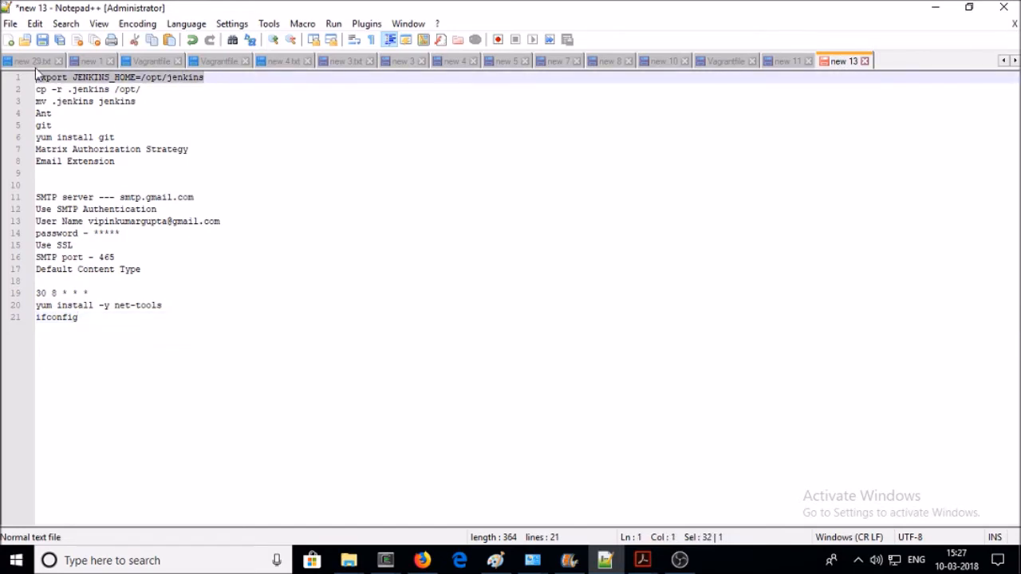
pyautogui.click(389, 560)
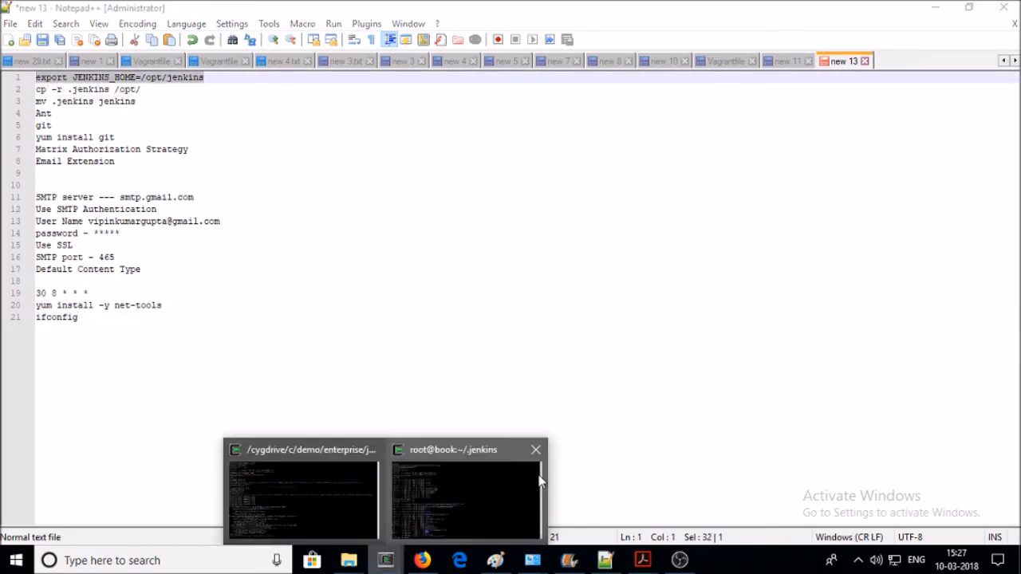
pyautogui.click(534, 487)
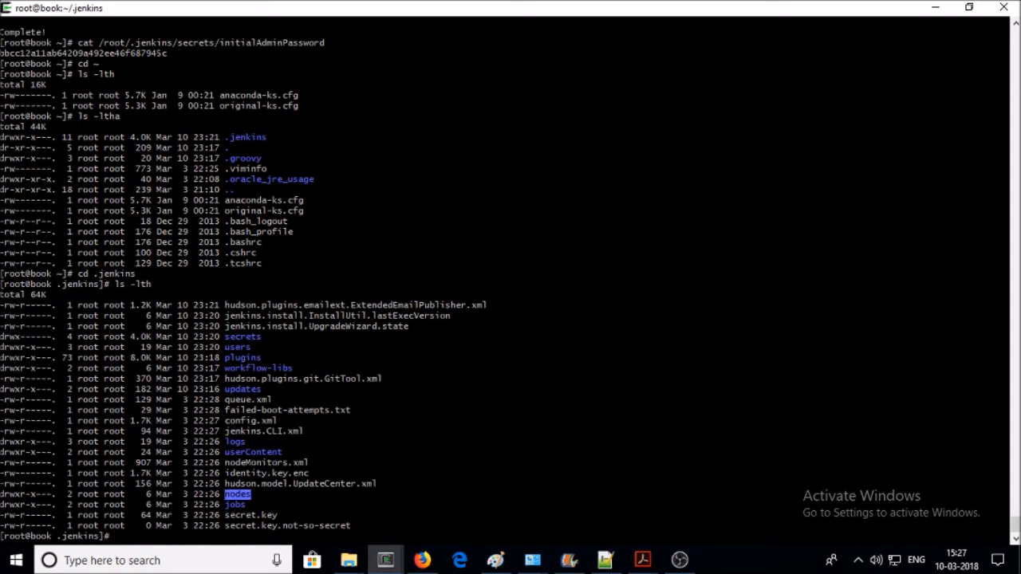
# - Paste export JENKINS_HOME=/opt/jenkins at the PuTTY prompt
pyautogui.rightClick(275, 285)
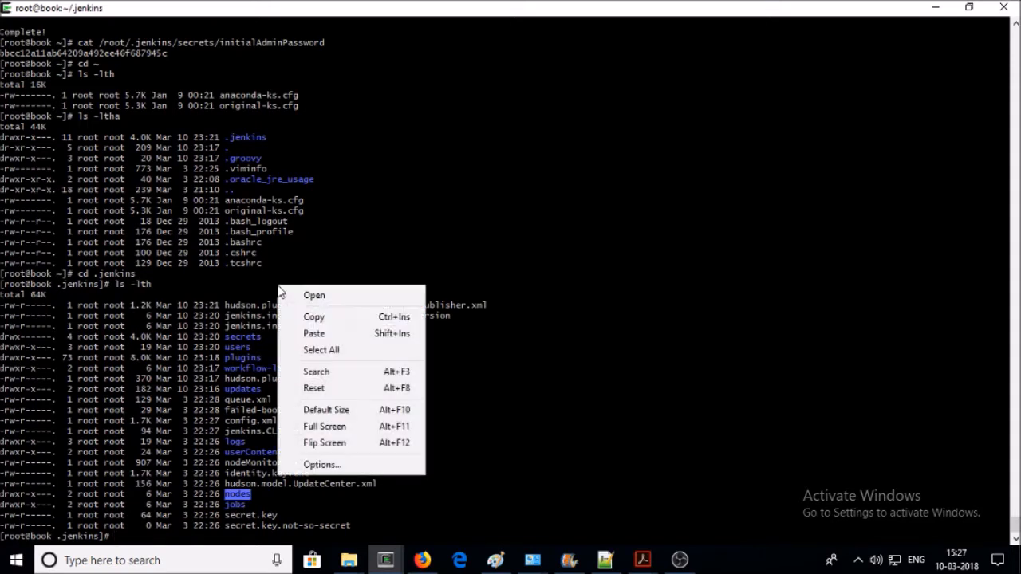
pyautogui.click(315, 333)
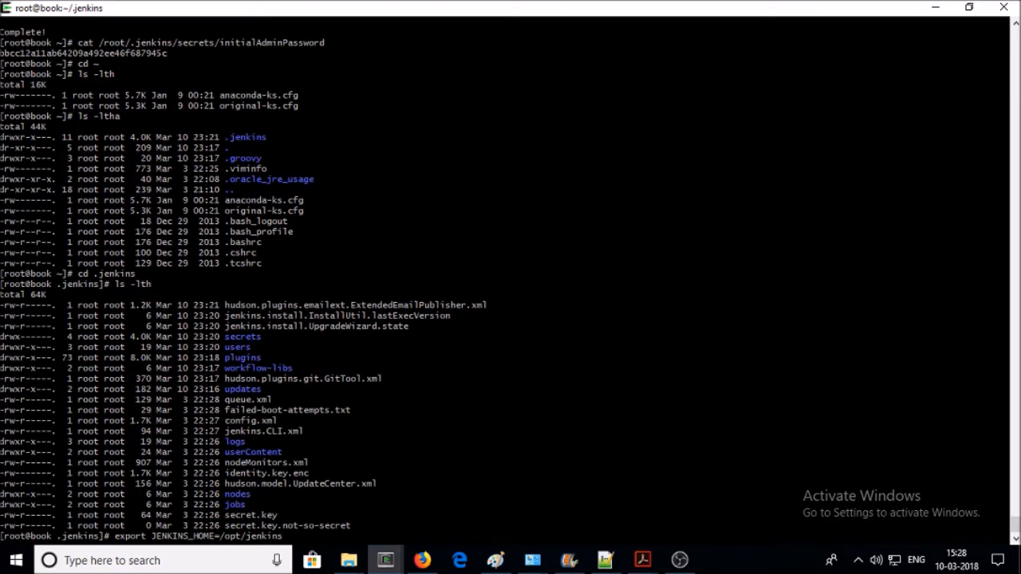
# - Erase the pasted line and clear the terminal screen
pyautogui.press('BackSpace')
pyautogui.press('BackSpace')
pyautogui.press('BackSpace')
pyautogui.press('BackSpace')
pyautogui.press('BackSpace')
pyautogui.press('BackSpace')
pyautogui.press('BackSpace')
pyautogui.press('BackSpace')
pyautogui.press('BackSpace')
pyautogui.press('BackSpace')
pyautogui.press('BackSpace')
pyautogui.press('BackSpace')
pyautogui.press('BackSpace')
pyautogui.press('BackSpace')
pyautogui.press('BackSpace')
pyautogui.press('BackSpace')
pyautogui.press('BackSpace')
pyautogui.press('BackSpace')
pyautogui.press('BackSpace')
pyautogui.press('BackSpace')
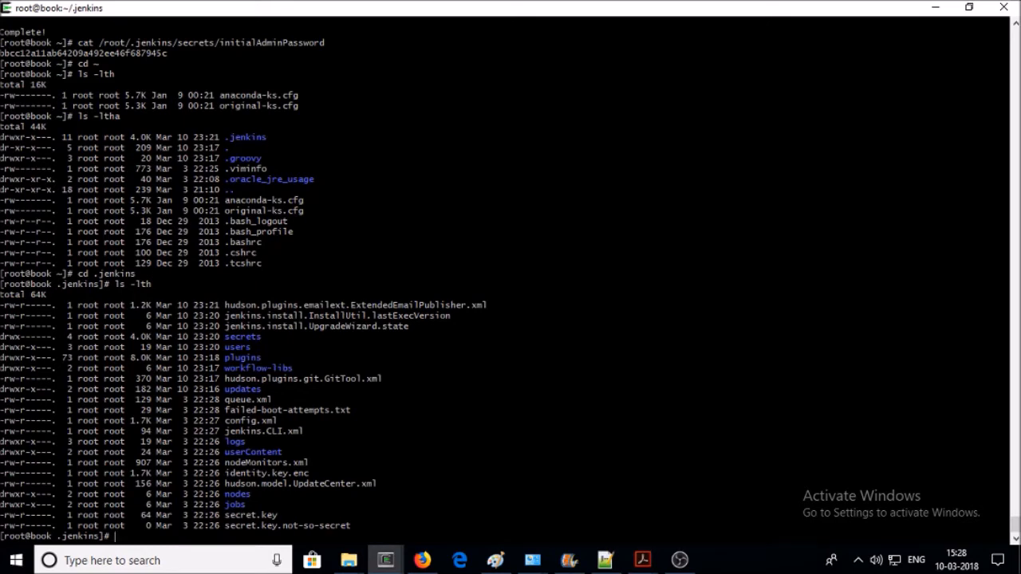
pyautogui.write('clear')
pyautogui.press('Return')
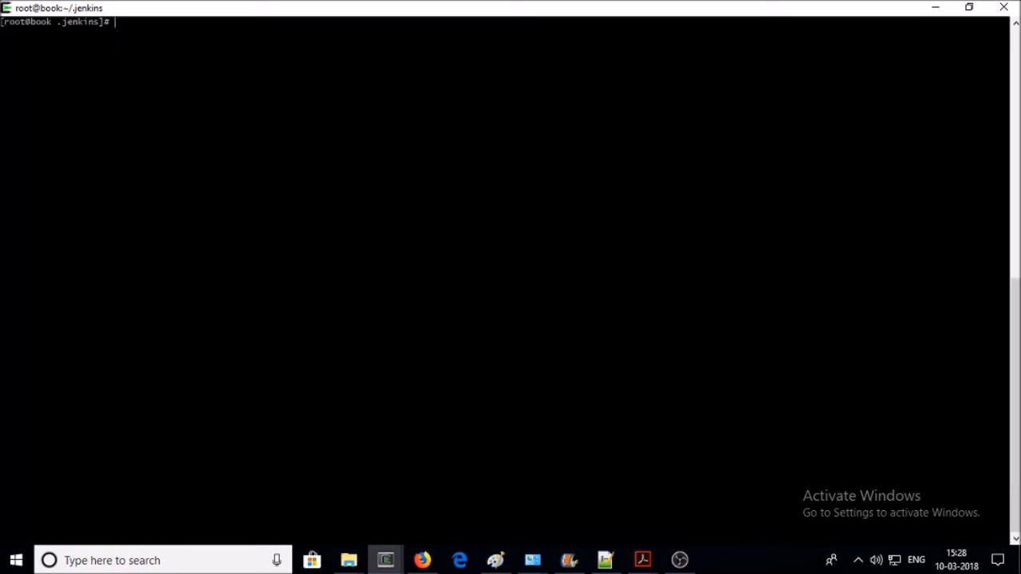
# - Paste and run export JENKINS_HOME=/opt/jenkins
pyautogui.rightClick(489, 64)
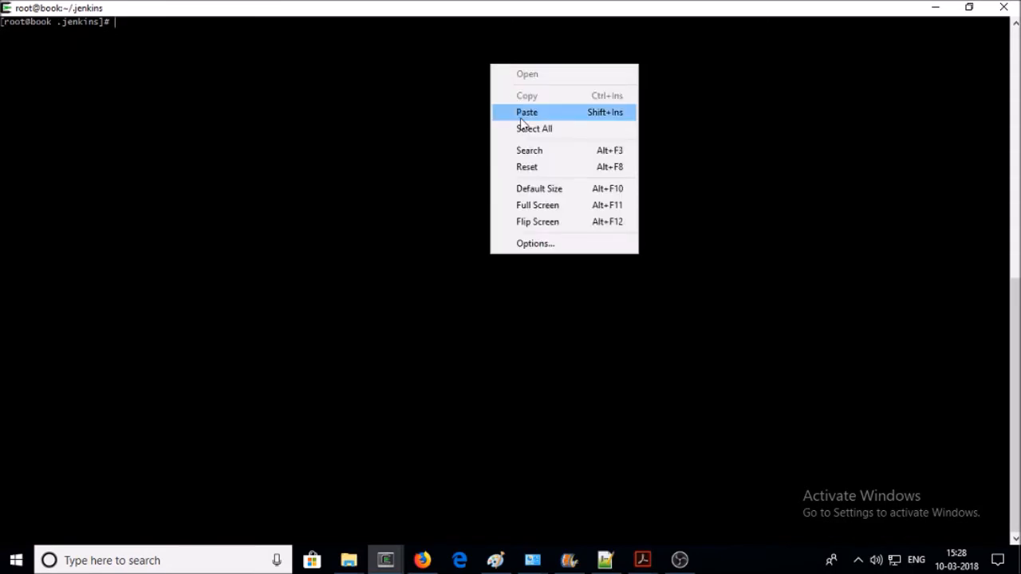
pyautogui.click(526, 112)
pyautogui.press('Return')
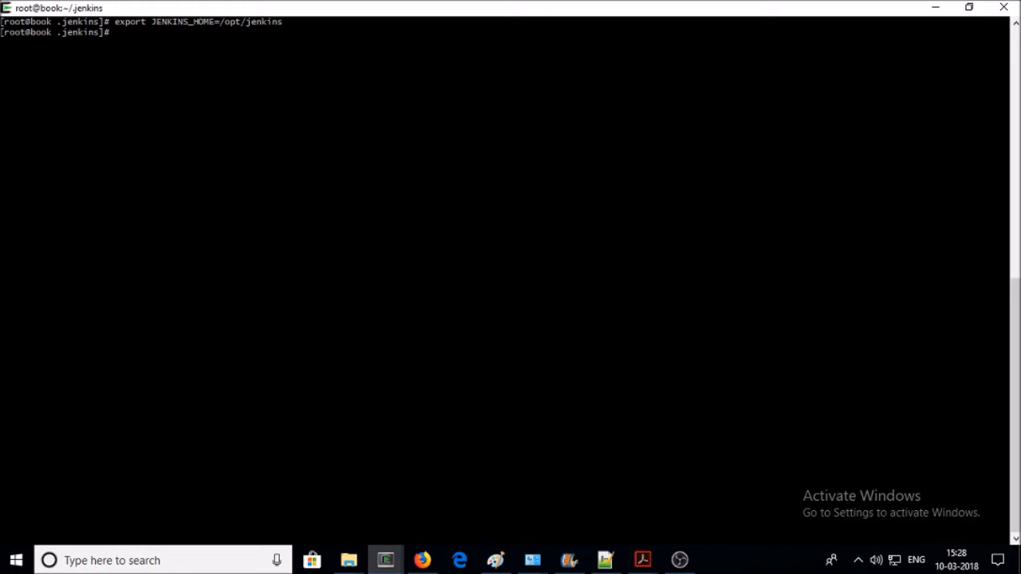
# - Copy the cp -r .jenkins /opt/ line from the notes and run it in the terminal
pyautogui.click(606, 559)
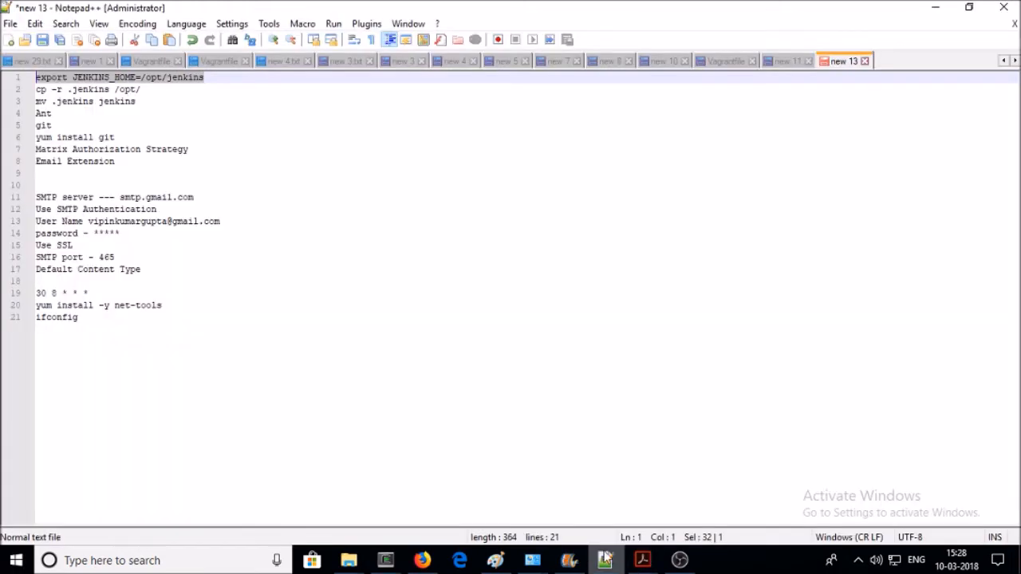
pyautogui.moveTo(142, 92); pyautogui.dragTo(32, 90)
pyautogui.rightClick(49, 93)
pyautogui.click(83, 114)
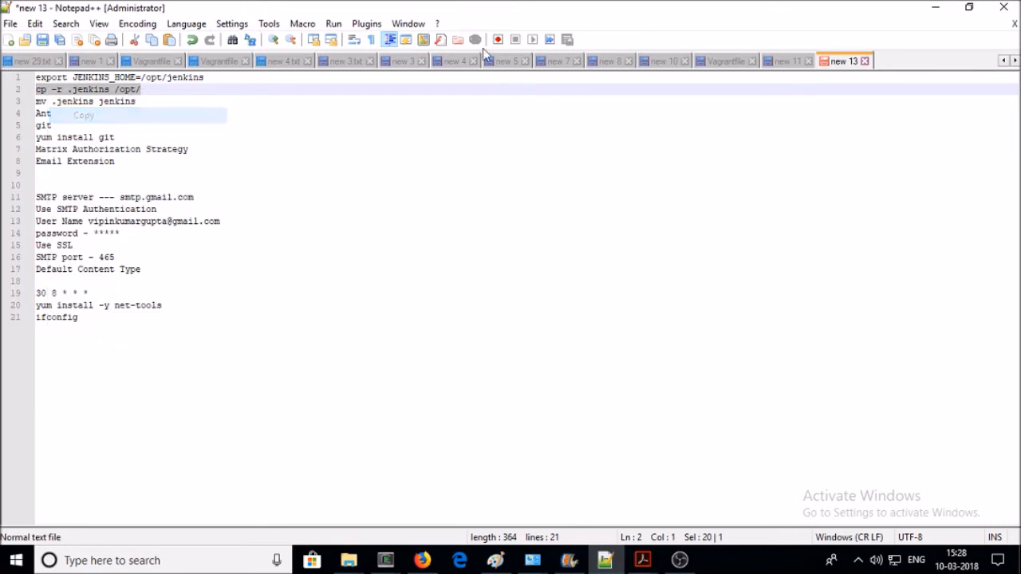
pyautogui.click(931, 8)
pyautogui.rightClick(195, 106)
pyautogui.click(209, 152)
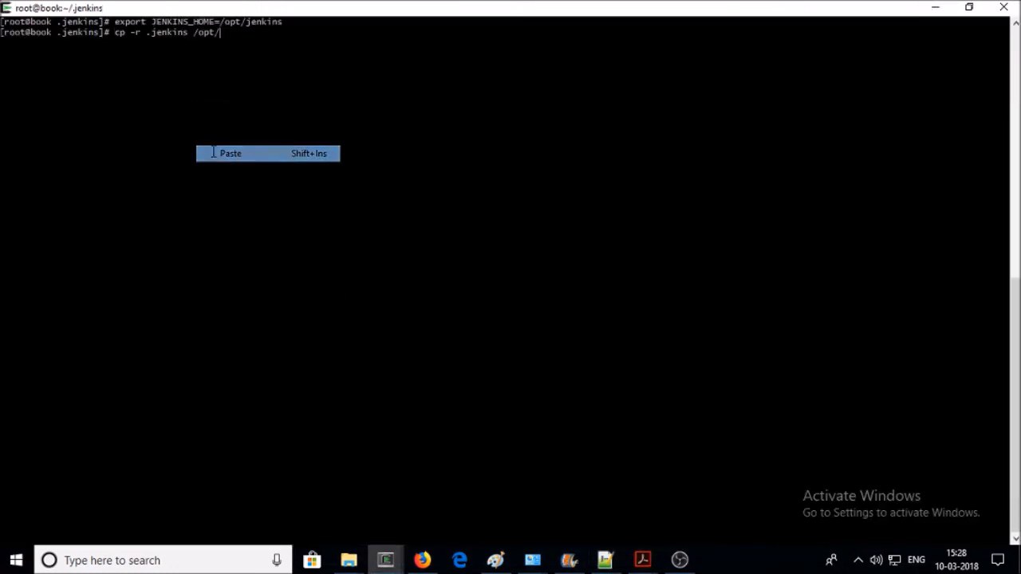
pyautogui.press('Return')
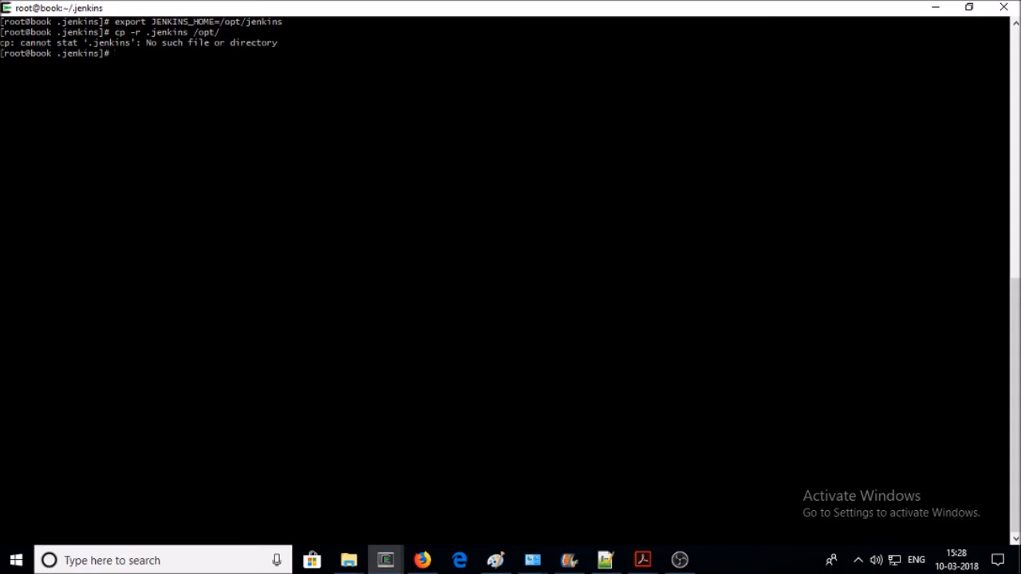
# - Move up with cd .. and rerun cp -r .jenkins /opt/ from history
pyautogui.write('cd ..')
pyautogui.press('Return')
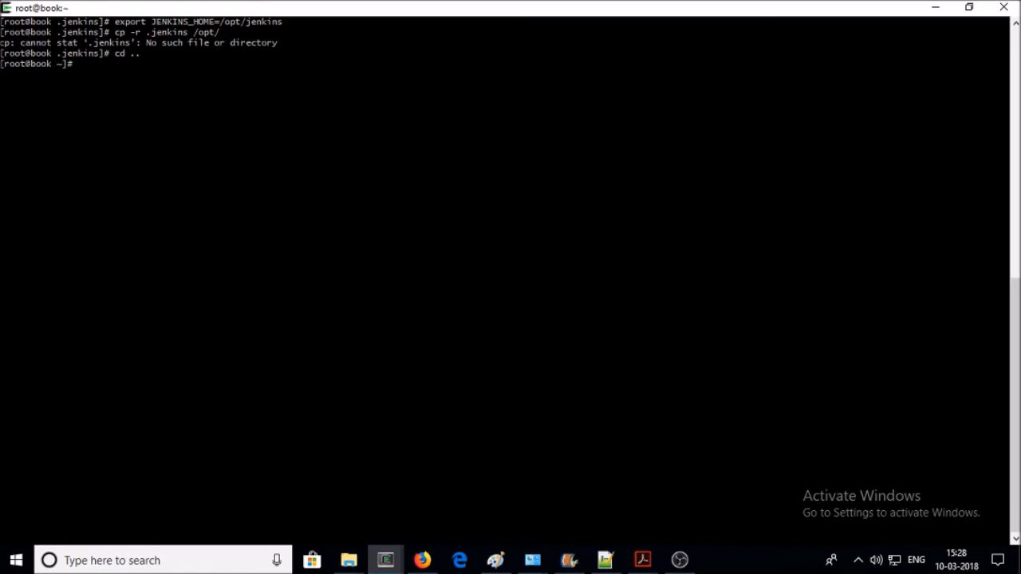
pyautogui.press('Up')
pyautogui.press('Return')
# - Change into /opt and list it with ls -a to confirm .jenkins is there
pyautogui.write('cd')
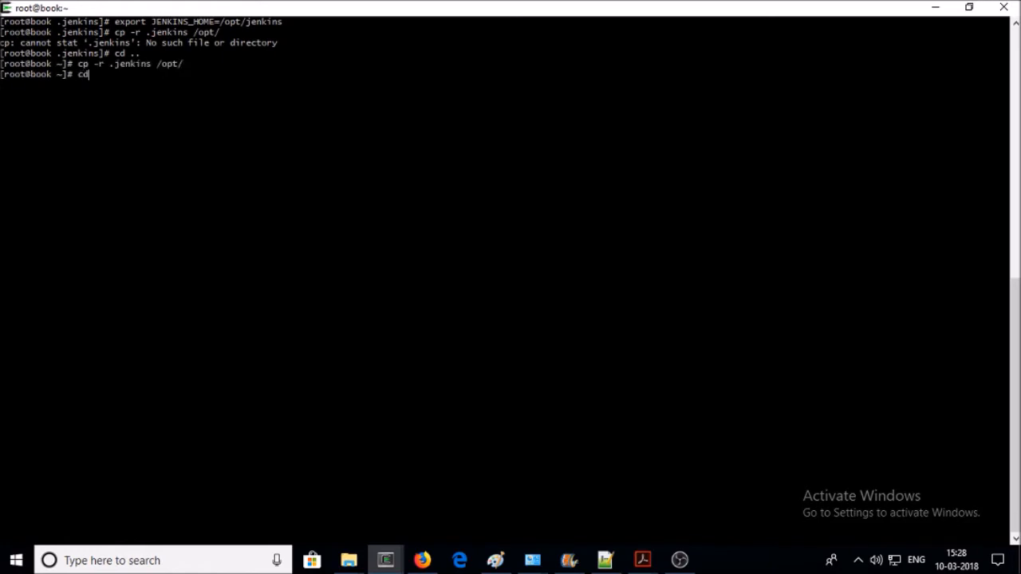
pyautogui.write(' .opt')
pyautogui.press('Return')
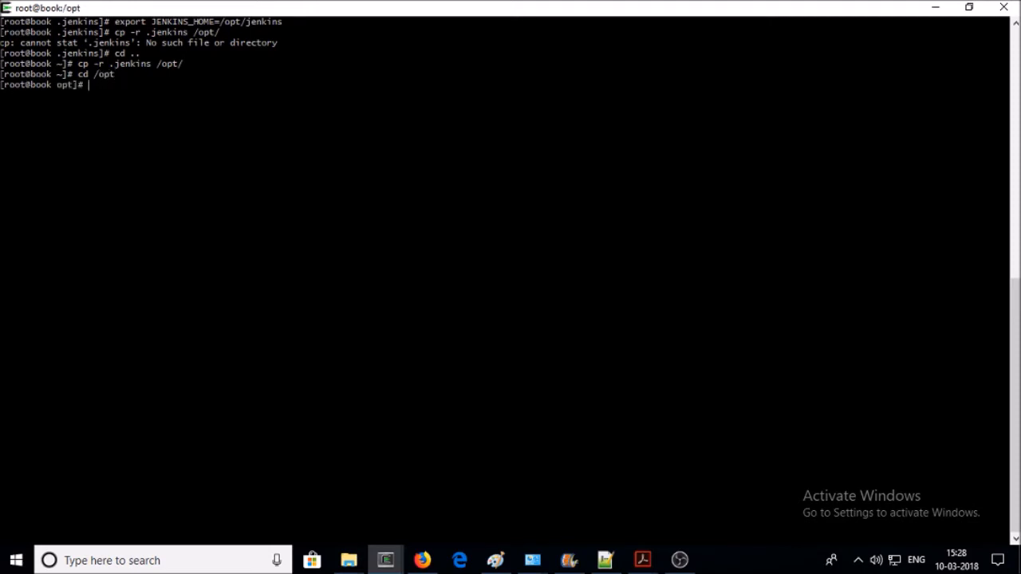
pyautogui.write('ls')
pyautogui.press('Return')
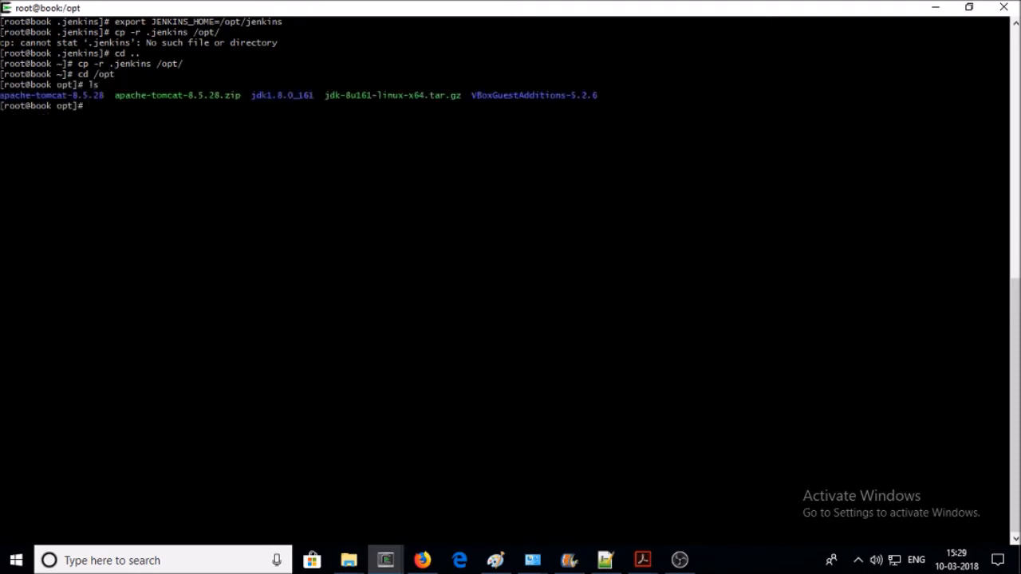
pyautogui.write('cd -a')
pyautogui.press('Return')
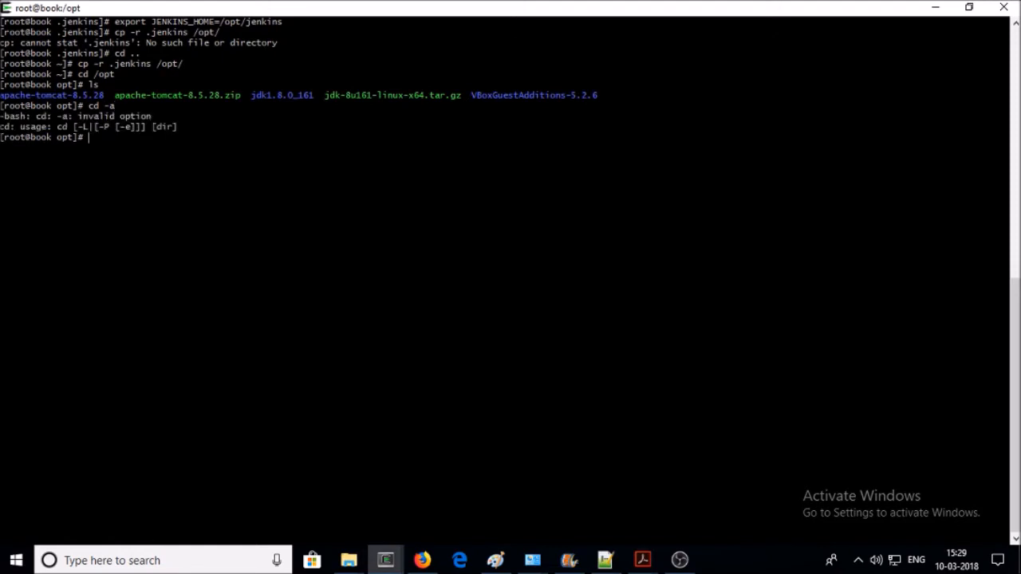
pyautogui.write('ls -a')
pyautogui.press('Return')
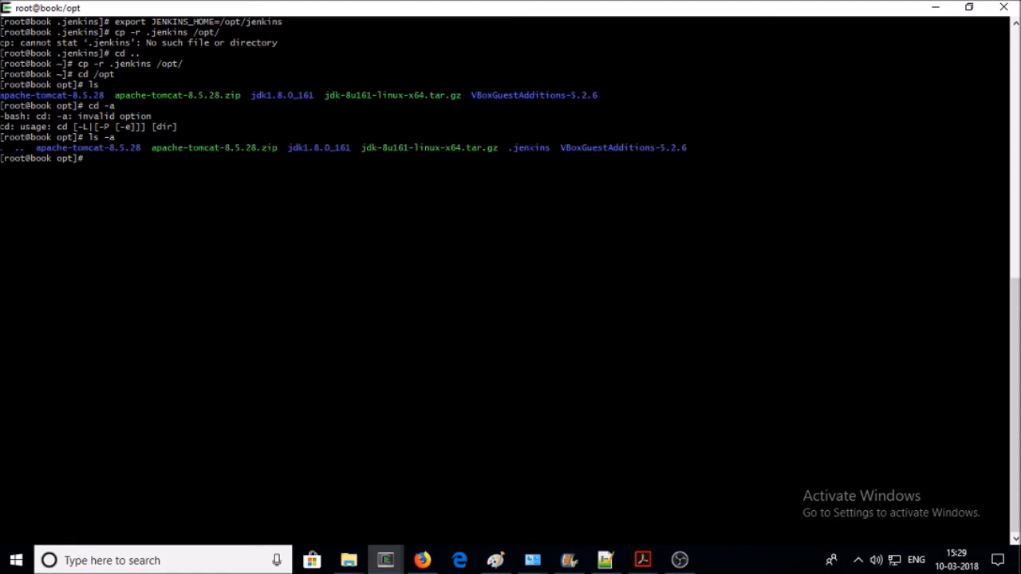
pyautogui.doubleClick(526, 137)
# - Copy mv .jenkins jenkins from the notes and run it in /opt
pyautogui.click(570, 561)
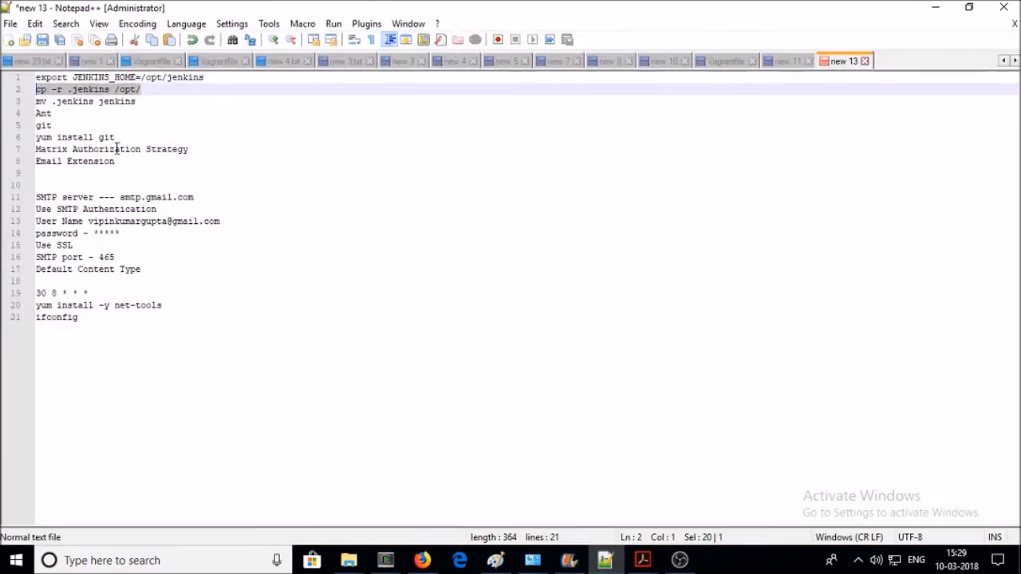
pyautogui.moveTo(142, 101); pyautogui.dragTo(34, 102)
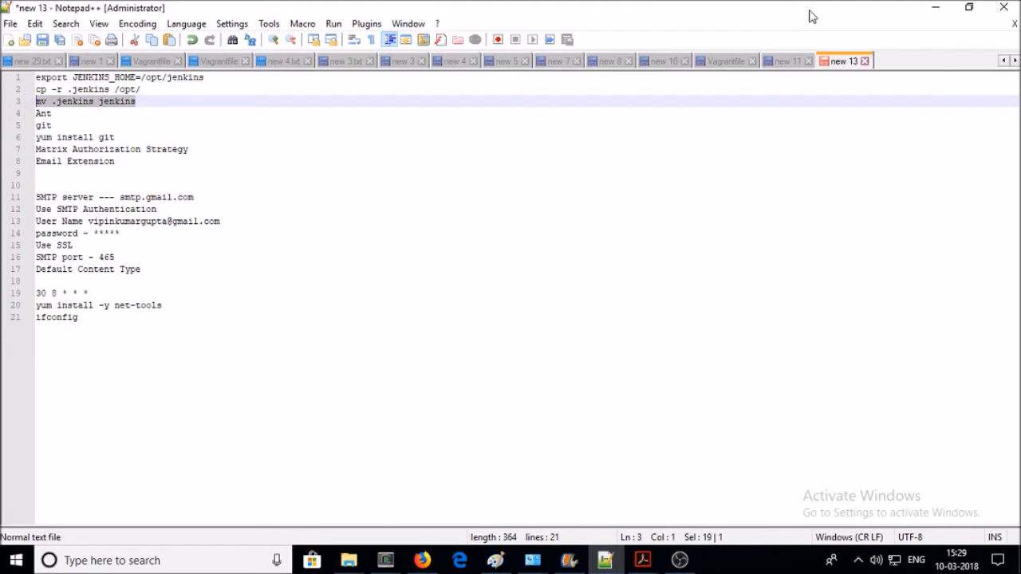
pyautogui.click(935, 8)
pyautogui.rightClick(221, 160)
pyautogui.click(258, 209)
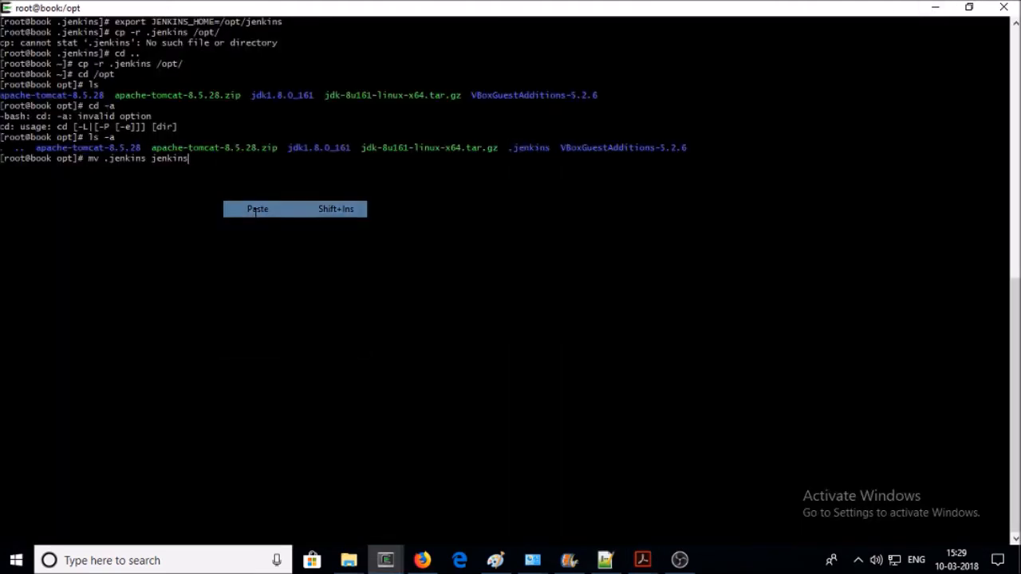
pyautogui.press('Return')
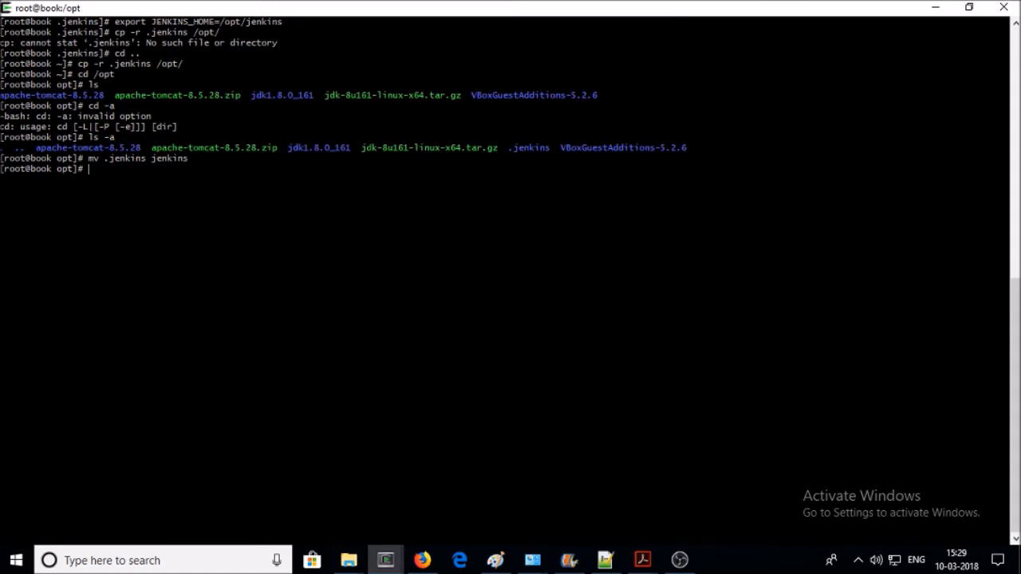
# - Go to /opt and list it to confirm the jenkins folder exists
pyautogui.write('cd ..')
pyautogui.press('Return')
pyautogui.write('l')
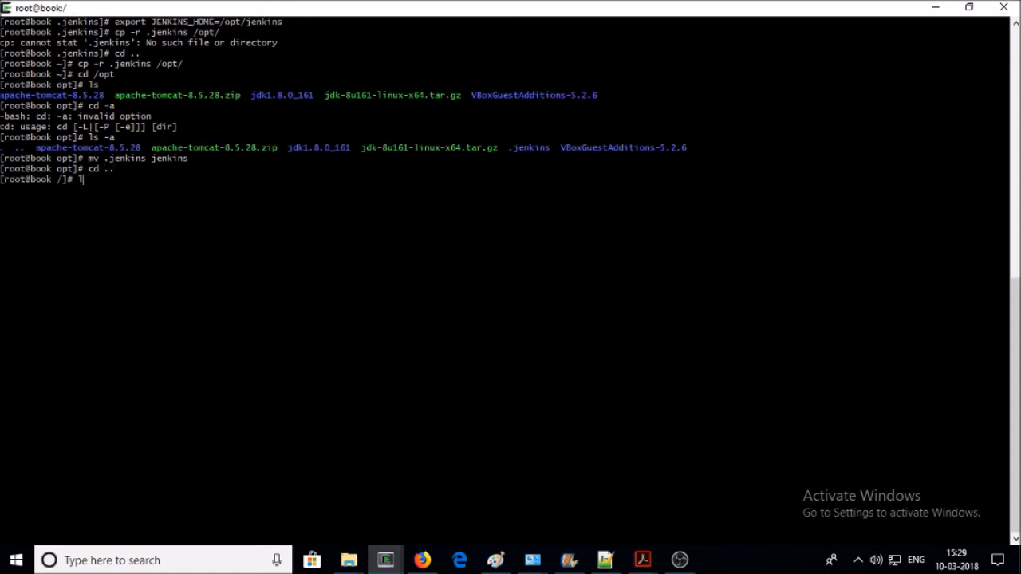
pyautogui.write('cd /opt')
pyautogui.press('Return')
pyautogui.write('ls')
pyautogui.press('Return')
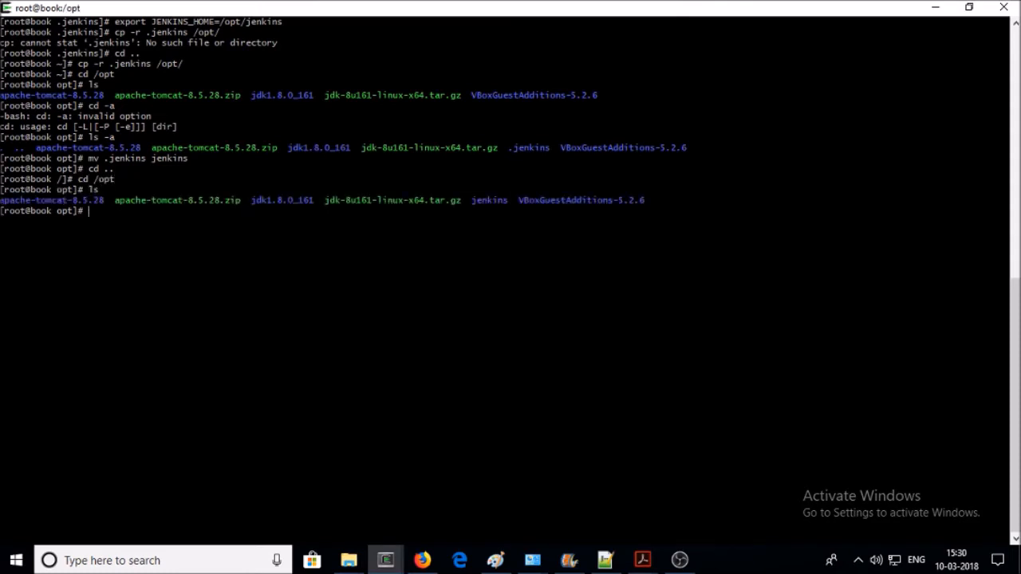
# - Enter apache-tomcat-8.5.28/bin and list its scripts
pyautogui.doubleClick(59, 200)
pyautogui.rightClick(59, 200)
pyautogui.click(92, 232)
pyautogui.click(92, 232)
pyautogui.write('cd')
pyautogui.rightClick(175, 195)
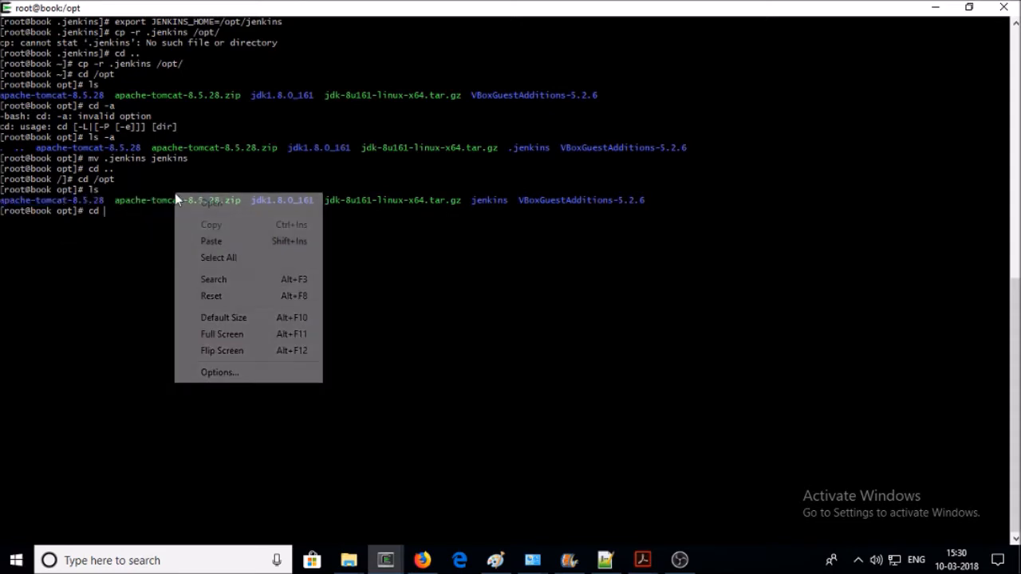
pyautogui.click(216, 240)
pyautogui.write('/')
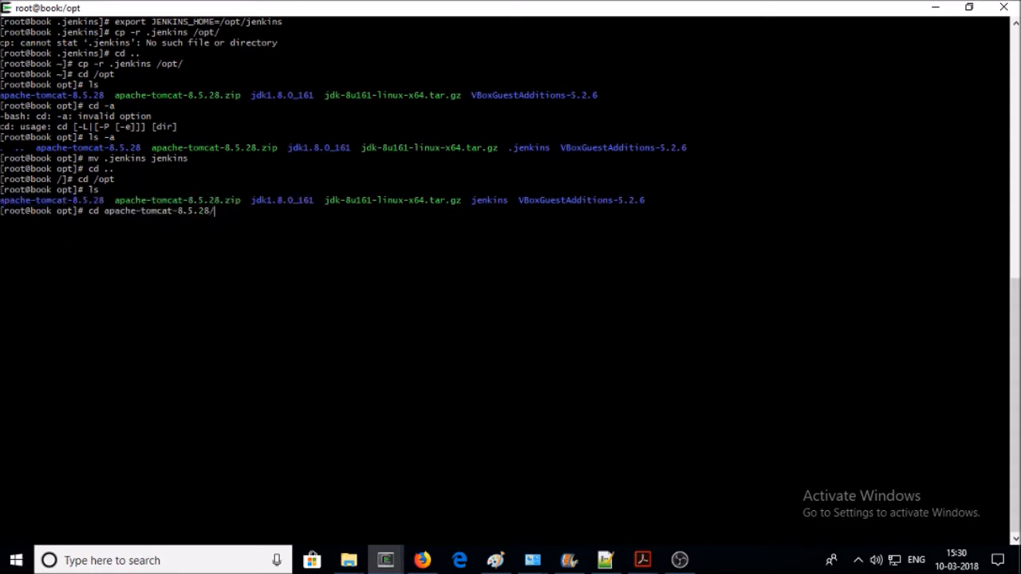
pyautogui.write('bin')
pyautogui.press('Return')
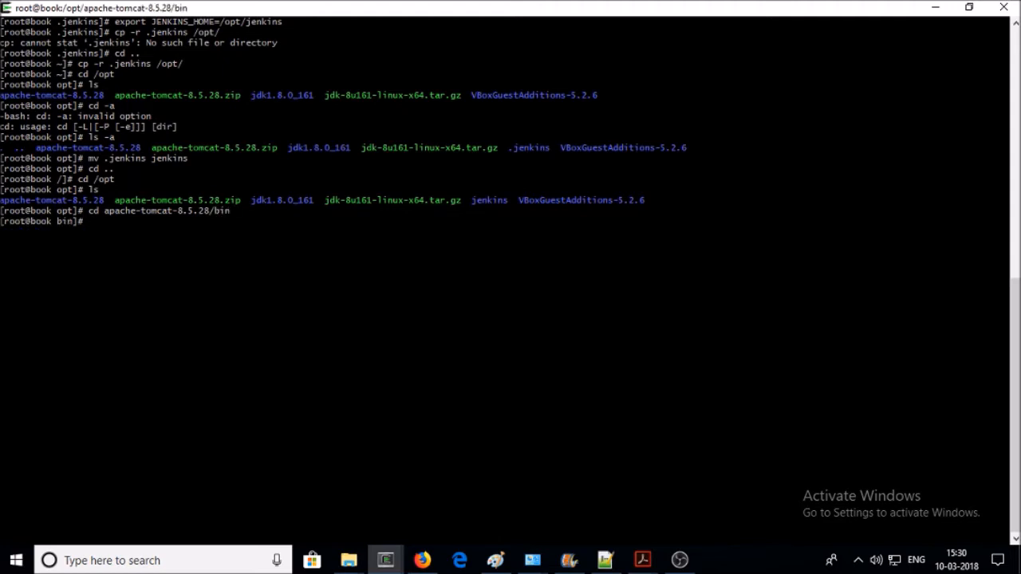
pyautogui.write('ls')
pyautogui.press('Return')
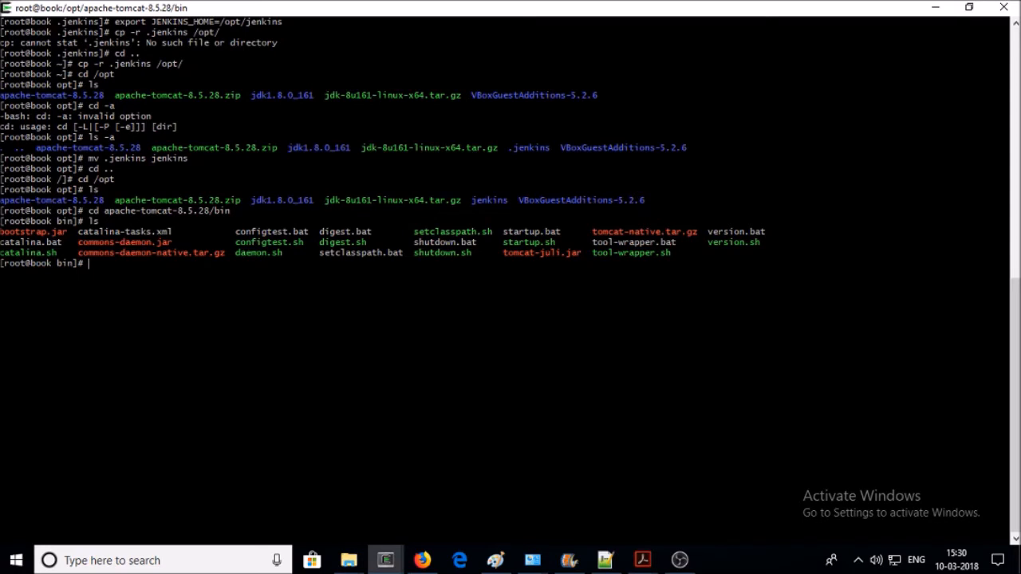
# - Stop Tomcat by running ./shutdown.sh
pyautogui.write('./shu')
pyautogui.press('Tab')
pyautogui.press('Return')
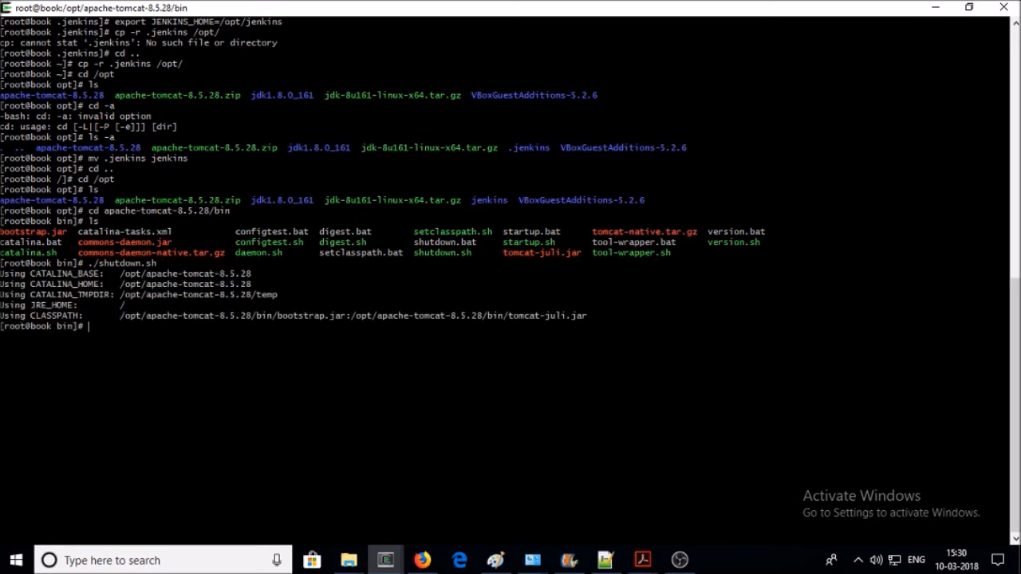
# - Start Tomcat again with ./startup.sh
pyautogui.press('Up')
pyautogui.press('BackSpace')
pyautogui.press('BackSpace')
pyautogui.press('BackSpace')
pyautogui.press('BackSpace')
pyautogui.press('BackSpace')
pyautogui.press('BackSpace')
pyautogui.press('BackSpace')
pyautogui.press('BackSpace')
pyautogui.press('BackSpace')
pyautogui.press('BackSpace')
pyautogui.write('art')
pyautogui.press('BackSpace')
pyautogui.press('BackSpace')
pyautogui.press('BackSpace')
pyautogui.press('BackSpace')
pyautogui.write('tartup.sh')
pyautogui.press('Return')
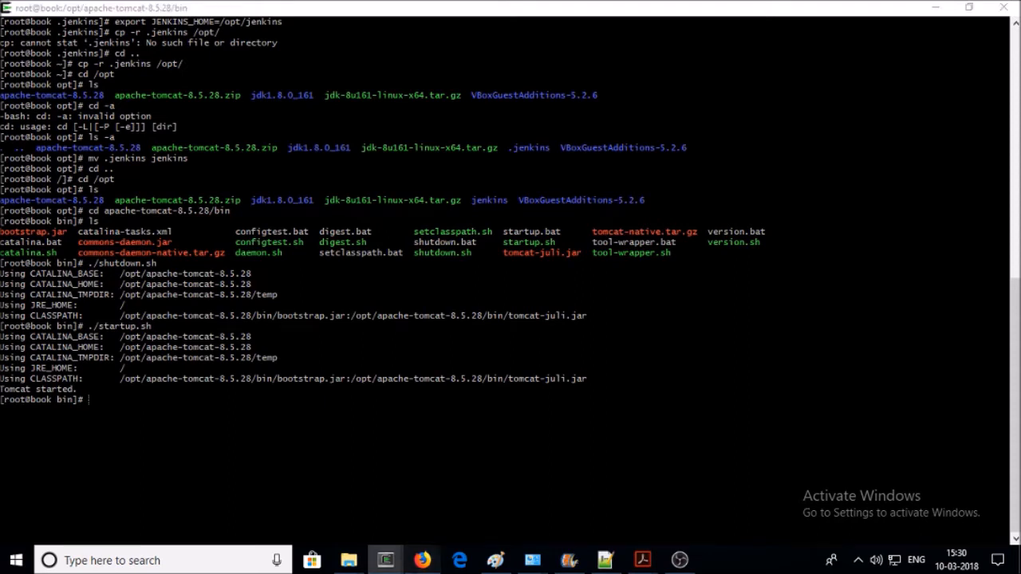
# - Load the Jenkins home page in Firefox by removing configure from the URL
pyautogui.click(422, 560)
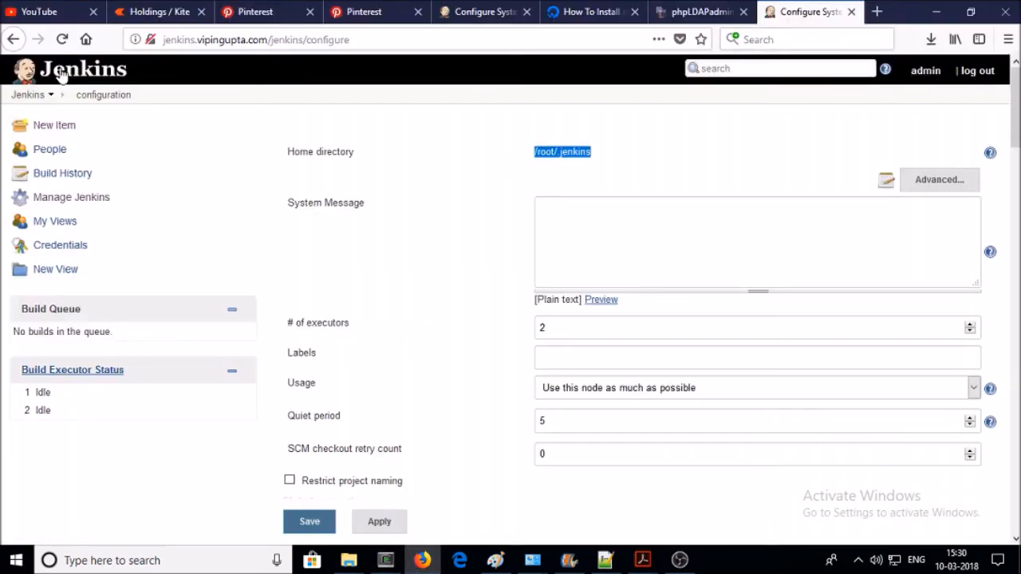
pyautogui.moveTo(307, 39); pyautogui.dragTo(367, 46)
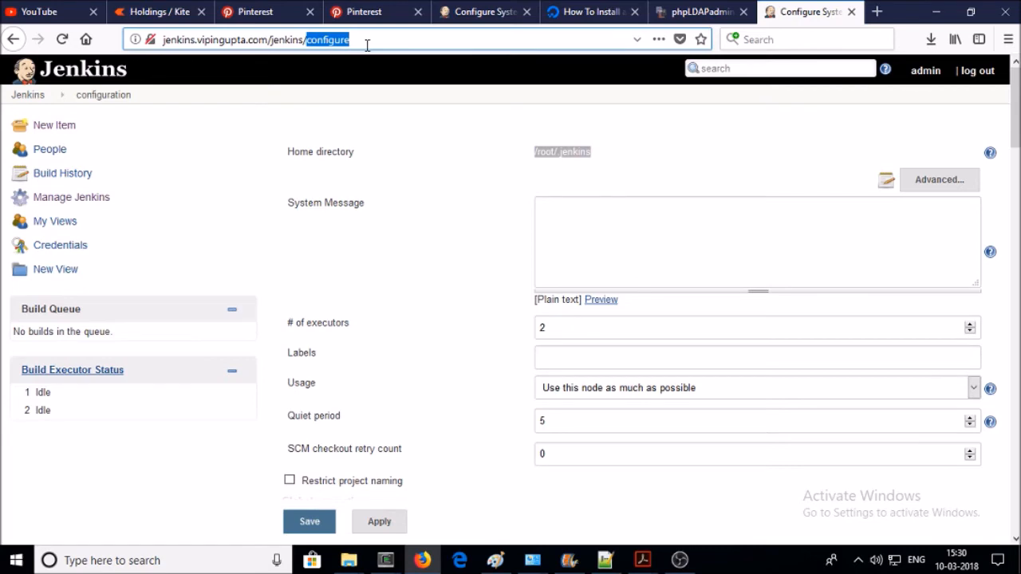
pyautogui.press('BackSpace')
pyautogui.press('Return')
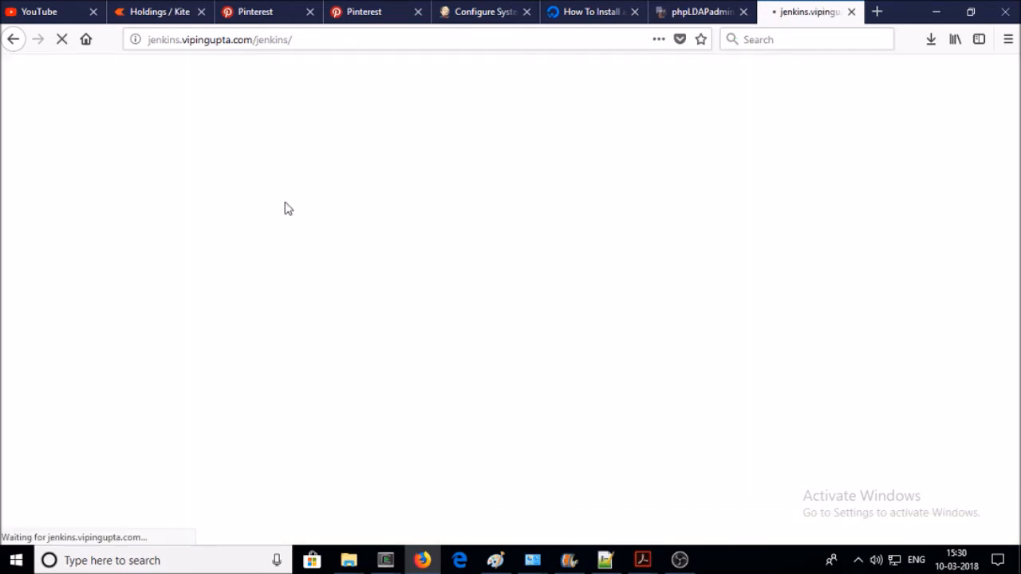
# - Sign in as admin with the administrator password
pyautogui.write('admin')
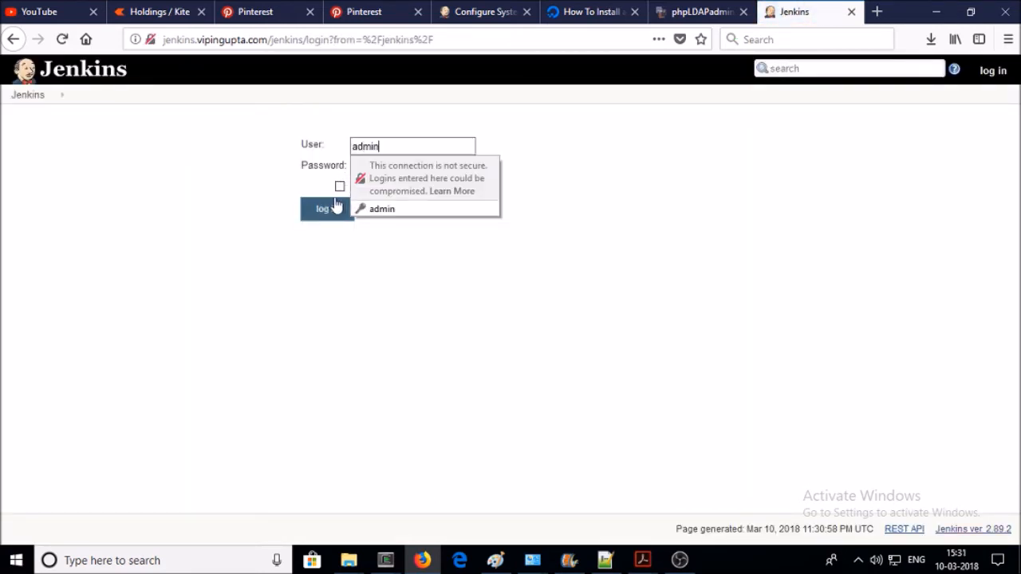
pyautogui.press('Tab')
pyautogui.write('••••••••••')
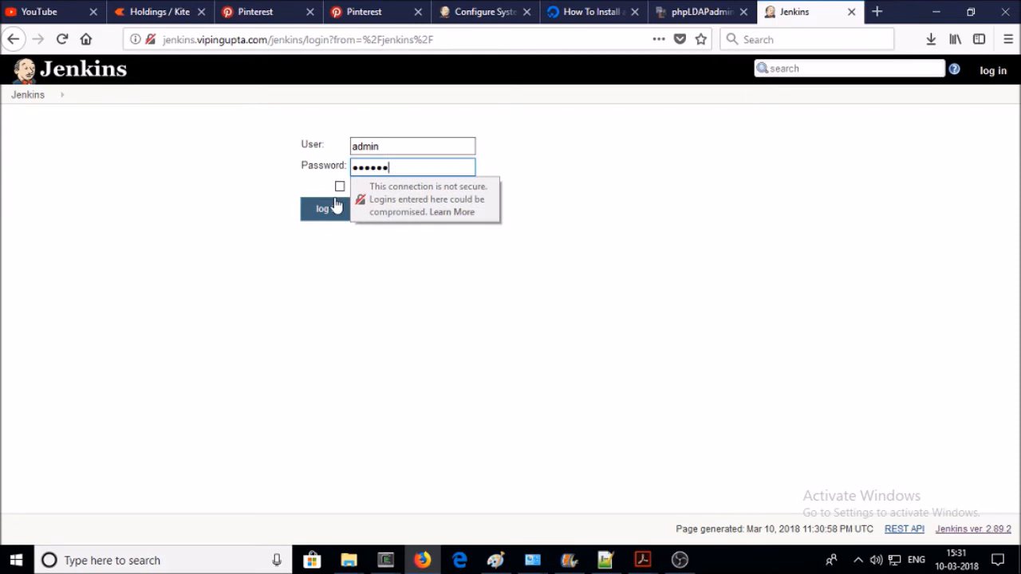
pyautogui.press('BackSpace')
pyautogui.press('BackSpace')
pyautogui.press('BackSpace')
pyautogui.press('BackSpace')
pyautogui.press('BackSpace')
pyautogui.press('BackSpace')
pyautogui.press('BackSpace')
pyautogui.press('BackSpace')
pyautogui.press('BackSpace')
pyautogui.press('BackSpace')
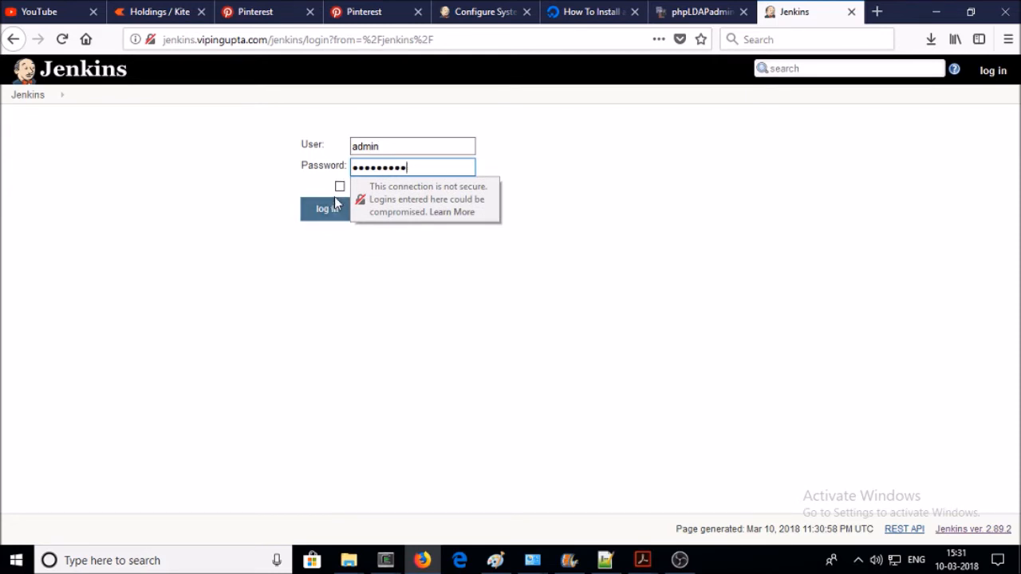
pyautogui.write('•••••')
pyautogui.click(335, 215)
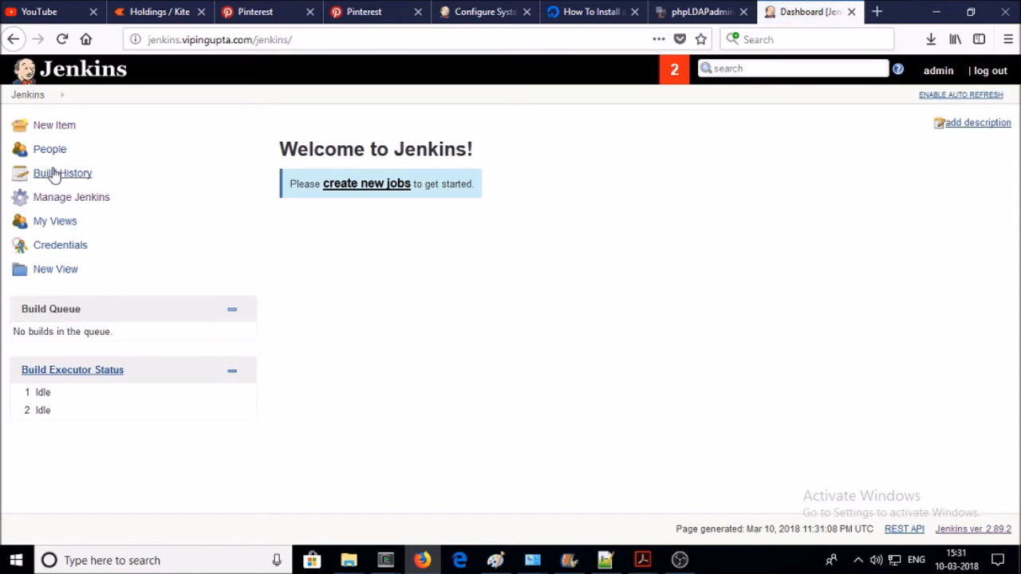
pyautogui.click(55, 198)
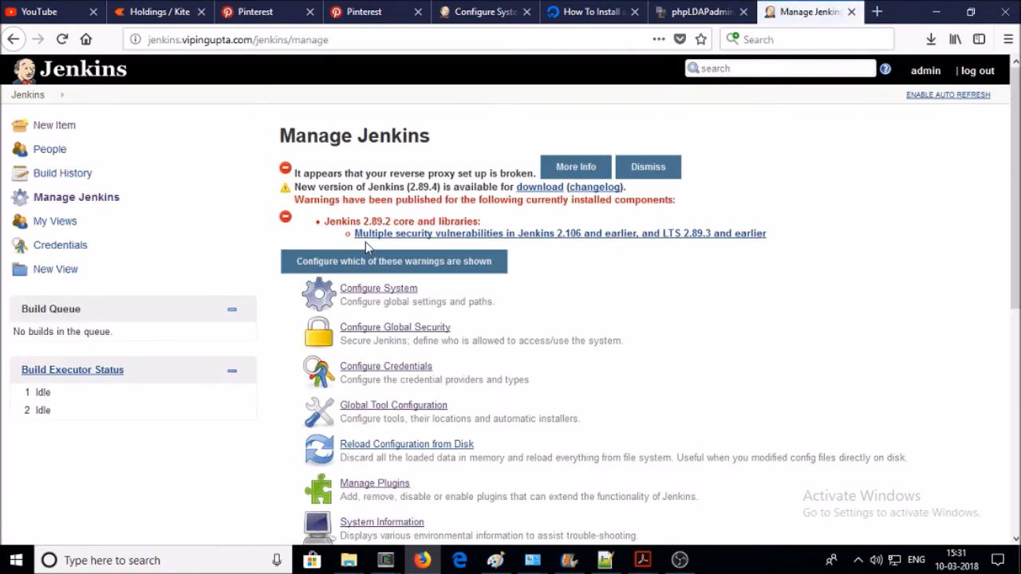
pyautogui.click(391, 293)
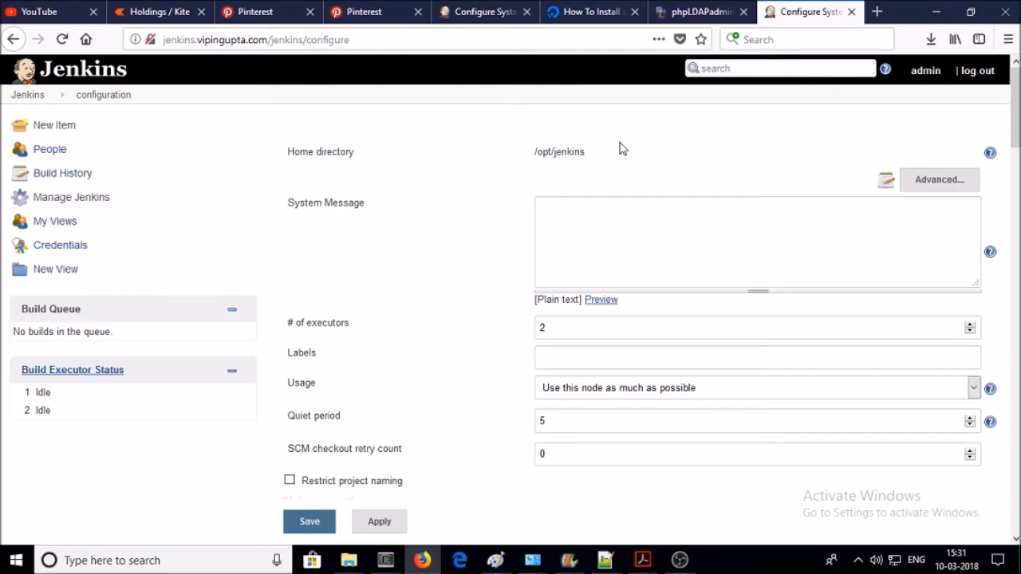
pyautogui.moveTo(601, 155); pyautogui.dragTo(525, 166)
# - Enter 'Welcome to Jenkins' as the system message and scroll down to Jenkins Location
pyautogui.click(610, 211)
pyautogui.write('Welcome to Jenkins')
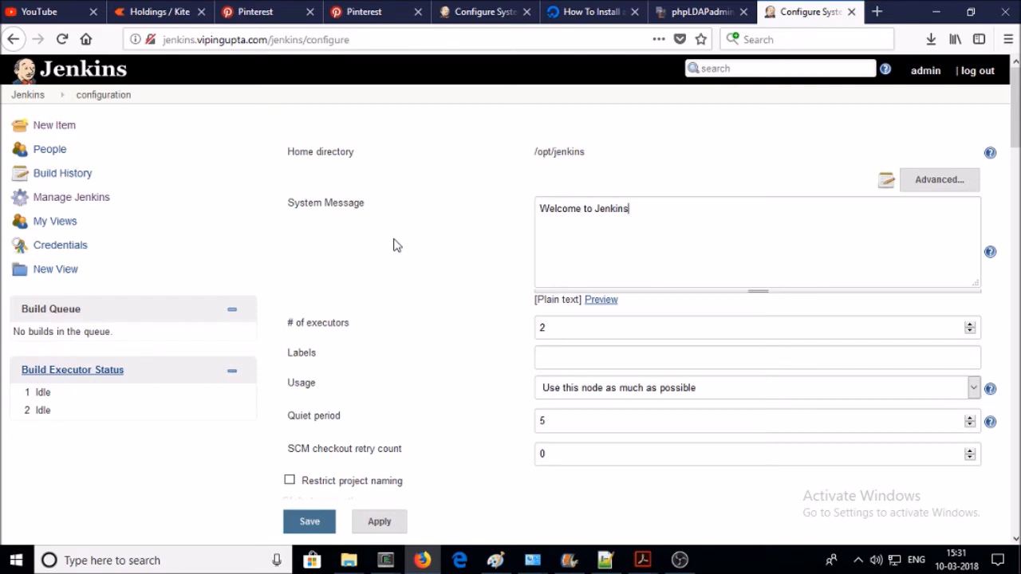
pyautogui.scroll(-2, 393, 245)
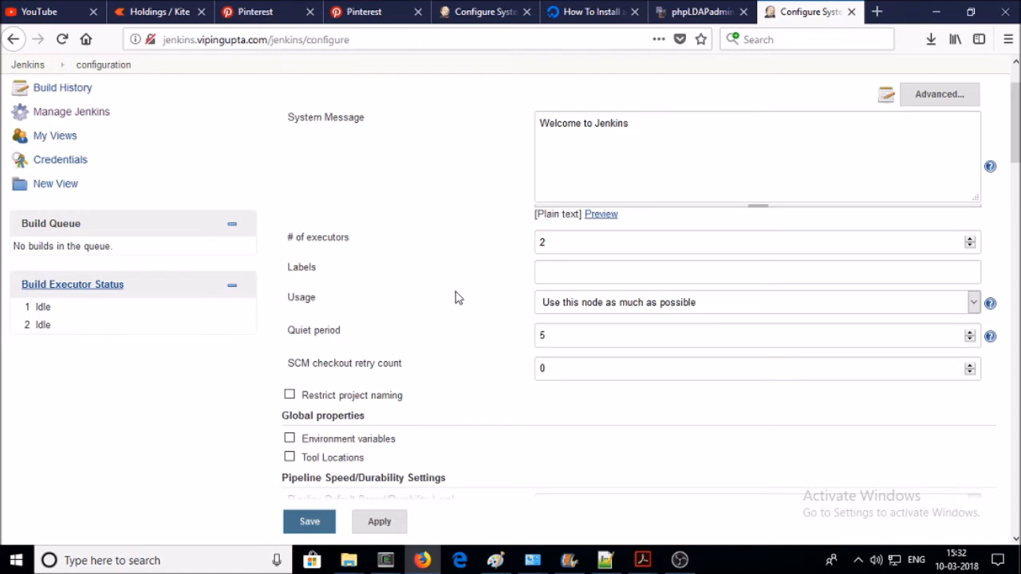
pyautogui.scroll(-4, 454, 297)
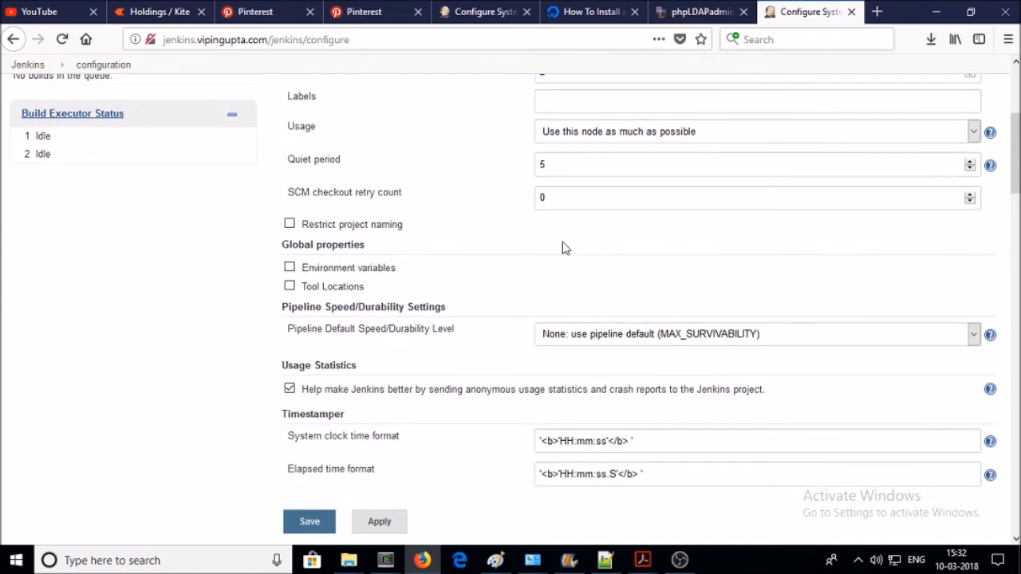
pyautogui.scroll(-2, 479, 231)
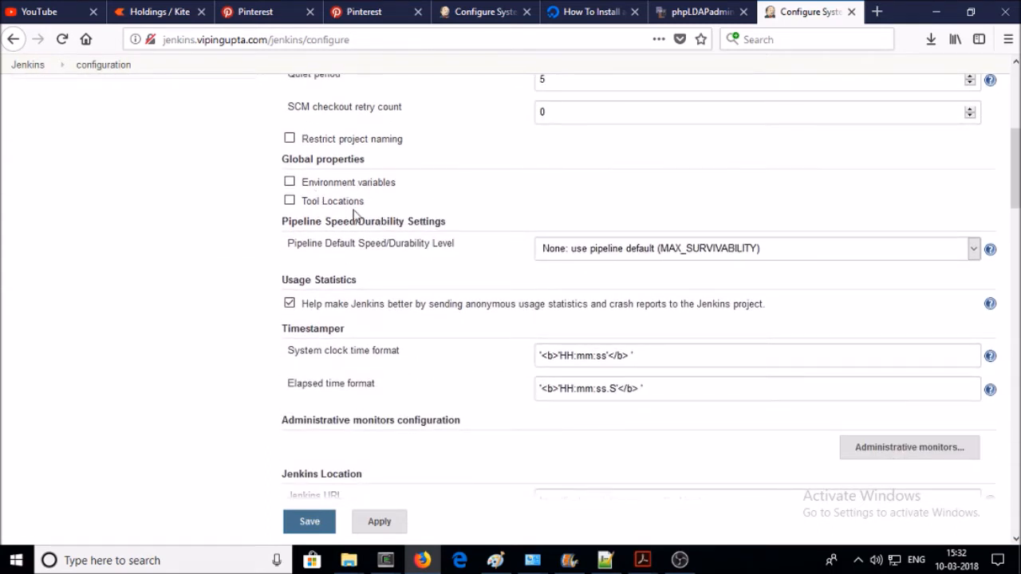
pyautogui.scroll(-1, 390, 272)
pyautogui.scroll(-2, 391, 272)
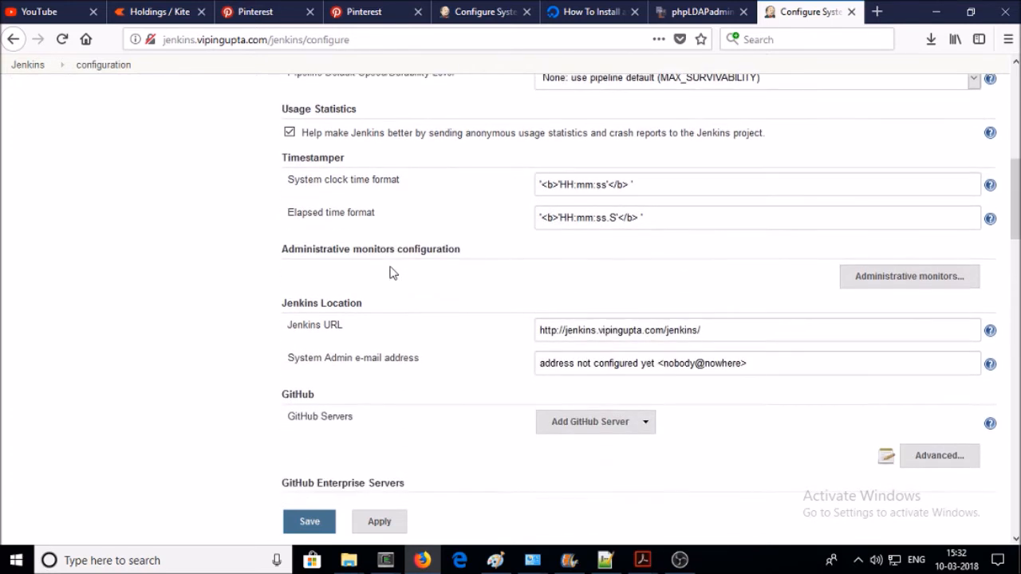
pyautogui.scroll(-1, 359, 285)
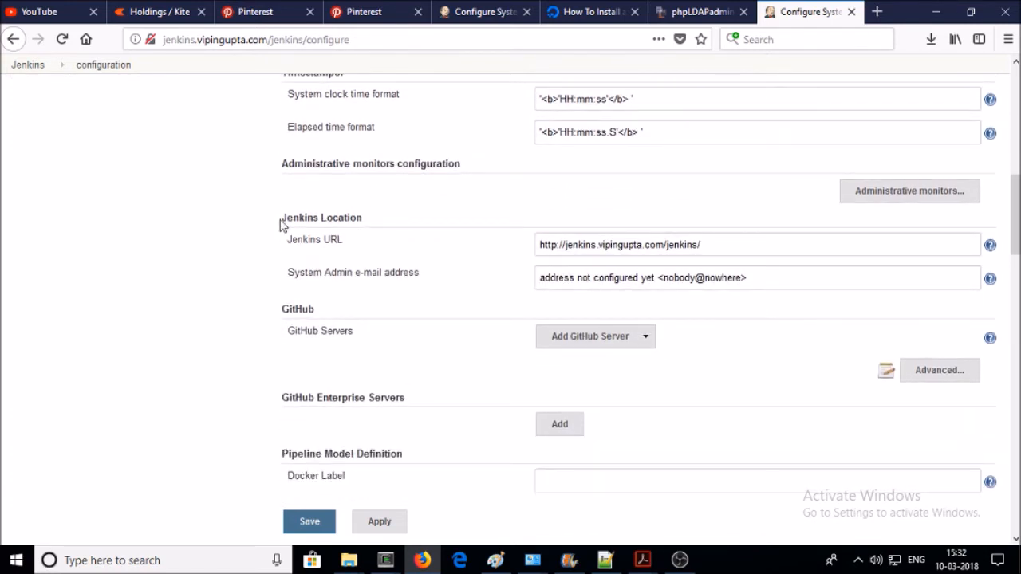
# - Highlight the Jenkins URL and System Admin e-mail address settings under Jenkins Location
pyautogui.moveTo(283, 220); pyautogui.dragTo(351, 225)
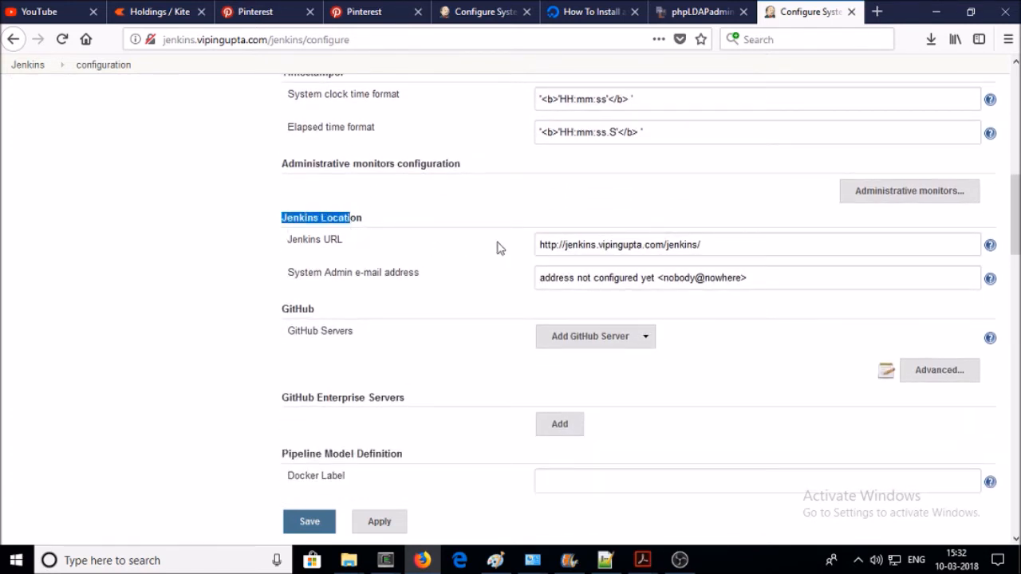
pyautogui.moveTo(290, 243); pyautogui.dragTo(375, 253)
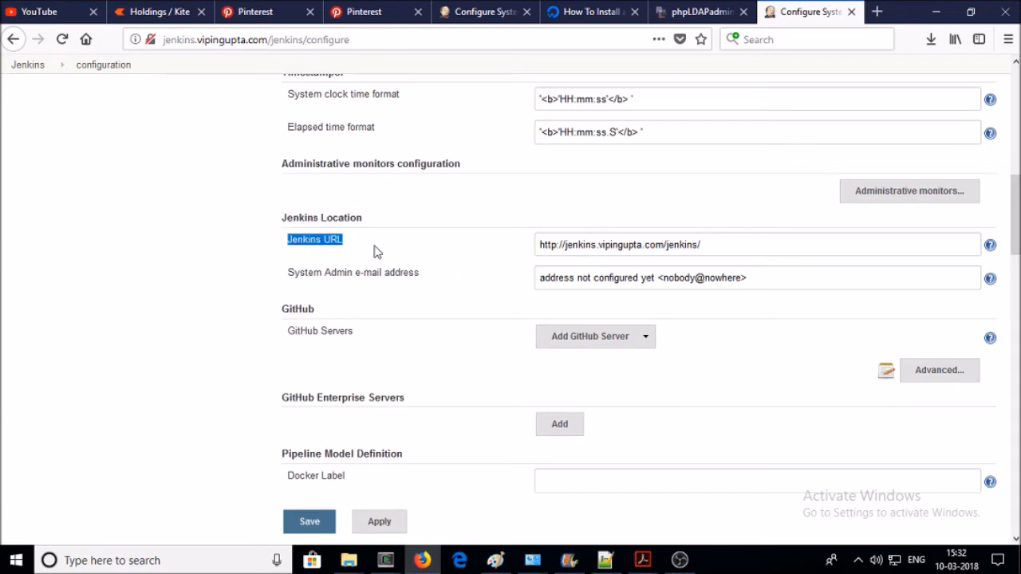
pyautogui.moveTo(721, 242); pyautogui.dragTo(507, 244)
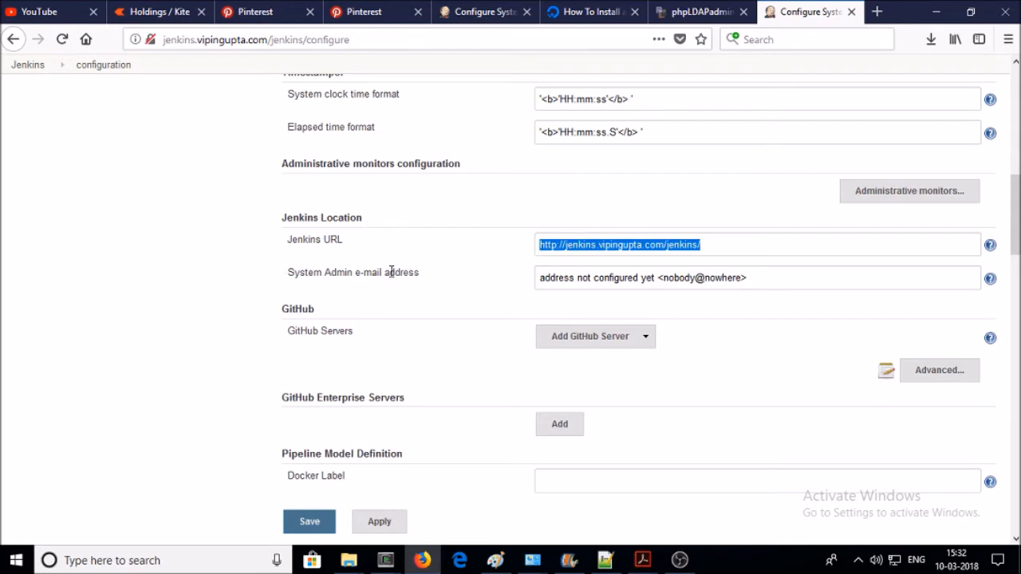
pyautogui.moveTo(424, 275); pyautogui.dragTo(292, 271)
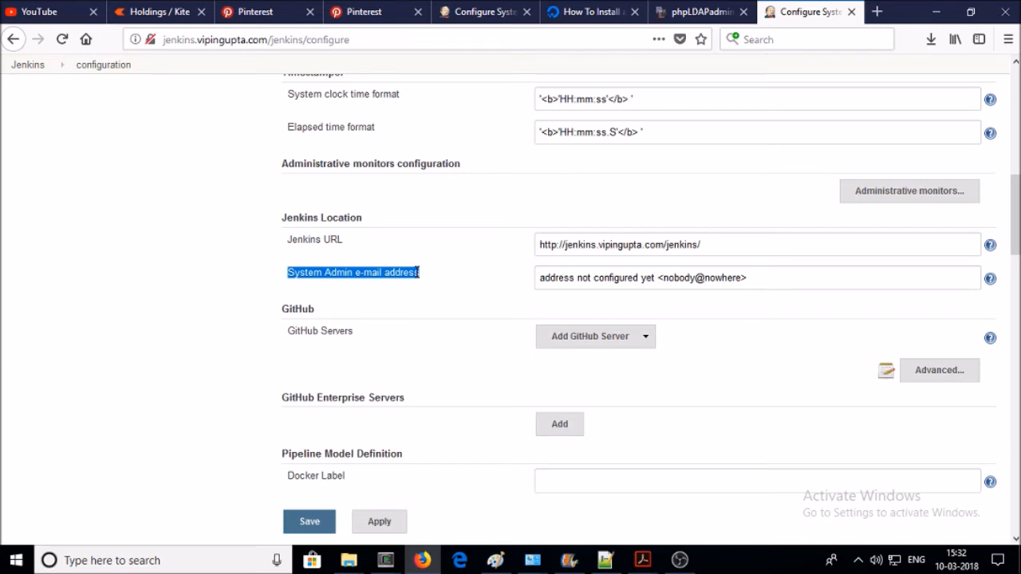
pyautogui.scroll(-2, 417, 294)
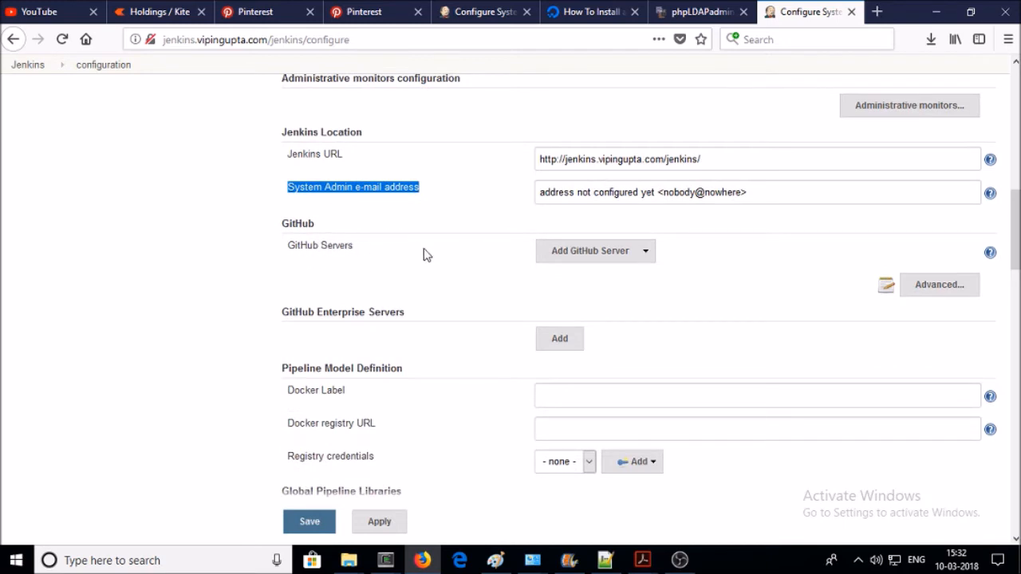
pyautogui.scroll(-2, 423, 254)
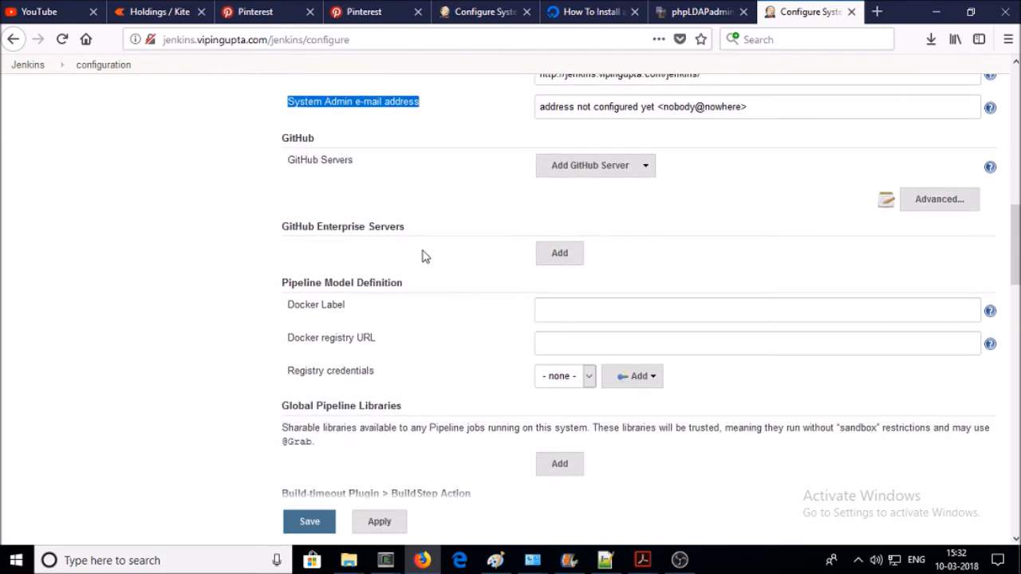
pyautogui.scroll(-2, 423, 255)
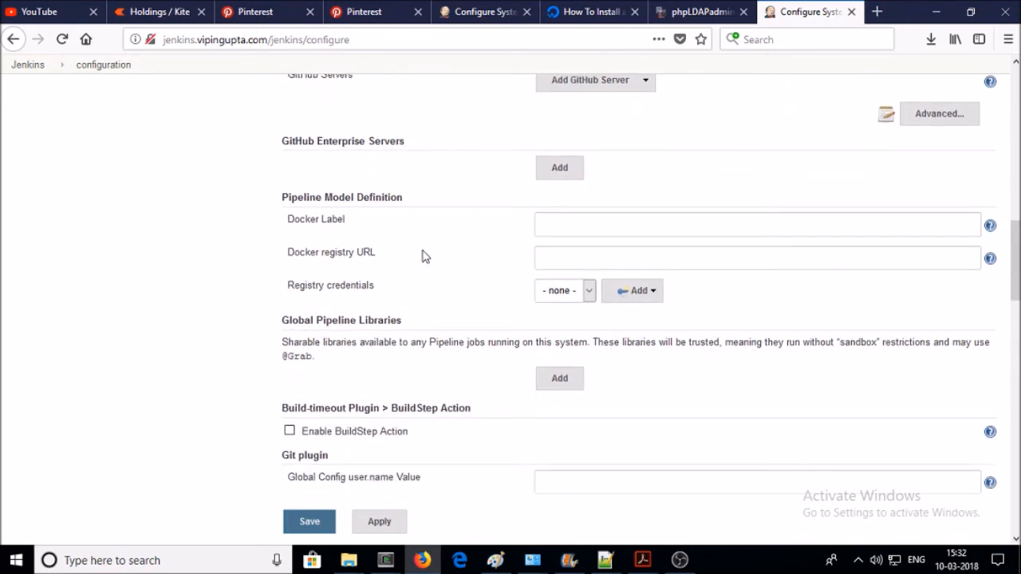
pyautogui.scroll(-4, 360, 250)
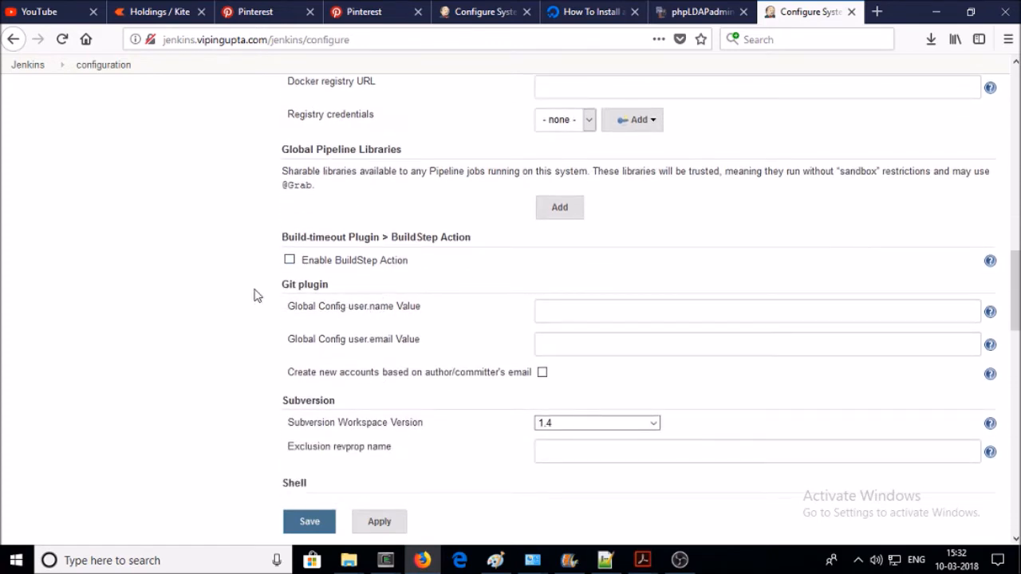
pyautogui.scroll(-2, 275, 284)
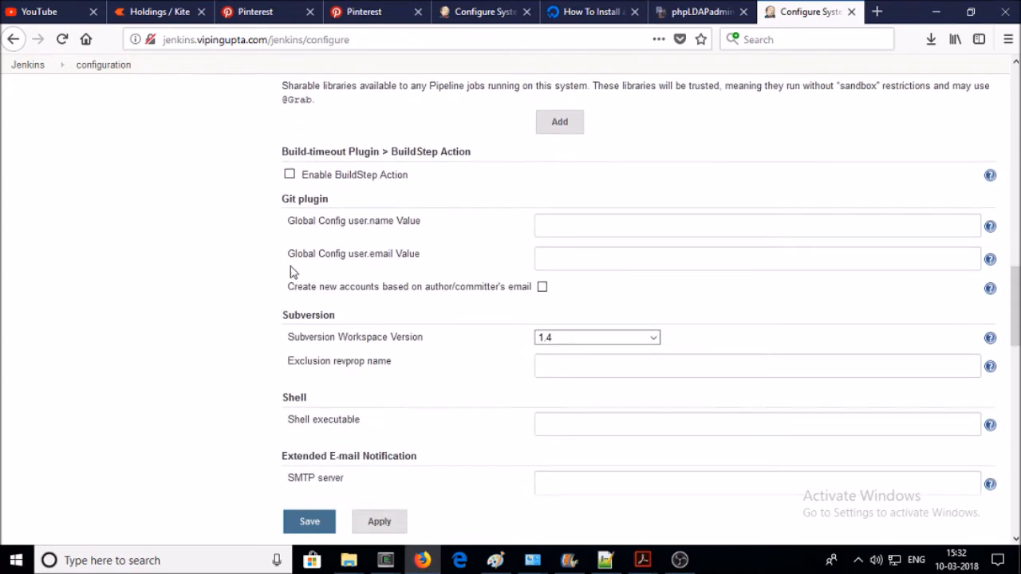
pyautogui.tripleClick(295, 199)
pyautogui.moveTo(420, 225); pyautogui.dragTo(297, 221)
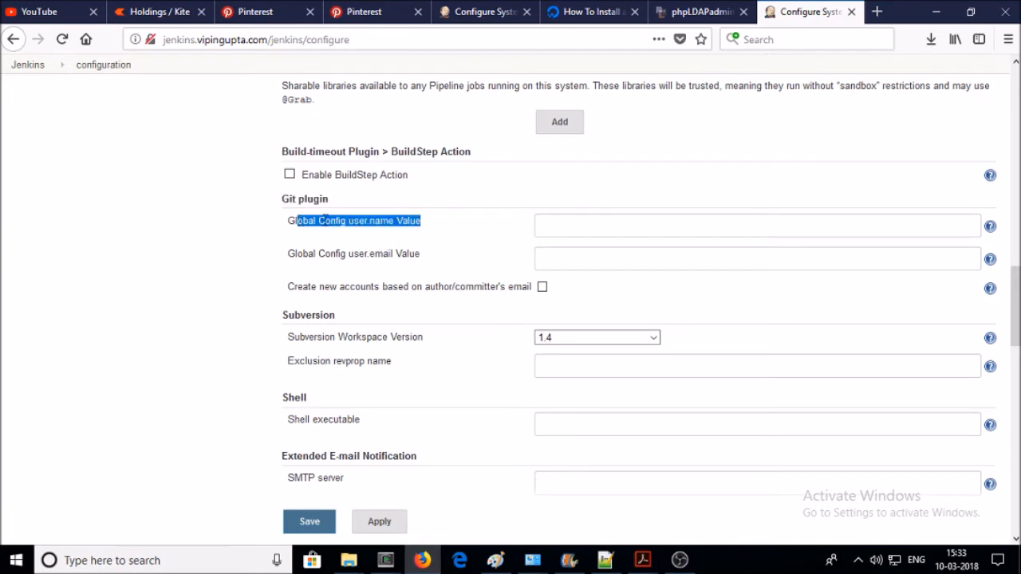
pyautogui.click(538, 228)
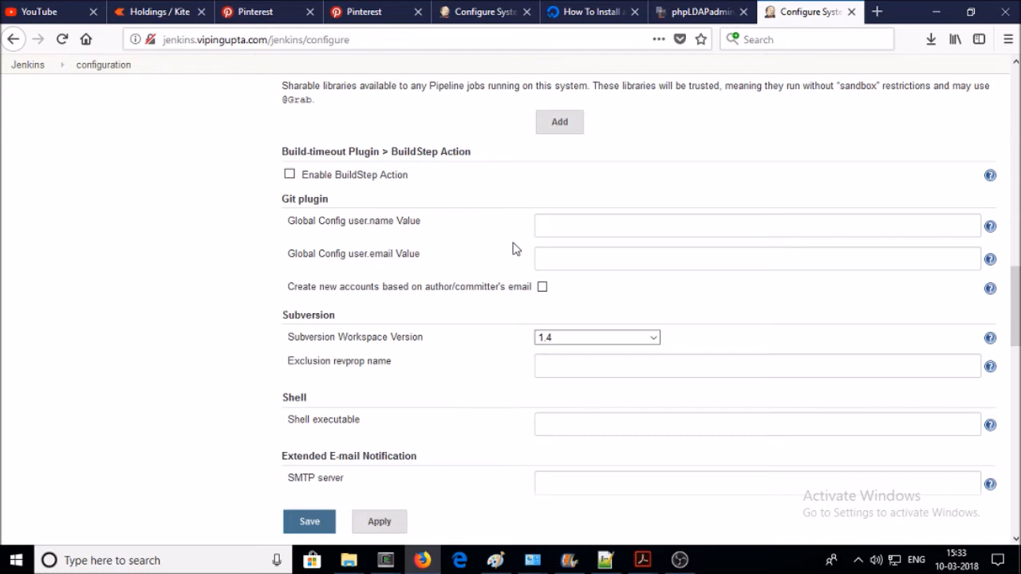
pyautogui.scroll(-3, 514, 248)
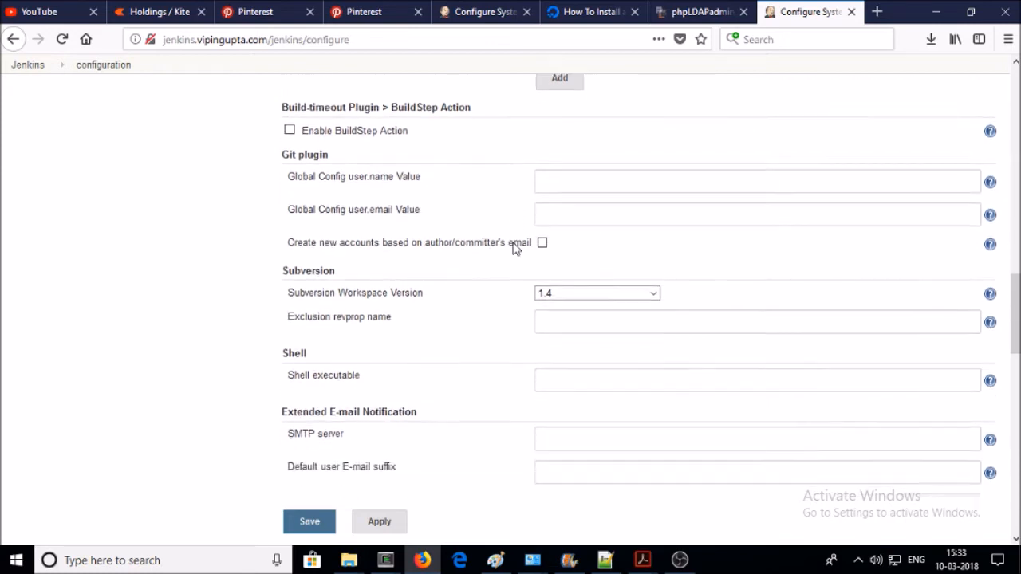
pyautogui.scroll(3, 387, 231)
pyautogui.scroll(-5, 387, 231)
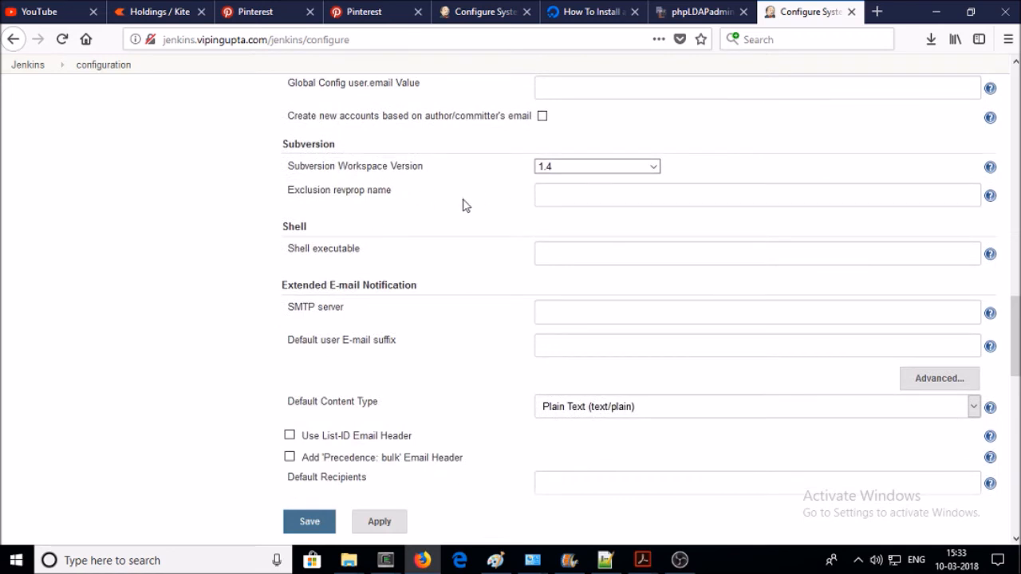
pyautogui.scroll(-4, 462, 205)
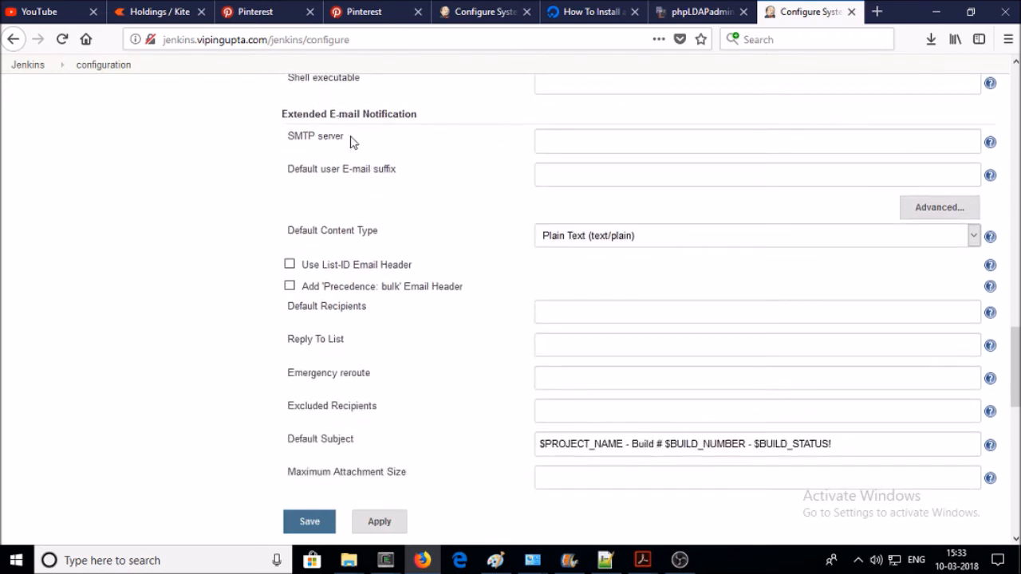
pyautogui.moveTo(430, 126); pyautogui.dragTo(265, 120)
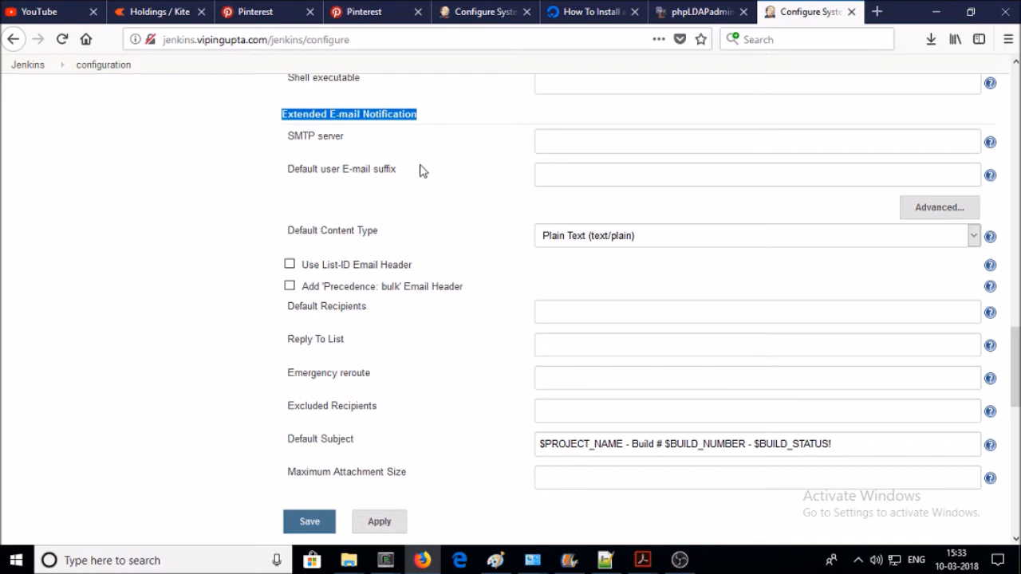
pyautogui.scroll(2, 423, 170)
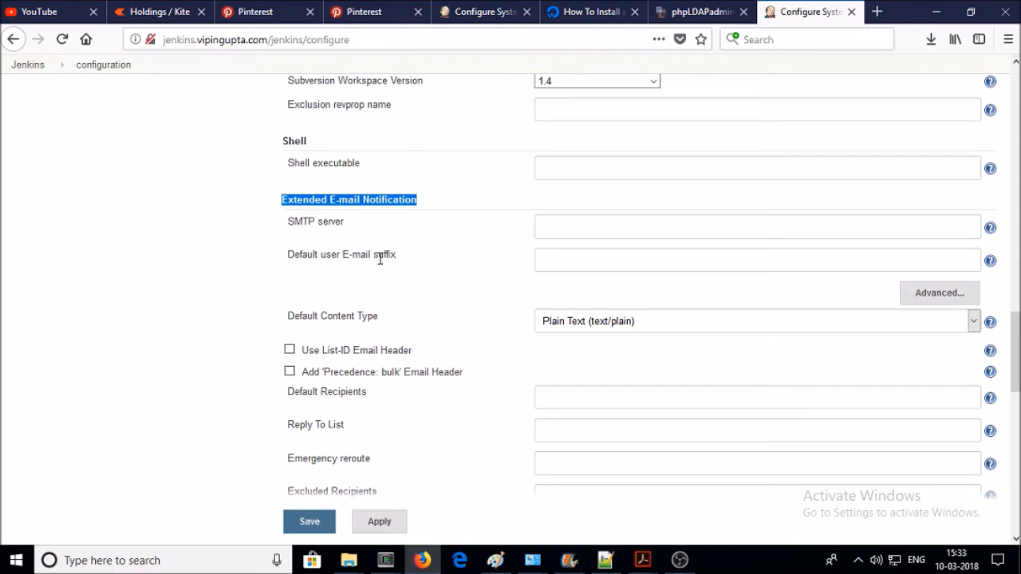
# - Paste smtp.gmail.com from the notes into the SMTP server field
pyautogui.click(610, 558)
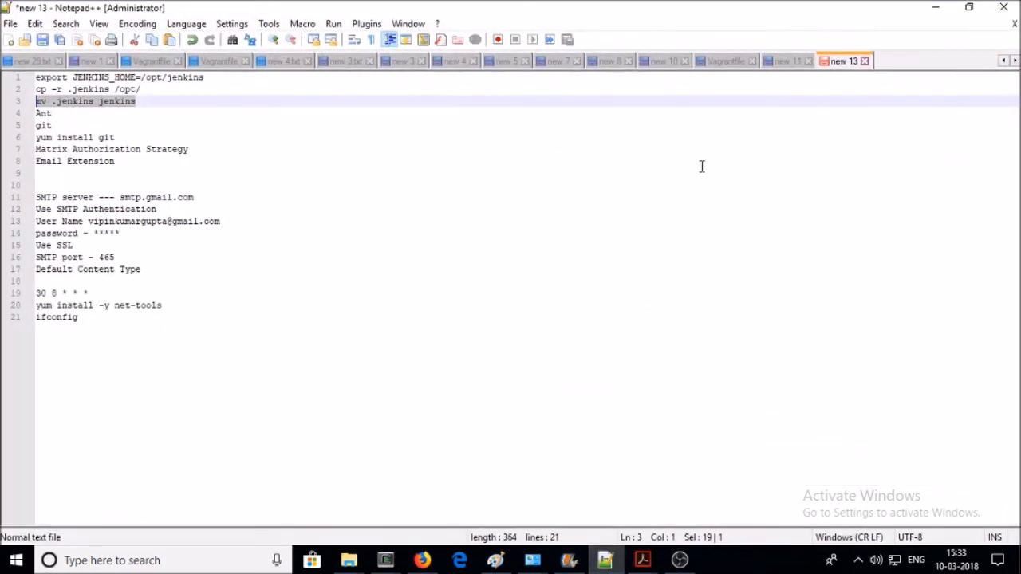
pyautogui.moveTo(194, 197); pyautogui.dragTo(120, 200)
pyautogui.hotkey('ctrl', 'c')
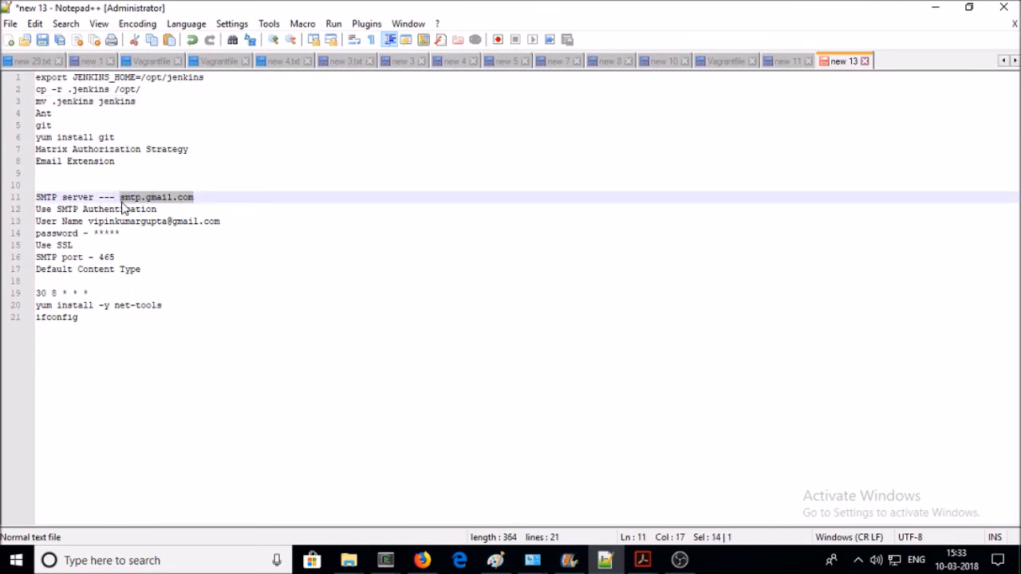
pyautogui.click(422, 560)
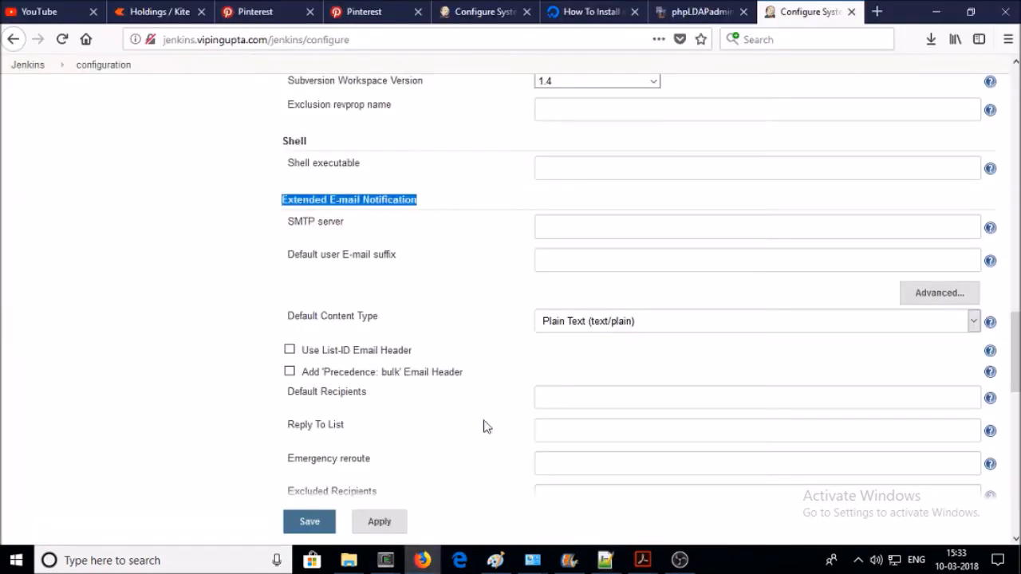
pyautogui.click(571, 218)
pyautogui.hotkey('ctrl', 'v')
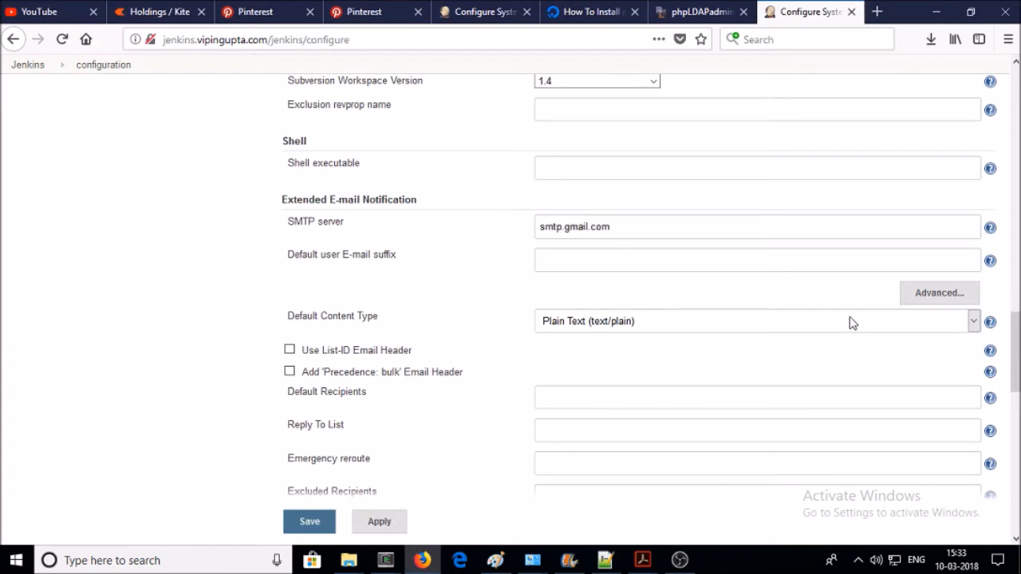
# - Enable SMTP authentication with the Gmail address as user name and its password
pyautogui.click(953, 296)
pyautogui.click(290, 292)
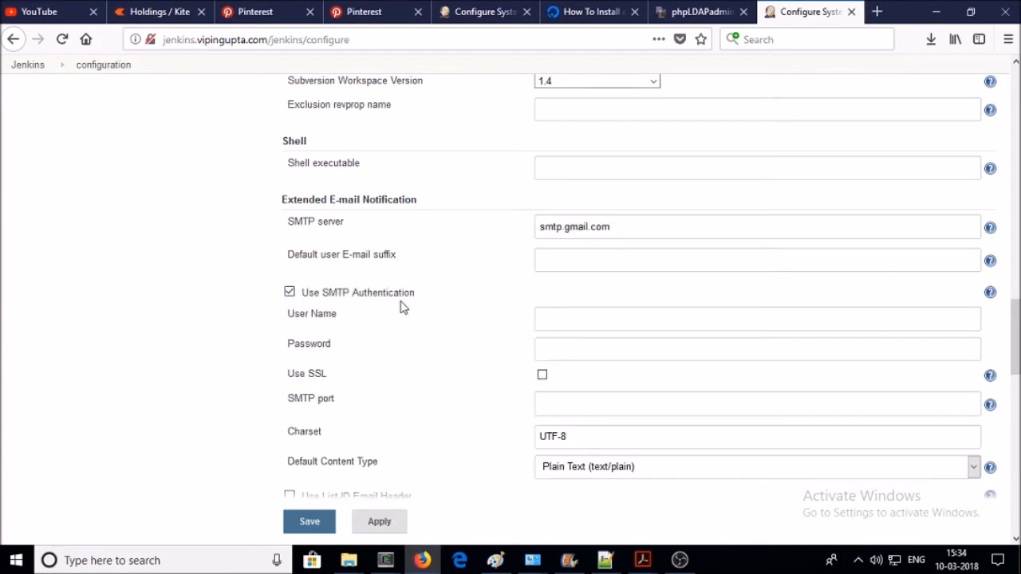
pyautogui.click(574, 313)
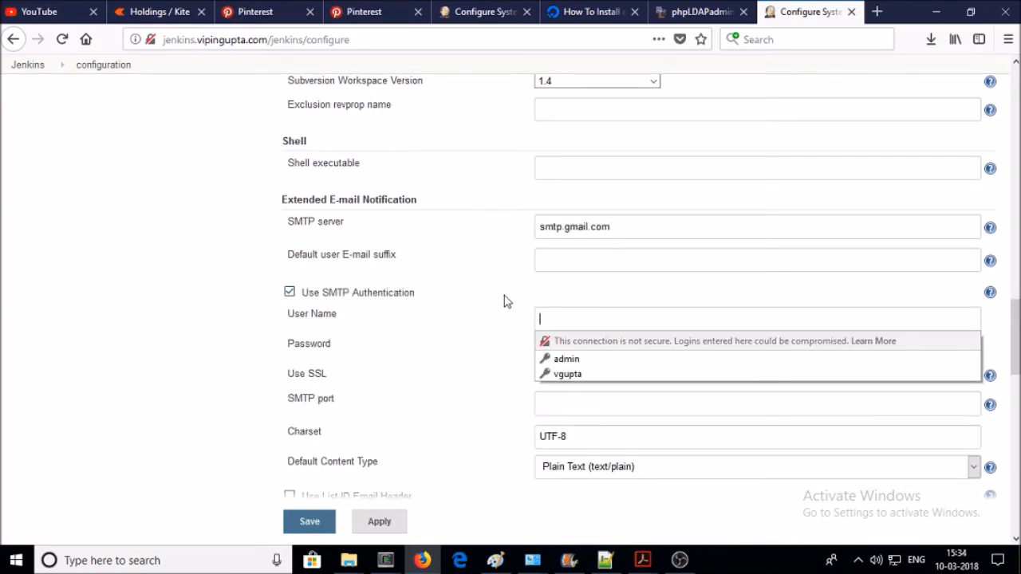
pyautogui.click(605, 560)
pyautogui.moveTo(220, 221); pyautogui.dragTo(87, 221)
pyautogui.hotkey('ctrl', 'c')
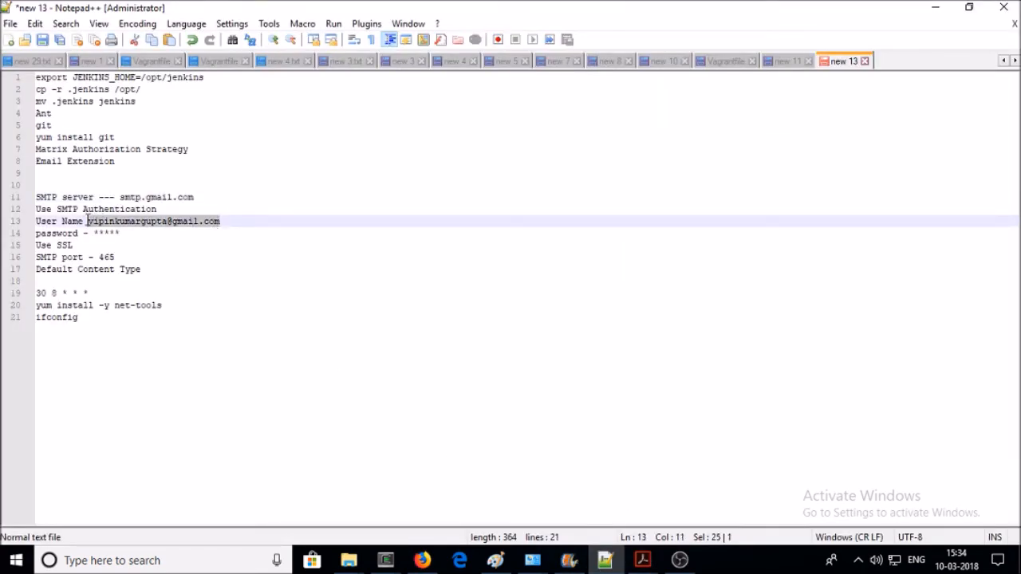
pyautogui.click(929, 7)
pyautogui.click(623, 318)
pyautogui.hotkey('ctrl', 'v')
pyautogui.click(590, 359)
pyautogui.write('••••••••')
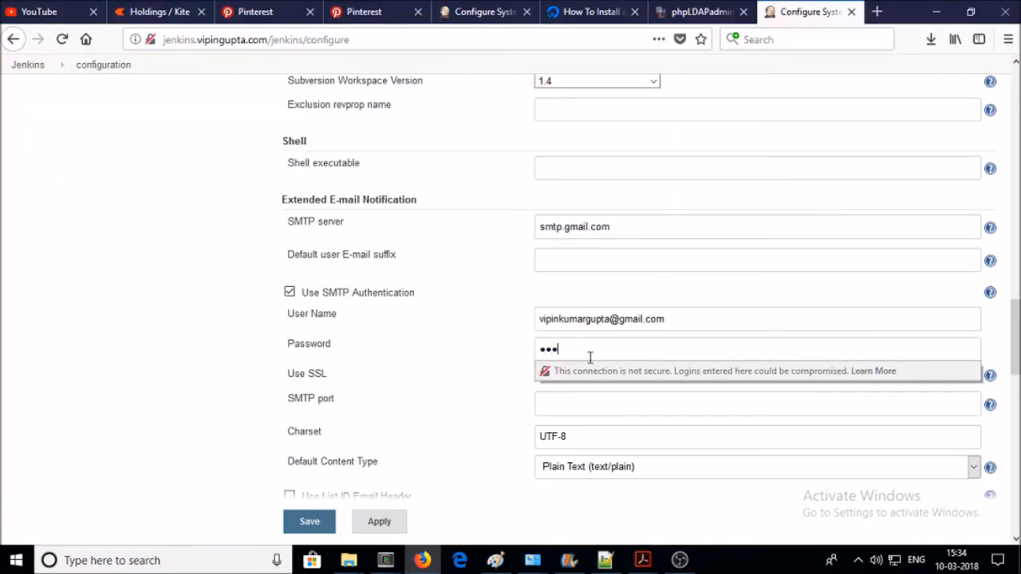
pyautogui.write('••••')
# - Enable SSL and set the SMTP port to 465
pyautogui.click(455, 360)
pyautogui.click(542, 375)
pyautogui.click(547, 404)
pyautogui.click(608, 560)
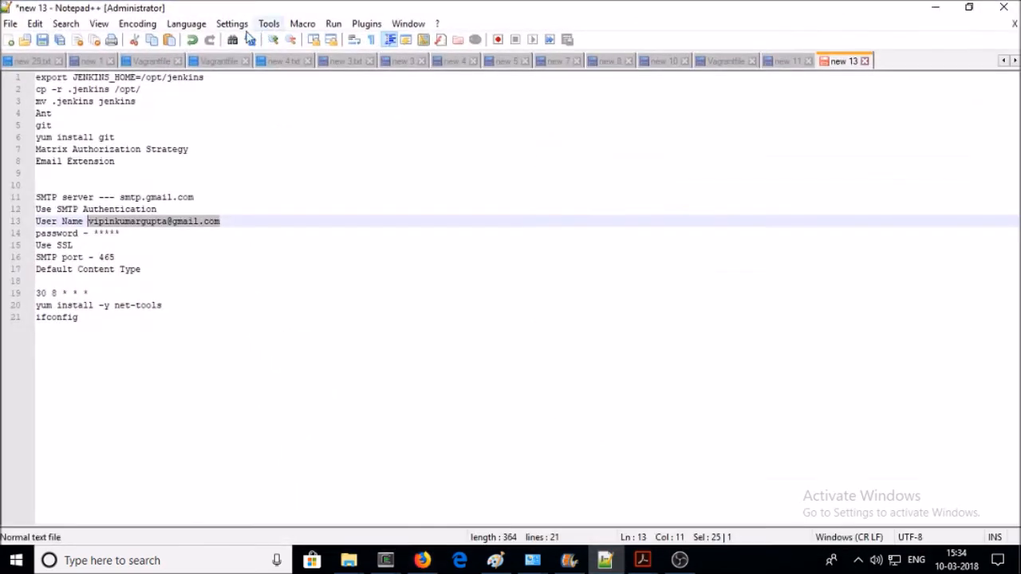
pyautogui.doubleClick(111, 258)
pyautogui.hotkey('ctrl', 'c')
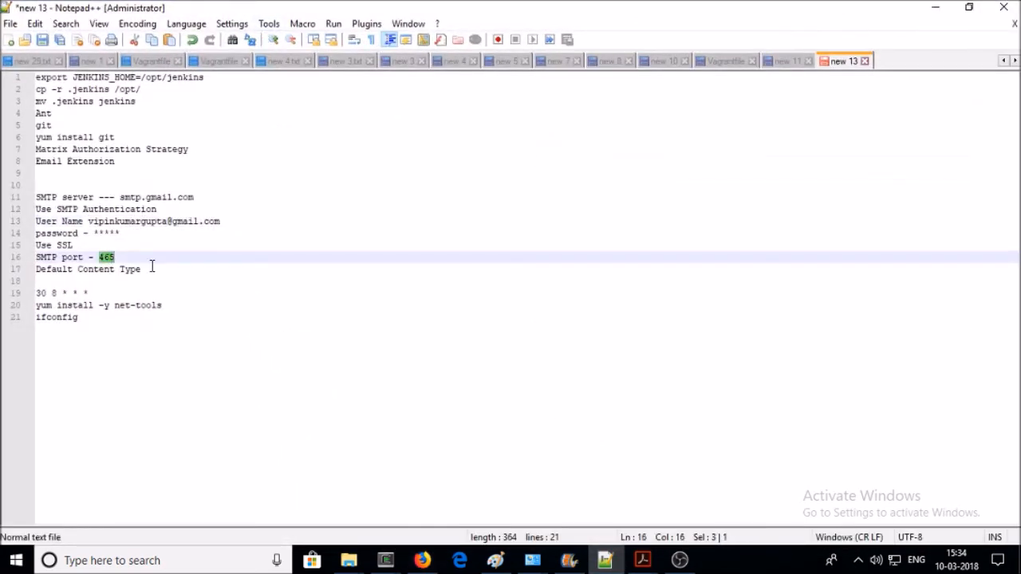
pyautogui.click(935, 8)
pyautogui.hotkey('ctrl', 'v')
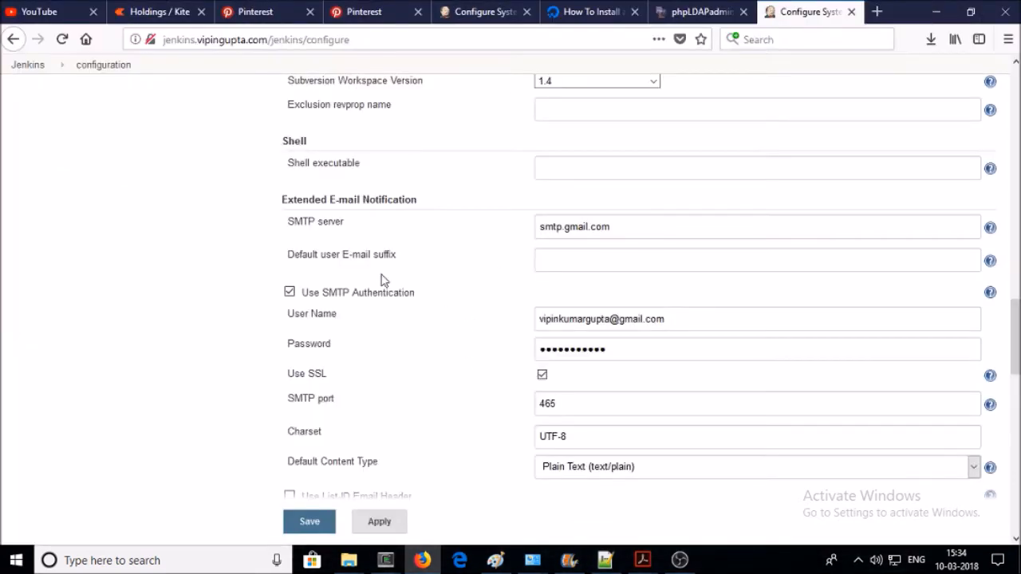
# - Choose HTML (text/html) as the Extended E-mail Notification's Default Content Type
pyautogui.scroll(-4, 350, 292)
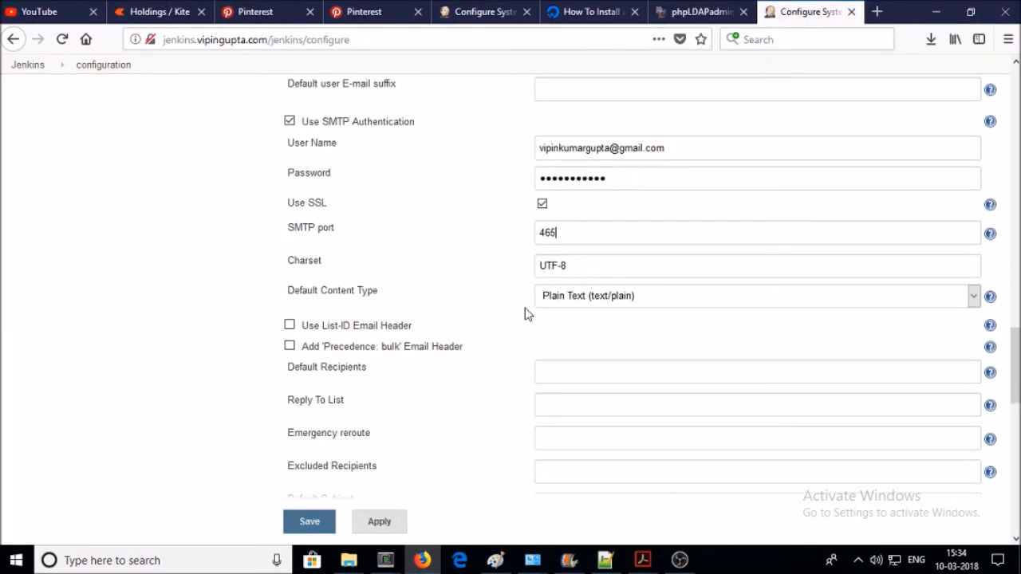
pyautogui.click(578, 300)
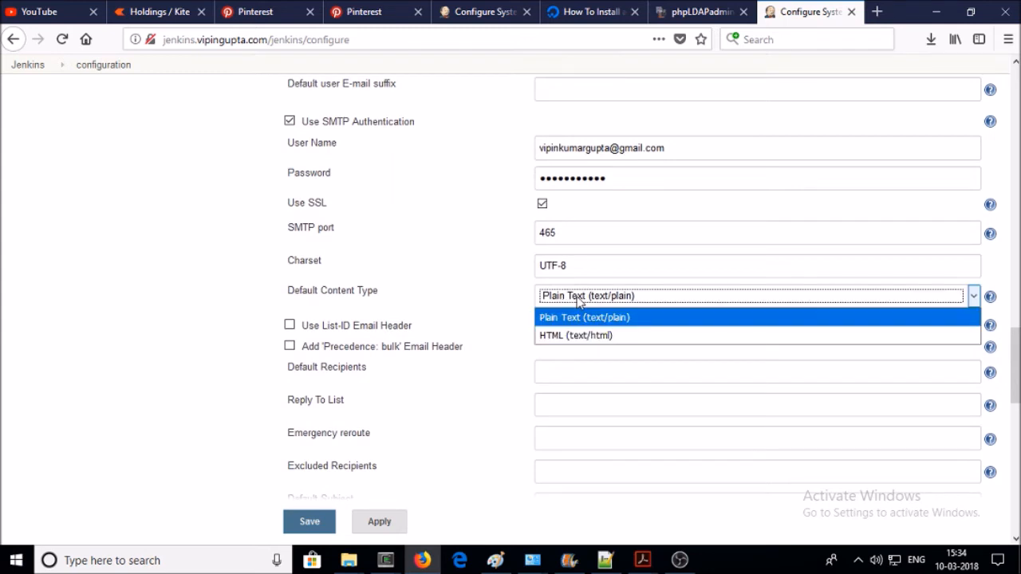
pyautogui.click(580, 338)
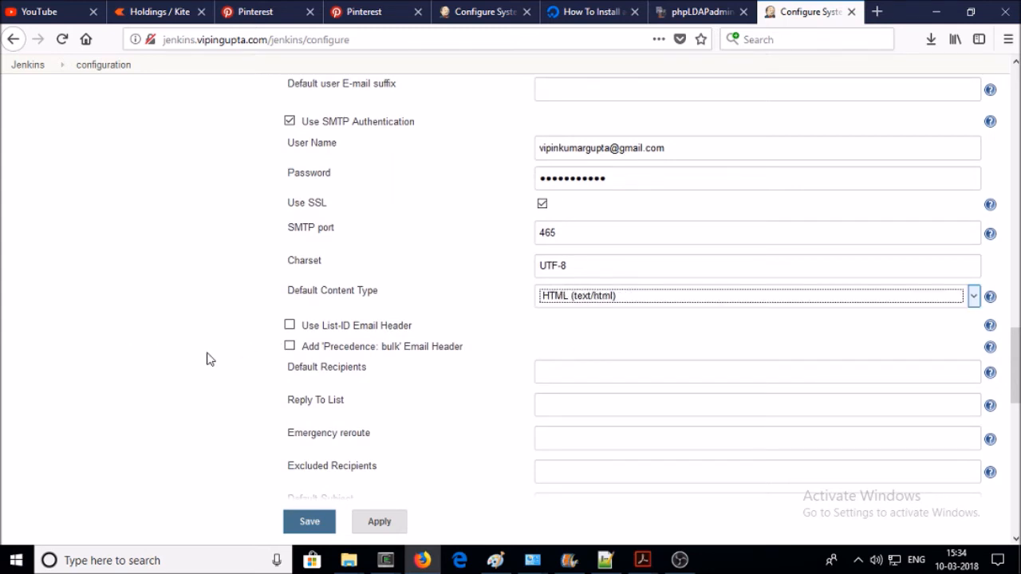
pyautogui.scroll(-2, 287, 382)
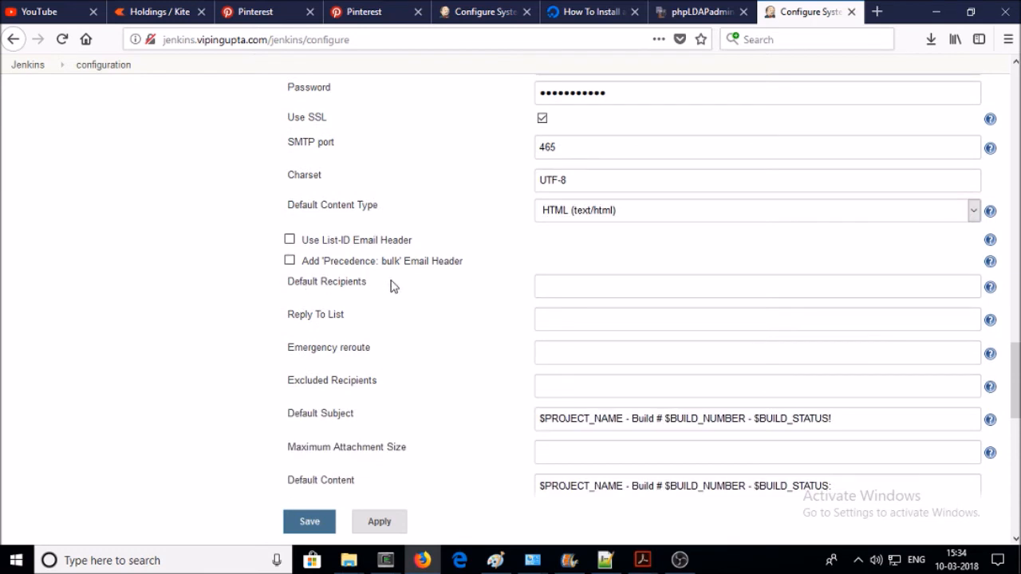
pyautogui.click(559, 290)
# - Copy the SMTP User Name Gmail address and paste it into Default Recipients
pyautogui.scroll(2, 558, 284)
pyautogui.moveTo(665, 148); pyautogui.dragTo(533, 149)
pyautogui.hotkey('ctrl', 'c')
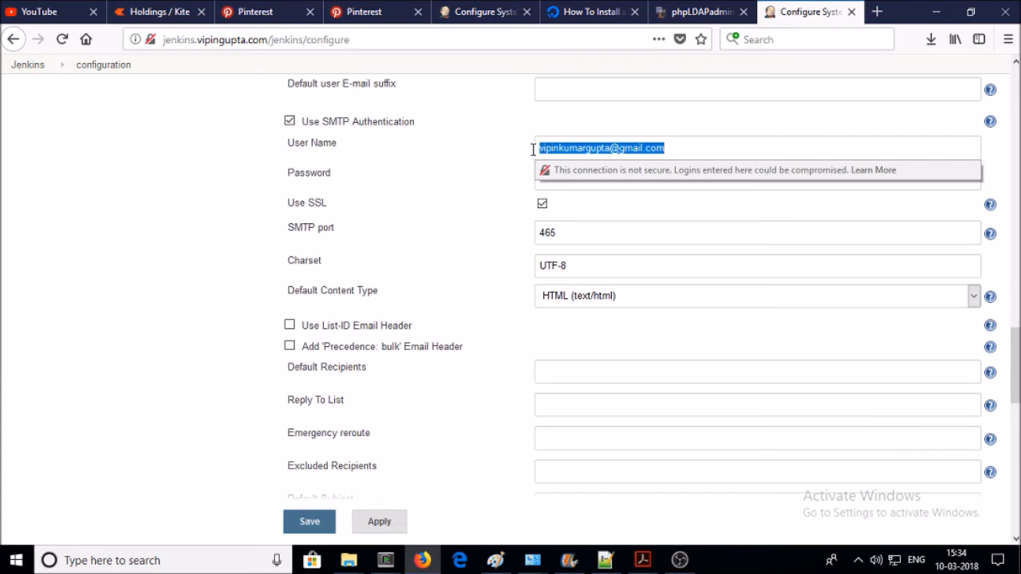
pyautogui.click(554, 376)
pyautogui.hotkey('ctrl', 'v')
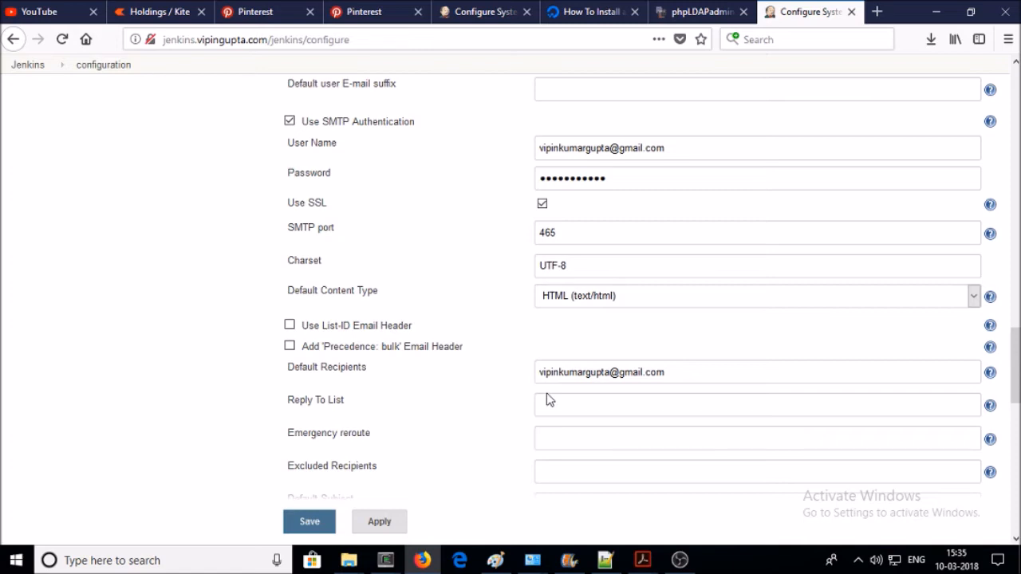
# - Fill Reply To List with the Gmail address plus two more comma-separated e-mail addresses
pyautogui.click(549, 404)
pyautogui.hotkey('ctrl', 'v')
pyautogui.write(',')
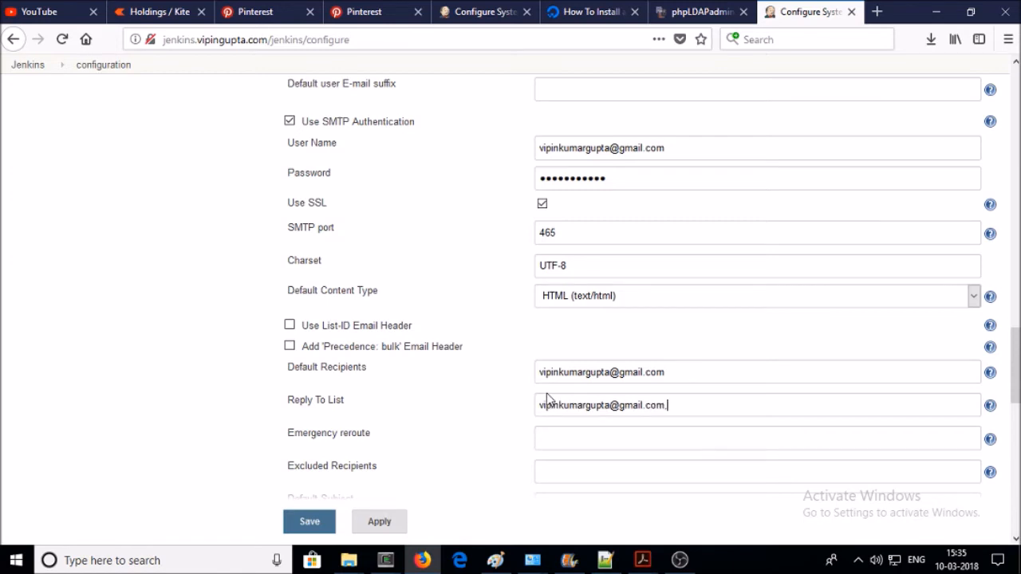
pyautogui.write('u')
pyautogui.press('BackSpace')
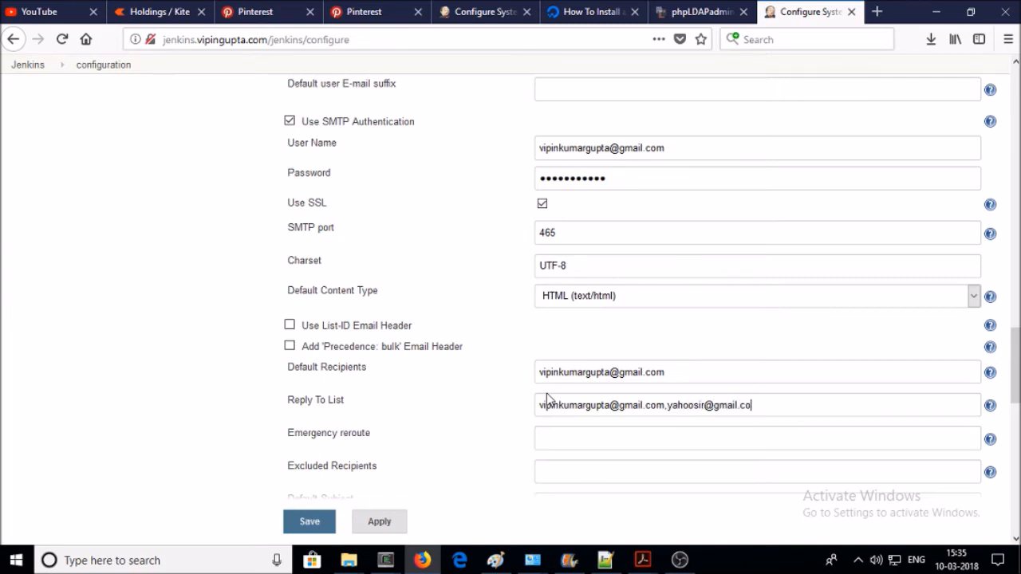
pyautogui.write('abc@gmail.com')
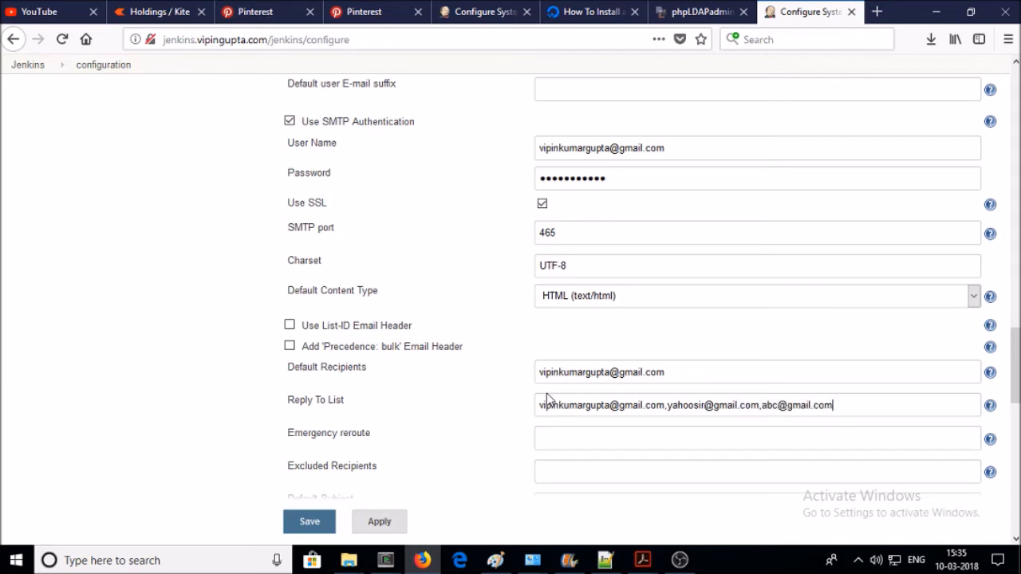
pyautogui.scroll(-5, 547, 398)
pyautogui.scroll(5, 477, 308)
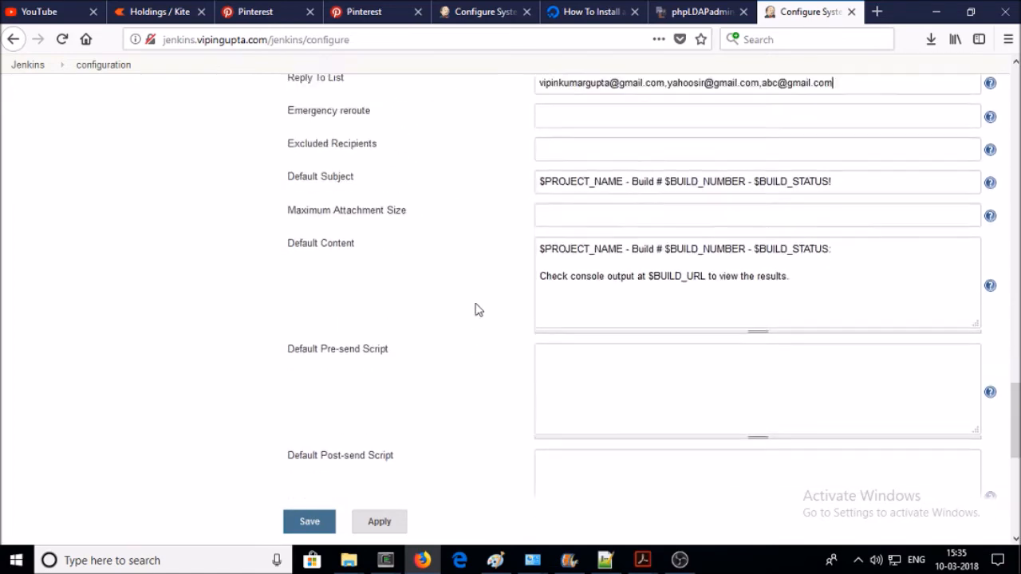
pyautogui.scroll(1, 508, 255)
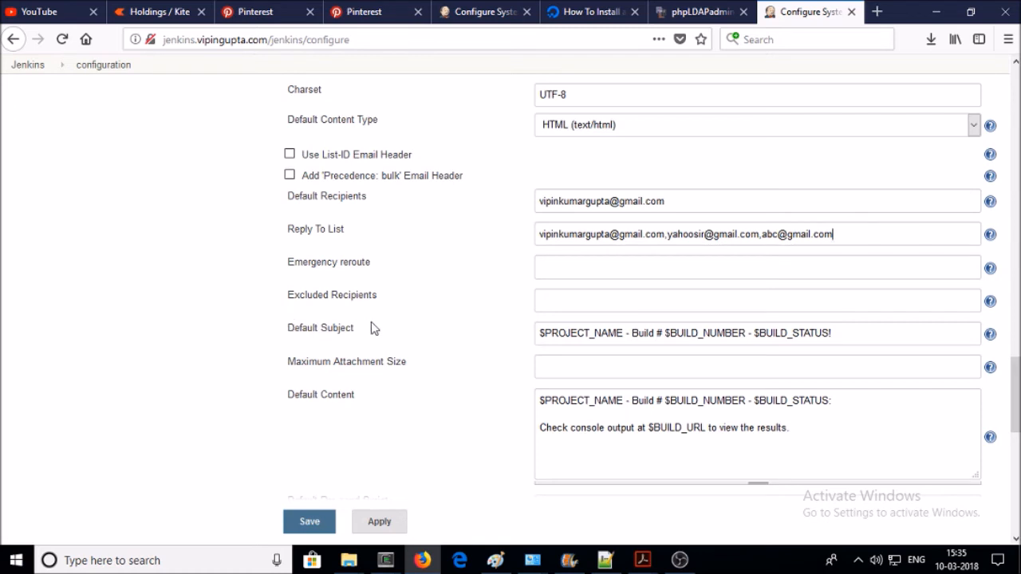
pyautogui.moveTo(840, 336); pyautogui.dragTo(515, 337)
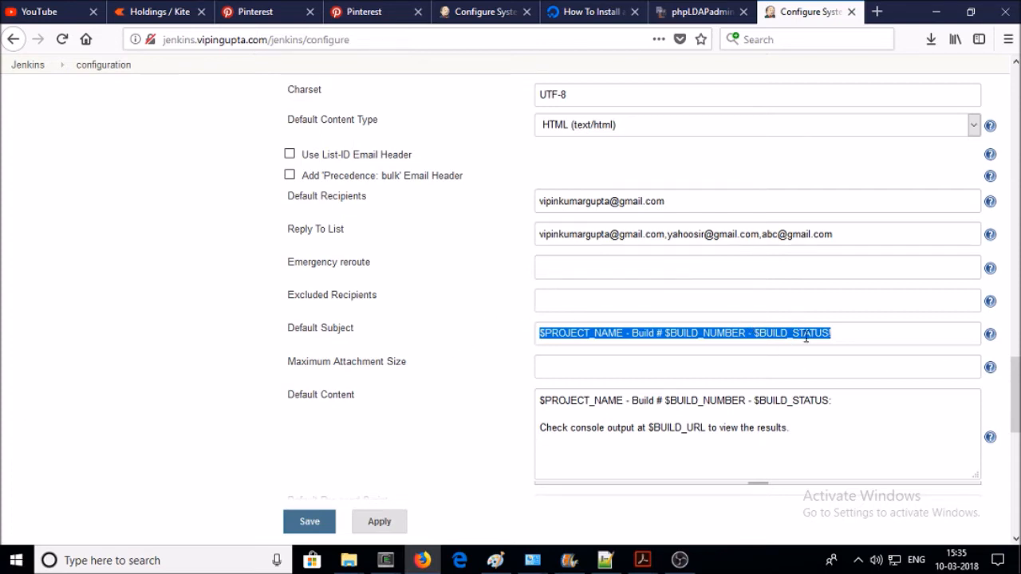
pyautogui.moveTo(801, 428); pyautogui.dragTo(519, 399)
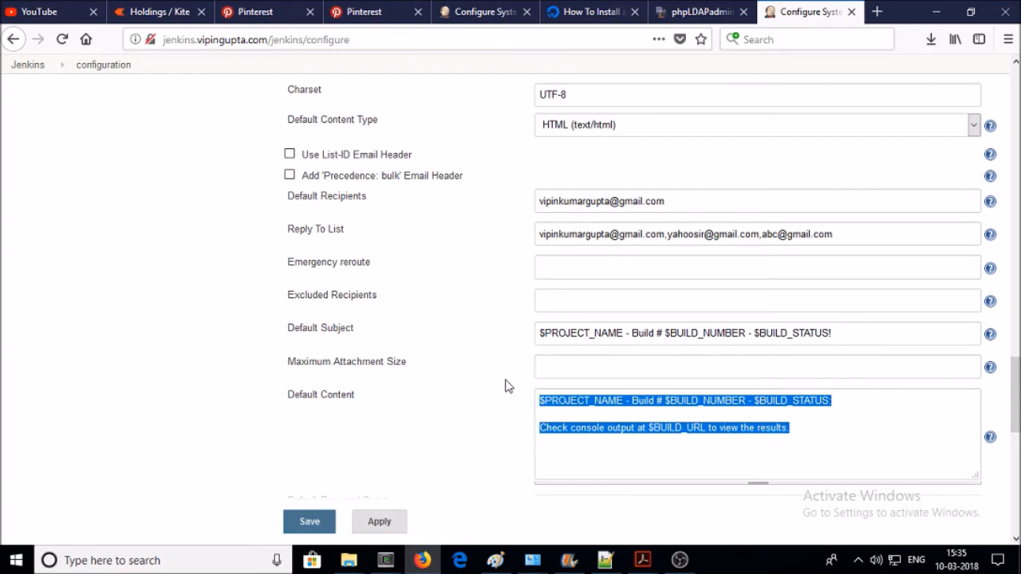
# - Apply and then Save the system configuration, declining Firefox's login-saving prompt both times
pyautogui.click(392, 524)
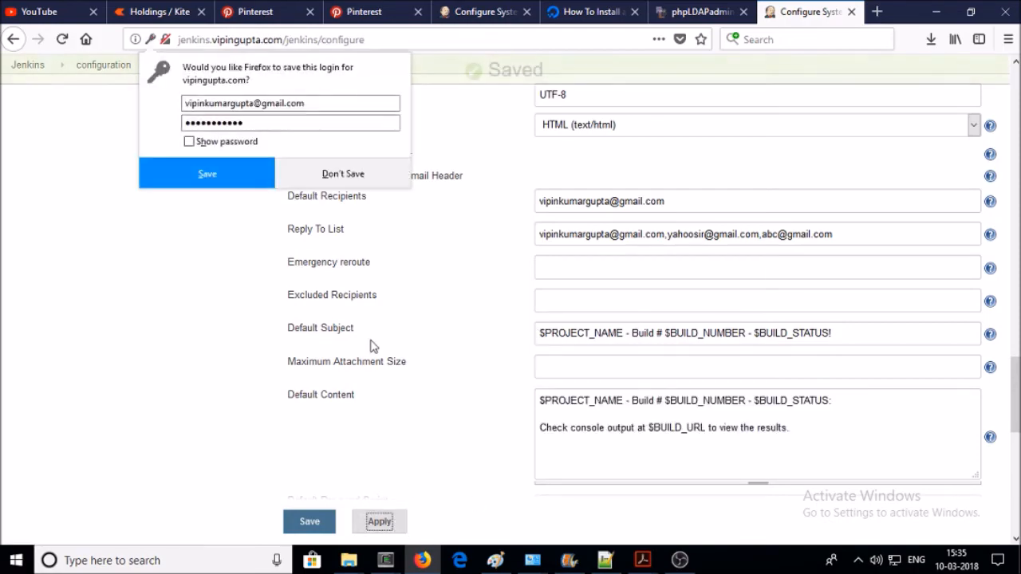
pyautogui.click(338, 174)
pyautogui.scroll(5, 550, 335)
pyautogui.scroll(15, 572, 360)
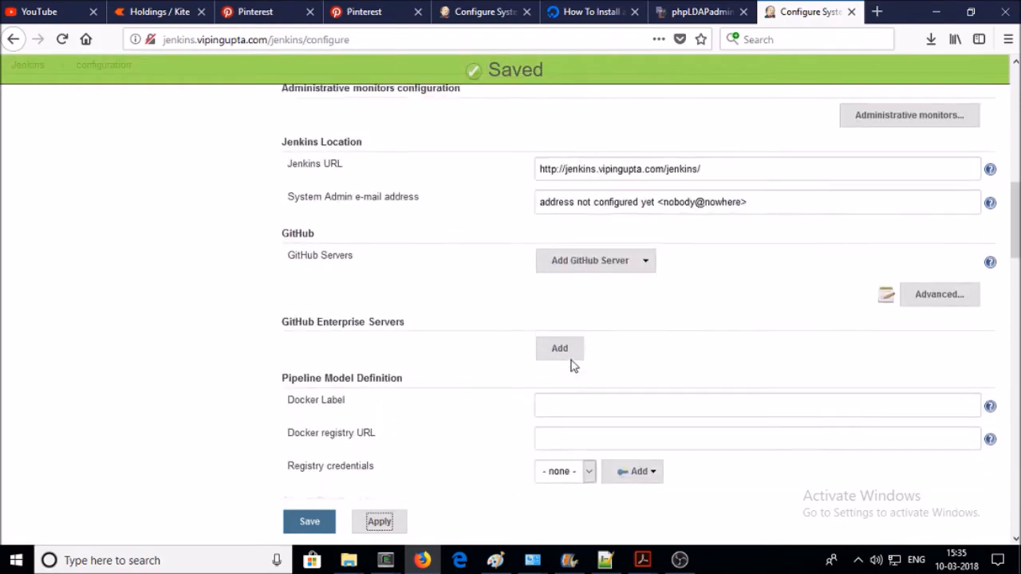
pyautogui.scroll(-15, 550, 351)
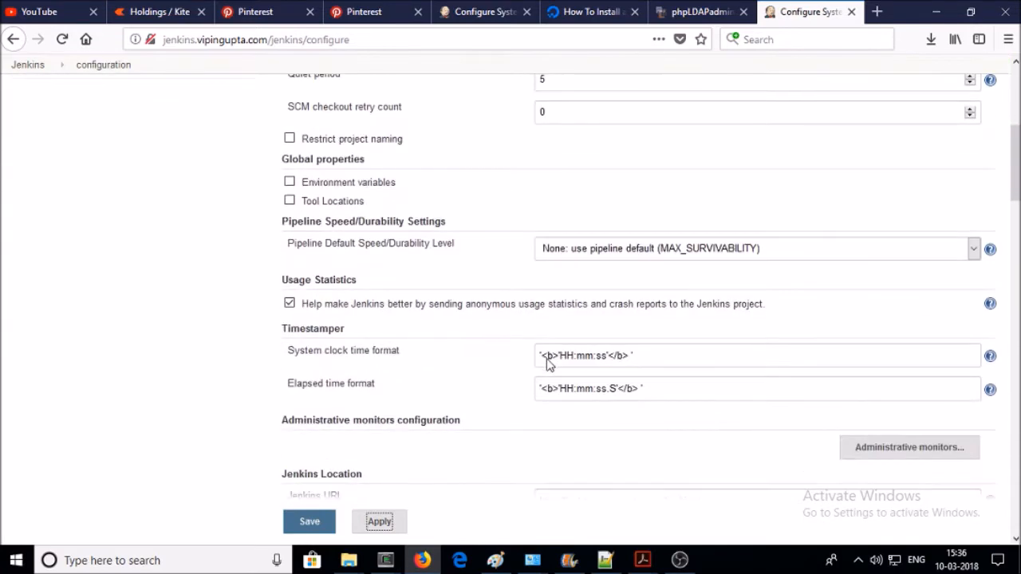
pyautogui.click(311, 521)
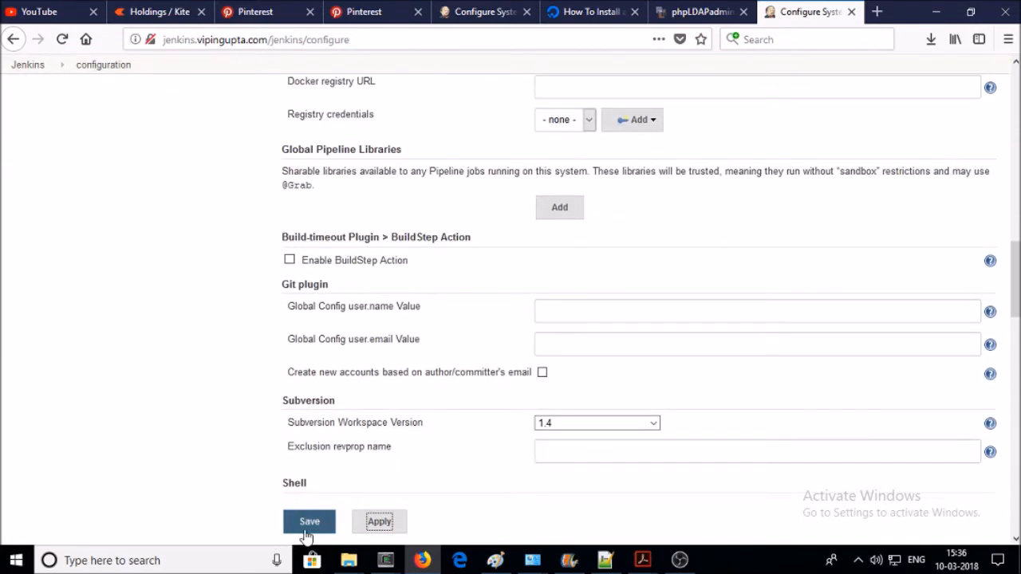
pyautogui.click(330, 184)
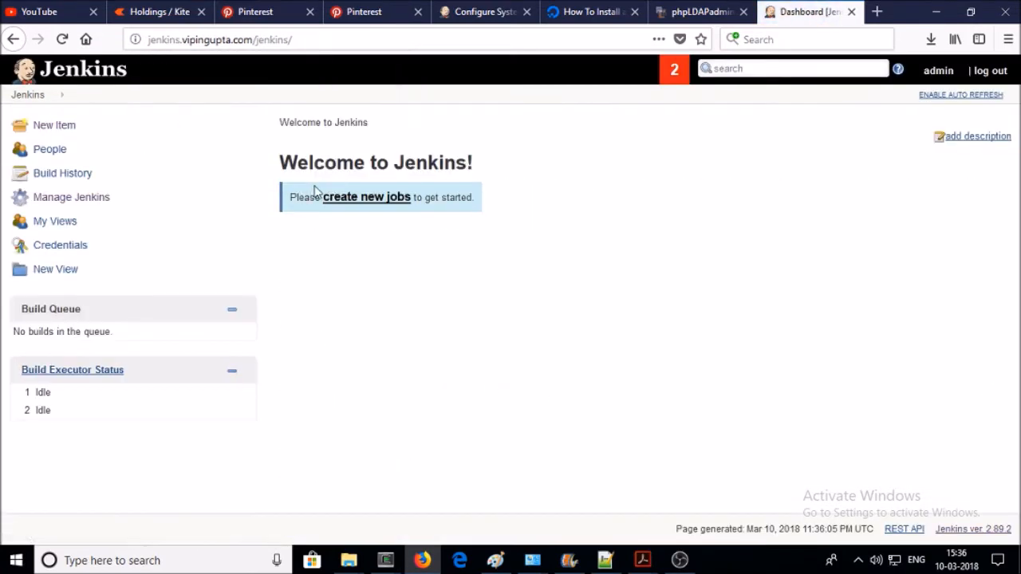
# - Look at Configure Global Security without changes, then go back to the Manage Jenkins page
pyautogui.click(70, 199)
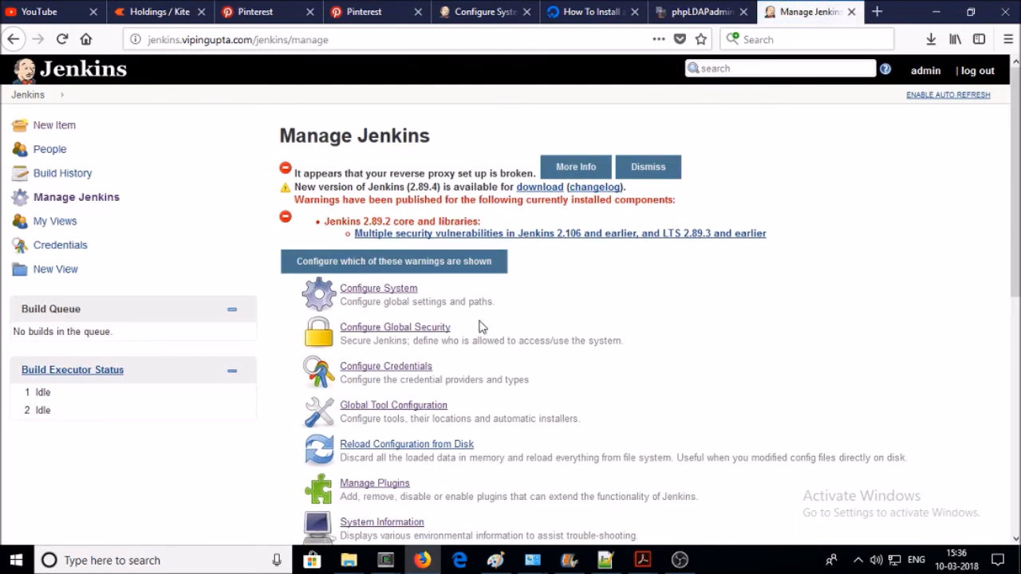
pyautogui.click(405, 336)
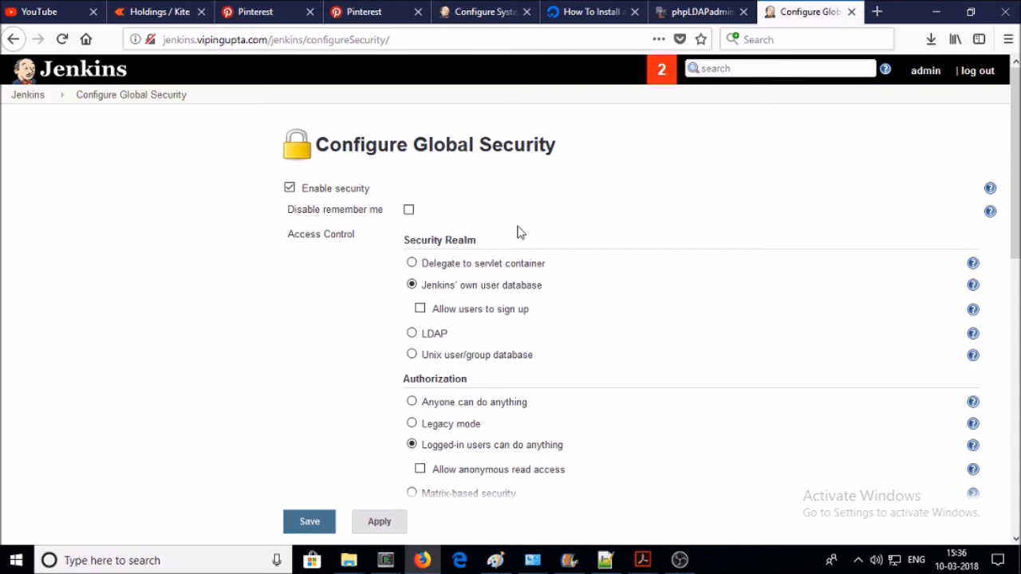
pyautogui.click(29, 98)
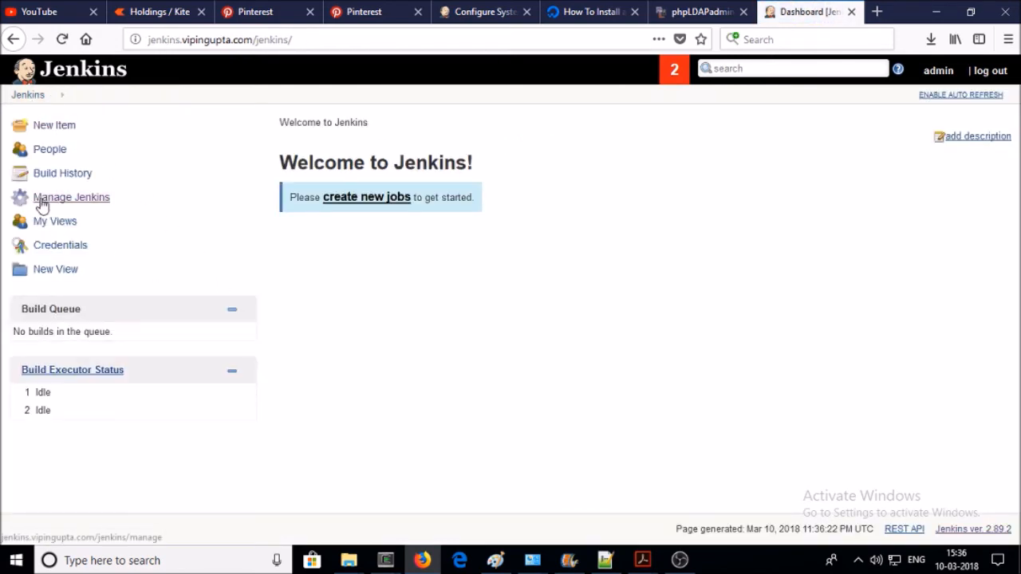
pyautogui.click(41, 198)
pyautogui.scroll(-2, 631, 362)
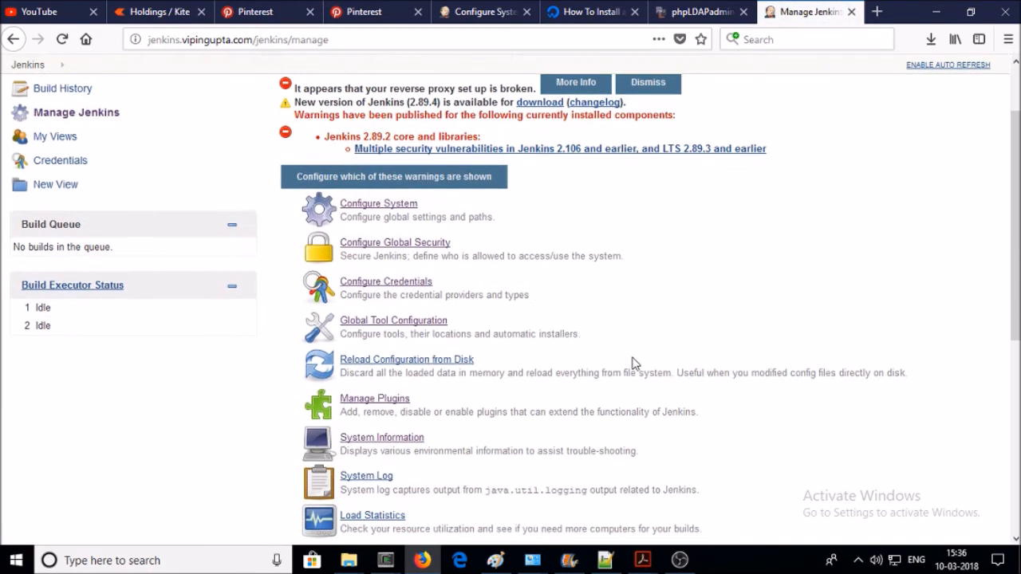
# - In Global Tool Configuration, add a JDK named 'JDK 9.0.4' with Install automatically left checked
pyautogui.click(417, 325)
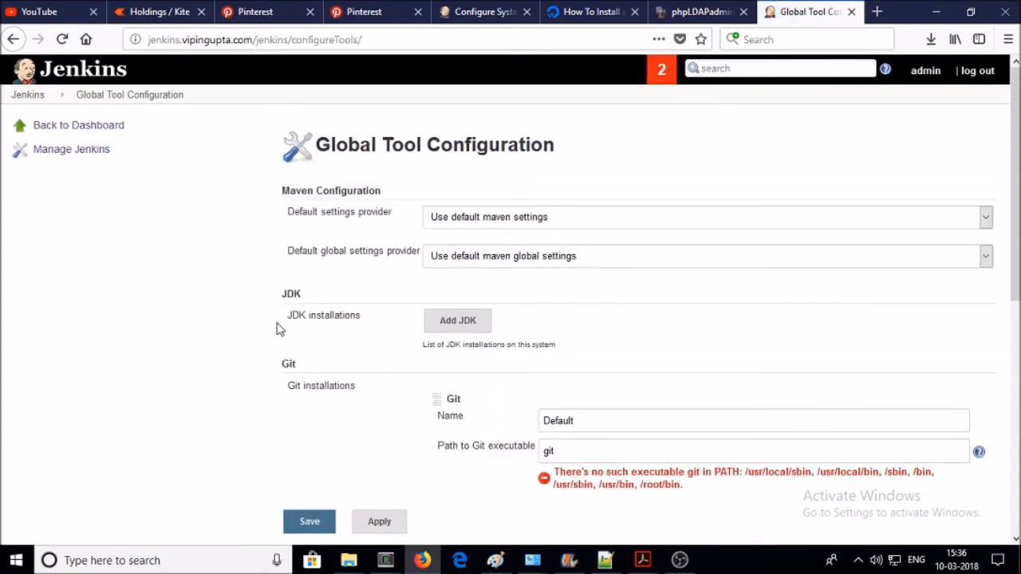
pyautogui.moveTo(372, 322); pyautogui.dragTo(289, 313)
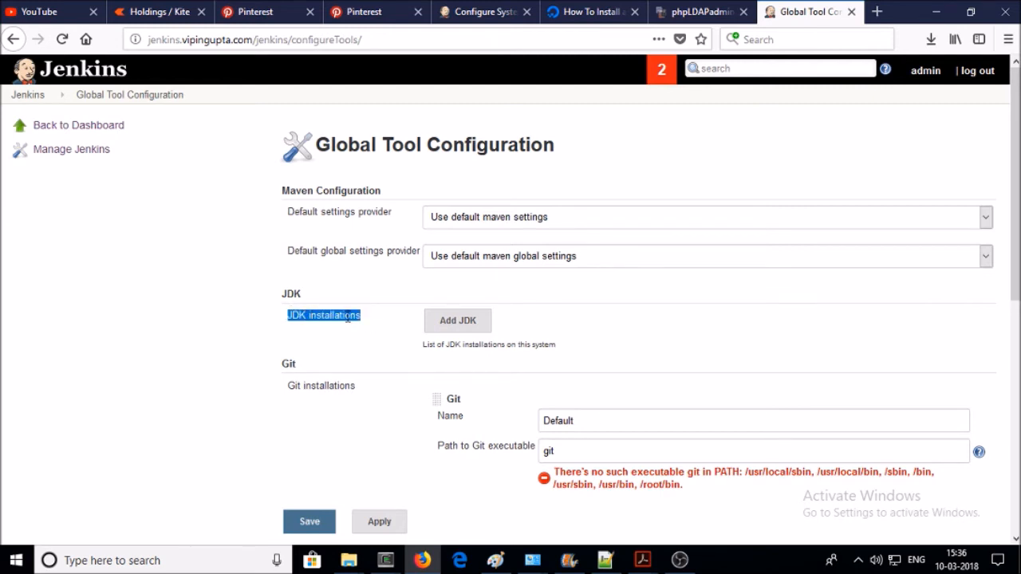
pyautogui.click(474, 327)
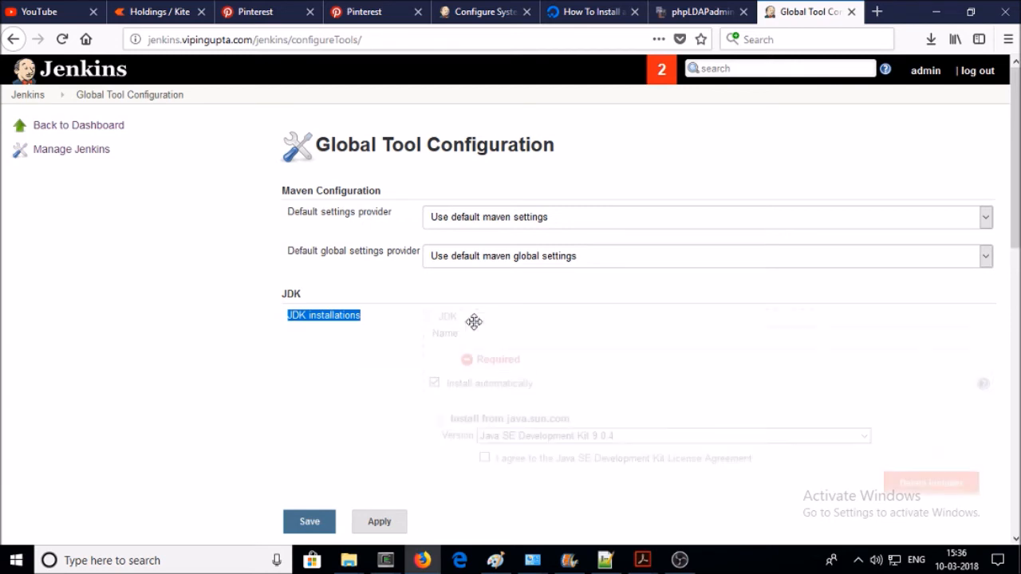
pyautogui.click(494, 256)
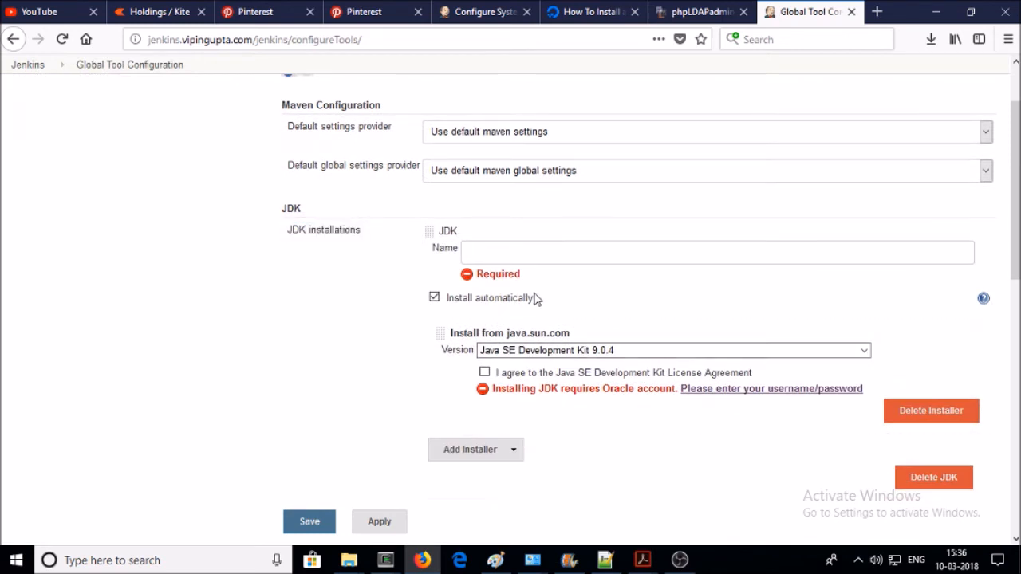
pyautogui.write('JDK')
pyautogui.write('9.0.4')
pyautogui.scroll(-2, 520, 300)
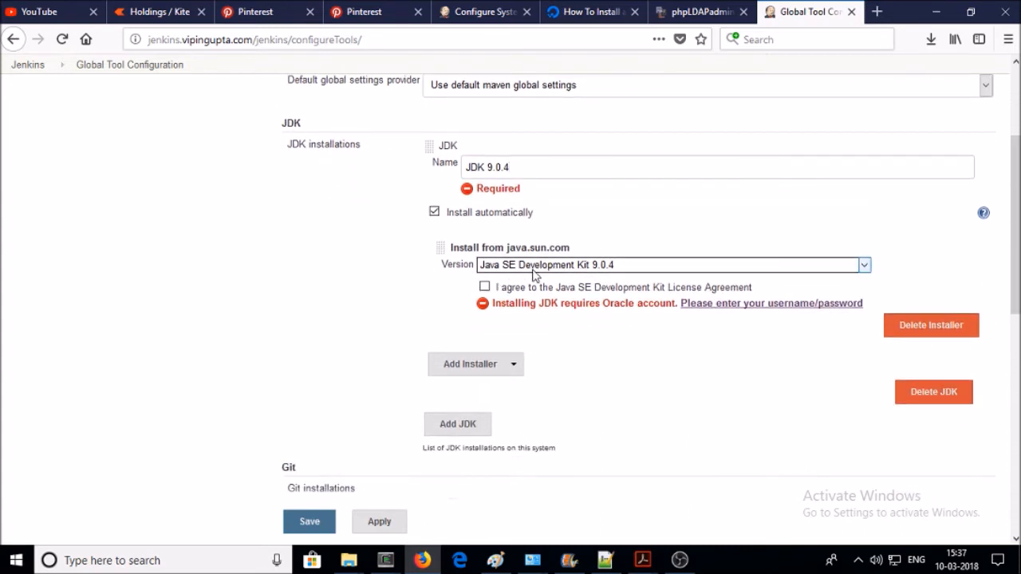
# - Keep Java SE Development Kit 9.0.4 selected in the JDK Version list
pyautogui.click(530, 267)
pyautogui.scroll(-1, 547, 424)
pyautogui.click(575, 255)
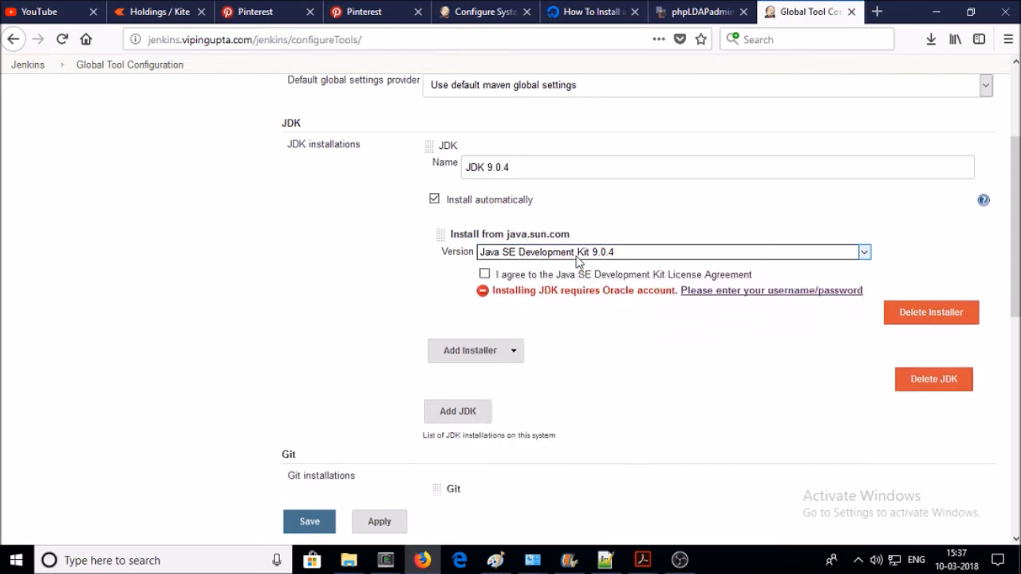
pyautogui.scroll(-8, 576, 251)
pyautogui.scroll(5, 575, 172)
pyautogui.scroll(1, 576, 172)
pyautogui.click(585, 168)
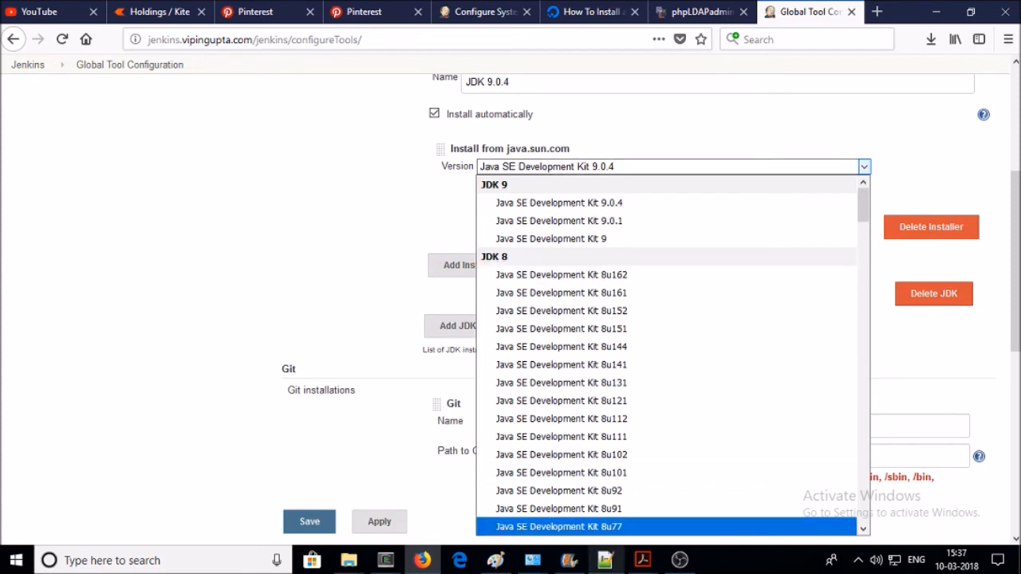
pyautogui.click(511, 209)
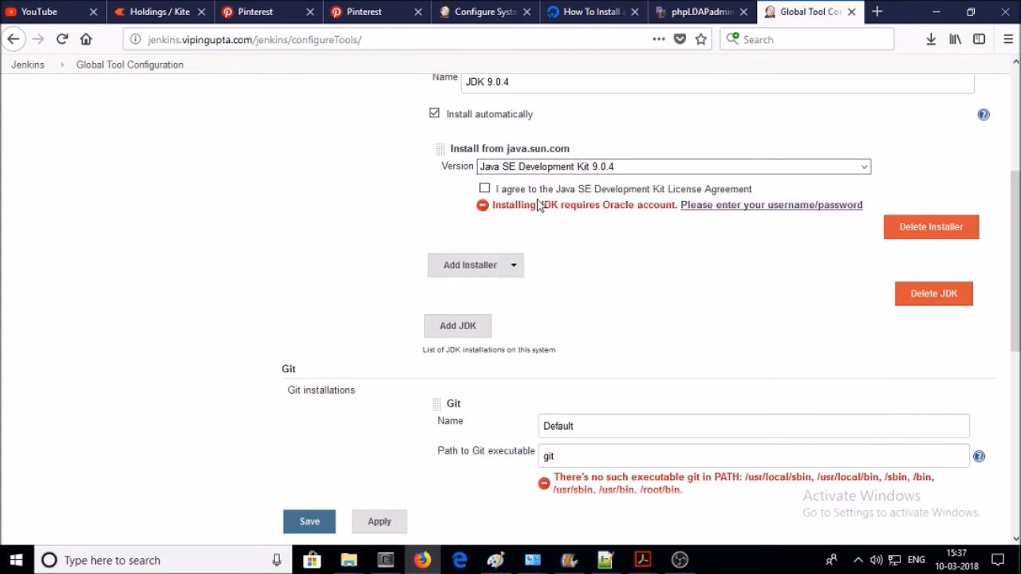
# - Accept the Java SE licence agreement and add a second Install from java.sun.com installer
pyautogui.click(484, 188)
pyautogui.click(511, 268)
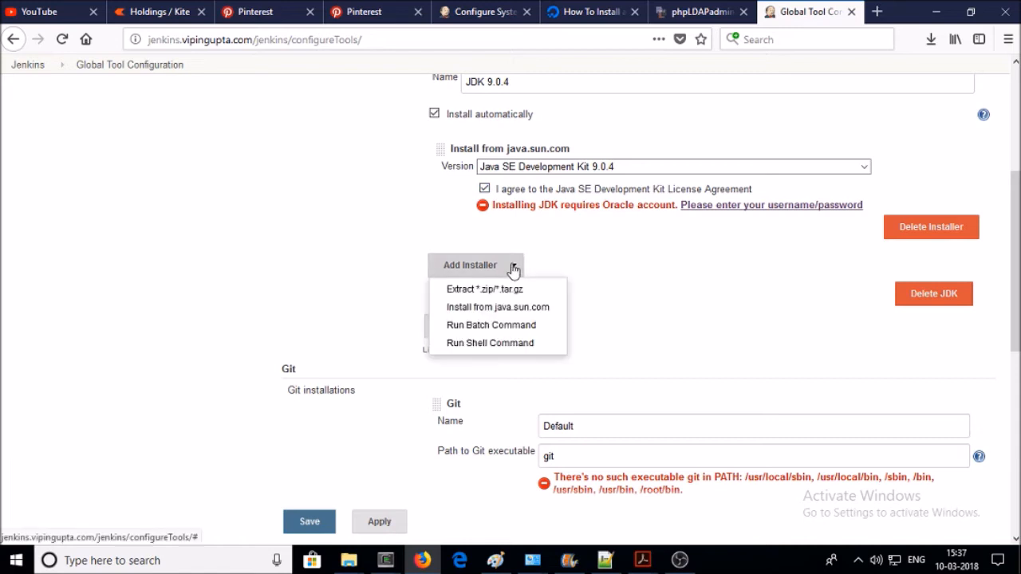
pyautogui.click(513, 316)
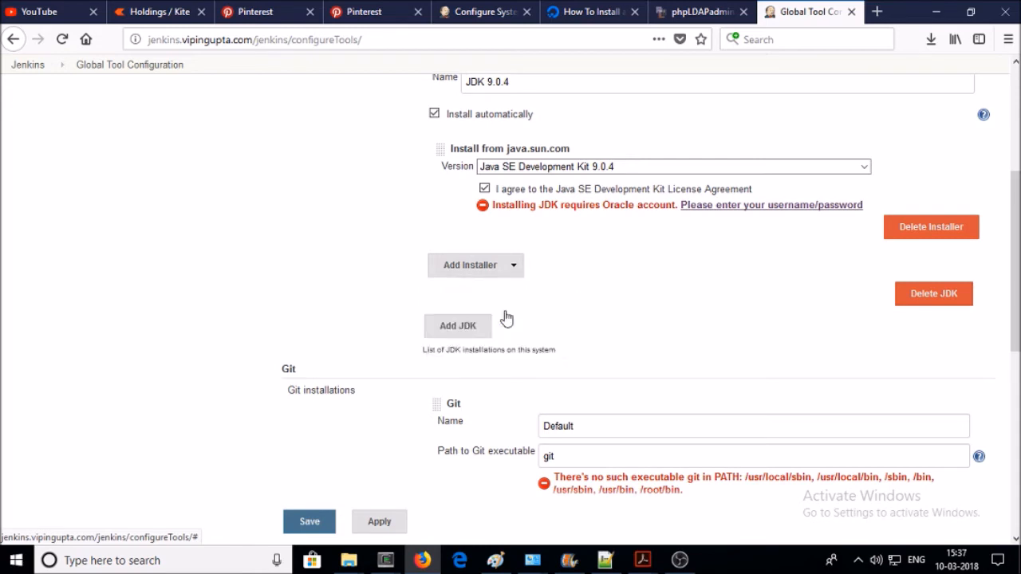
# - Save the Oracle account's e-mail username and password, skip browser login saving, and close back to tools
pyautogui.click(715, 208)
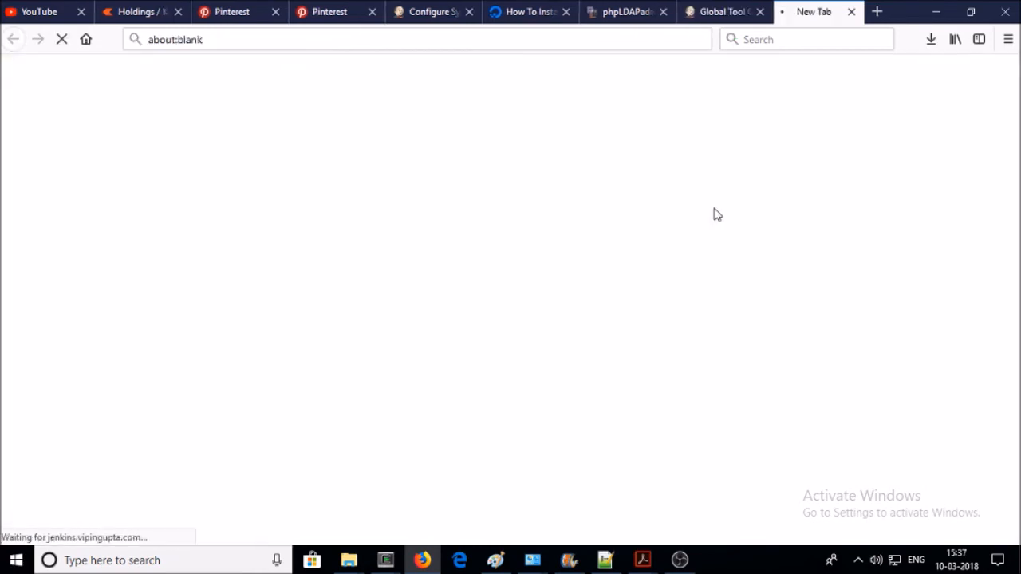
pyautogui.click(406, 217)
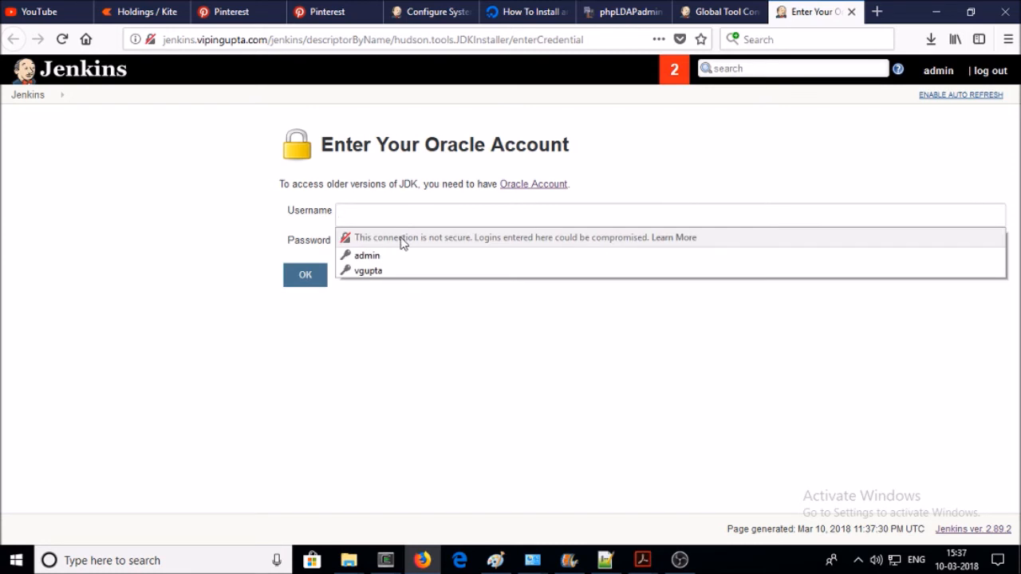
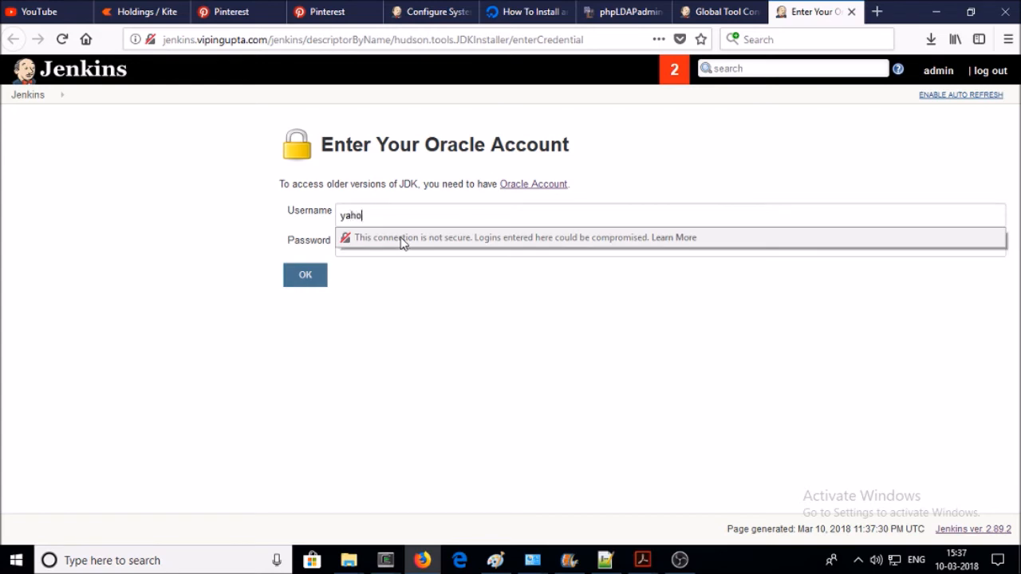
pyautogui.press('Tab')
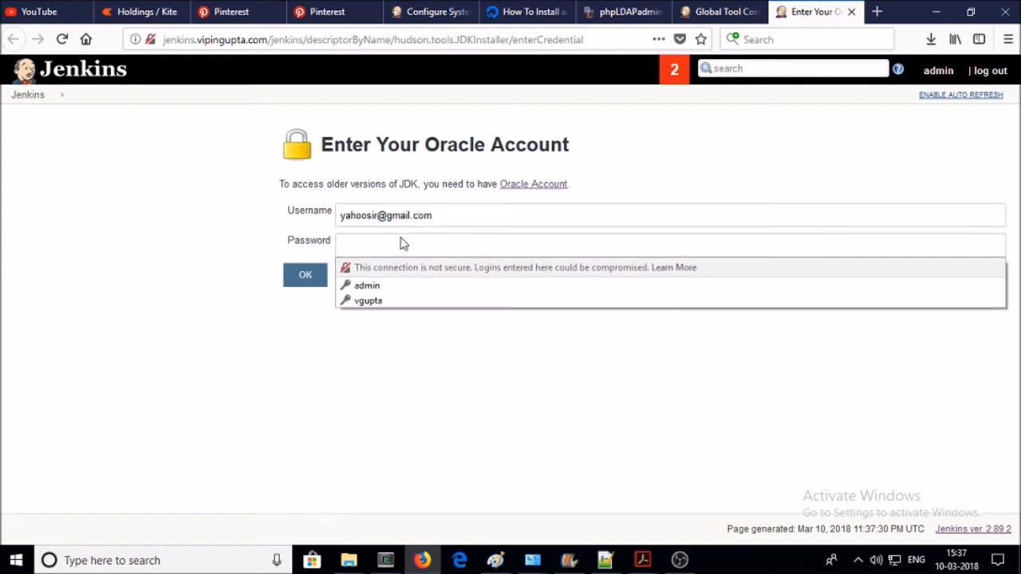
pyautogui.write('•••••••')
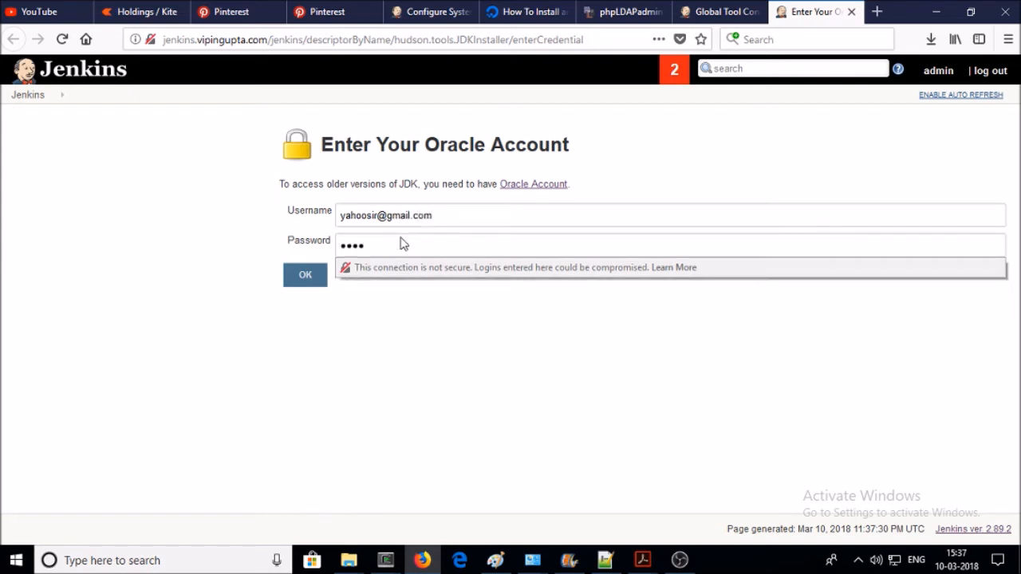
pyautogui.write('•••')
pyautogui.click(306, 275)
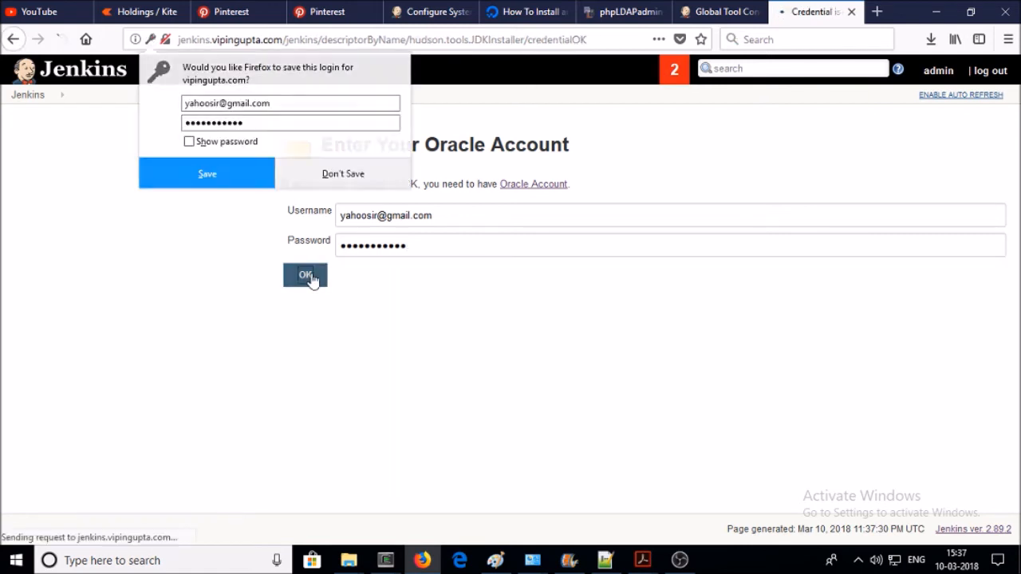
pyautogui.click(312, 181)
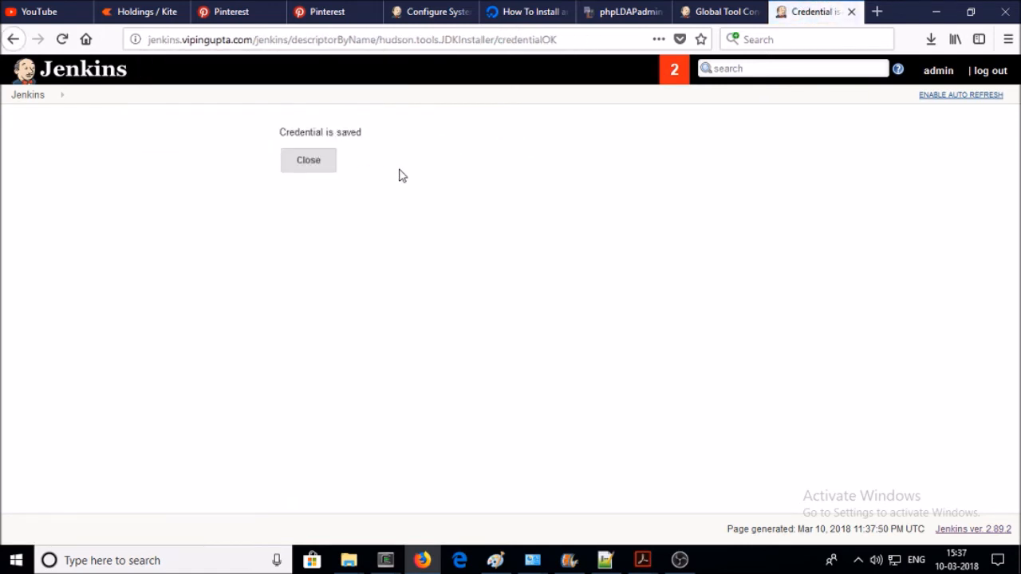
pyautogui.click(312, 168)
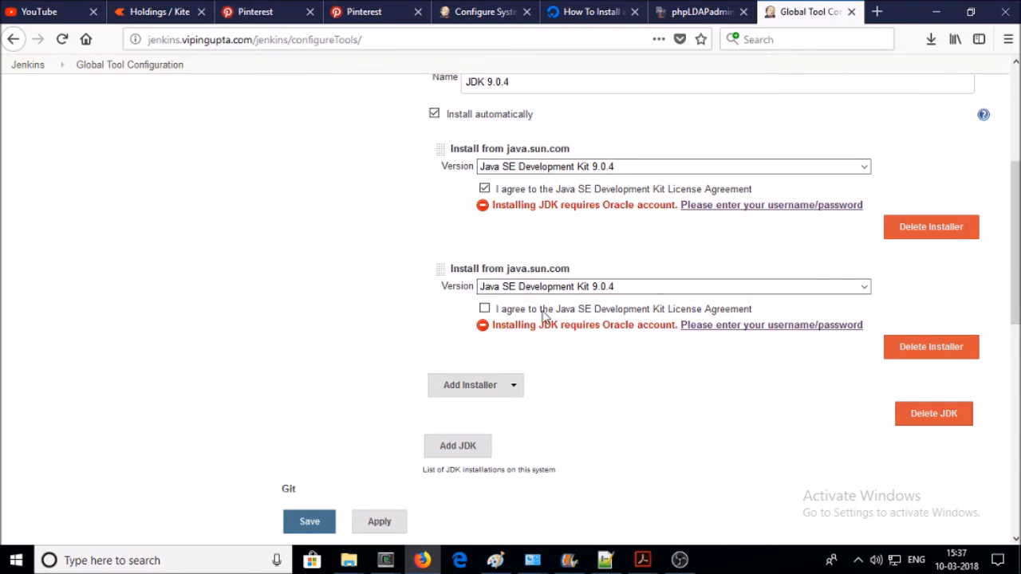
# - Tick the second installer's licence checkbox, then delete that duplicate installer
pyautogui.click(484, 309)
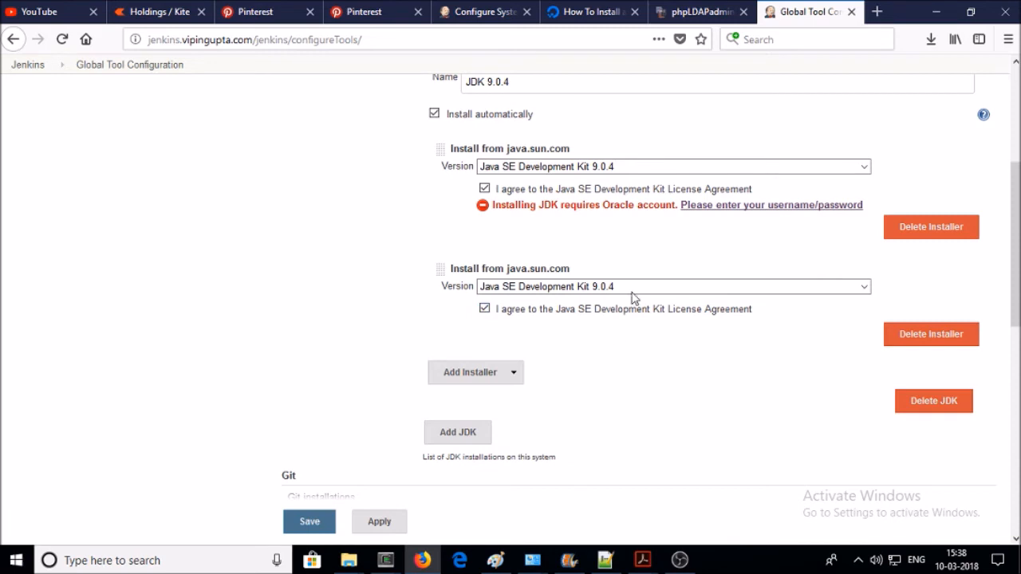
pyautogui.click(904, 334)
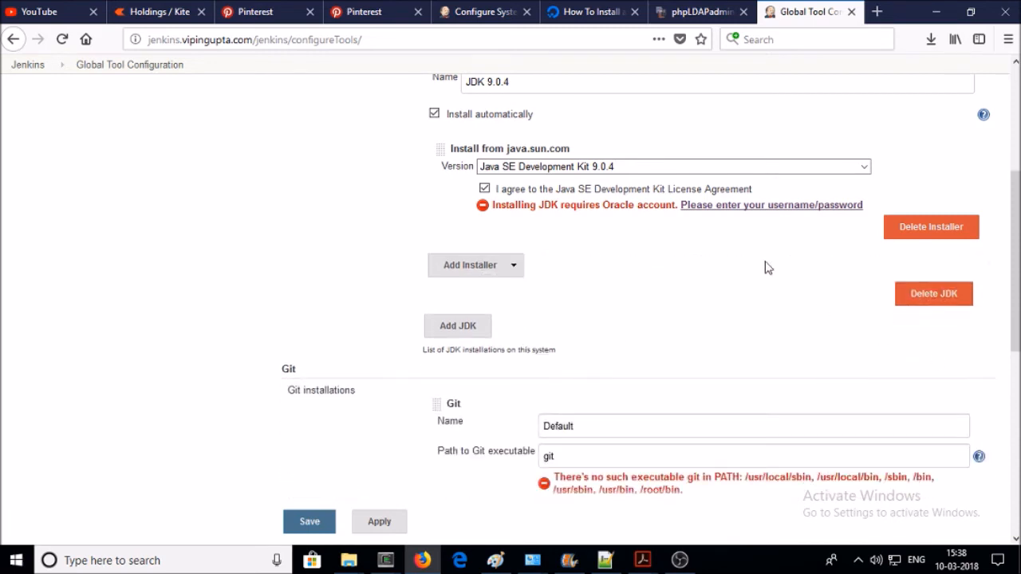
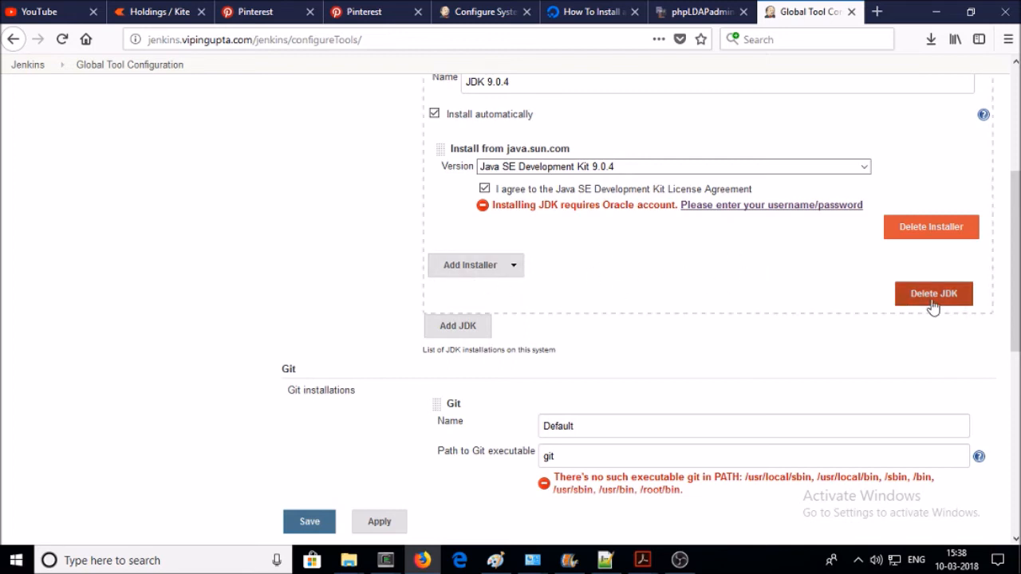
# - Add a JDK entry set to Java SE Development Kit 9.0.1 and name it 'JDK 9.0.1'
pyautogui.click(457, 328)
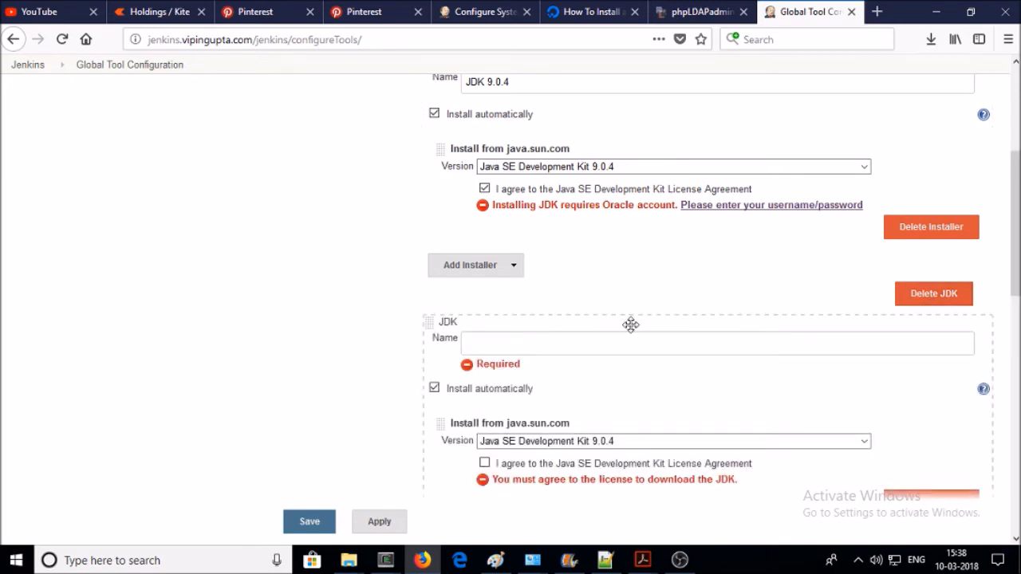
pyautogui.scroll(-2, 529, 287)
pyautogui.scroll(2, 537, 321)
pyautogui.scroll(-4, 581, 309)
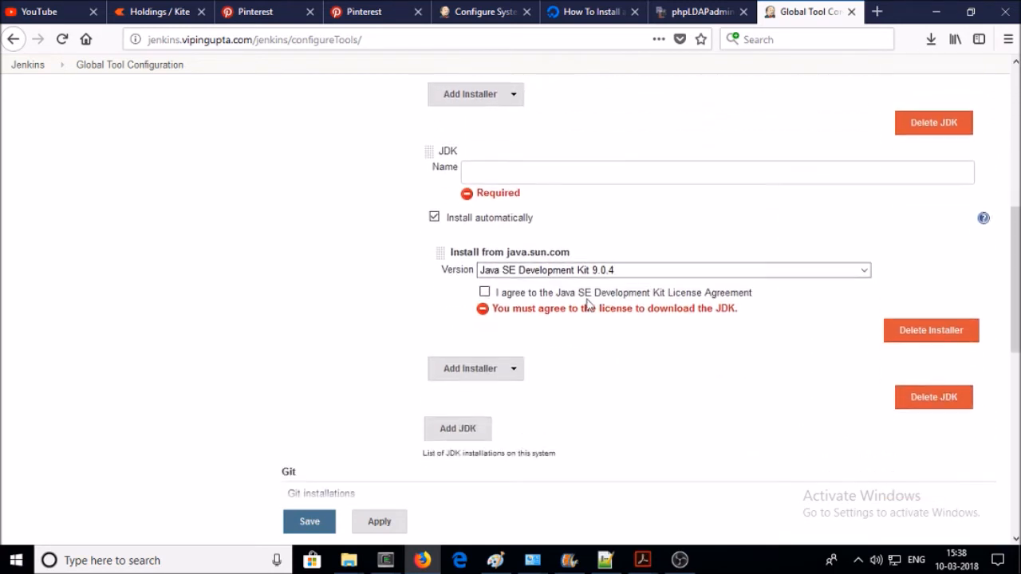
pyautogui.click(600, 269)
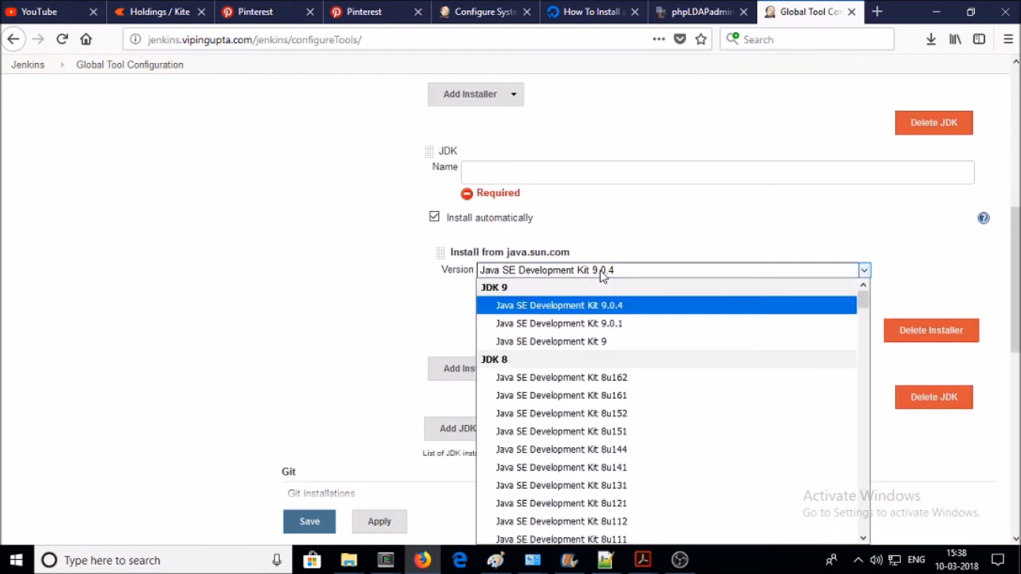
pyautogui.click(601, 329)
pyautogui.click(495, 177)
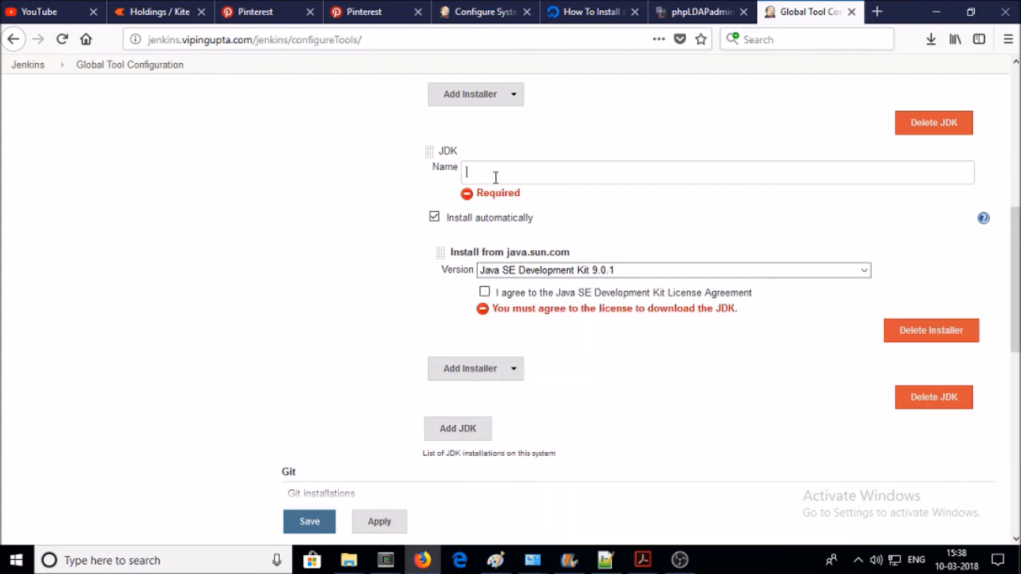
pyautogui.write('DK 9.0.1')
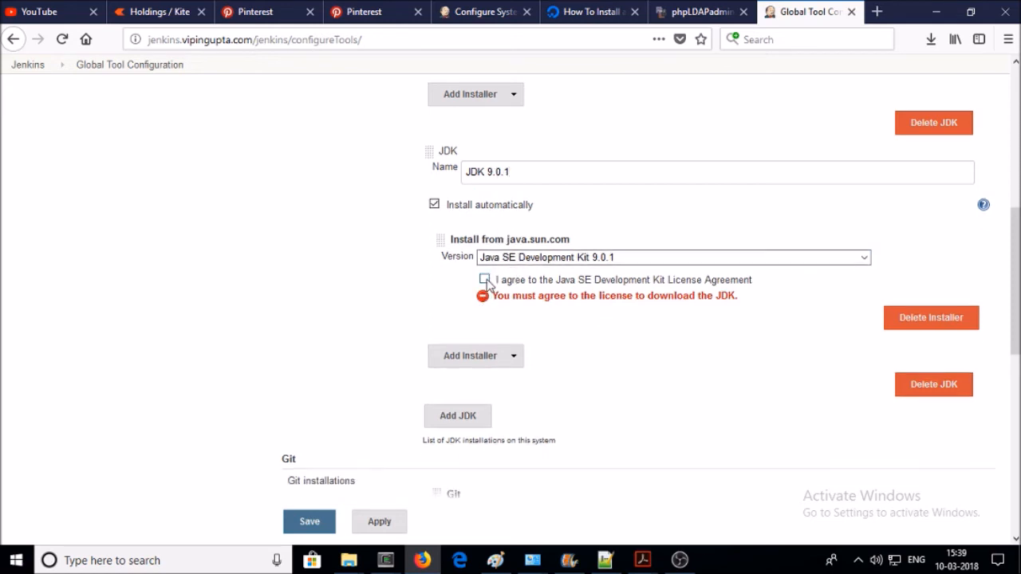
# - Accept the JDK 9.0.1 licence and add a java.sun.com installer with its licence accepted
pyautogui.click(484, 280)
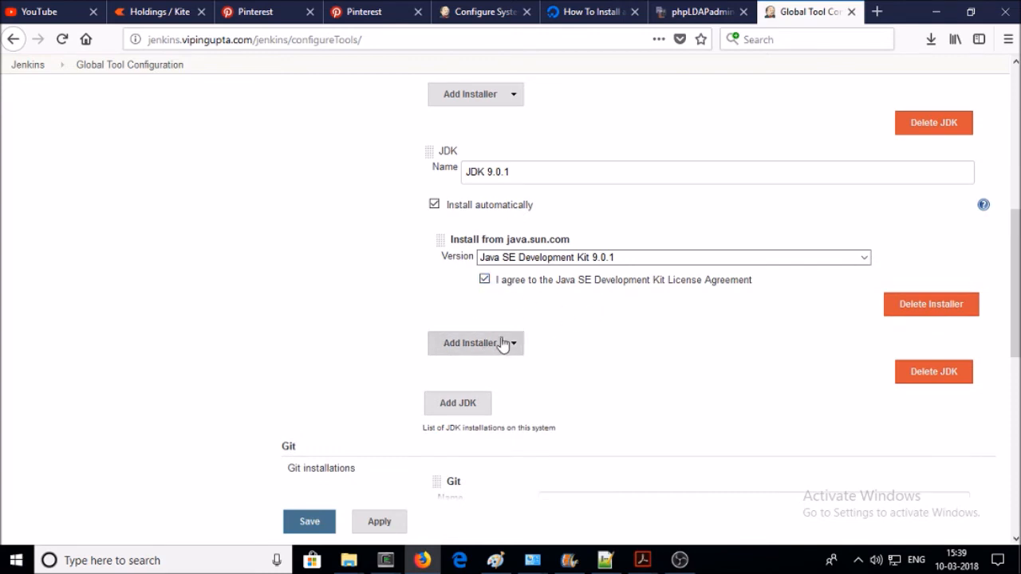
pyautogui.scroll(3, 555, 304)
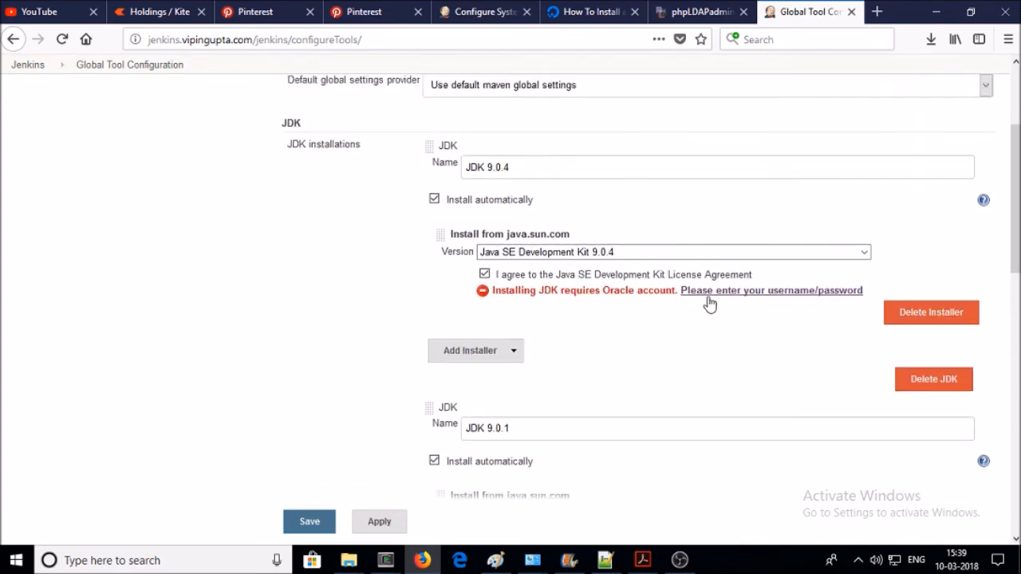
pyautogui.scroll(-3, 714, 300)
pyautogui.click(479, 343)
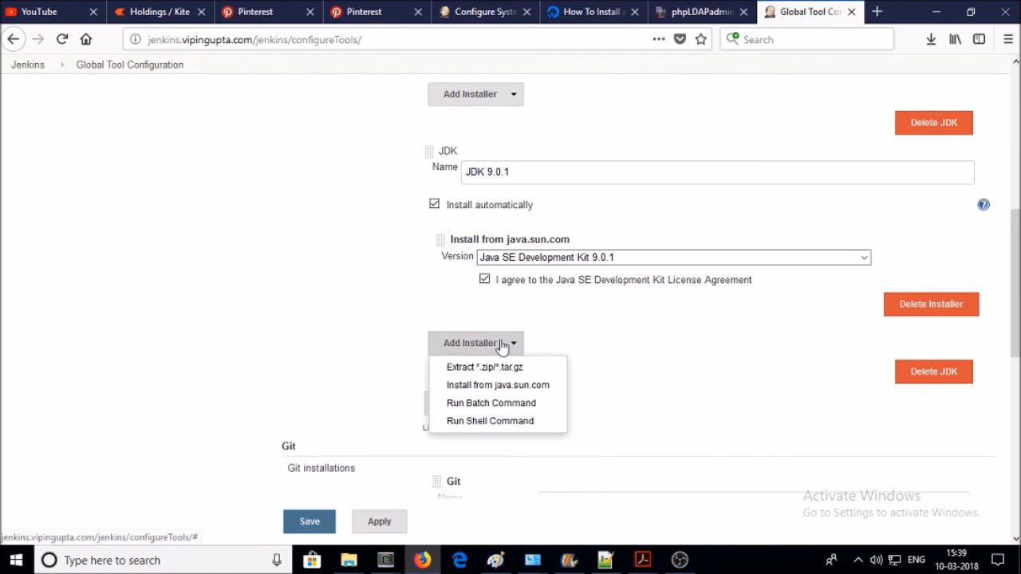
pyautogui.click(499, 386)
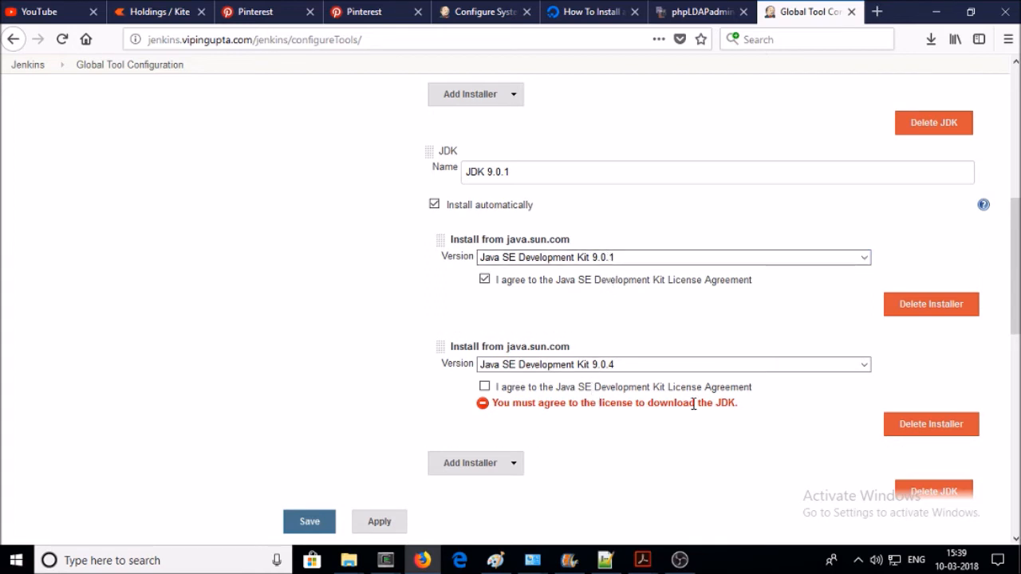
pyautogui.scroll(-2, 685, 398)
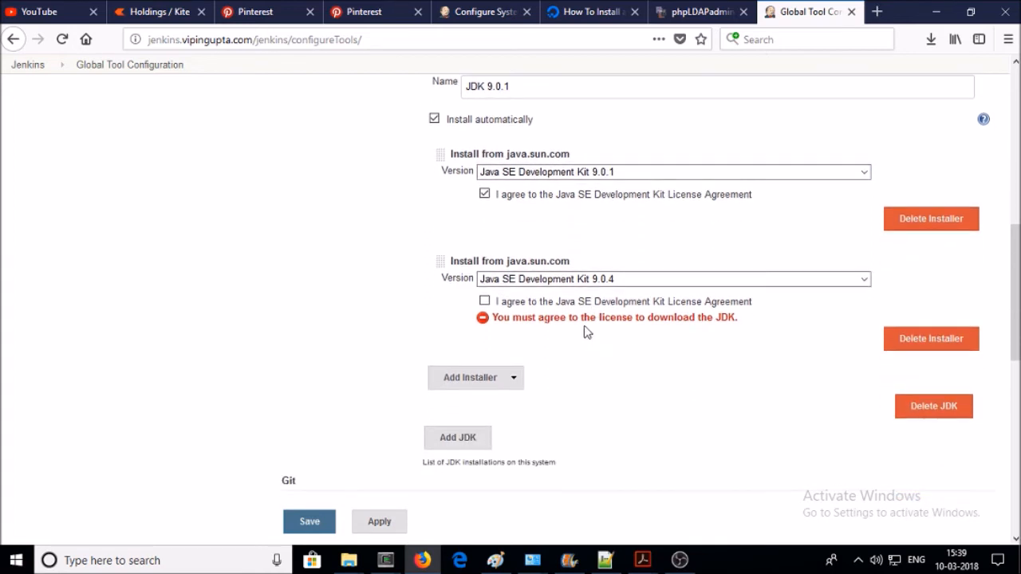
pyautogui.click(484, 301)
# - Give JDK 9.0.4 a second java.sun.com installer and accept its licence
pyautogui.scroll(2, 706, 319)
pyautogui.scroll(4, 708, 319)
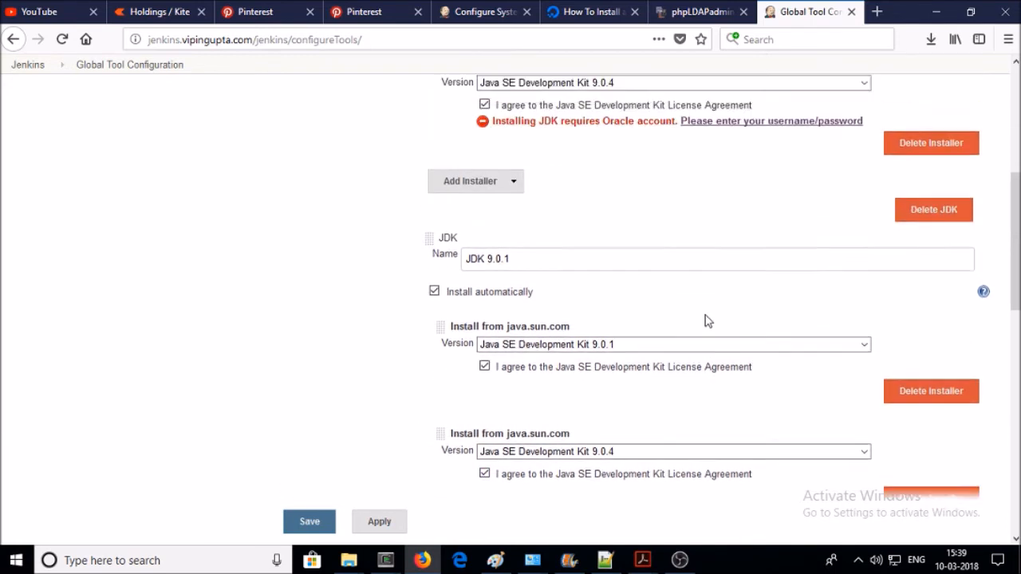
pyautogui.scroll(-2, 592, 271)
pyautogui.scroll(2, 592, 271)
pyautogui.scroll(2, 562, 239)
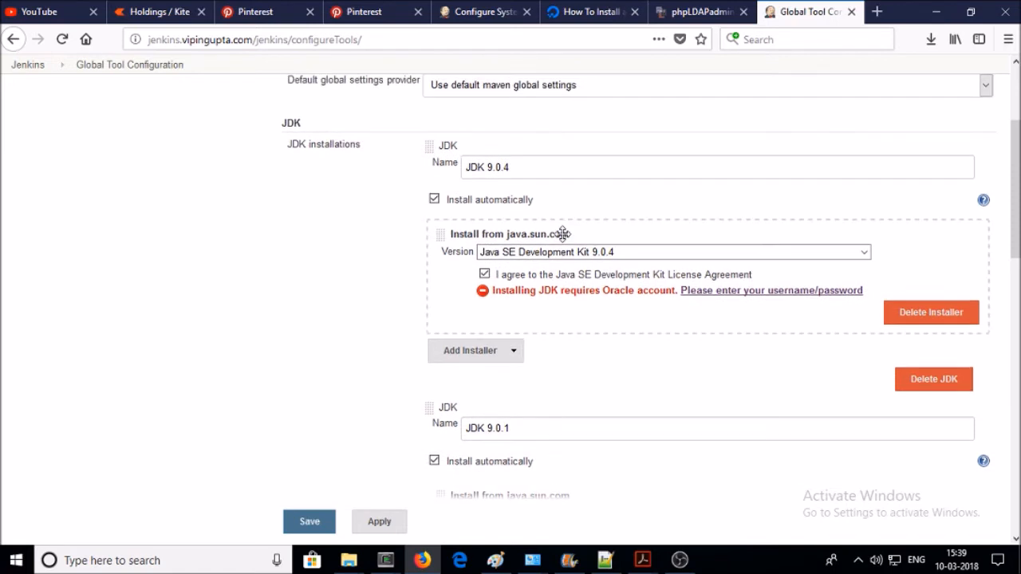
pyautogui.scroll(-4, 591, 326)
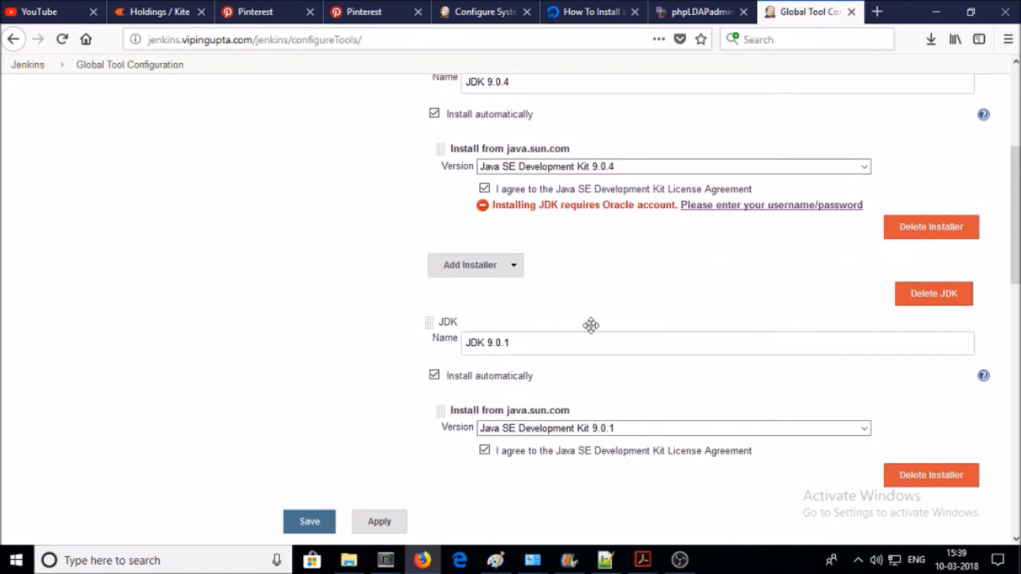
pyautogui.scroll(4, 614, 383)
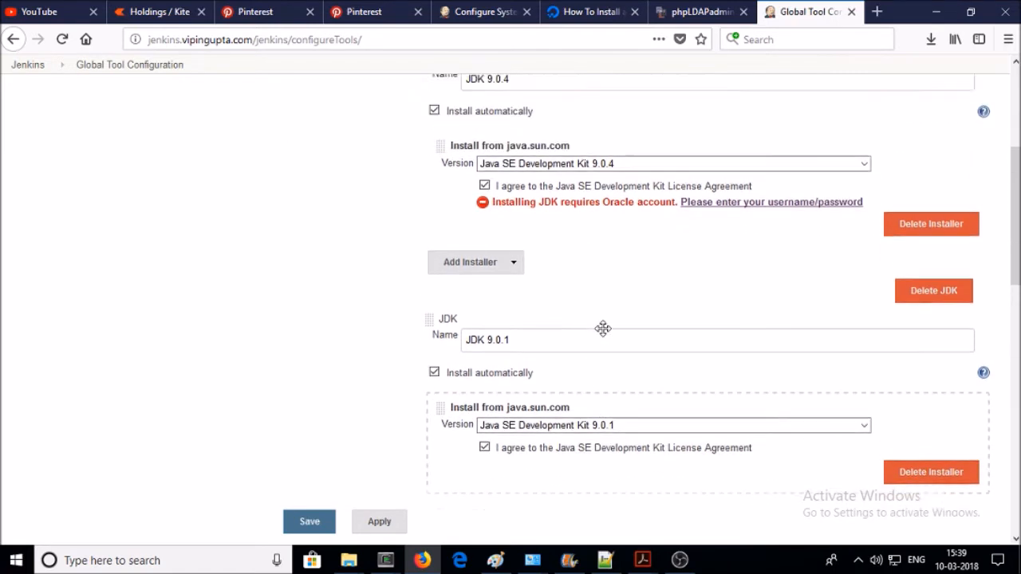
pyautogui.click(505, 353)
pyautogui.click(513, 398)
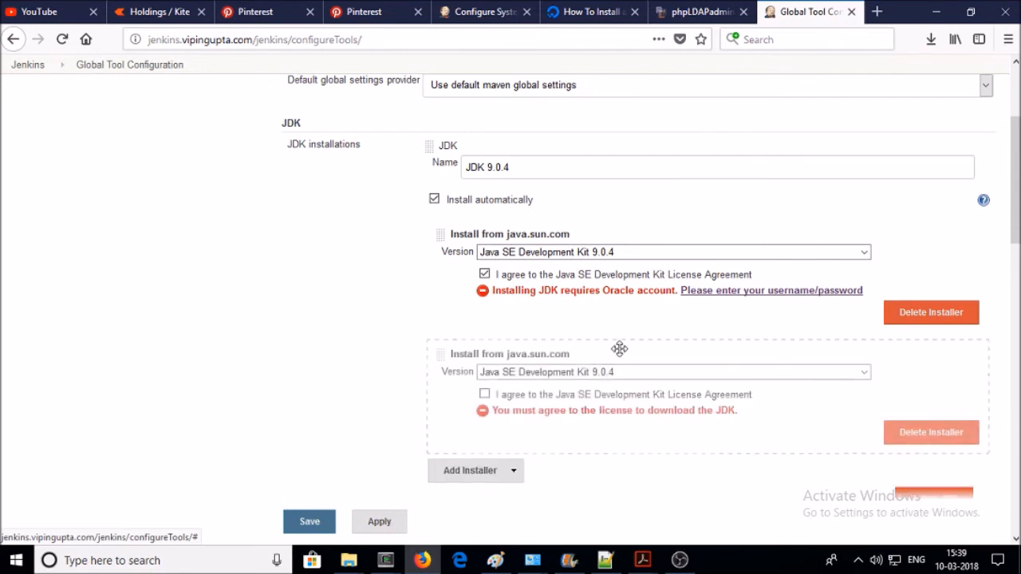
pyautogui.click(485, 394)
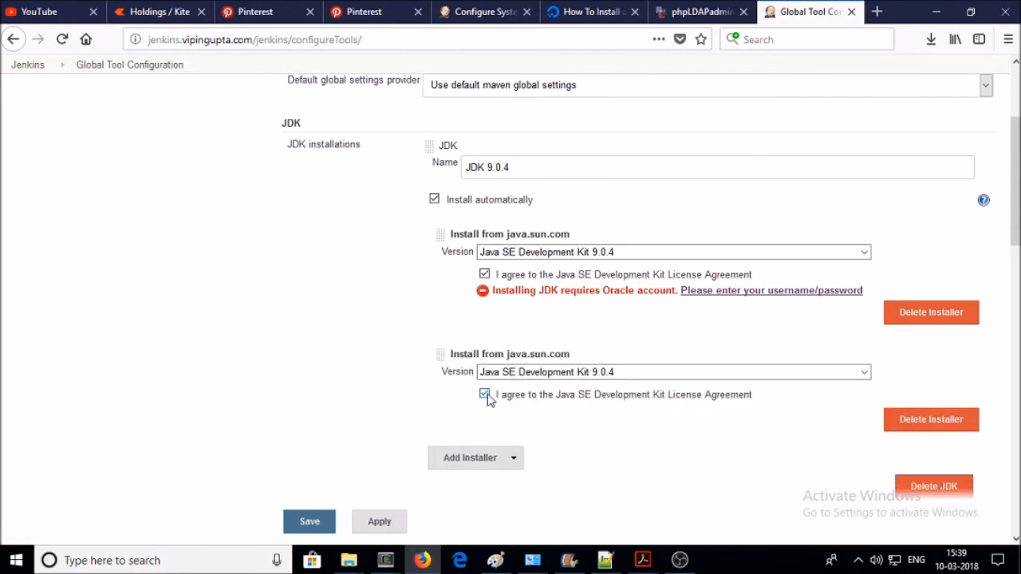
# - Save the Oracle account's e-mail username and password, decline browser saving, and close back to tools
pyautogui.click(726, 291)
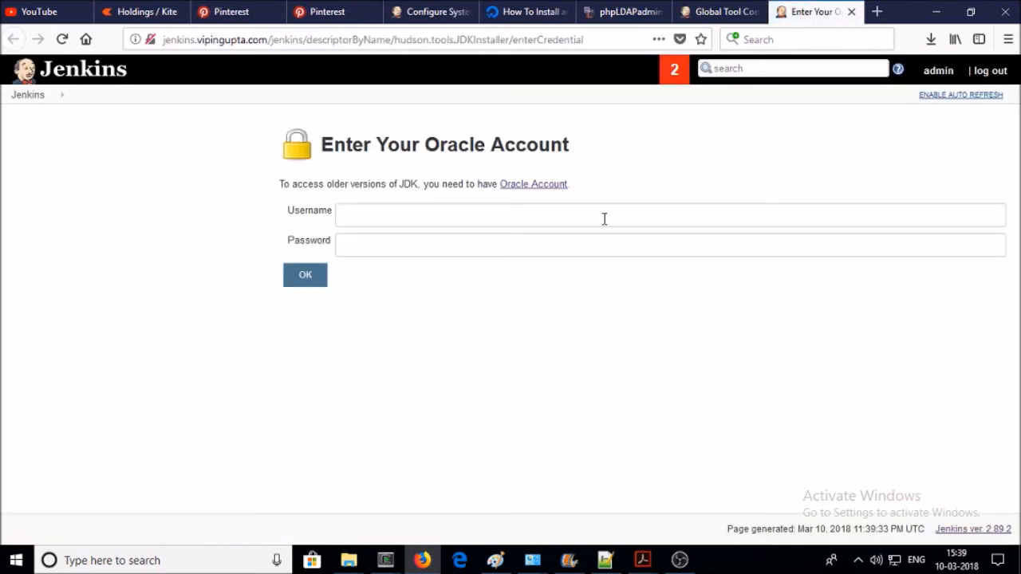
pyautogui.click(630, 211)
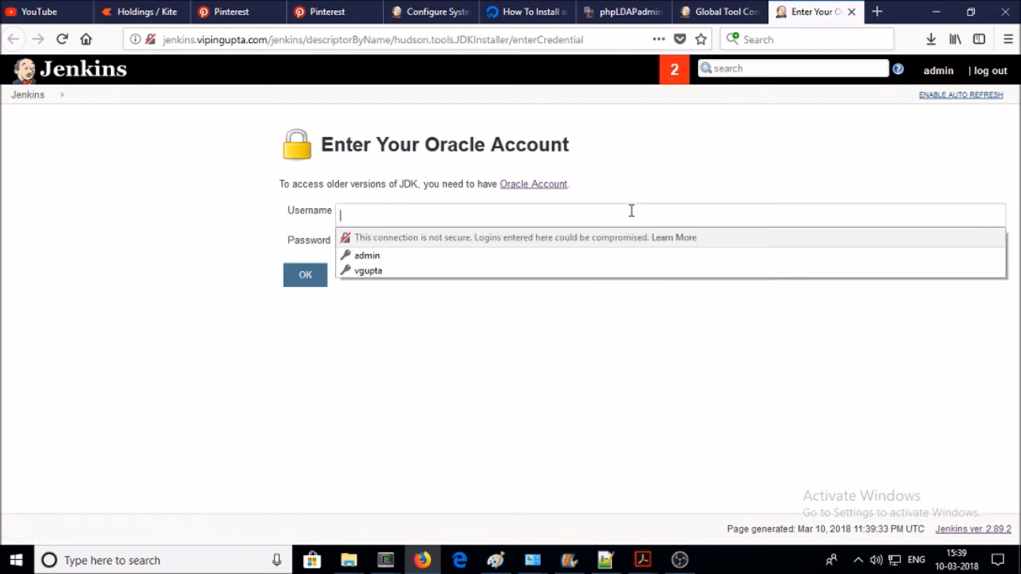
pyautogui.write('YAH')
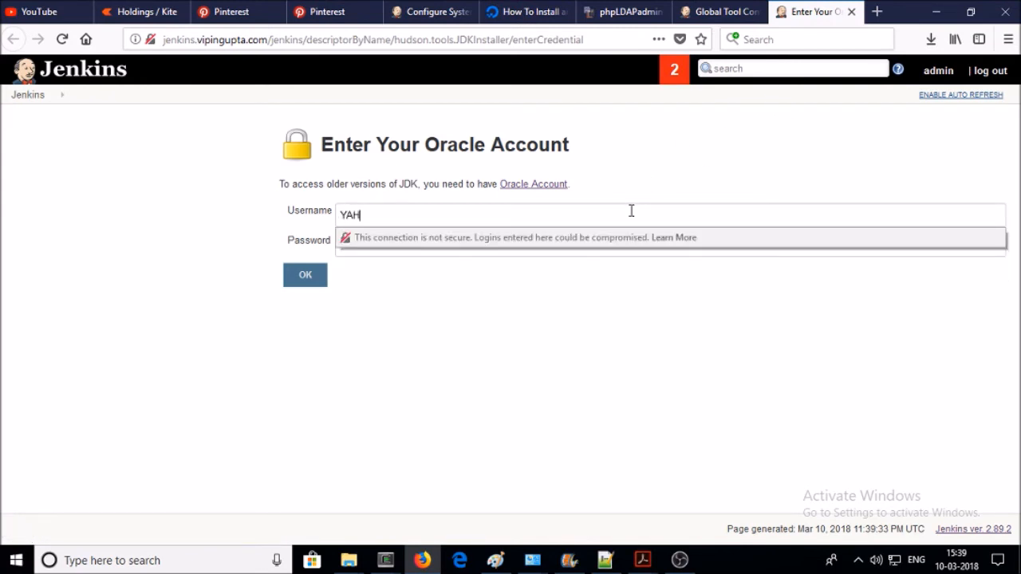
pyautogui.write('O')
pyautogui.press('BackSpace')
pyautogui.press('BackSpace')
pyautogui.press('BackSpace')
pyautogui.press('BackSpace')
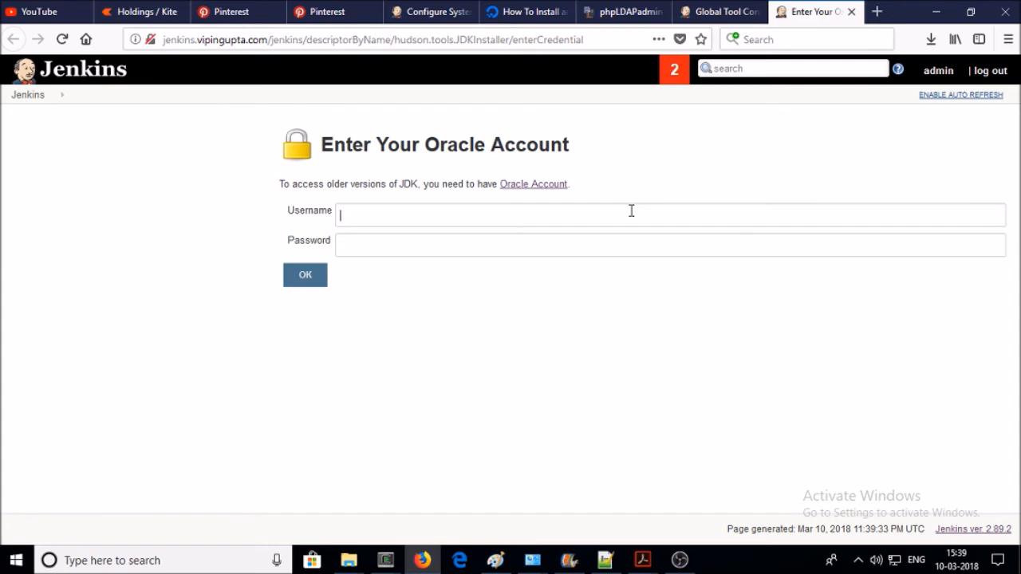
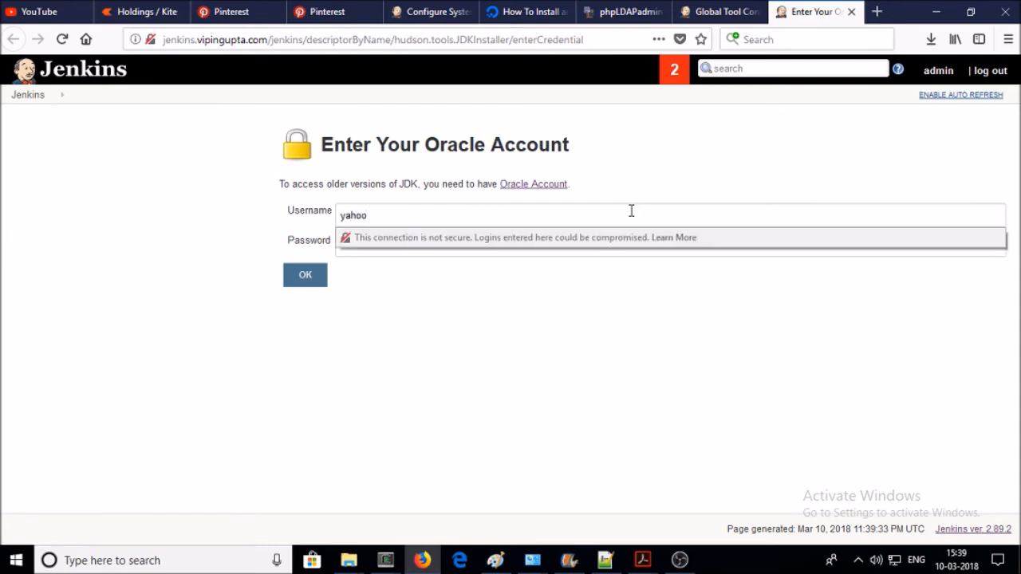
pyautogui.press('Tab')
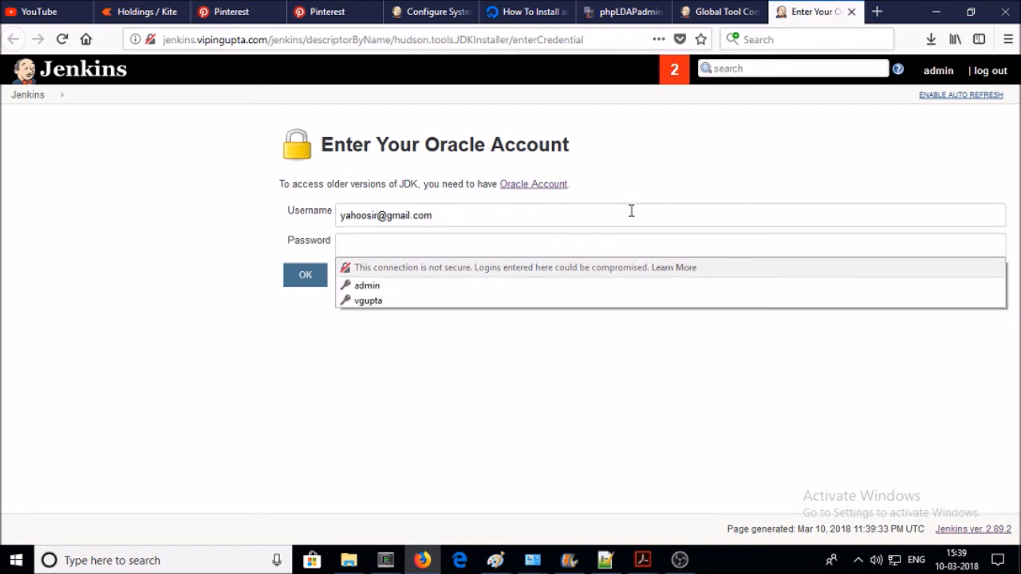
pyautogui.write('*')
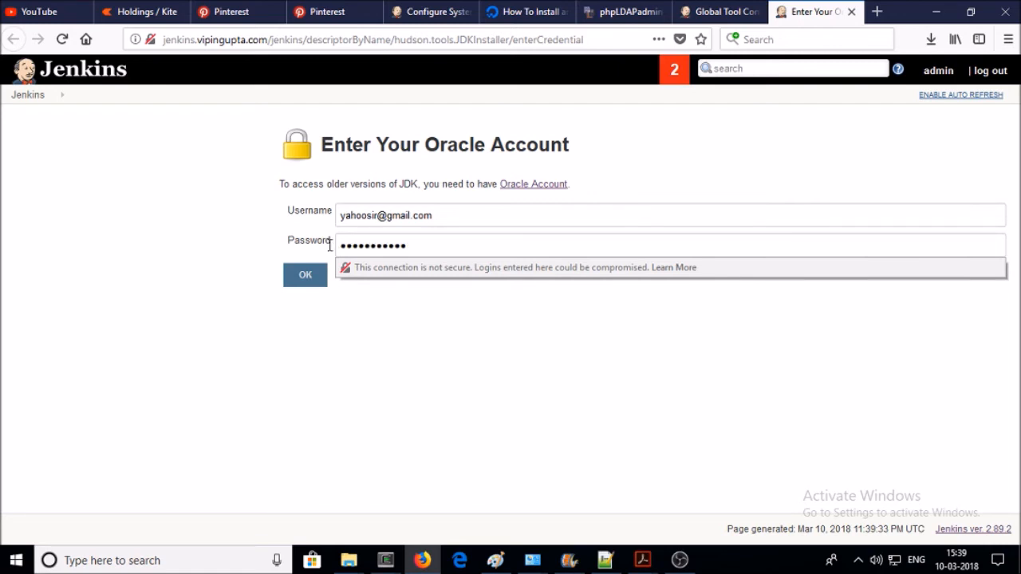
pyautogui.click(310, 279)
pyautogui.click(328, 177)
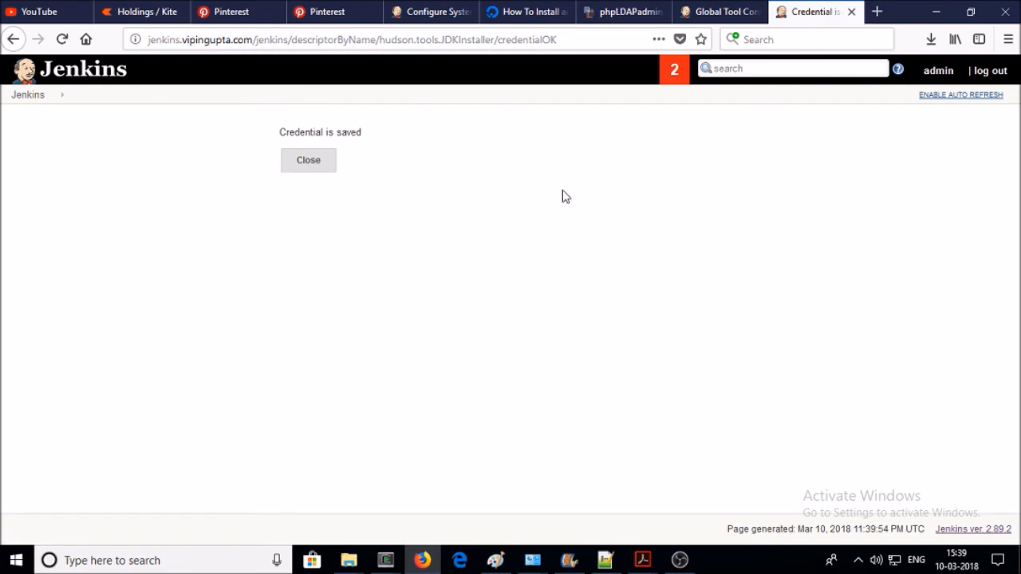
pyautogui.click(311, 159)
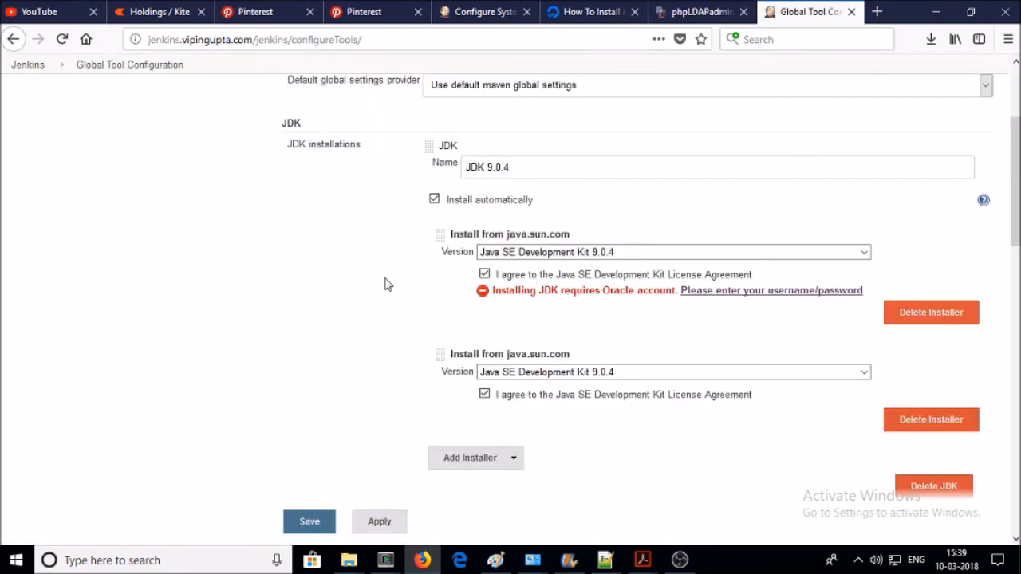
# - Set the second installer to Java SE Development Kit 9.0.1, then switch it back to 9.0.4
pyautogui.scroll(-2, 627, 244)
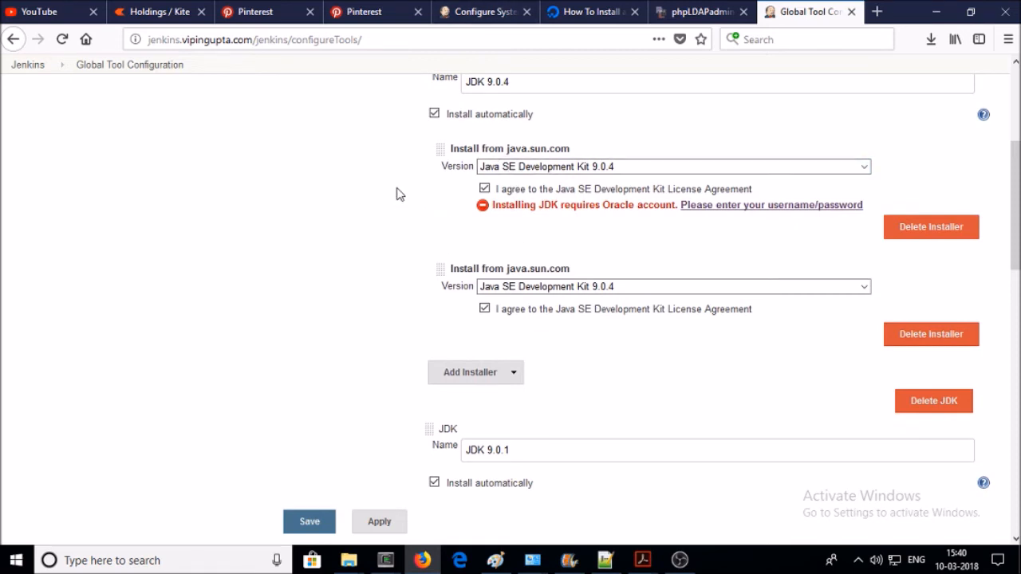
pyautogui.click(610, 289)
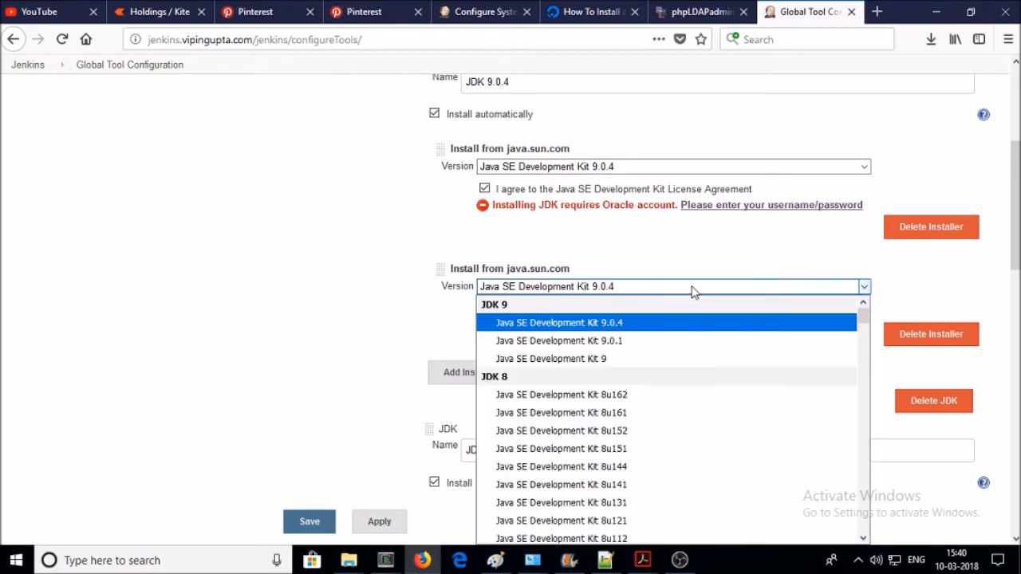
pyautogui.click(611, 341)
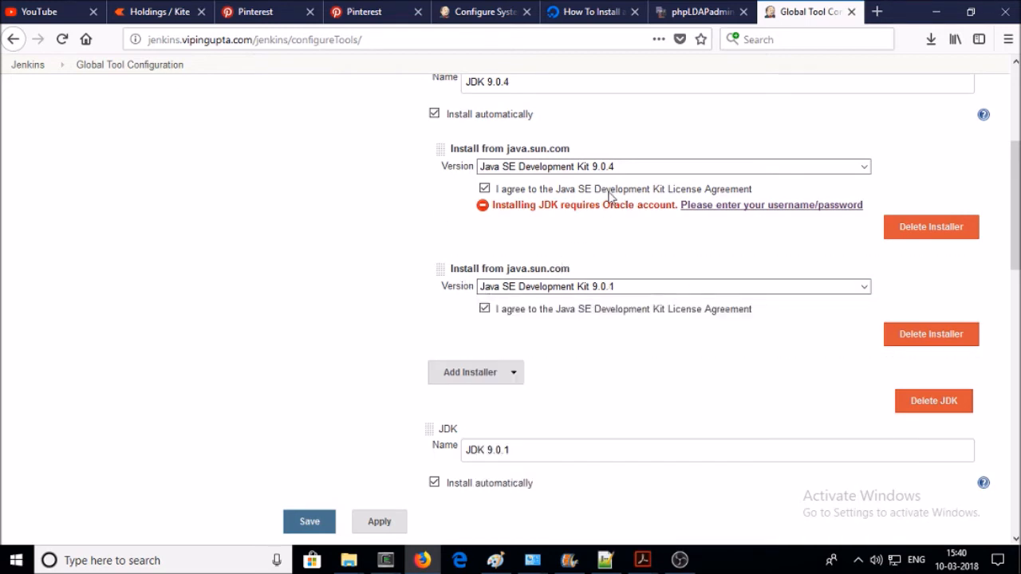
pyautogui.scroll(3, 608, 194)
pyautogui.scroll(-5, 608, 194)
pyautogui.scroll(1, 622, 255)
pyautogui.click(629, 289)
pyautogui.click(627, 319)
# - Pick JDK 9.0.1 for the second JDK's installer and scroll down to the Git section
pyautogui.scroll(-3, 378, 321)
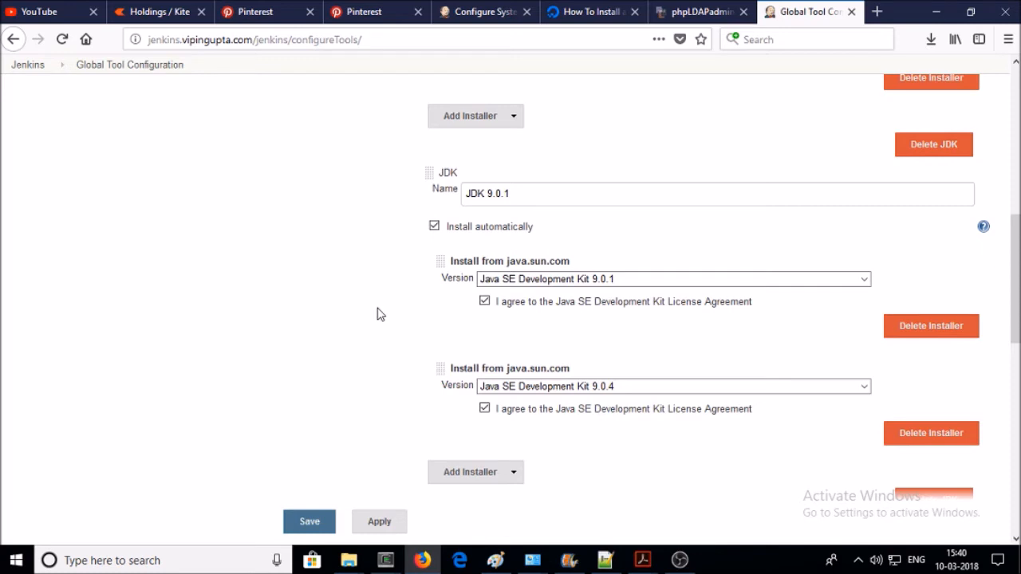
pyautogui.scroll(-1, 379, 310)
pyautogui.click(530, 301)
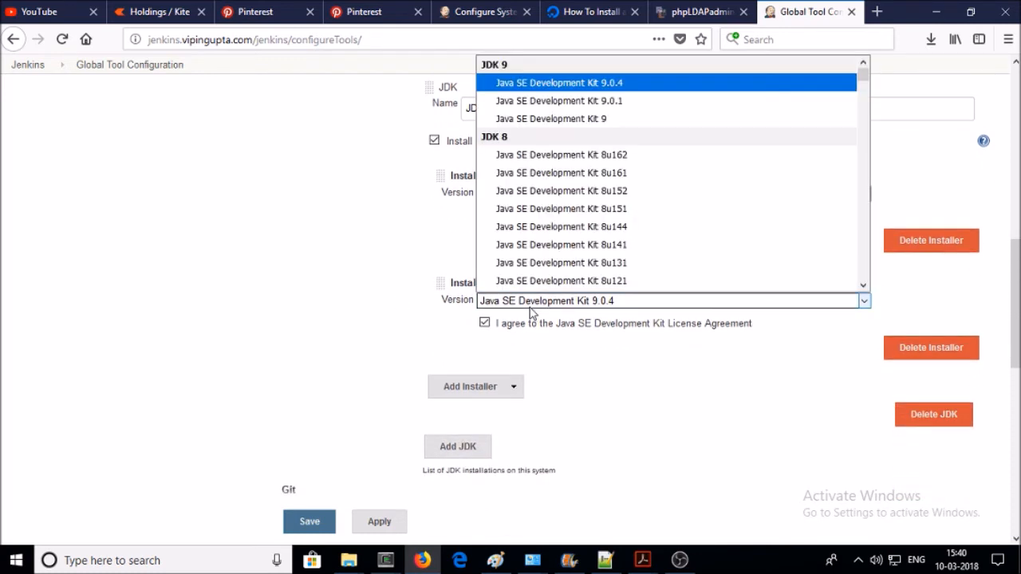
pyautogui.click(591, 100)
pyautogui.scroll(-2, 269, 348)
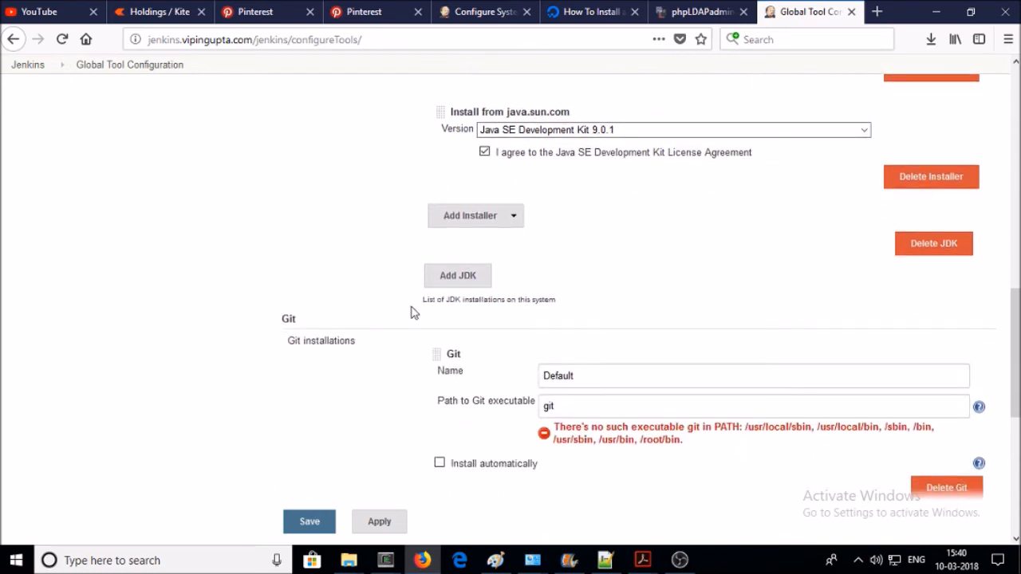
pyautogui.scroll(-1, 329, 331)
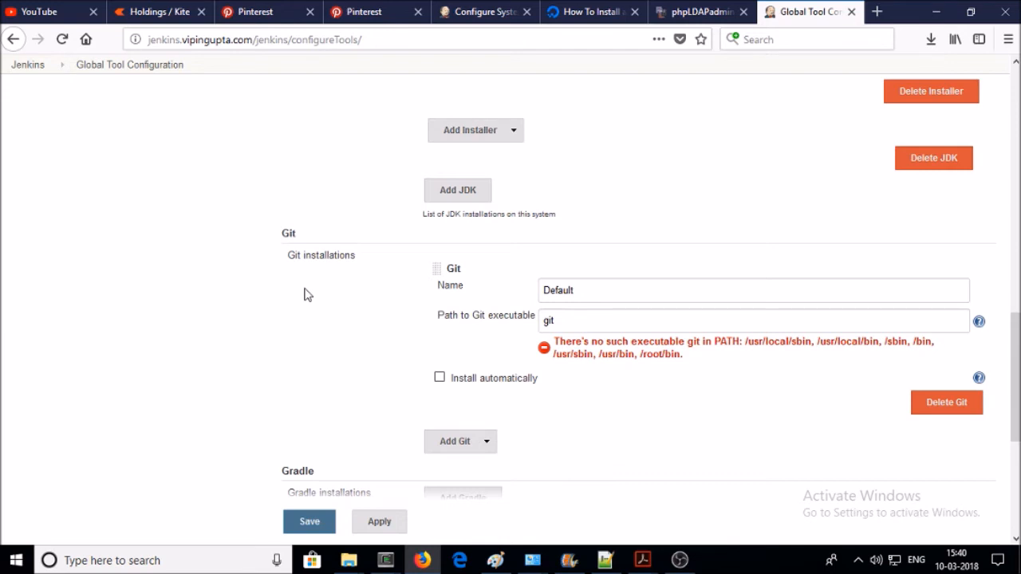
# - Install git on the server with 'yum install git', confirming with y, then return to Jenkins
pyautogui.moveTo(386, 560)
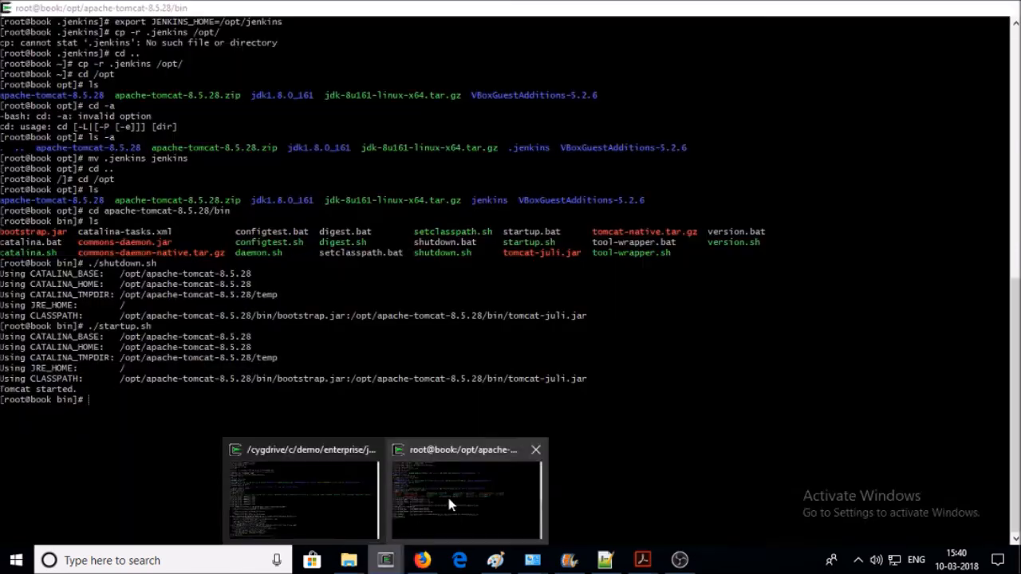
pyautogui.click(449, 500)
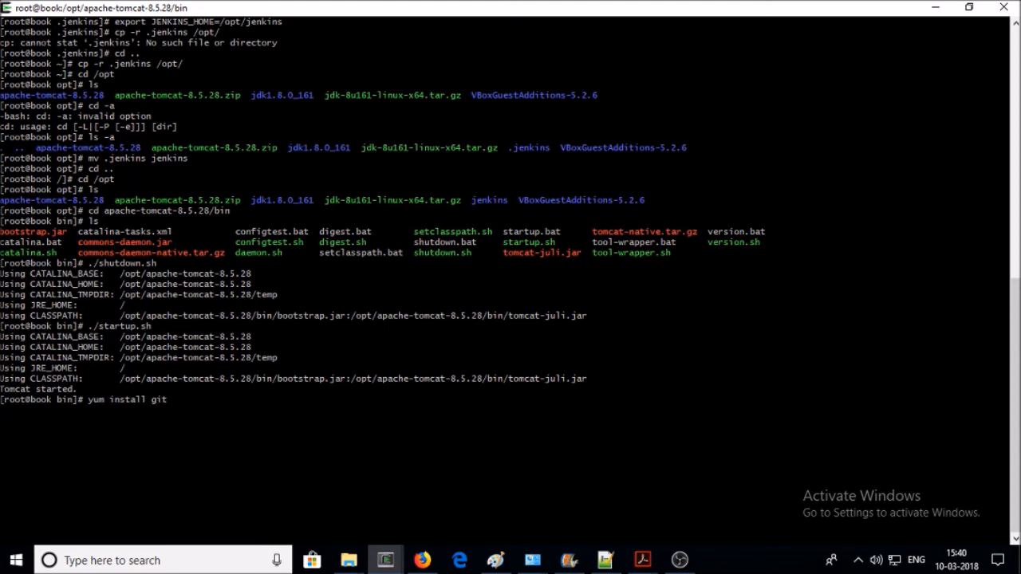
pyautogui.press('Return')
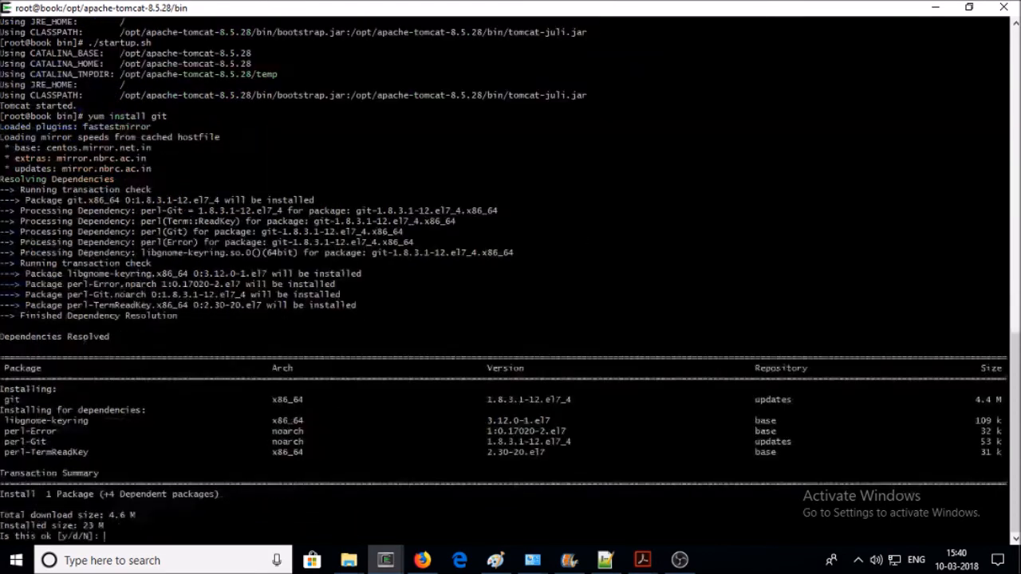
pyautogui.write('y')
pyautogui.press('Return')
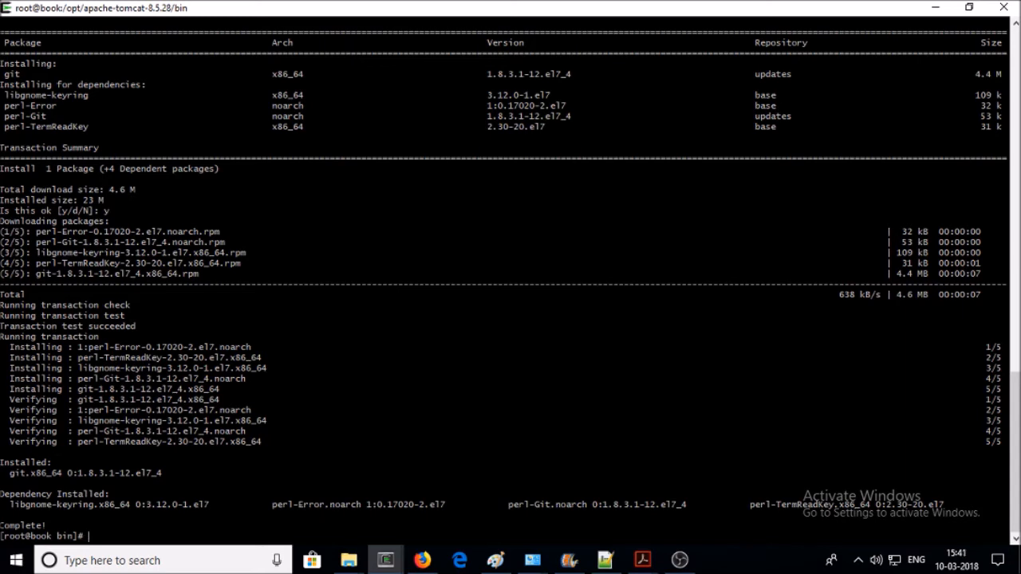
pyautogui.click(421, 560)
pyautogui.scroll(10, 236, 235)
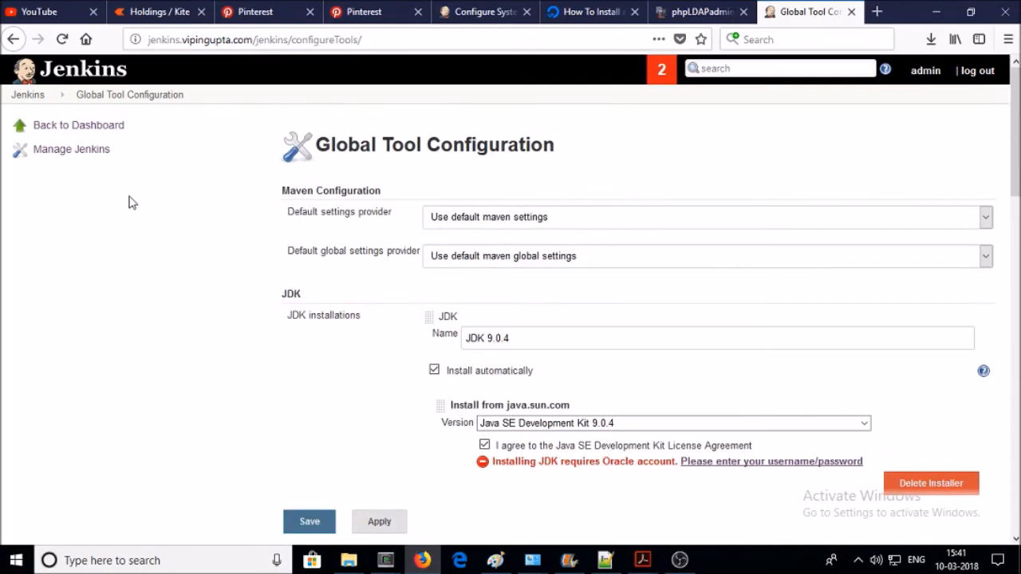
# - Stay on the page and apply the tool configuration changes
pyautogui.click(91, 152)
pyautogui.click(680, 267)
pyautogui.scroll(-5, 694, 267)
pyautogui.click(375, 522)
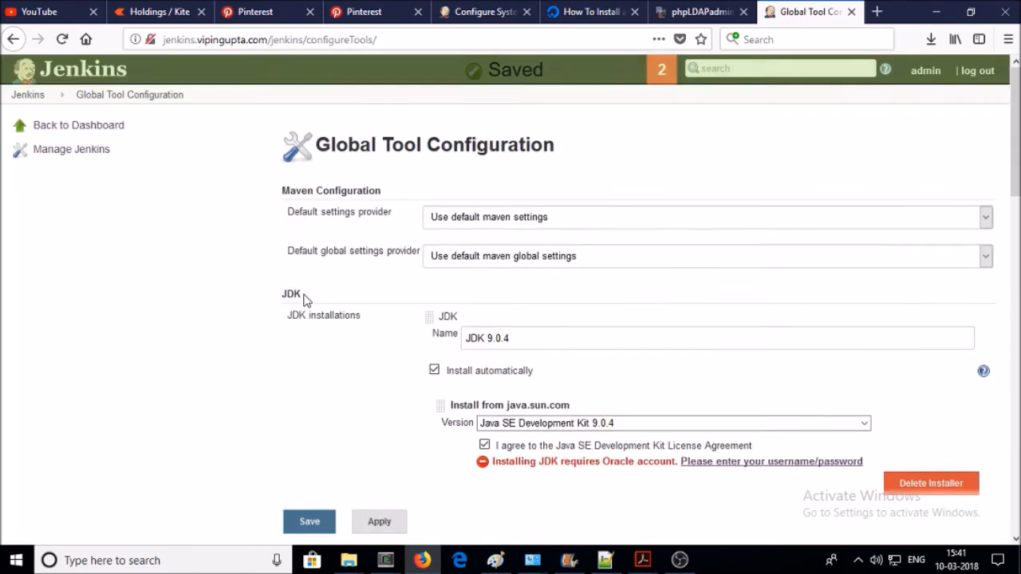
# - Reopen Global Tool Configuration and review the expanded JDK 9.0.4 and JDK 9.0.1 entries
pyautogui.click(44, 158)
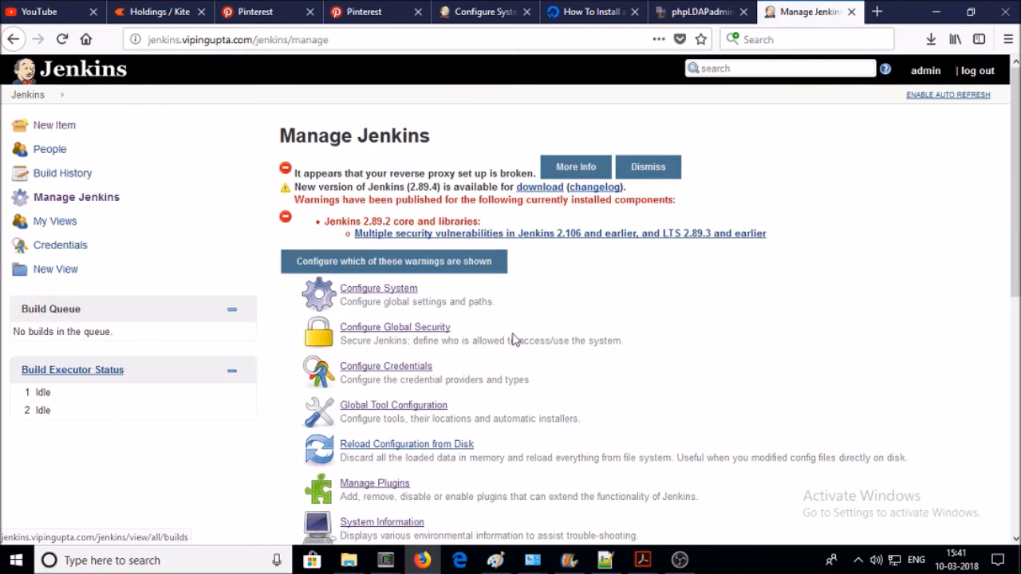
pyautogui.click(393, 407)
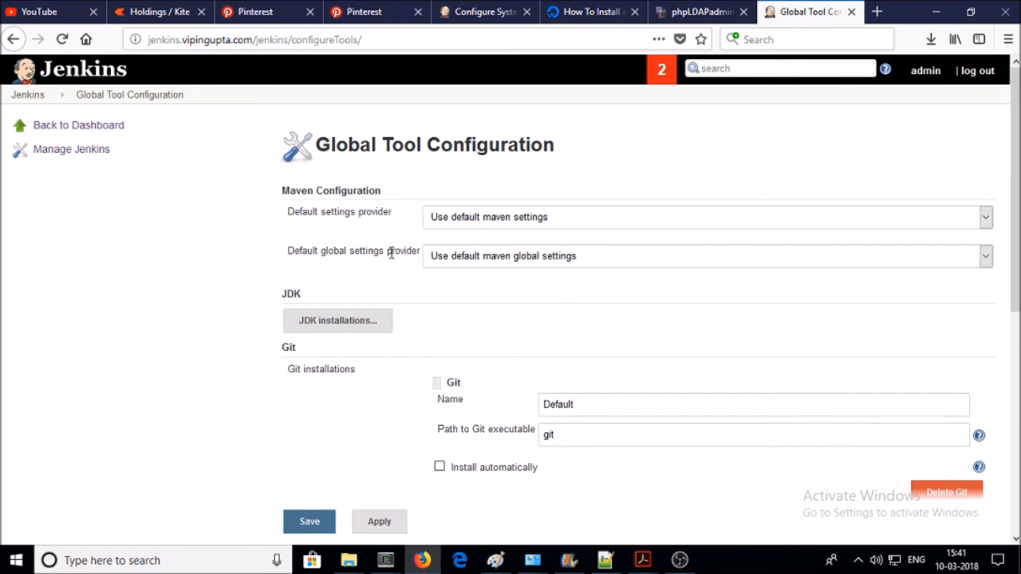
pyautogui.scroll(-2, 394, 278)
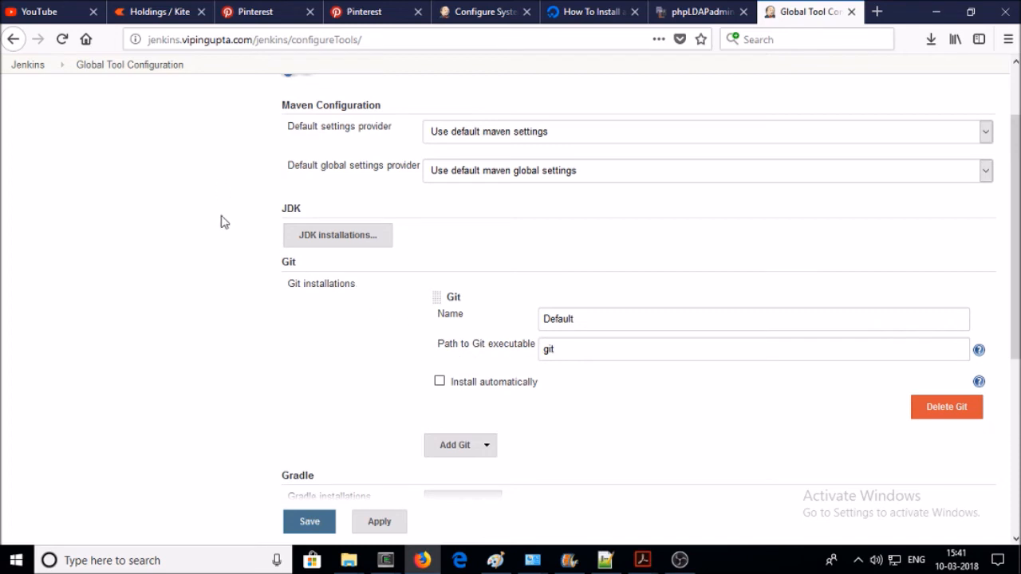
pyautogui.click(334, 237)
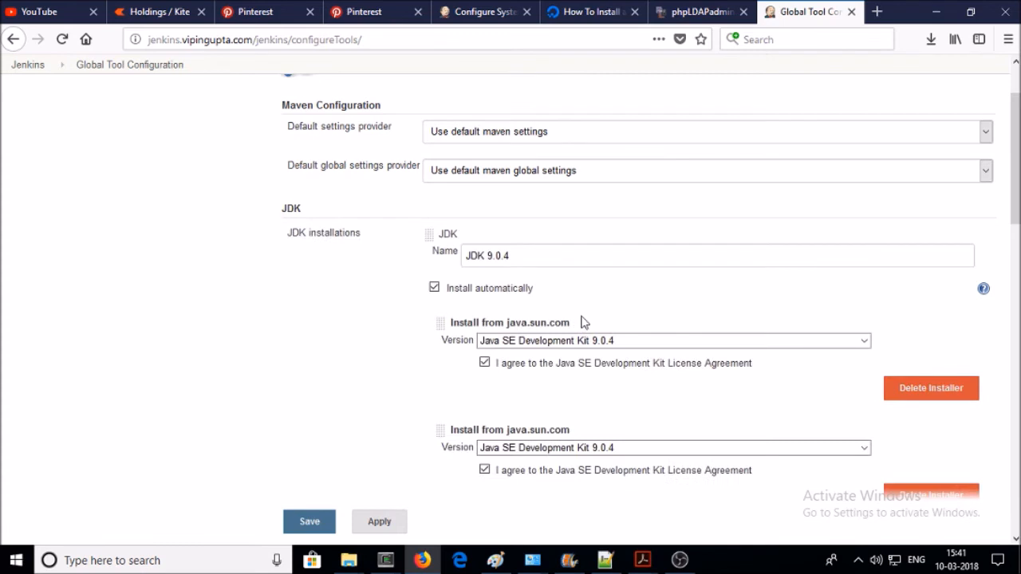
pyautogui.scroll(-2, 581, 322)
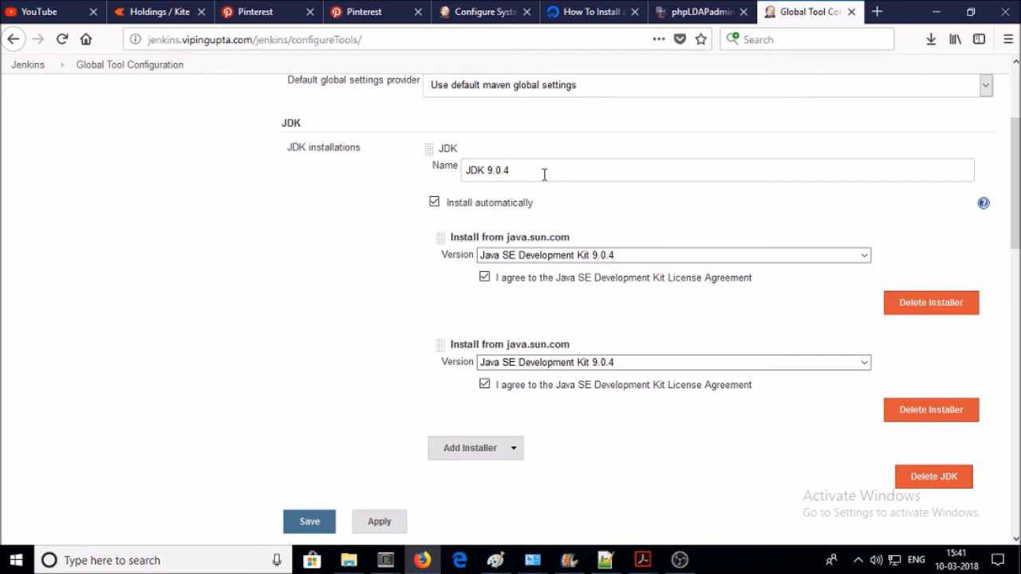
pyautogui.scroll(-2, 358, 351)
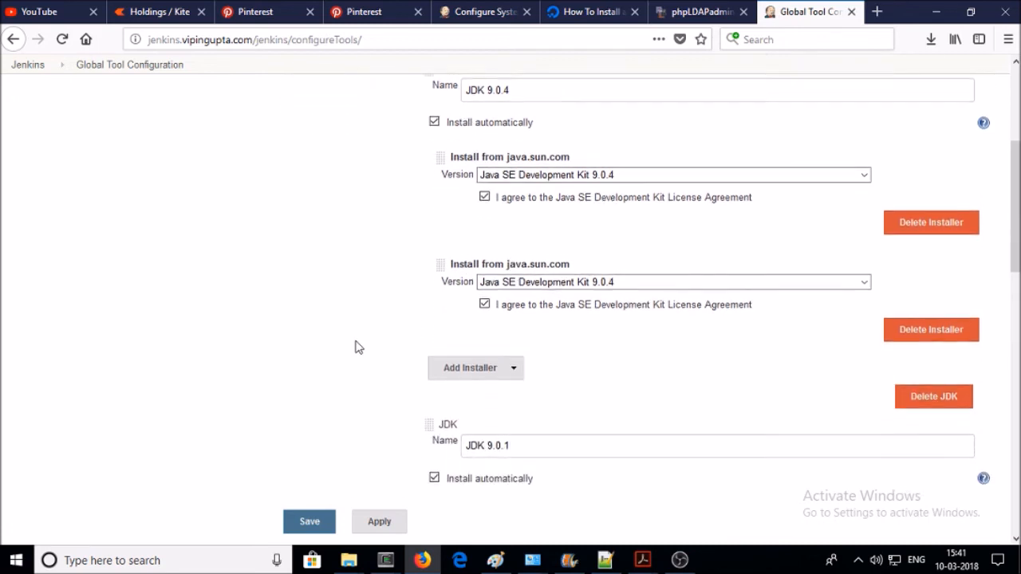
pyautogui.scroll(-8, 358, 346)
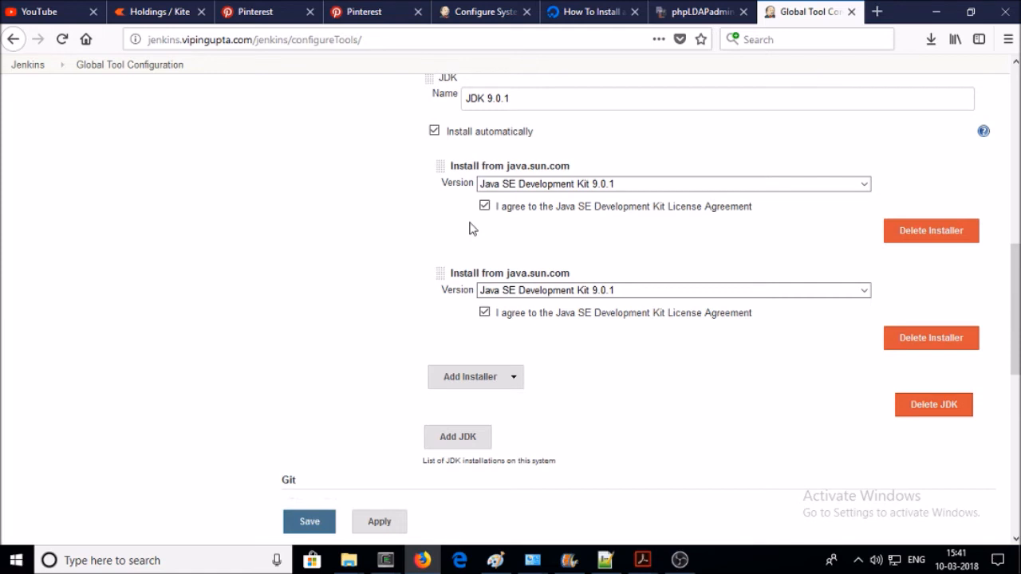
pyautogui.scroll(-6, 470, 229)
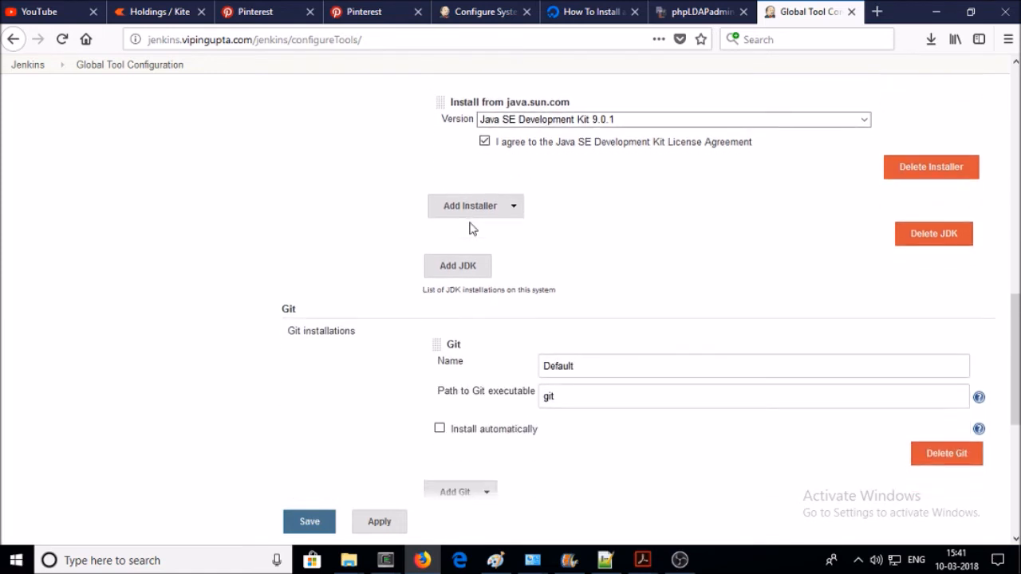
pyautogui.scroll(-4, 378, 268)
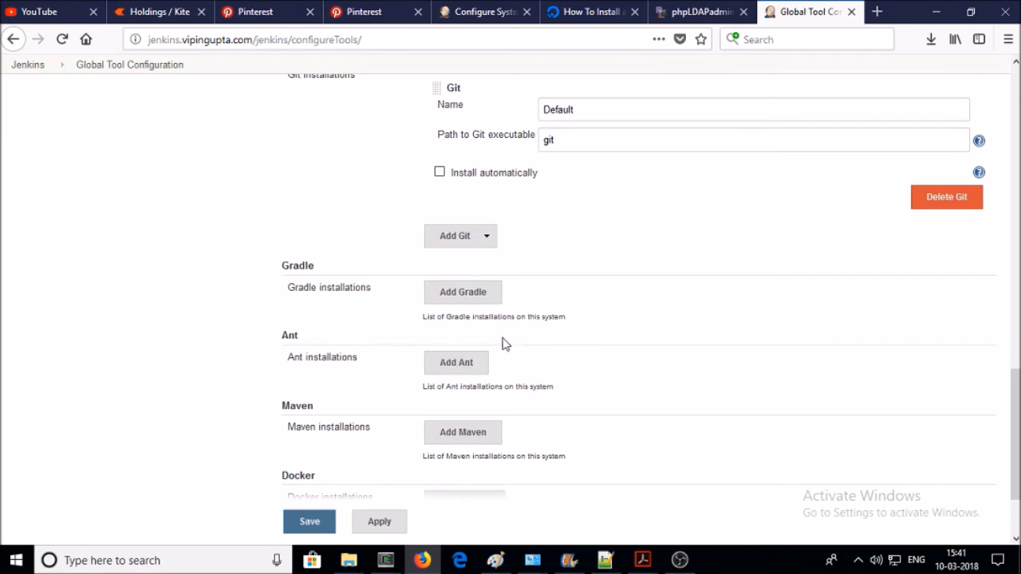
pyautogui.scroll(-2, 504, 342)
# - Add Ant installation 'Ant 1.10.2' installing from Apache, removing the duplicate Apache installer
pyautogui.click(466, 288)
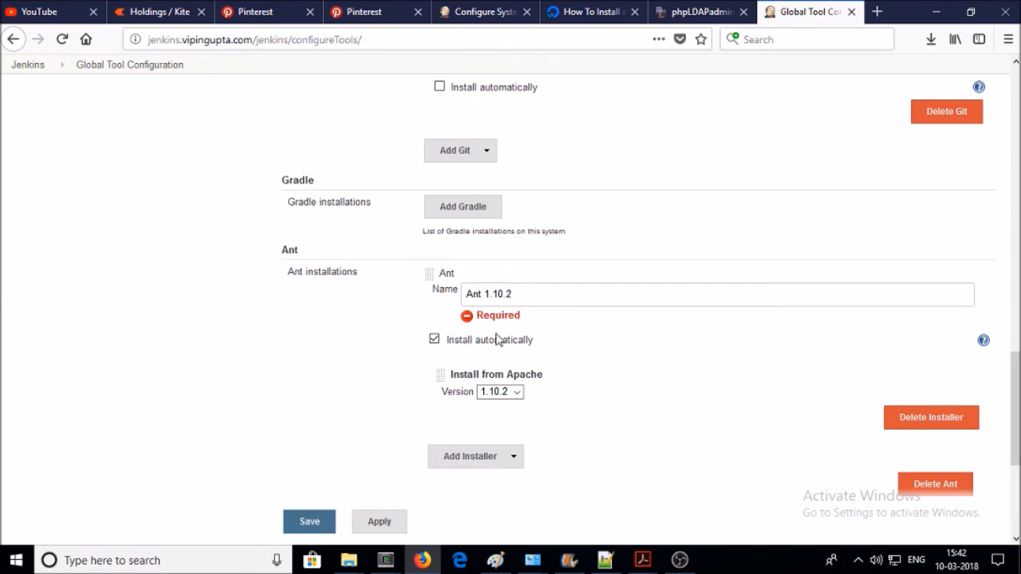
pyautogui.scroll(-1, 631, 350)
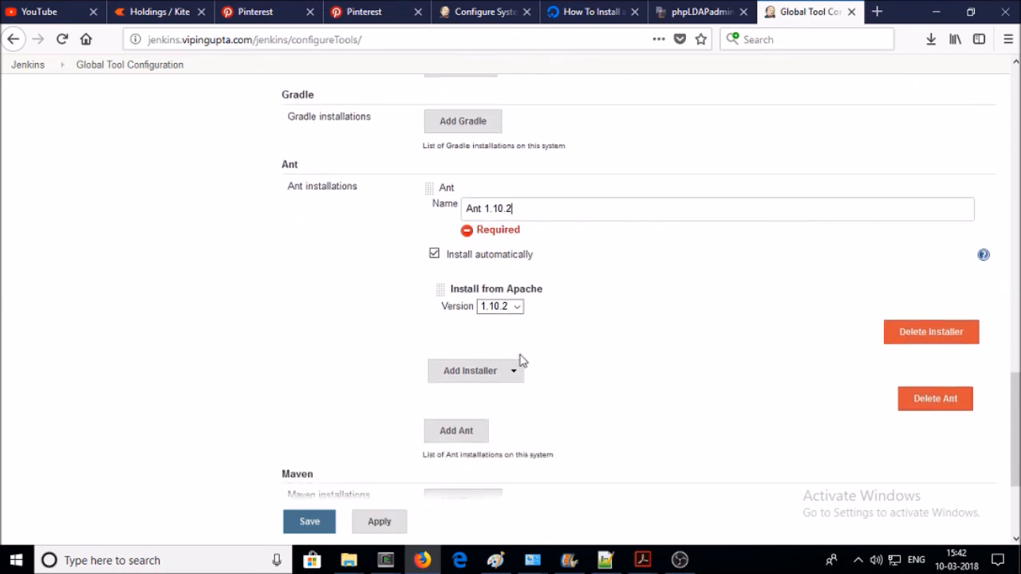
pyautogui.click(511, 375)
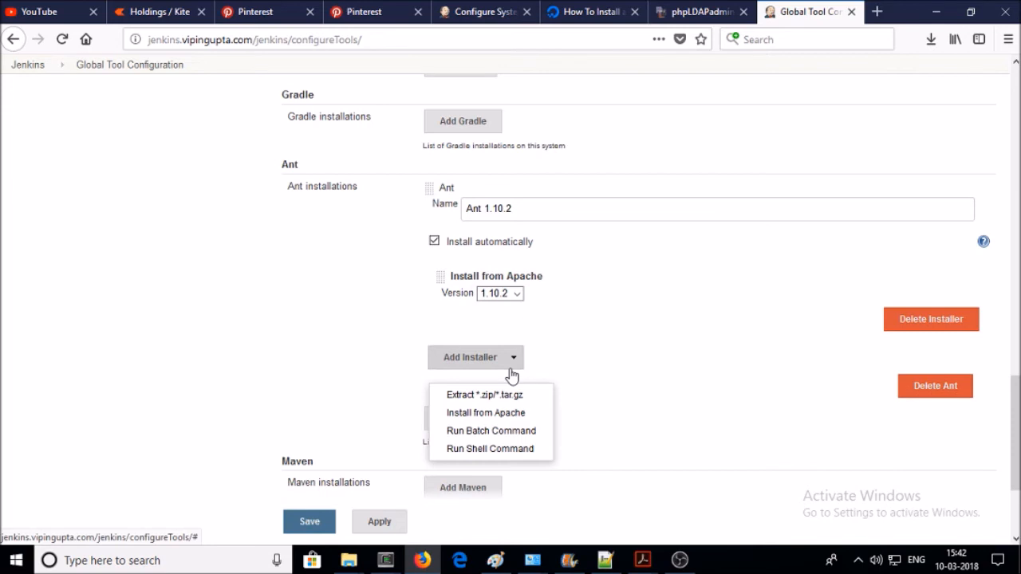
pyautogui.click(499, 414)
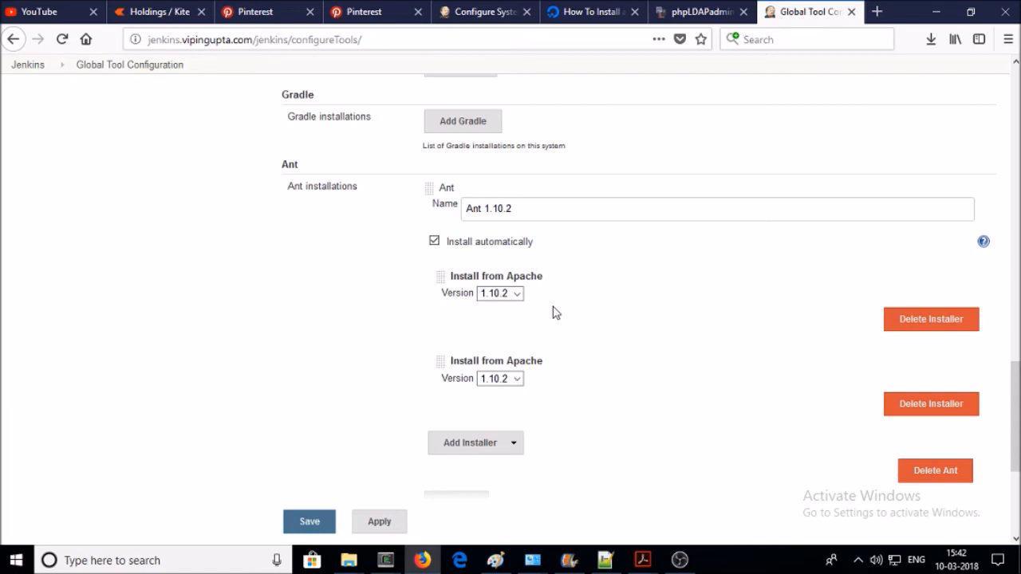
pyautogui.scroll(-4, 551, 311)
pyautogui.scroll(4, 552, 310)
pyautogui.click(953, 408)
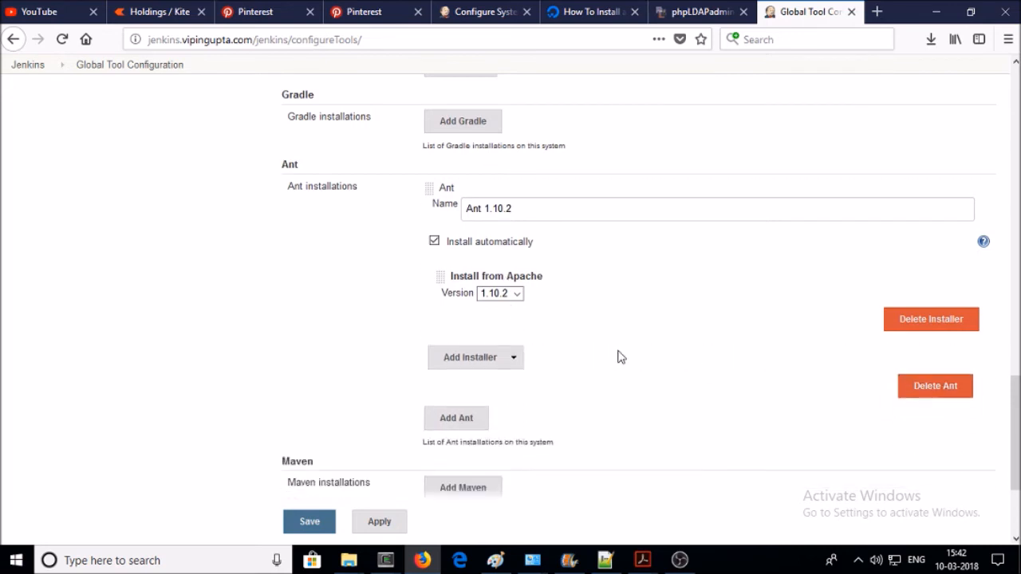
pyautogui.scroll(-4, 335, 387)
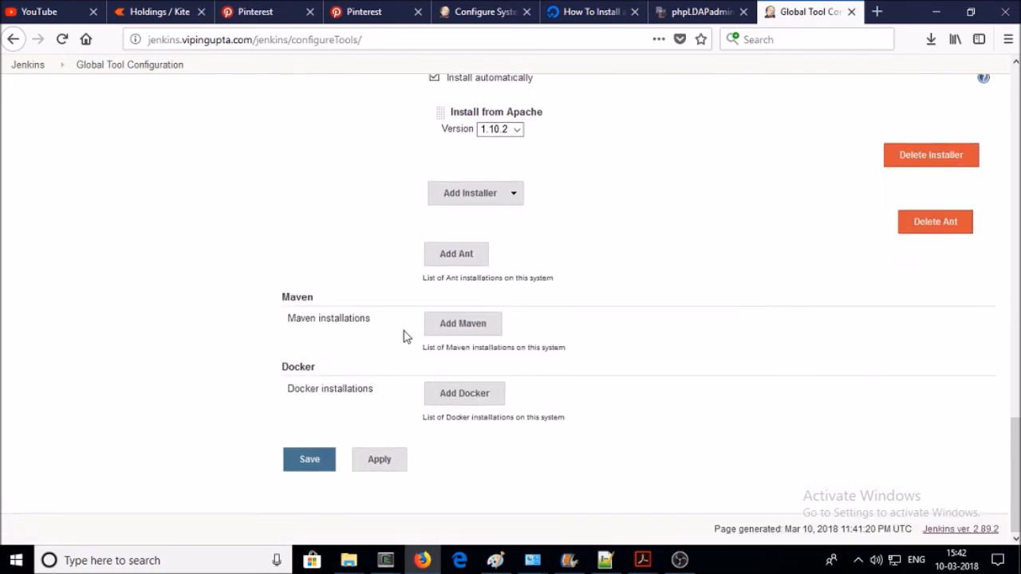
# - Add a Maven installation named 'Maven 3.5.0' installing Apache version 3.5.2
pyautogui.click(467, 329)
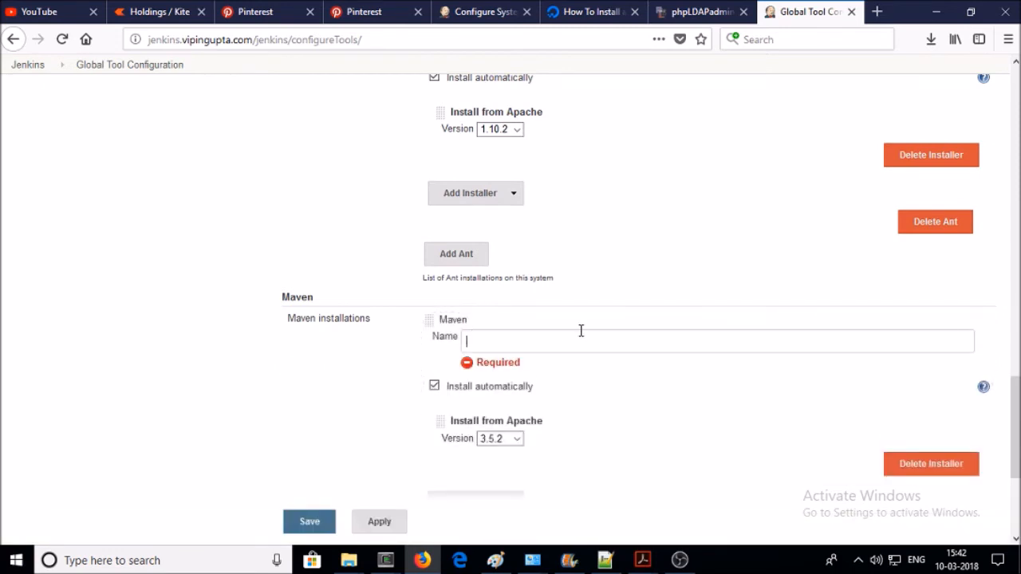
pyautogui.write('M')
pyautogui.write('aven 3.5.0')
pyautogui.scroll(-2, 558, 383)
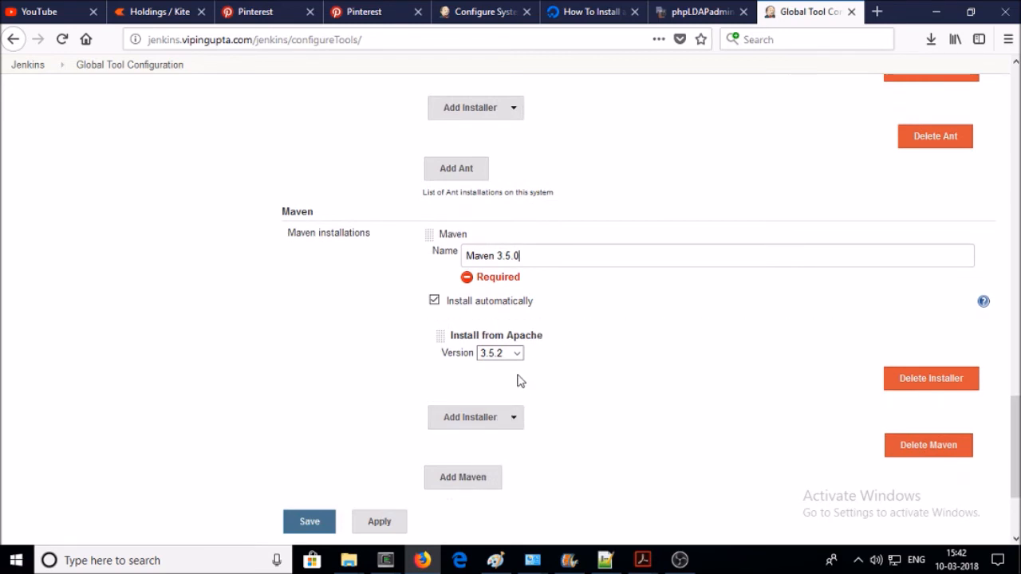
pyautogui.click(517, 353)
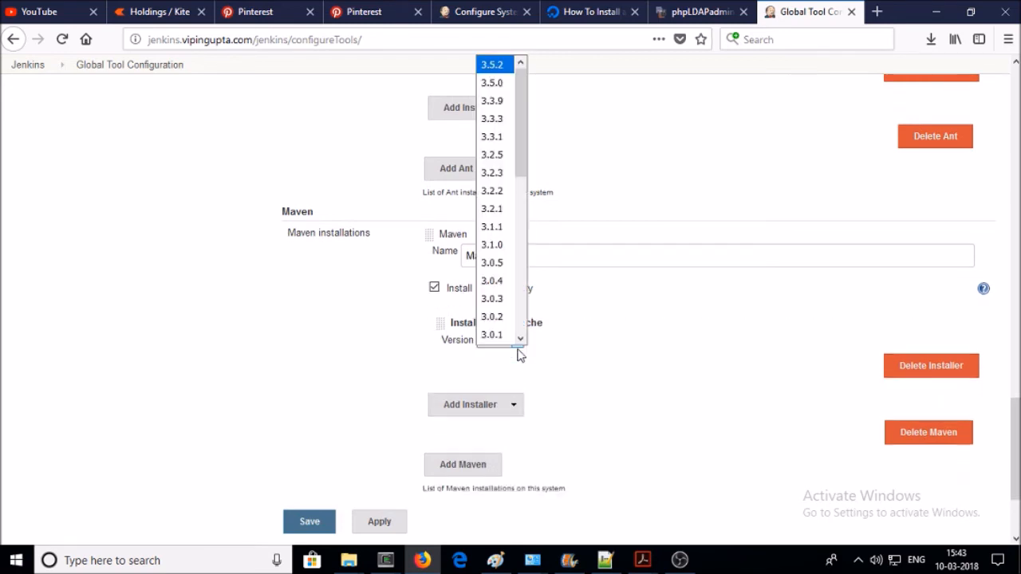
pyautogui.click(519, 354)
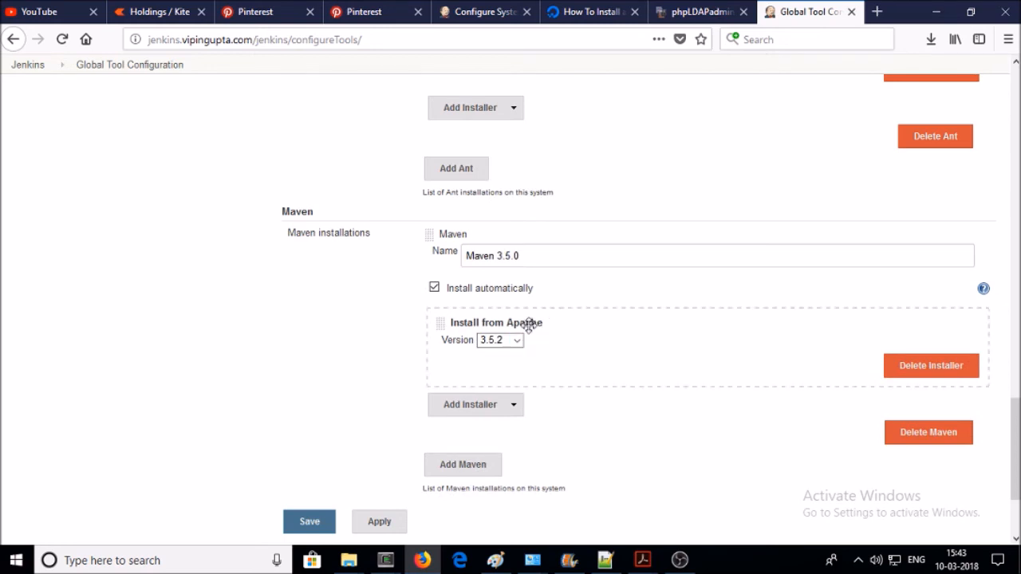
# - Save the global tool configuration
pyautogui.scroll(4, 545, 312)
pyautogui.scroll(-4, 545, 312)
pyautogui.scroll(3, 604, 246)
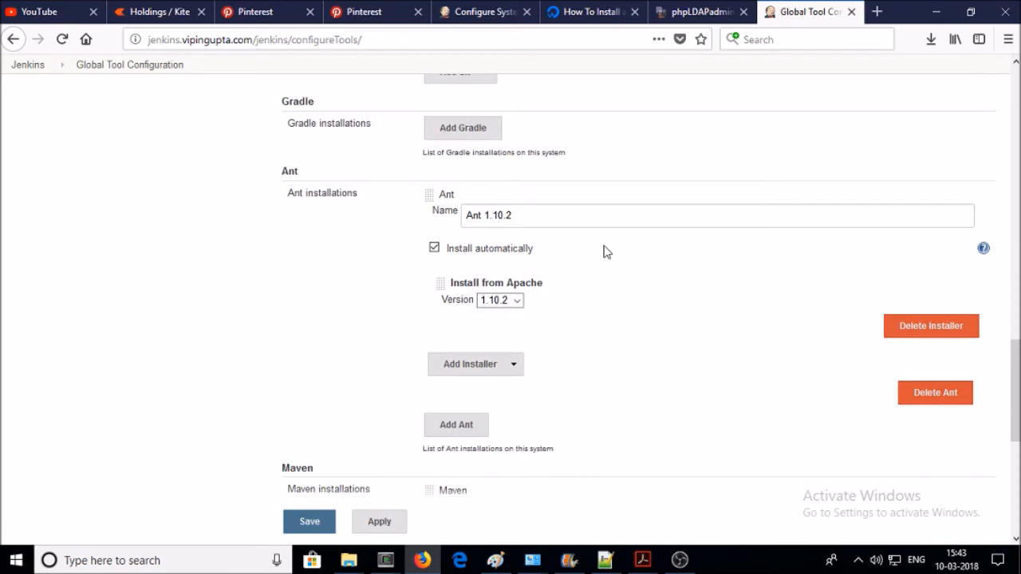
pyautogui.scroll(-5, 604, 251)
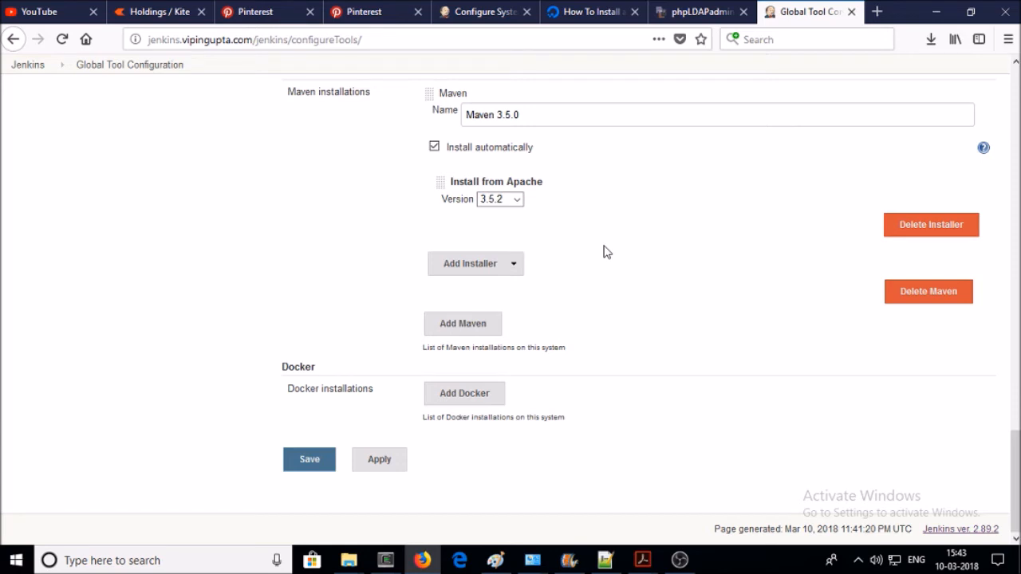
pyautogui.click(379, 469)
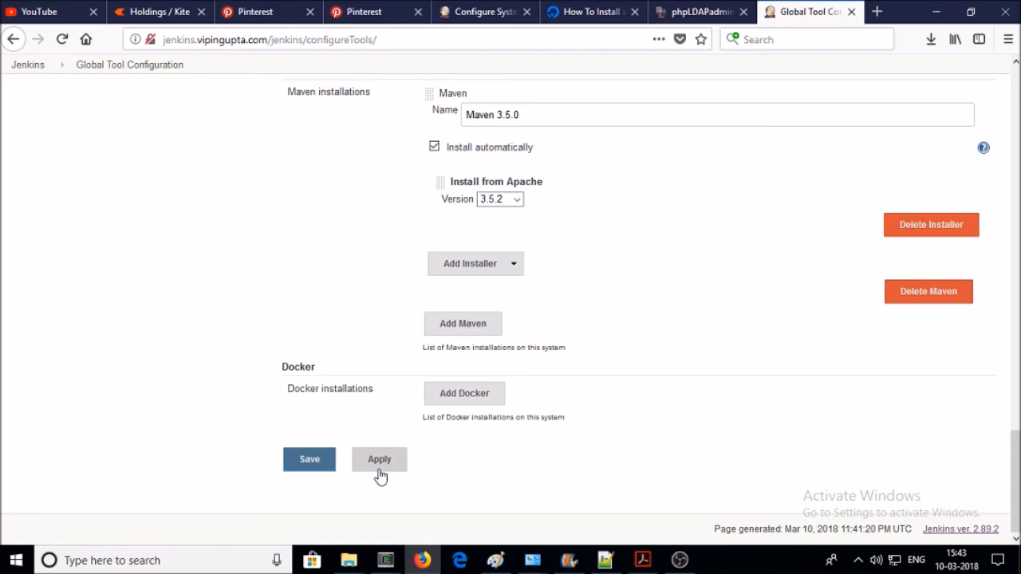
pyautogui.click(324, 461)
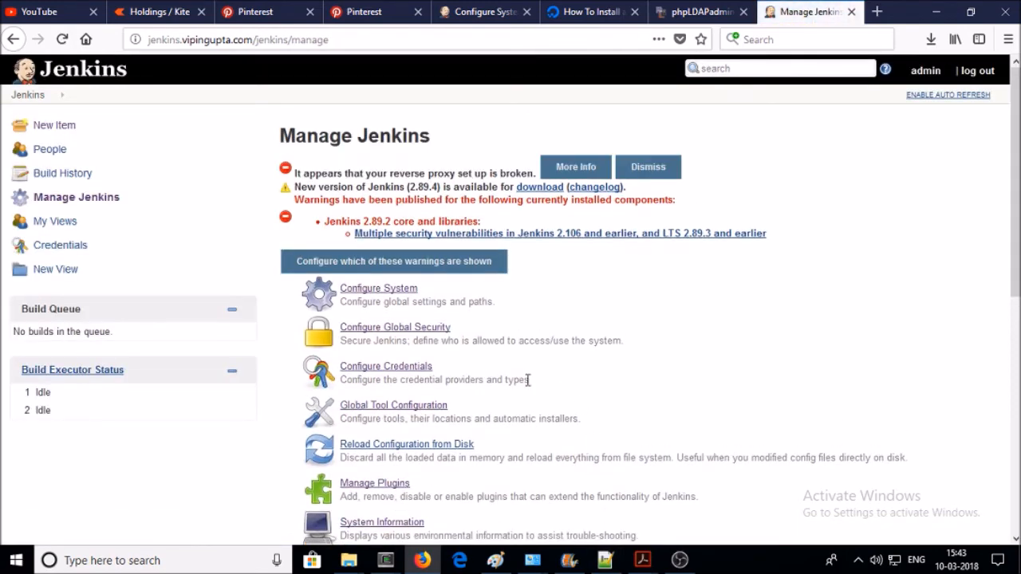
# - Open the Plugin Manager, refresh Updates (none available), and switch to the Installed list
pyautogui.scroll(-2, 526, 383)
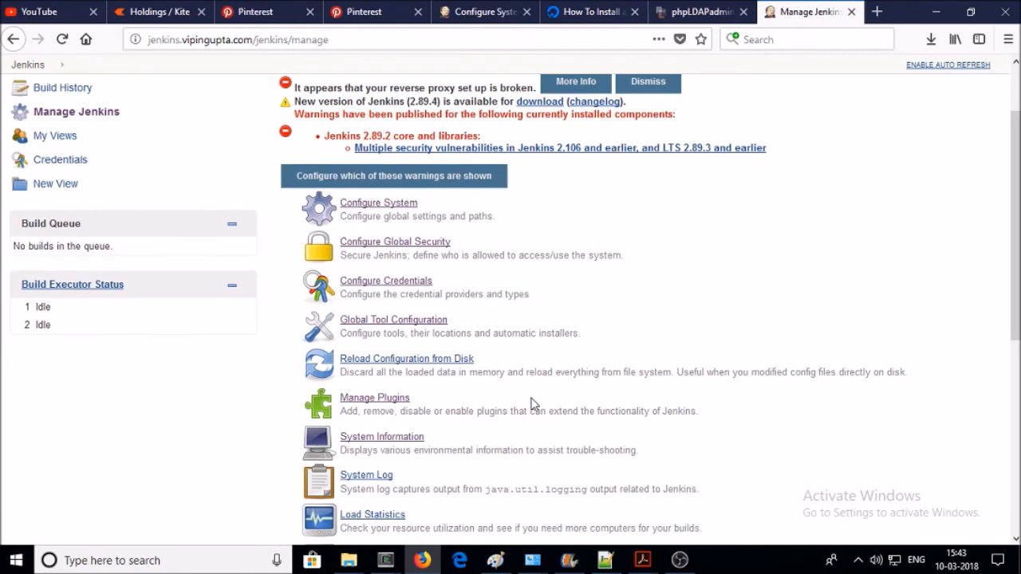
pyautogui.scroll(-2, 531, 398)
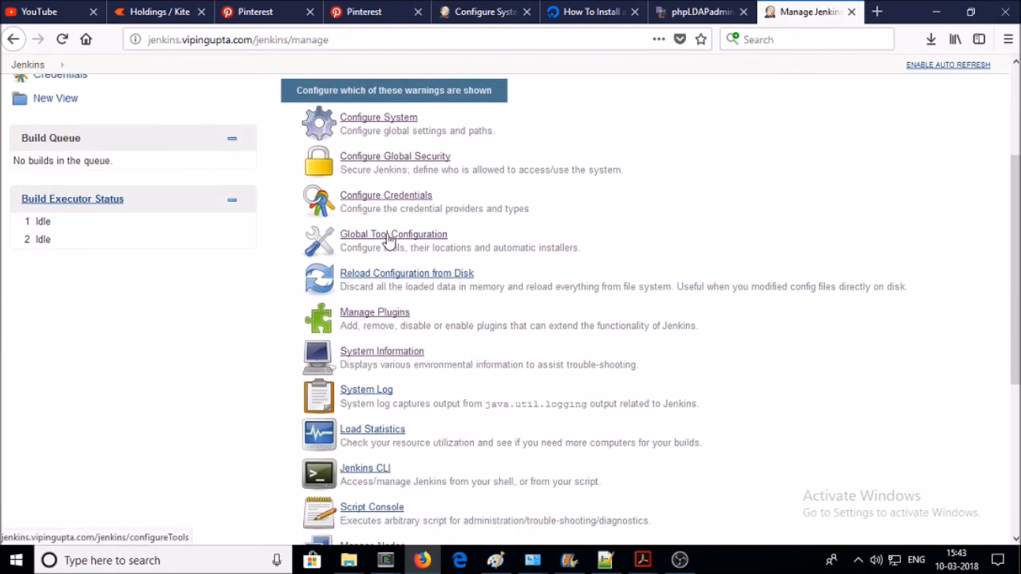
pyautogui.click(391, 321)
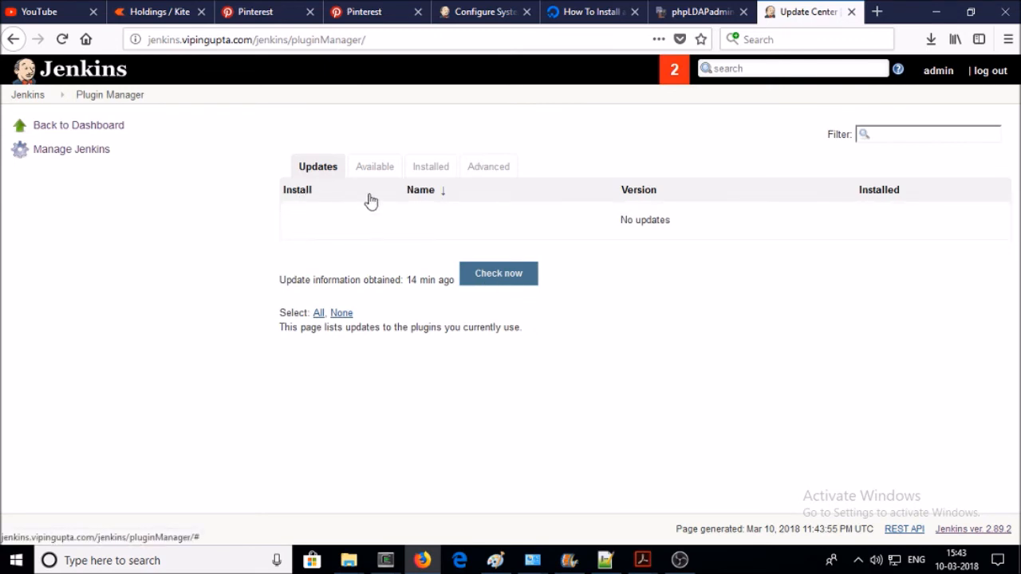
pyautogui.click(324, 171)
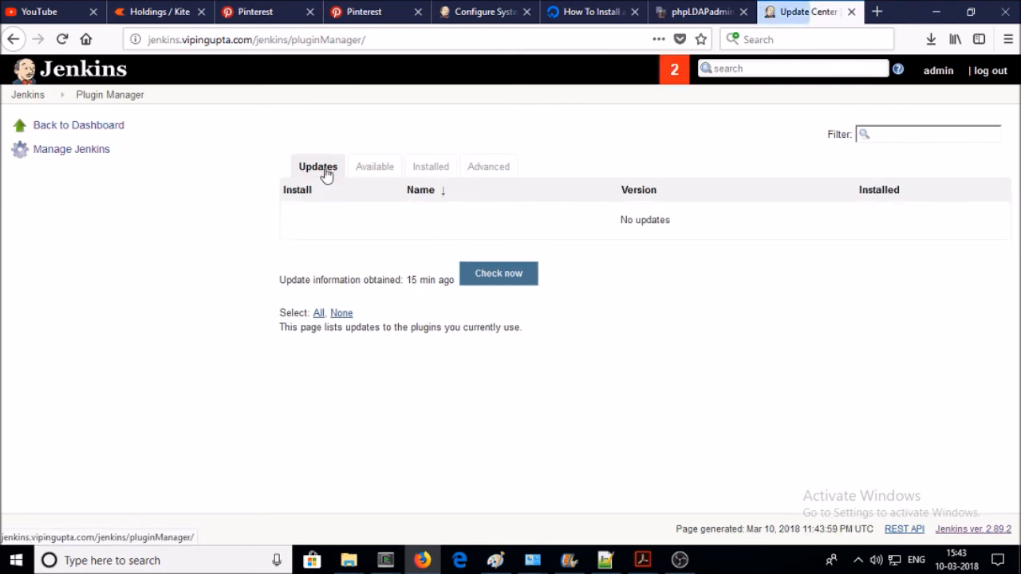
pyautogui.click(418, 167)
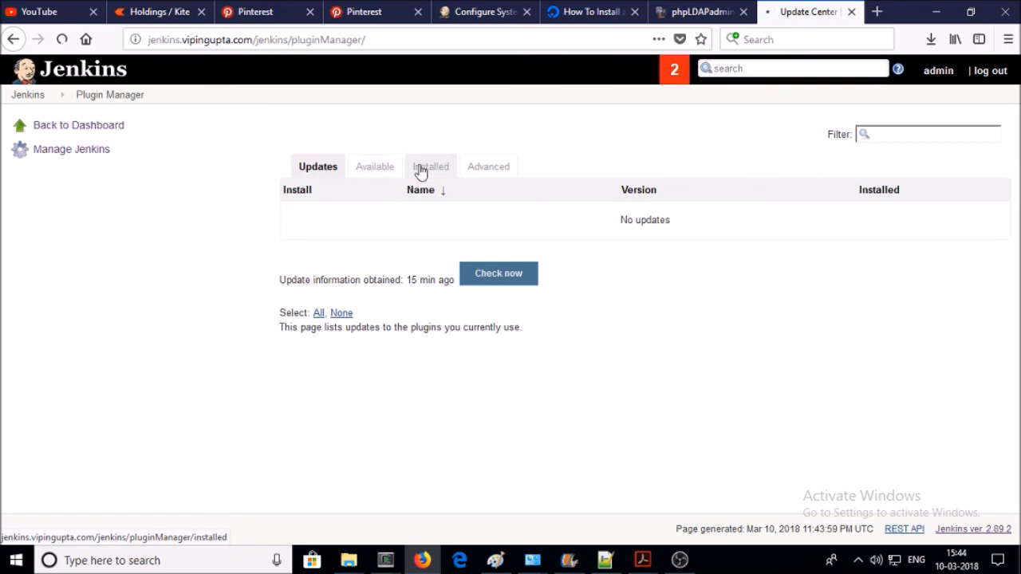
# - Scroll through the list of installed plugins
pyautogui.scroll(-2, 518, 287)
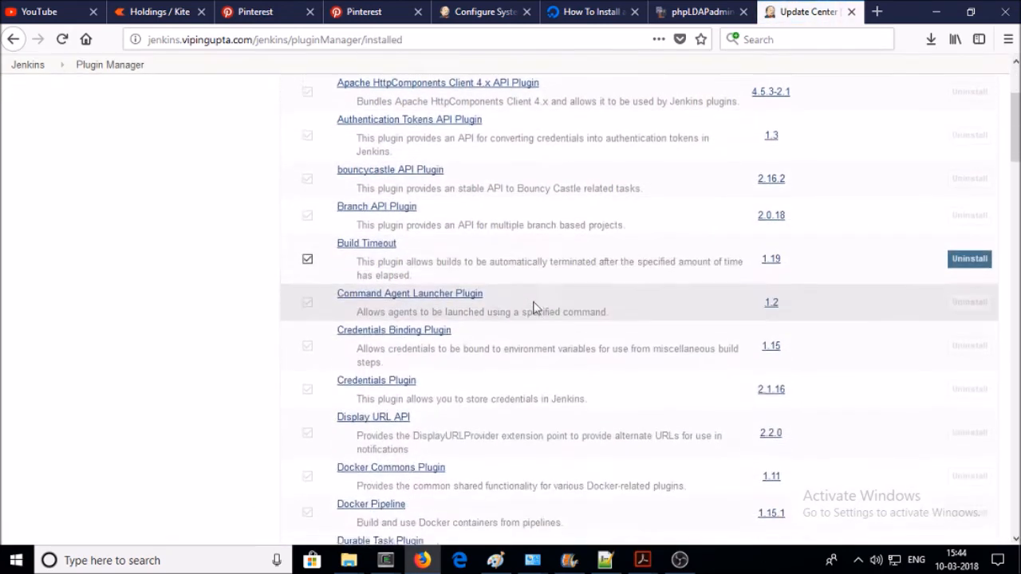
pyautogui.scroll(-5, 460, 199)
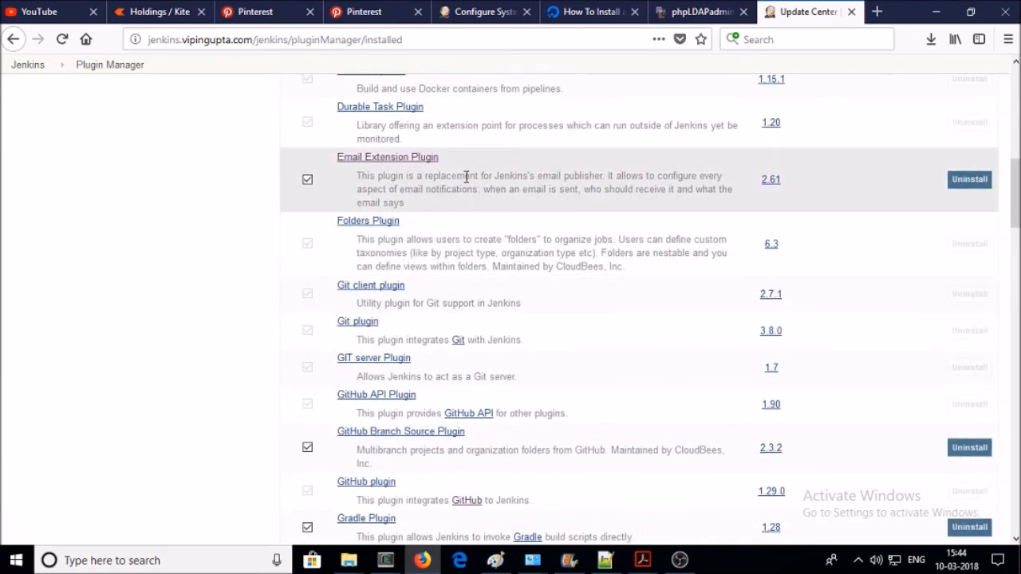
pyautogui.scroll(-4, 462, 239)
pyautogui.scroll(-16, 460, 353)
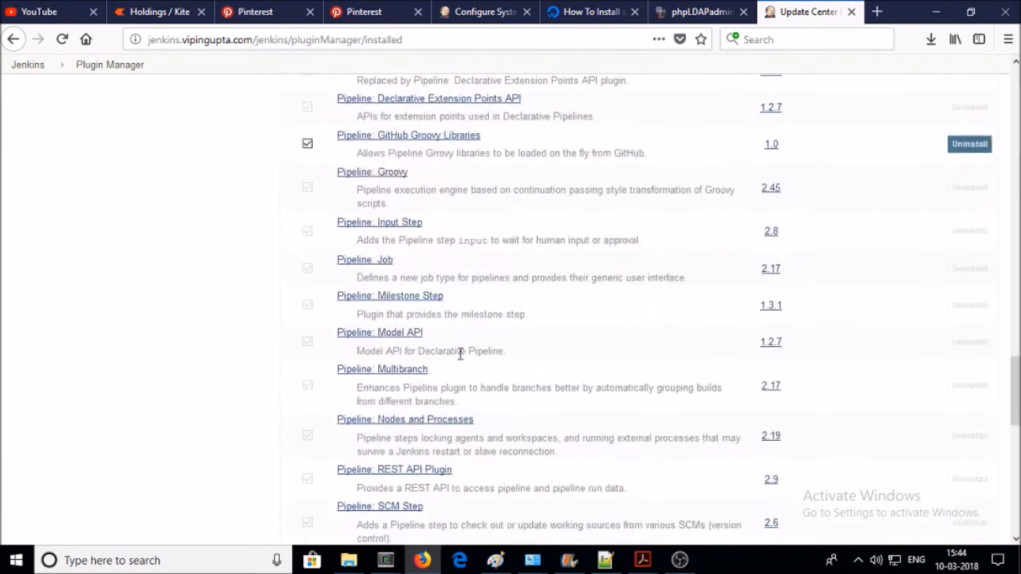
pyautogui.scroll(5, 462, 351)
pyautogui.scroll(2, 475, 319)
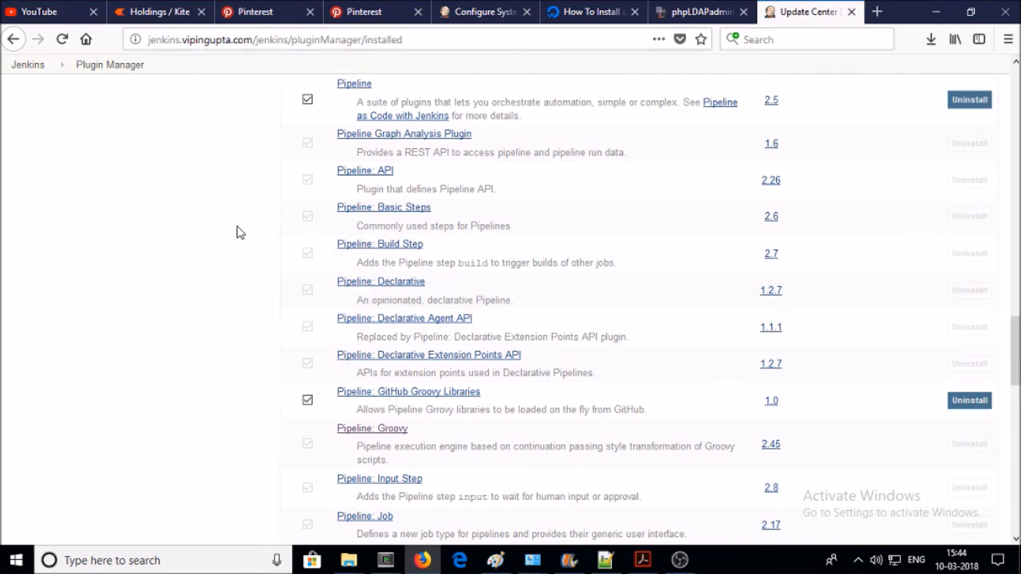
pyautogui.scroll(10, 236, 232)
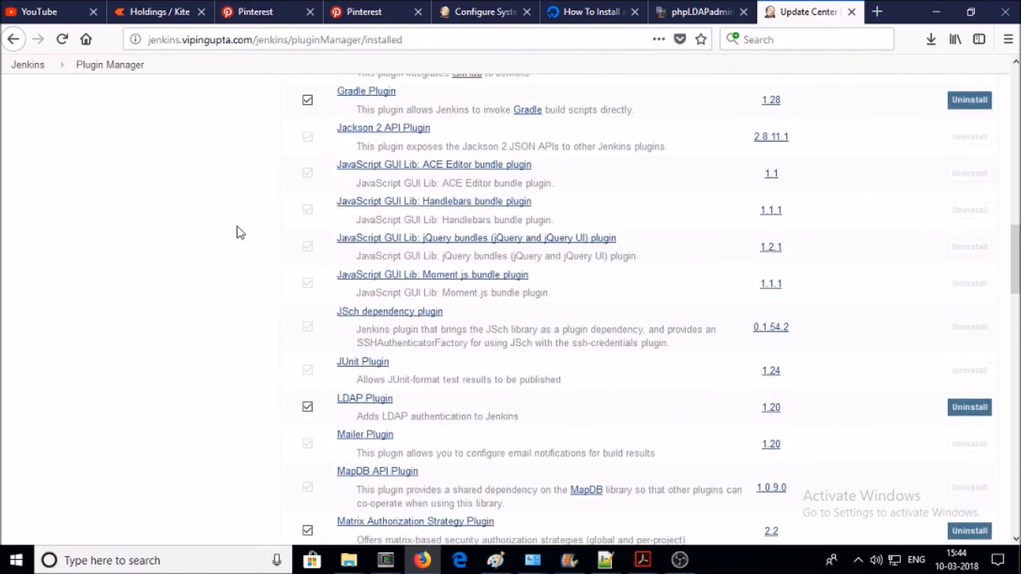
pyautogui.scroll(10, 237, 232)
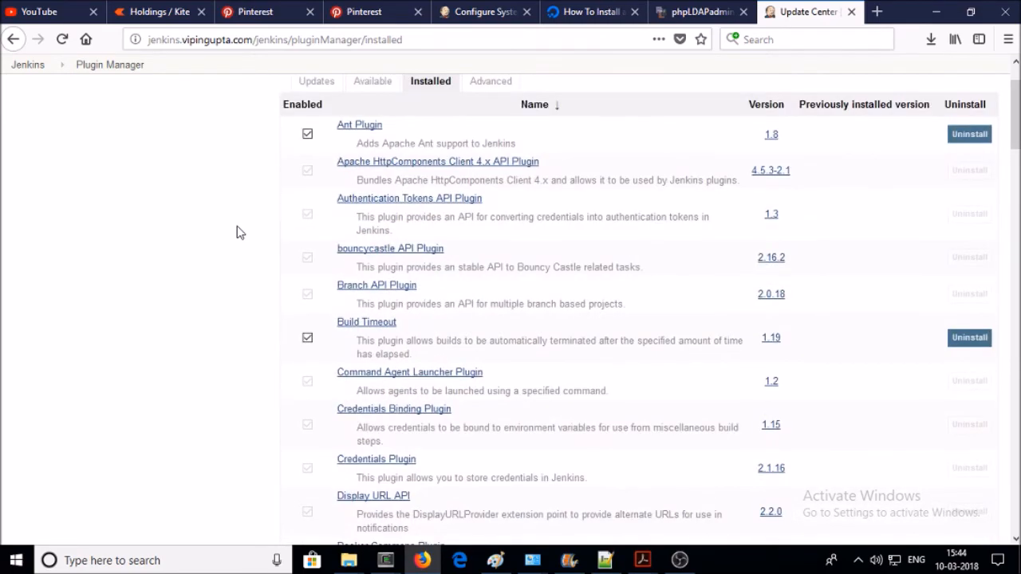
pyautogui.scroll(2, 237, 233)
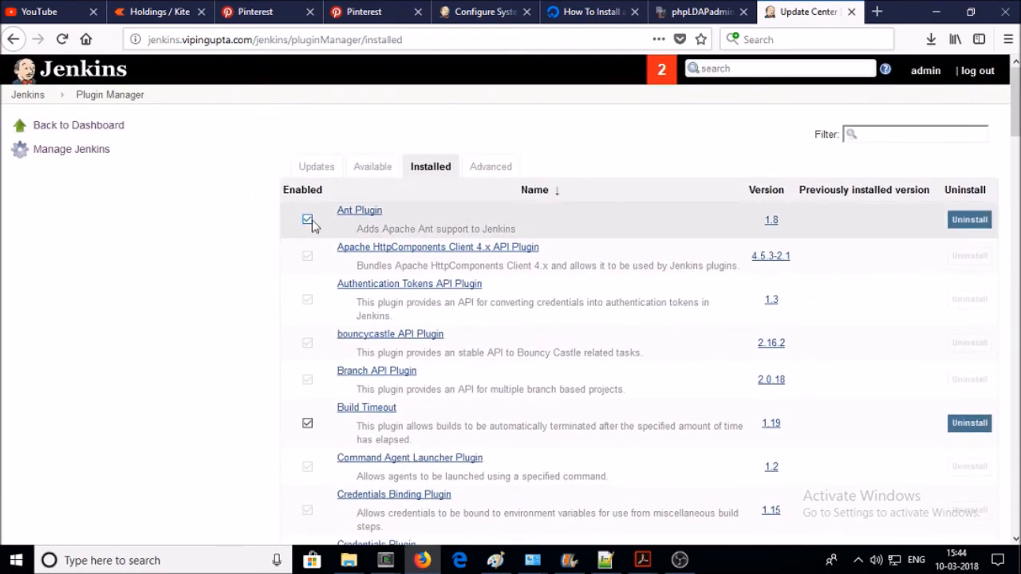
pyautogui.scroll(-12, 221, 226)
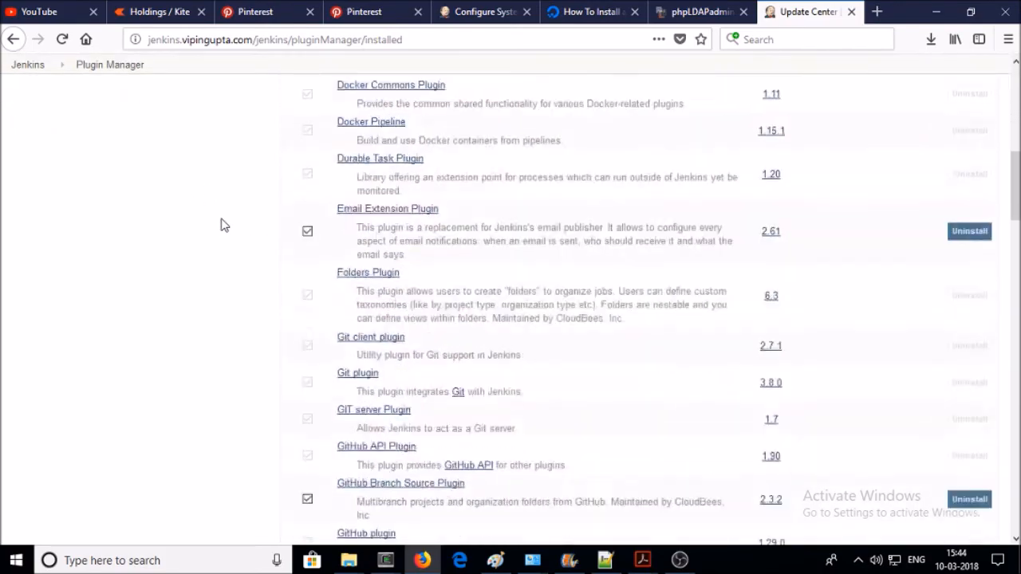
pyautogui.scroll(-10, 221, 225)
pyautogui.scroll(14, 223, 221)
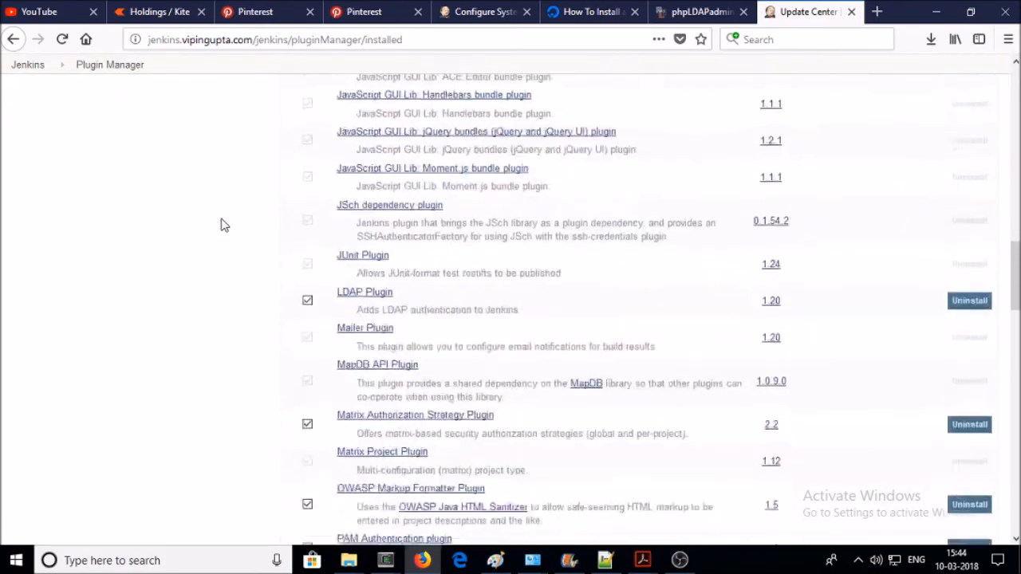
pyautogui.scroll(8, 225, 221)
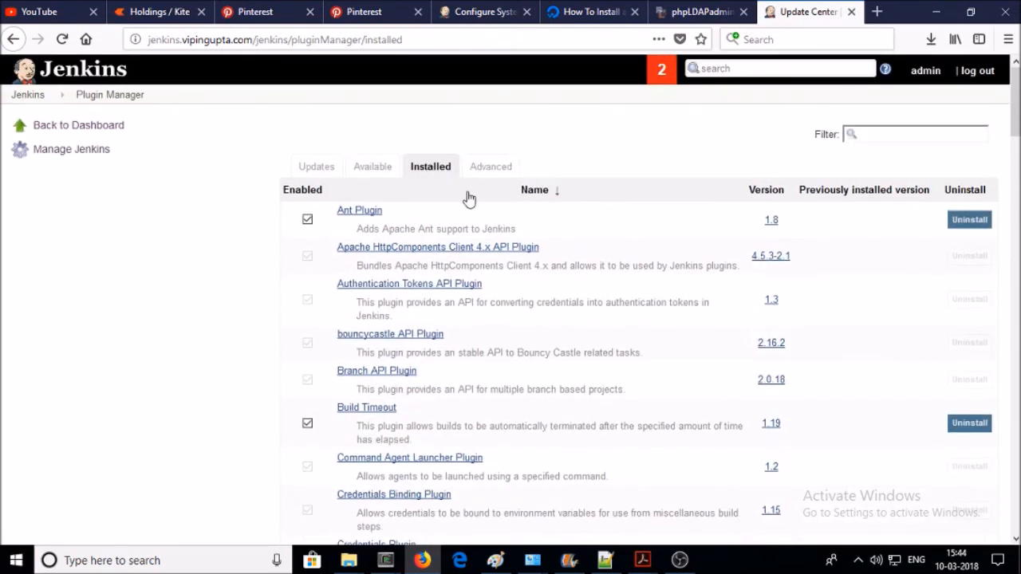
# - Filter the installed plugins by 'ant' to confirm Ant Plugin 1.8 is present
pyautogui.click(868, 135)
pyautogui.write('ant')
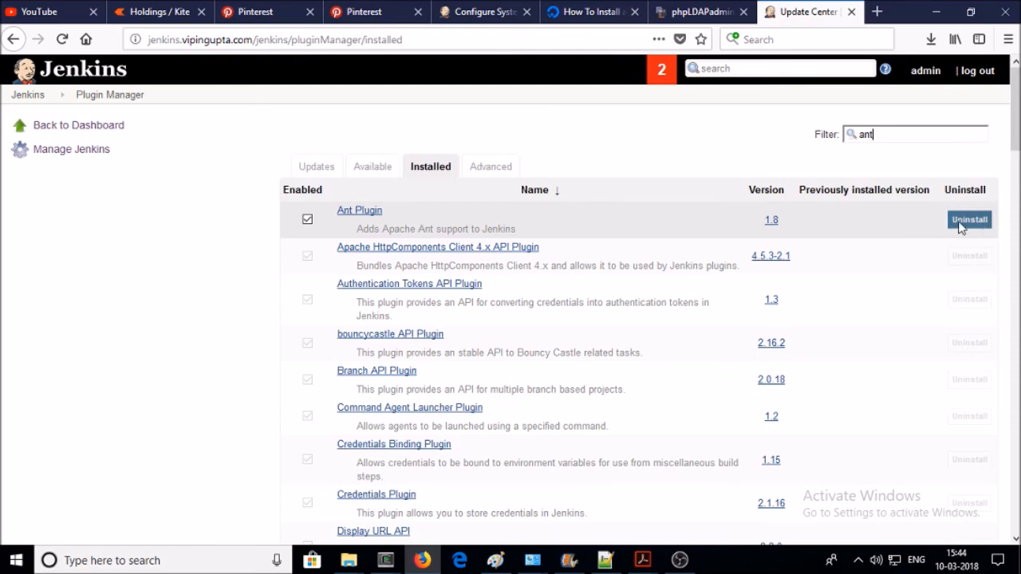
pyautogui.scroll(-5, 467, 269)
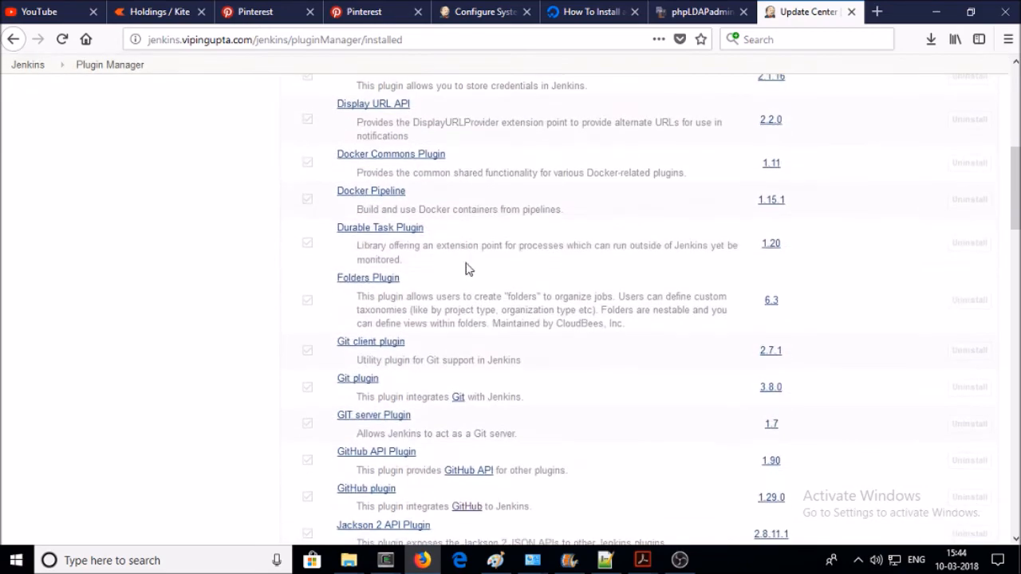
pyautogui.scroll(-5, 468, 269)
pyautogui.scroll(7, 459, 239)
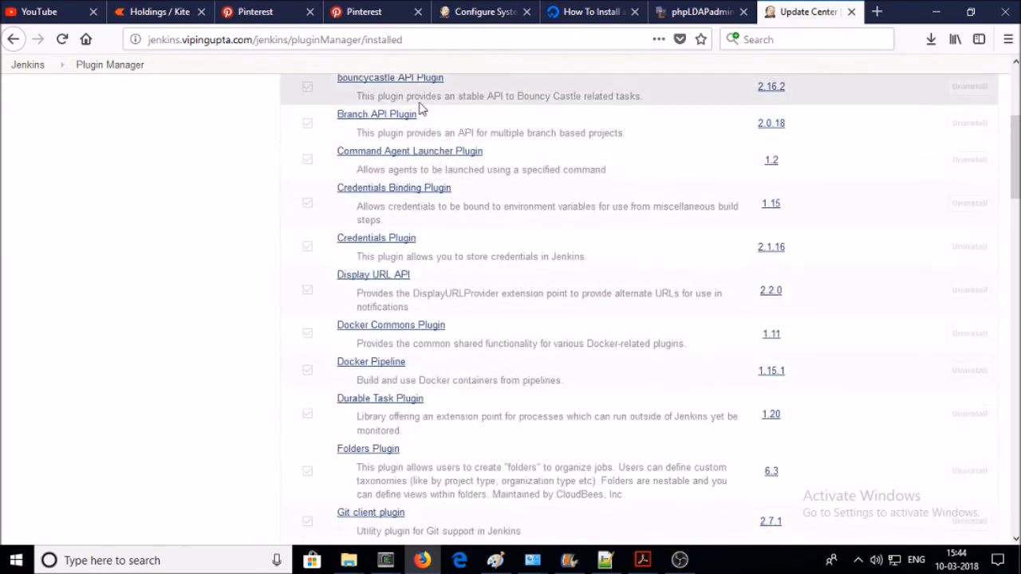
pyautogui.scroll(2, 414, 335)
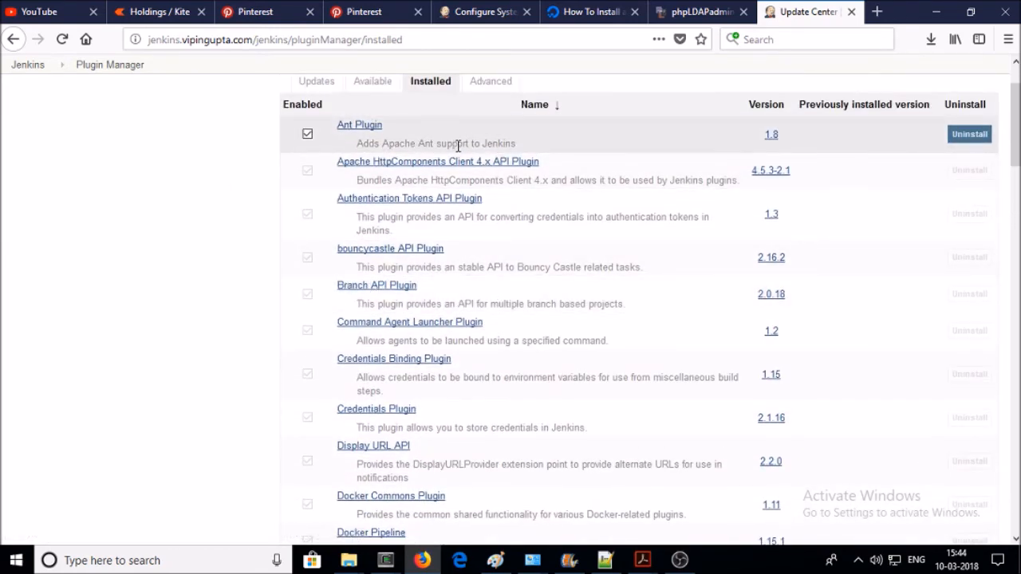
pyautogui.scroll(2, 415, 168)
# - Show the Available plugins tab and look through its list of installable plugins
pyautogui.click(375, 168)
pyautogui.scroll(-5, 447, 303)
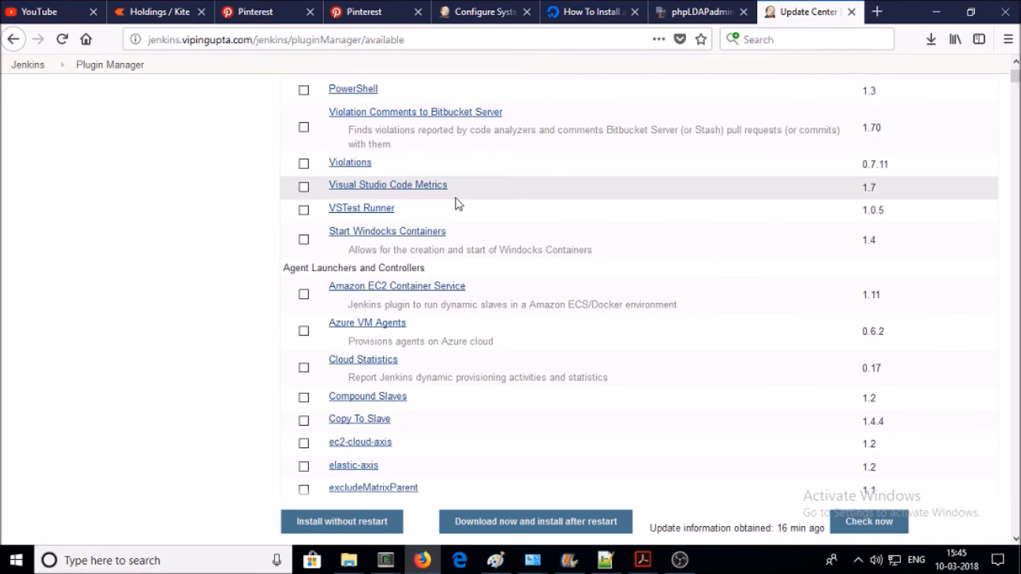
pyautogui.scroll(-10, 456, 204)
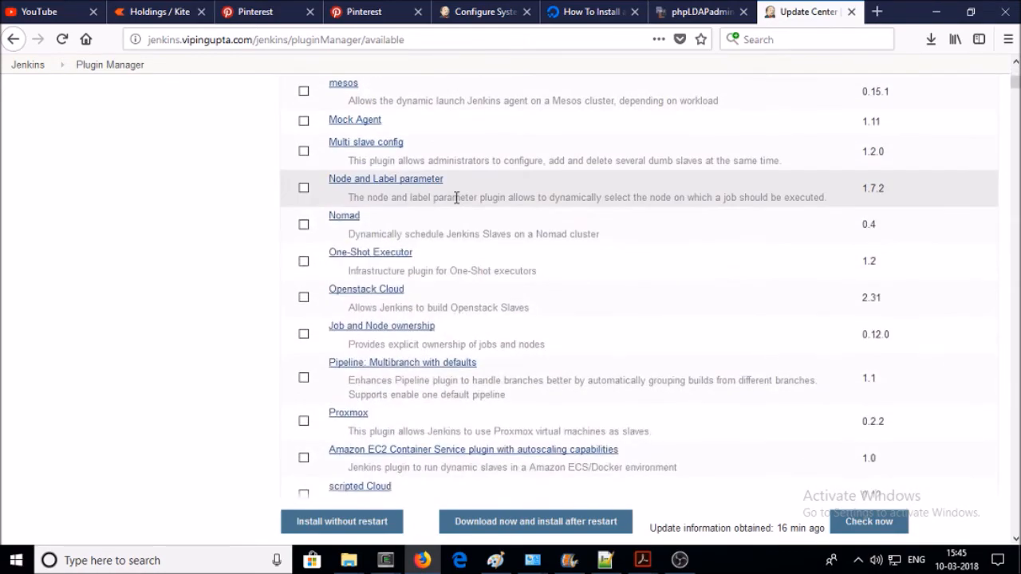
pyautogui.scroll(15, 456, 199)
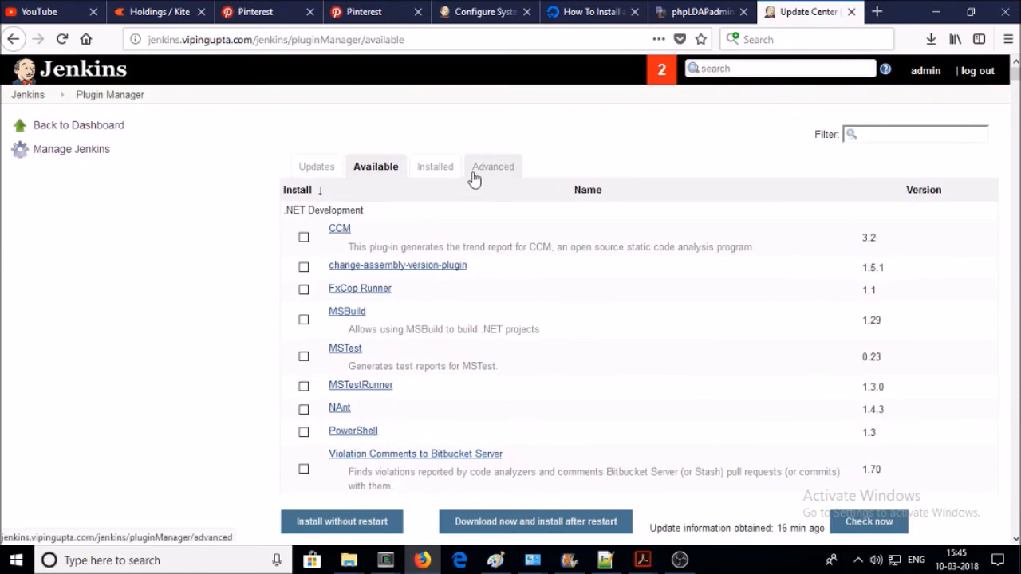
# - Copy 'Matrix Authorization Strategy' from line 7 of the Notepad++ notes and return to Jenkins
pyautogui.click(604, 559)
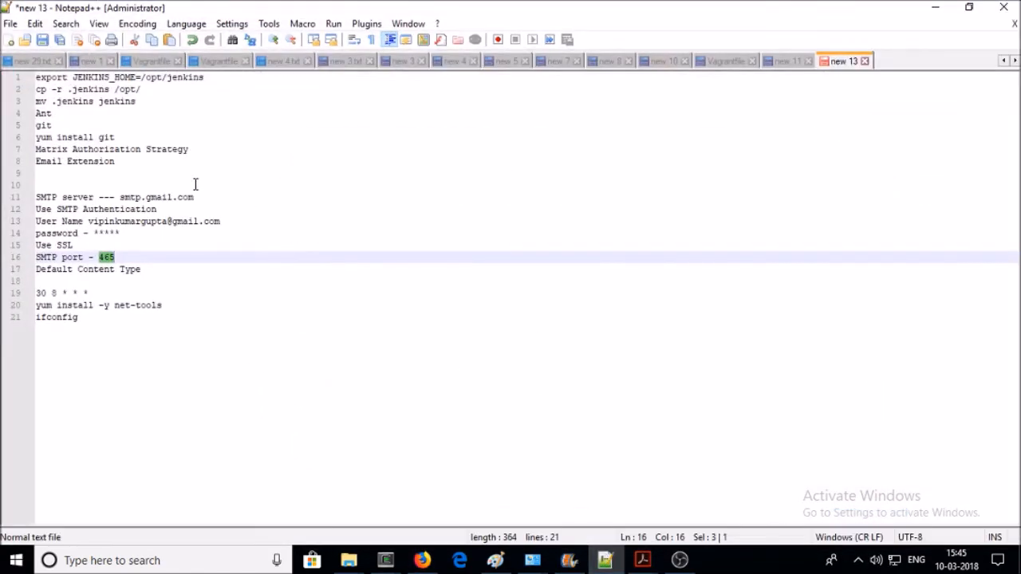
pyautogui.moveTo(197, 148); pyautogui.dragTo(35, 149)
pyautogui.hotkey('ctrl', 'c')
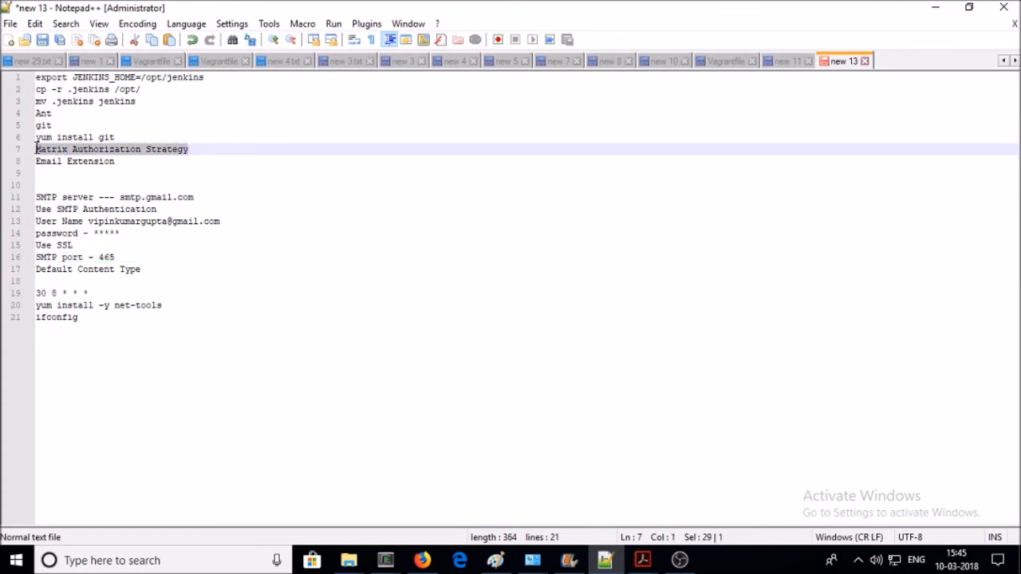
pyautogui.click(936, 7)
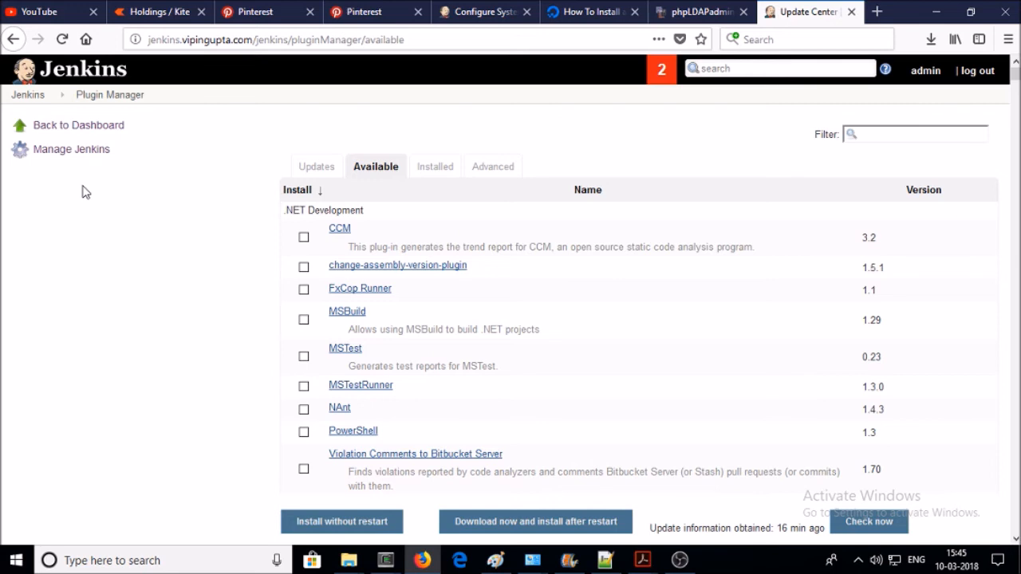
# - Filter the available plugins for 'Matrix Authorization Strategy', reloading the Available list and retrying
pyautogui.click(892, 142)
pyautogui.hotkey('ctrl', 'v')
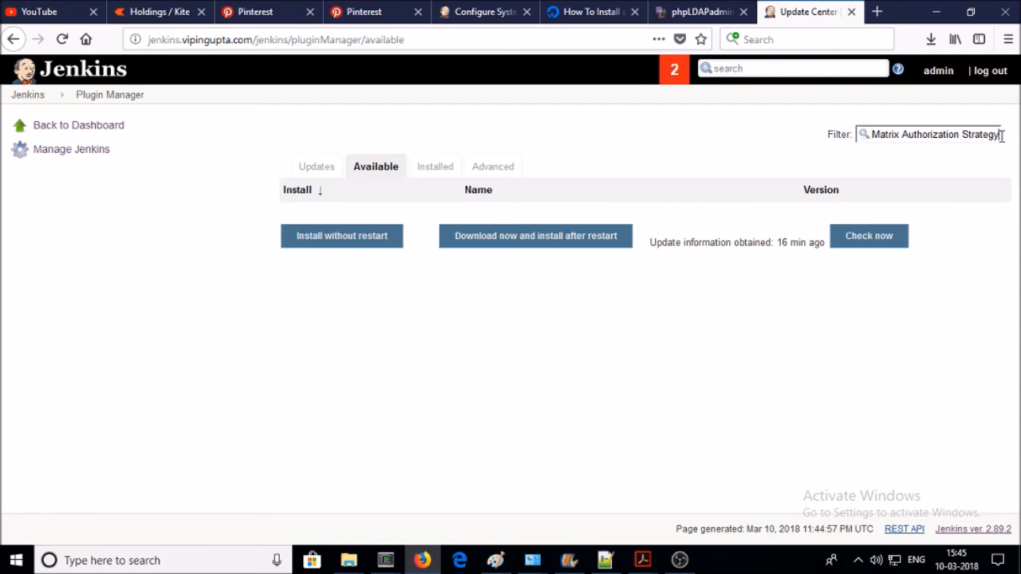
pyautogui.press('BackSpace')
pyautogui.press('BackSpace')
pyautogui.press('BackSpace')
pyautogui.click(431, 172)
pyautogui.click(375, 169)
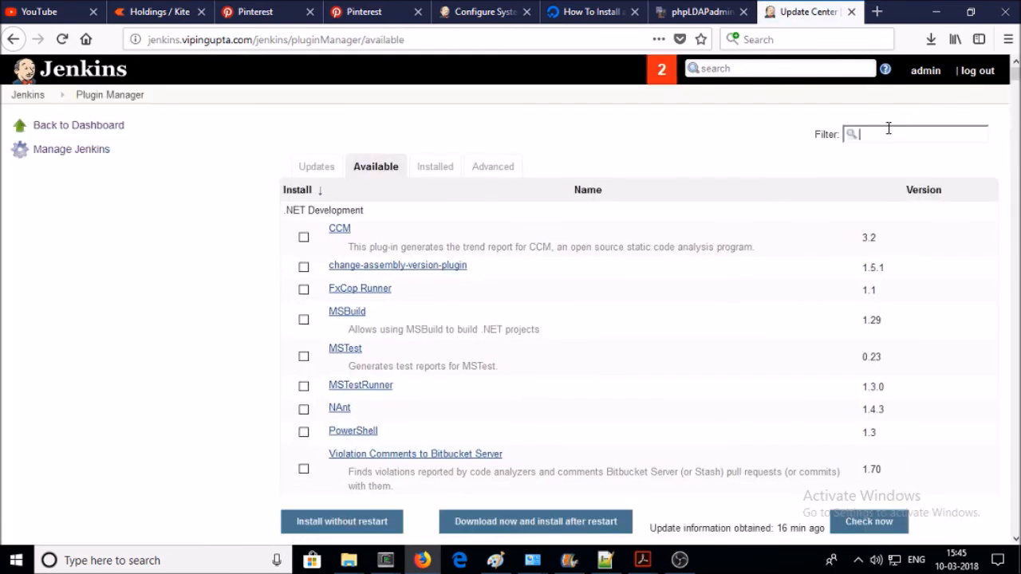
pyautogui.click(888, 128)
pyautogui.hotkey('ctrl', 'v')
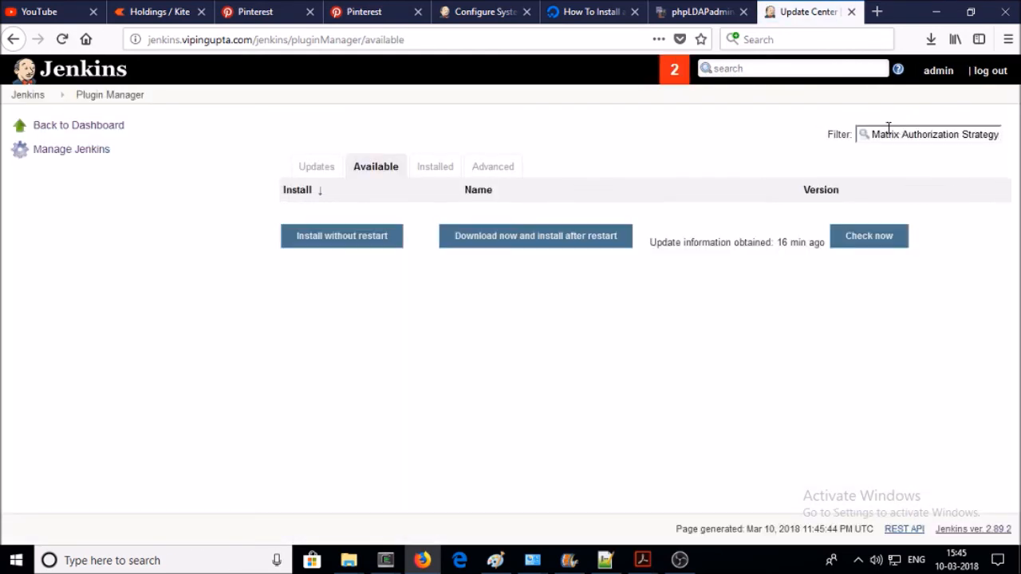
pyautogui.press('BackSpace')
pyautogui.press('BackSpace')
pyautogui.press('BackSpace')
pyautogui.press('BackSpace')
pyautogui.press('BackSpace')
pyautogui.press('BackSpace')
pyautogui.press('BackSpace')
pyautogui.press('BackSpace')
pyautogui.press('BackSpace')
# - Refresh plugin information from the update site, then filter the list by 'ldap'
pyautogui.click(886, 250)
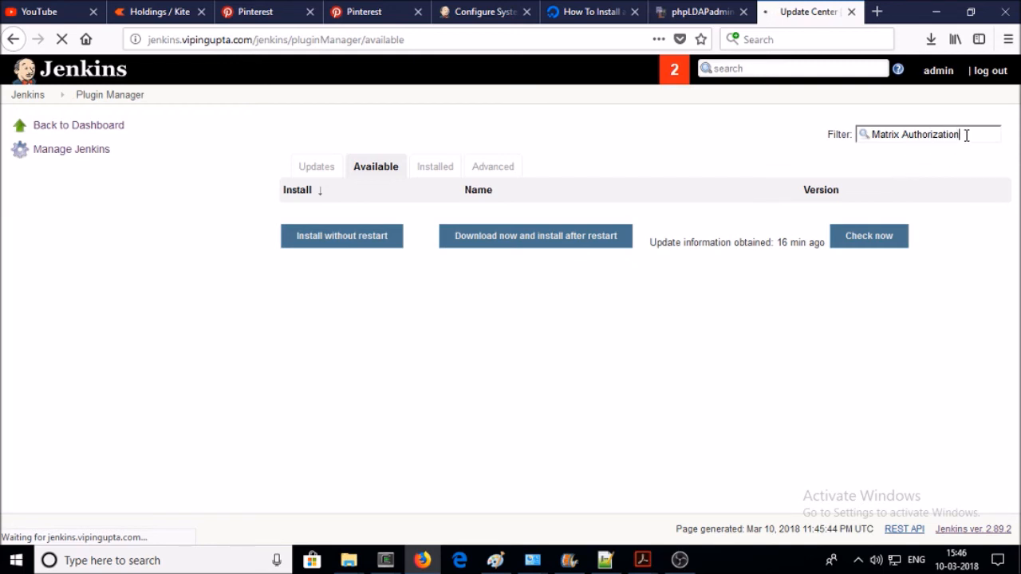
pyautogui.press('BackSpace')
pyautogui.press('BackSpace')
pyautogui.press('BackSpace')
pyautogui.press('BackSpace')
pyautogui.press('BackSpace')
pyautogui.press('BackSpace')
pyautogui.press('BackSpace')
pyautogui.press('BackSpace')
pyautogui.press('BackSpace')
pyautogui.press('BackSpace')
pyautogui.press('BackSpace')
pyautogui.press('BackSpace')
pyautogui.press('BackSpace')
pyautogui.press('BackSpace')
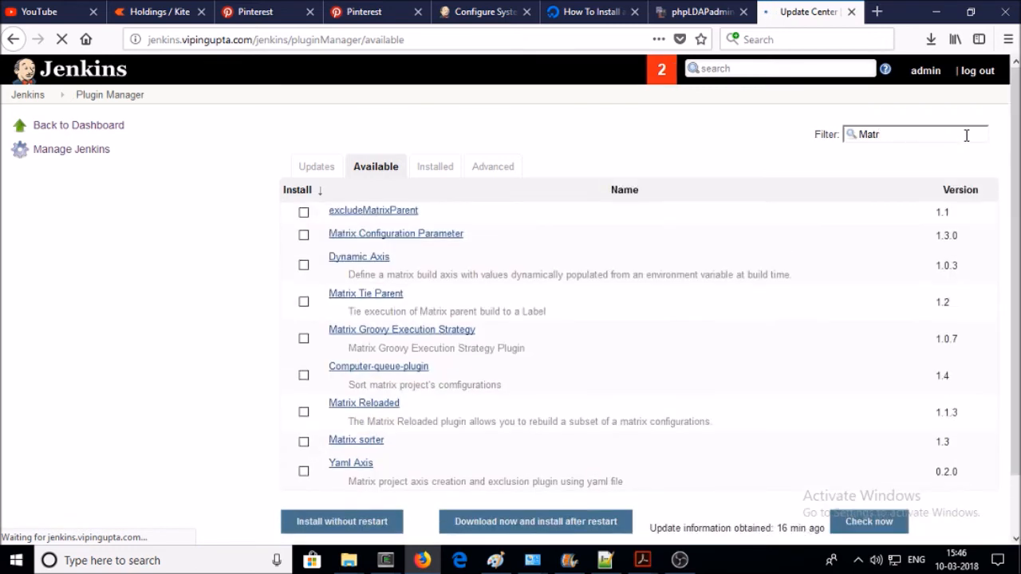
pyautogui.press('BackSpace')
pyautogui.press('BackSpace')
pyautogui.press('BackSpace')
pyautogui.press('BackSpace')
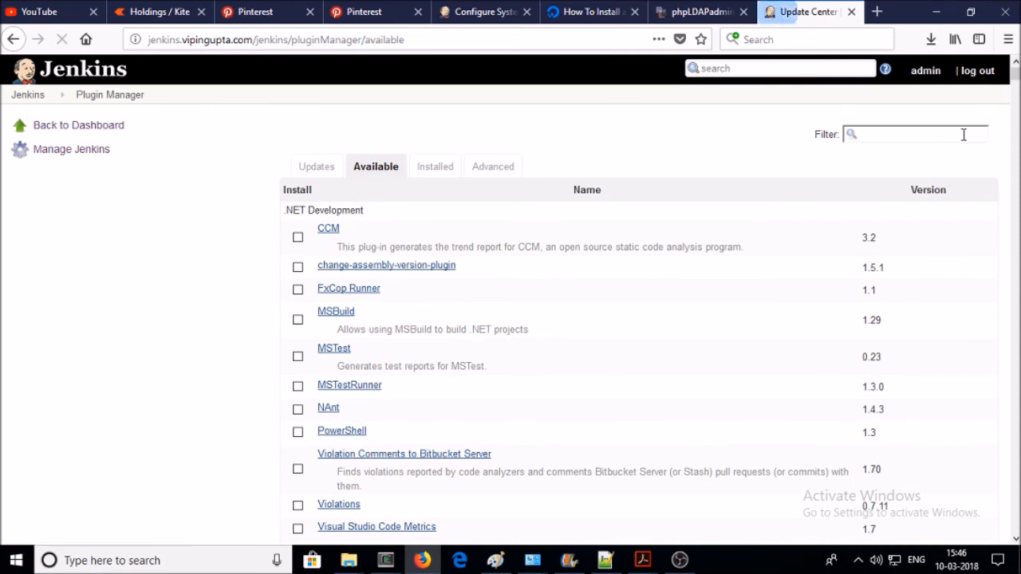
pyautogui.hotkey('ctrl', 'v')
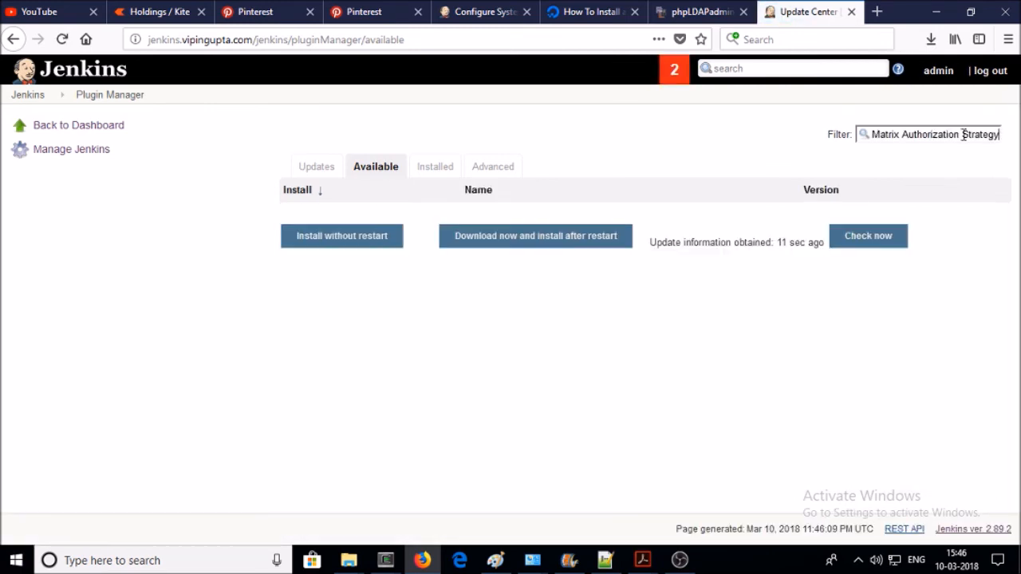
pyautogui.press('BackSpace')
pyautogui.press('BackSpace')
pyautogui.press('BackSpace')
pyautogui.press('BackSpace')
pyautogui.press('BackSpace')
pyautogui.press('BackSpace')
pyautogui.press('BackSpace')
pyautogui.press('BackSpace')
pyautogui.press('BackSpace')
pyautogui.press('BackSpace')
pyautogui.press('BackSpace')
pyautogui.press('BackSpace')
pyautogui.press('BackSpace')
pyautogui.press('BackSpace')
pyautogui.press('BackSpace')
pyautogui.press('BackSpace')
pyautogui.press('BackSpace')
pyautogui.press('BackSpace')
pyautogui.press('BackSpace')
pyautogui.press('BackSpace')
pyautogui.press('BackSpace')
pyautogui.press('BackSpace')
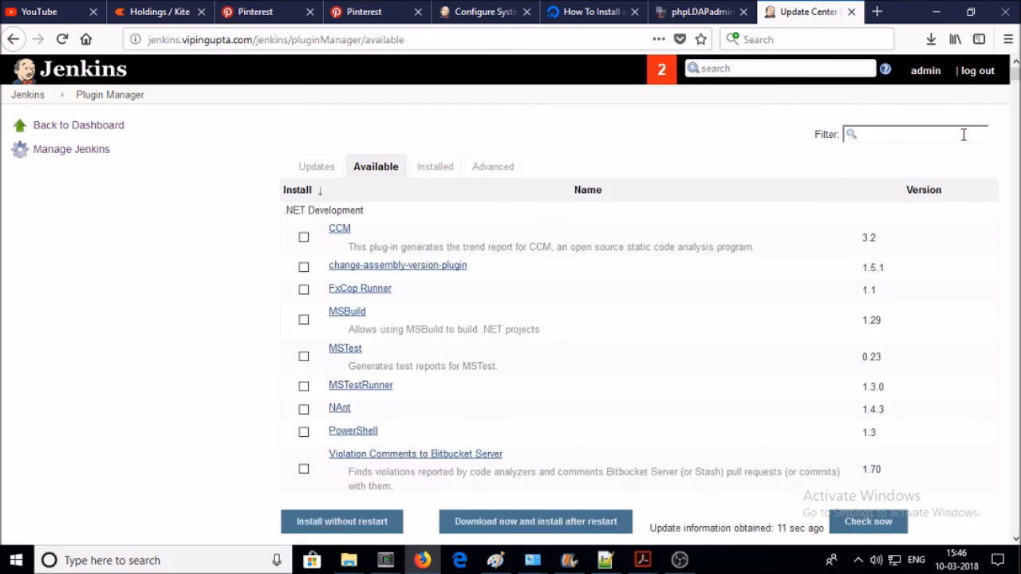
pyautogui.write('ldap')
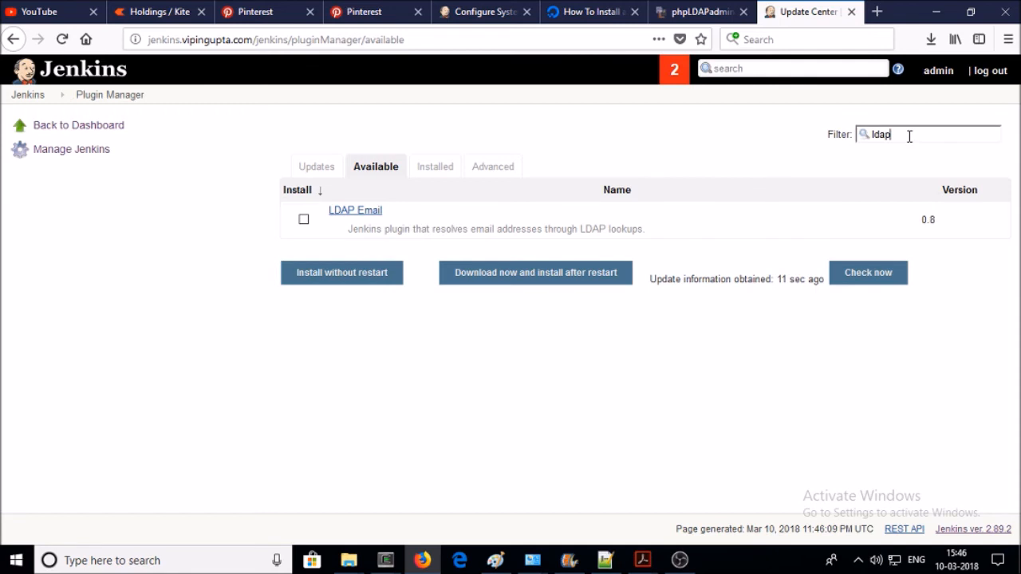
# - Empty the Filter box after retrying the Matrix search, and browse the full unfiltered plugin list
pyautogui.press('BackSpace')
pyautogui.press('BackSpace')
pyautogui.press('BackSpace')
pyautogui.press('BackSpace')
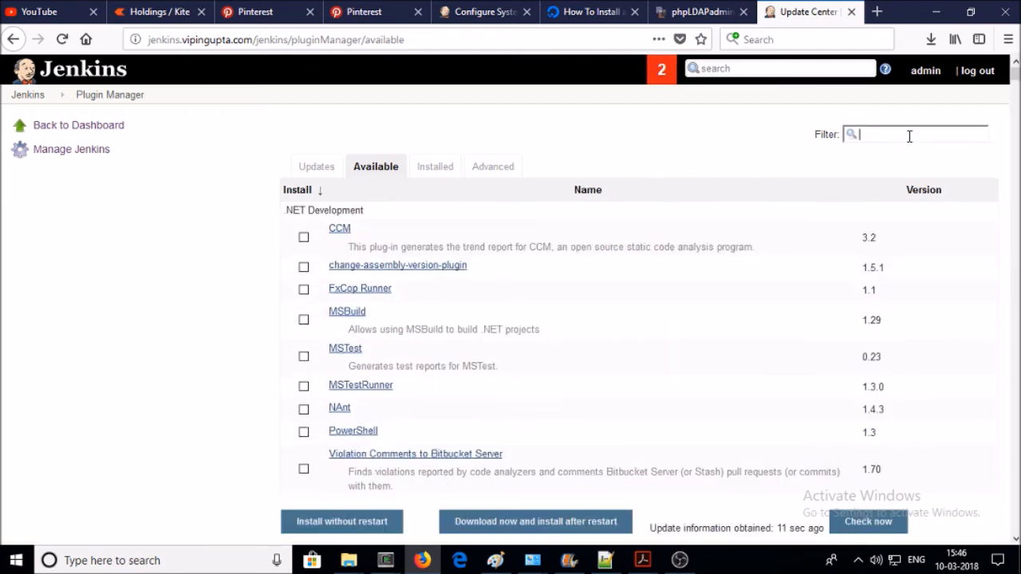
pyautogui.hotkey('ctrl', 'v')
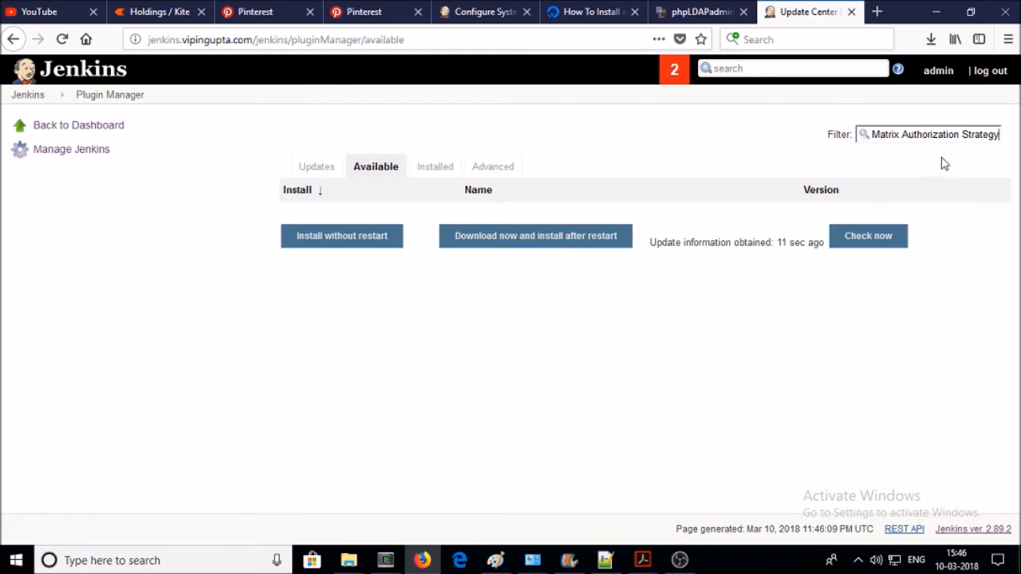
pyautogui.moveTo(899, 136); pyautogui.dragTo(788, 139)
pyautogui.press('BackSpace')
pyautogui.press('BackSpace')
pyautogui.press('BackSpace')
pyautogui.press('BackSpace')
pyautogui.press('BackSpace')
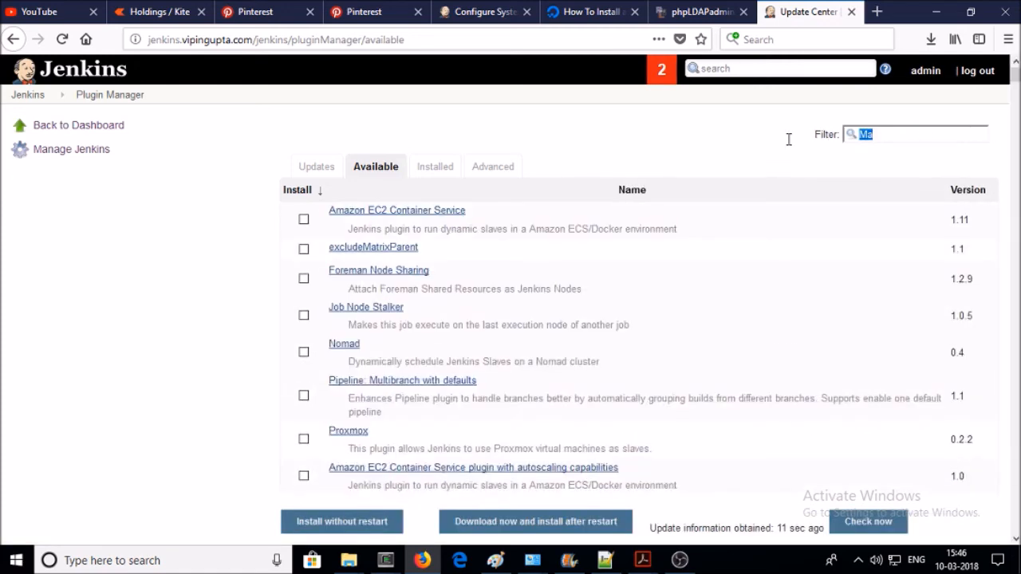
pyautogui.press('BackSpace')
pyautogui.scroll(-4, 247, 295)
pyautogui.scroll(-6, 247, 295)
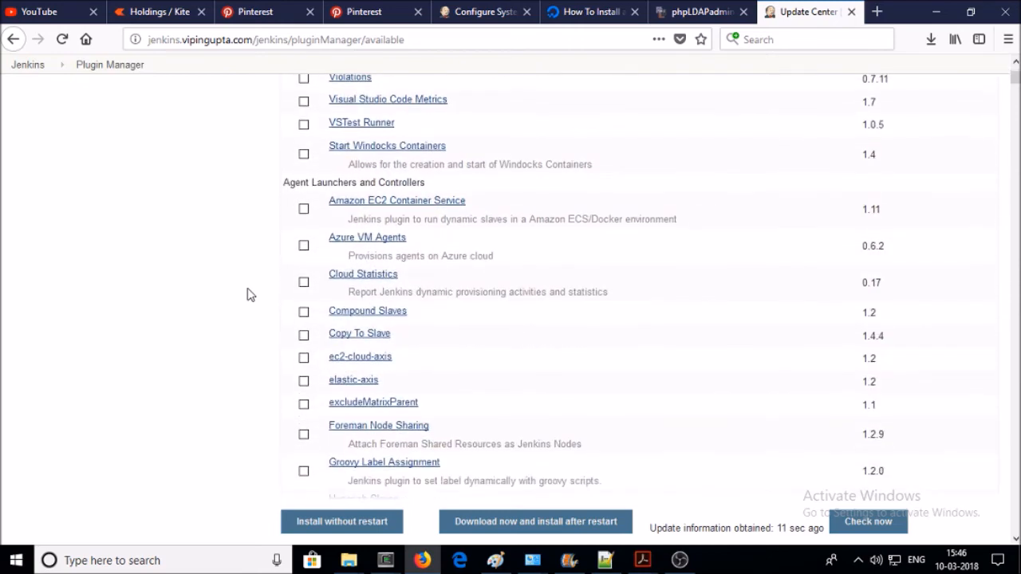
pyautogui.scroll(-14, 247, 295)
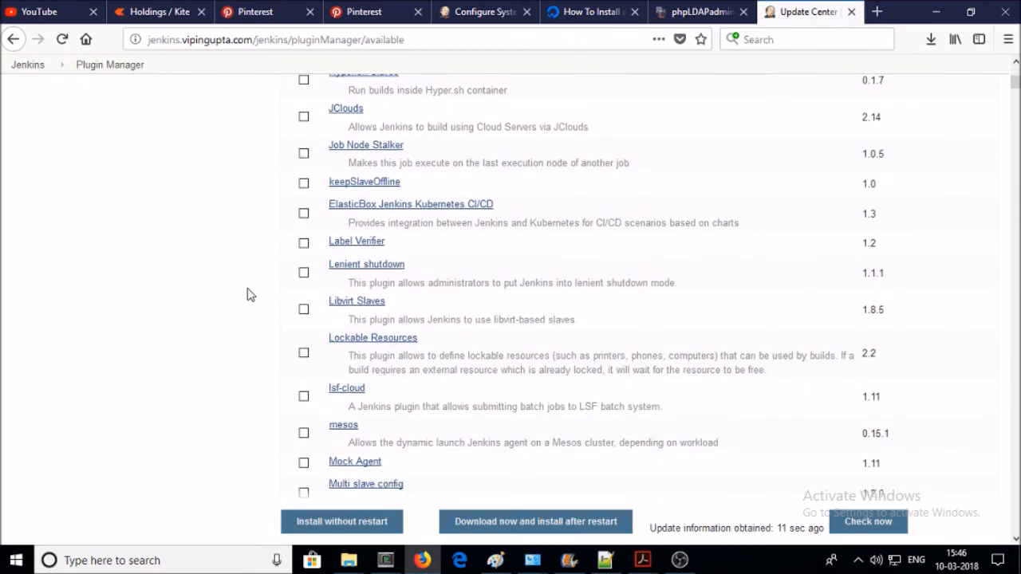
pyautogui.scroll(-8, 247, 295)
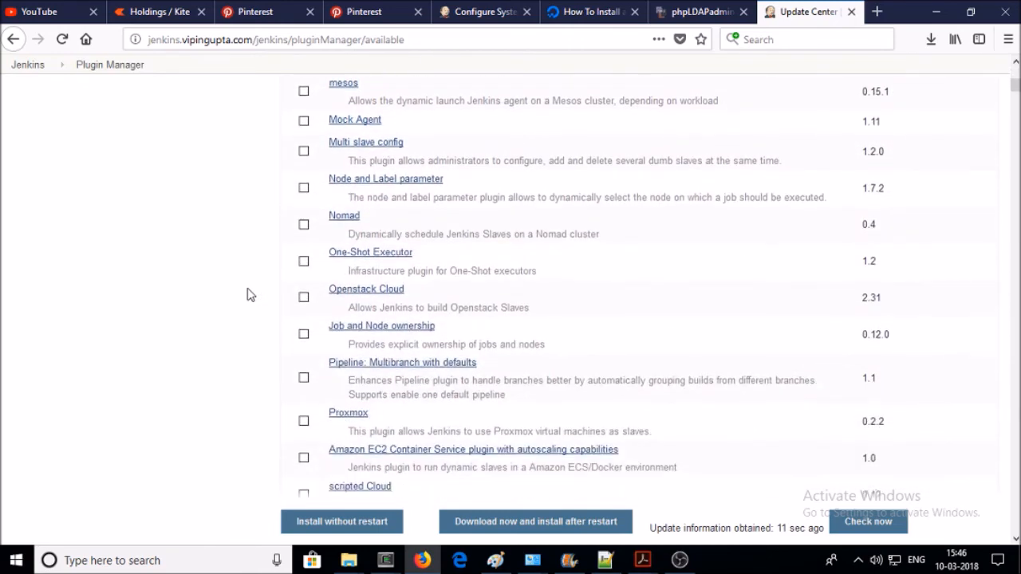
pyautogui.scroll(-3, 248, 295)
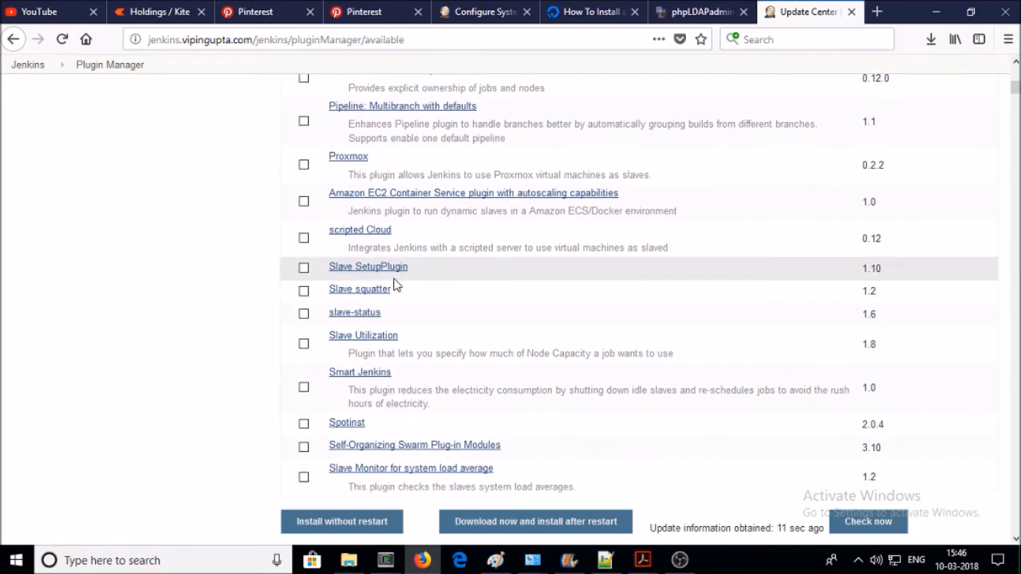
pyautogui.scroll(-15, 614, 274)
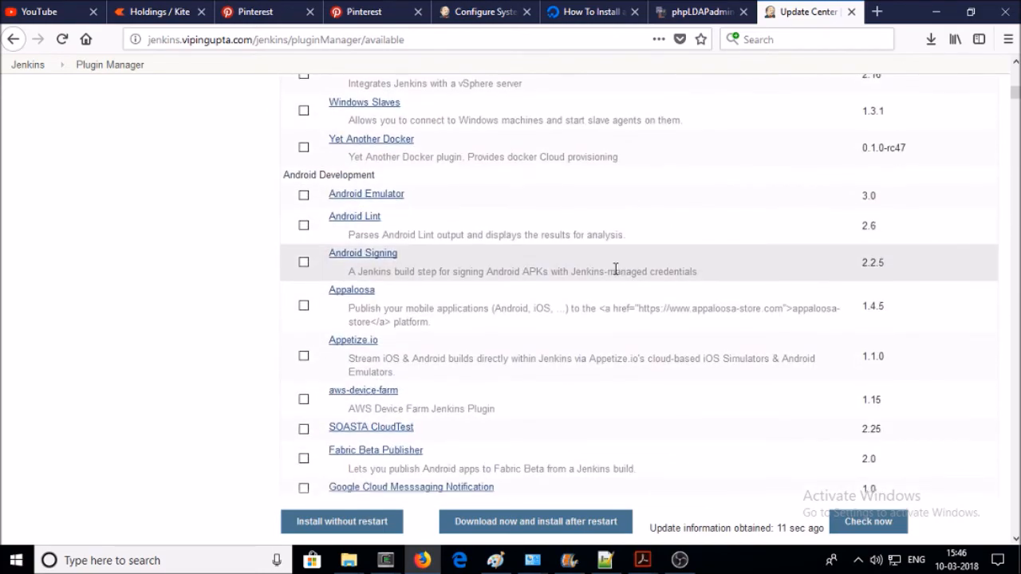
pyautogui.scroll(20, 614, 269)
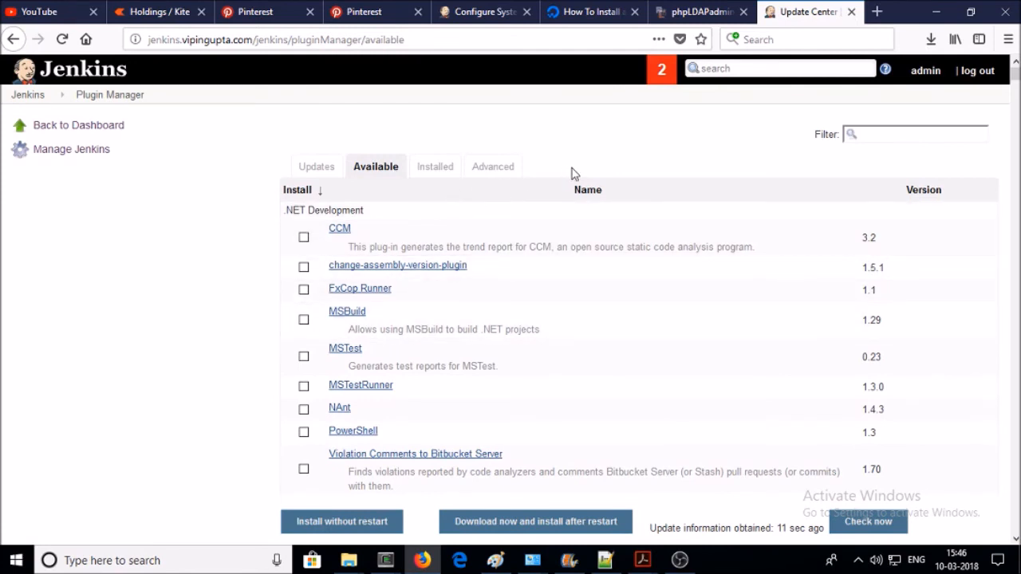
# - Tick the PowerShell plugin, filtering by 'powe', and install it without restart
pyautogui.click(853, 133)
pyautogui.click(307, 436)
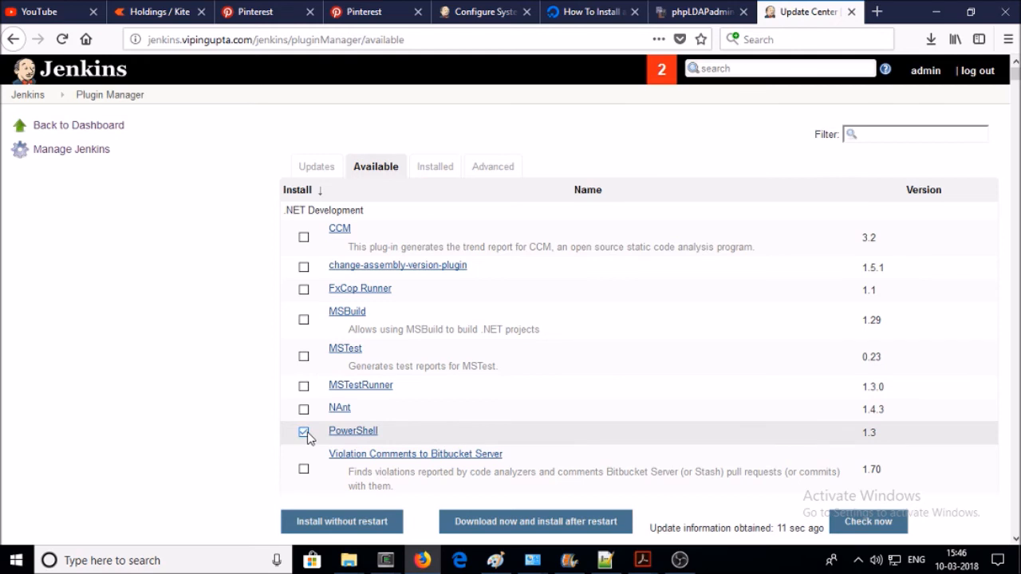
pyautogui.scroll(-2, 550, 390)
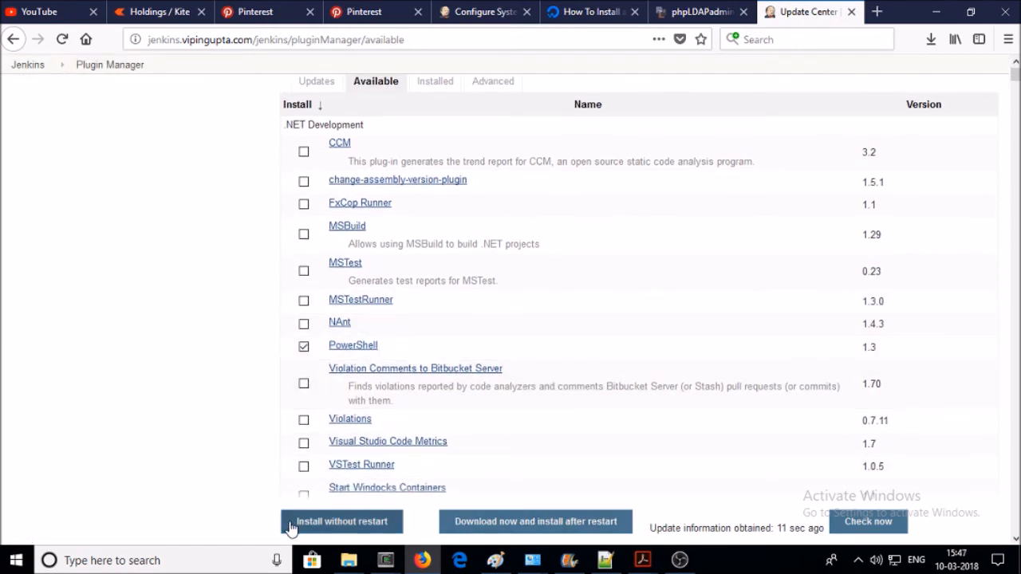
pyautogui.scroll(-4, 91, 391)
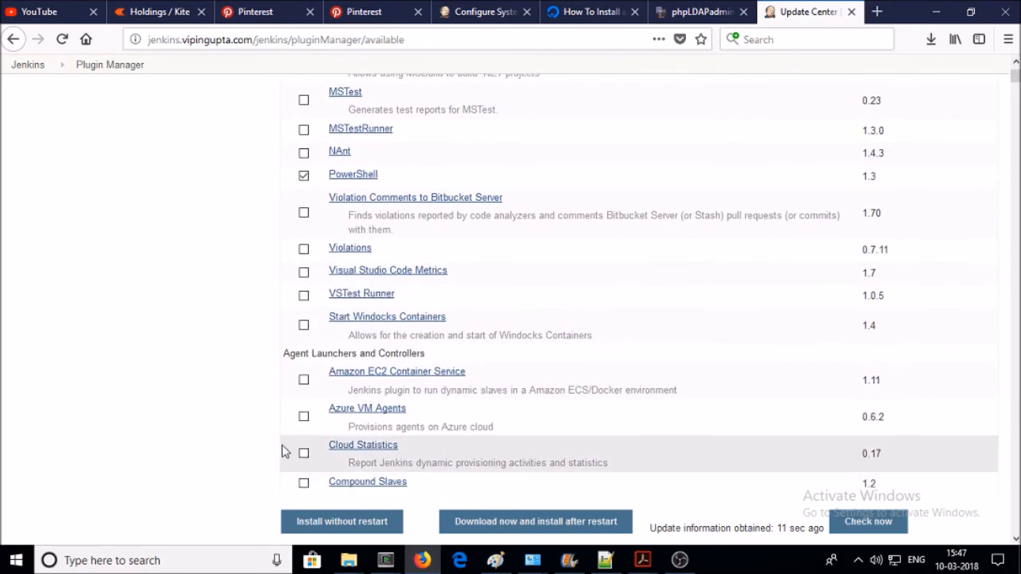
pyautogui.scroll(6, 751, 200)
pyautogui.click(875, 134)
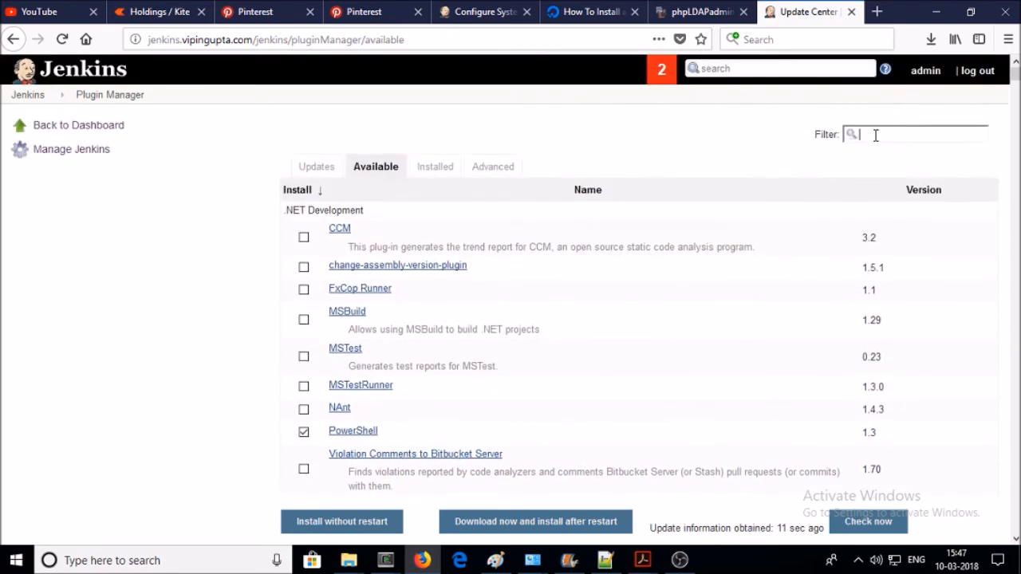
pyautogui.write('power')
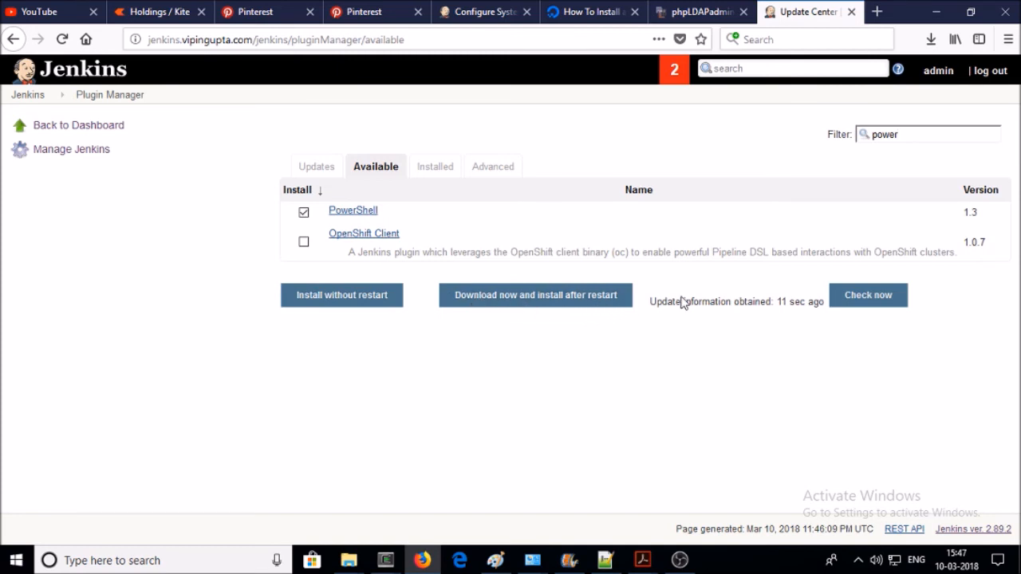
pyautogui.click(354, 310)
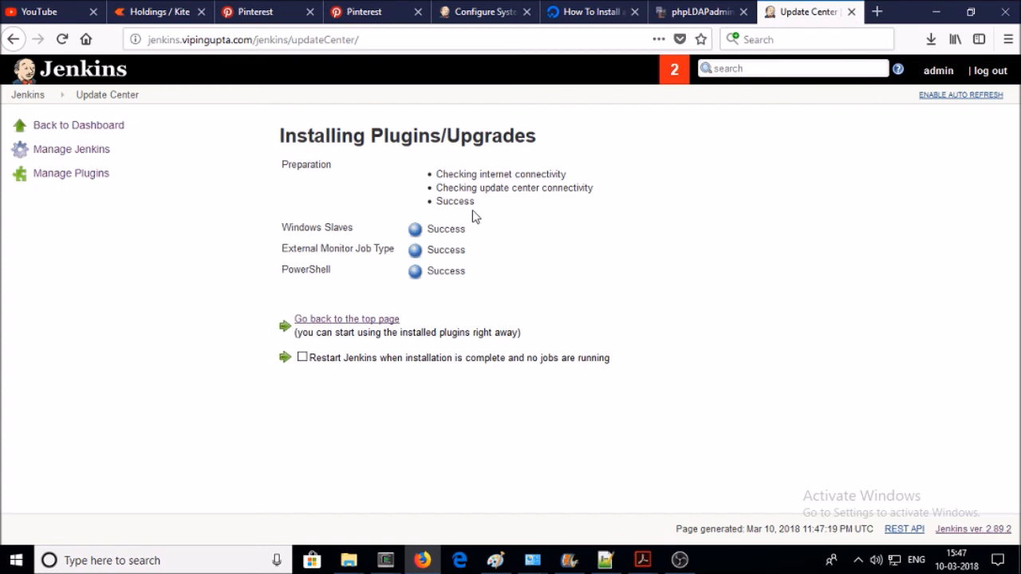
# - Restart Jenkins once installation completes, log back in as admin, and go to Manage Jenkins
pyautogui.click(303, 357)
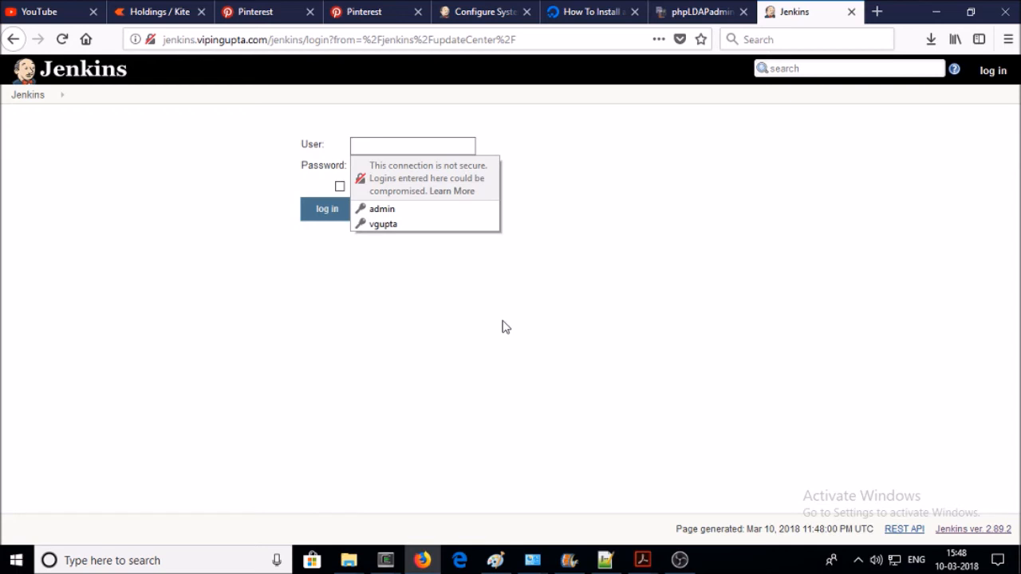
pyautogui.write('a')
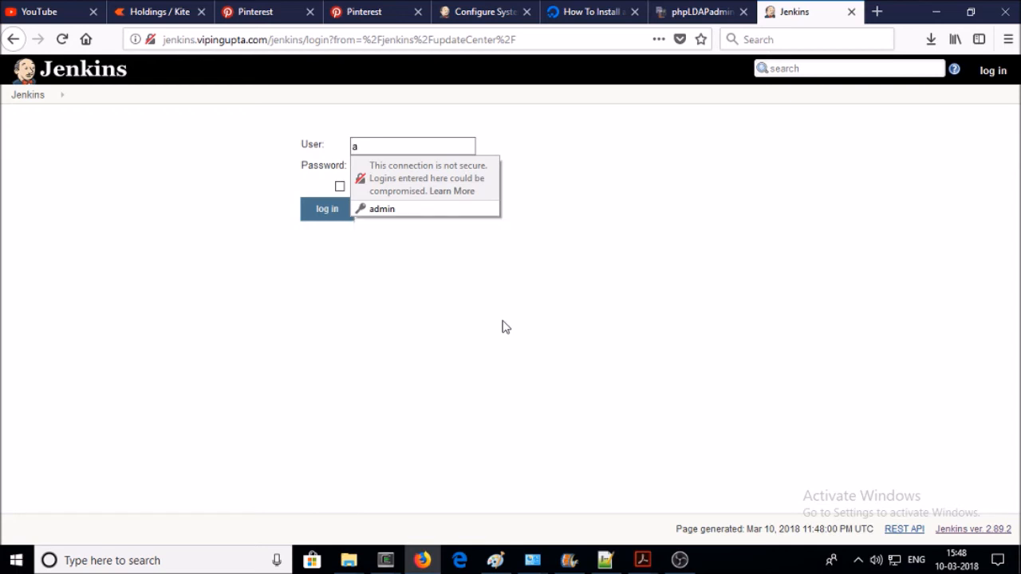
pyautogui.write('dmin')
pyautogui.press('Tab')
pyautogui.write('admin')
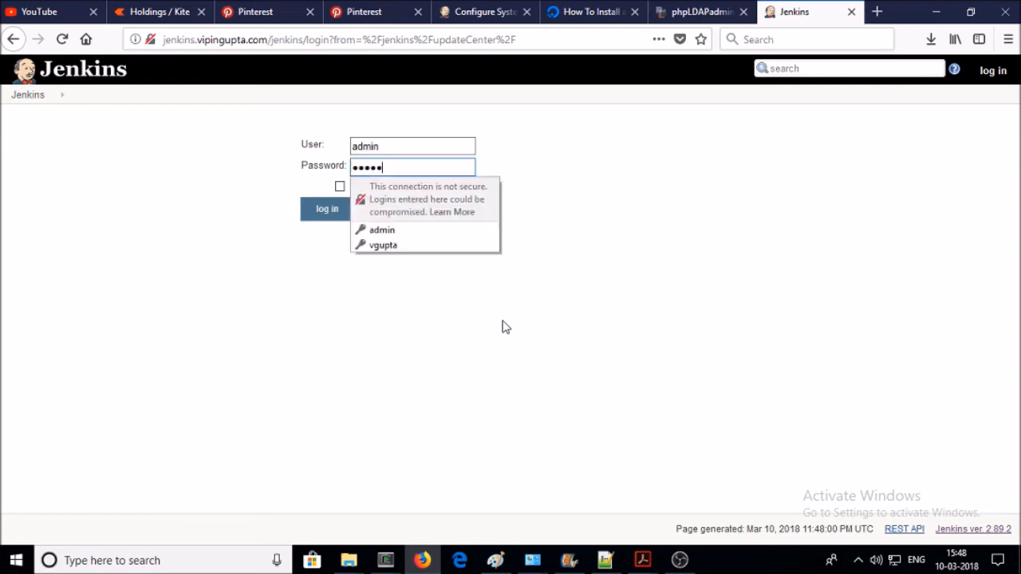
pyautogui.press('Return')
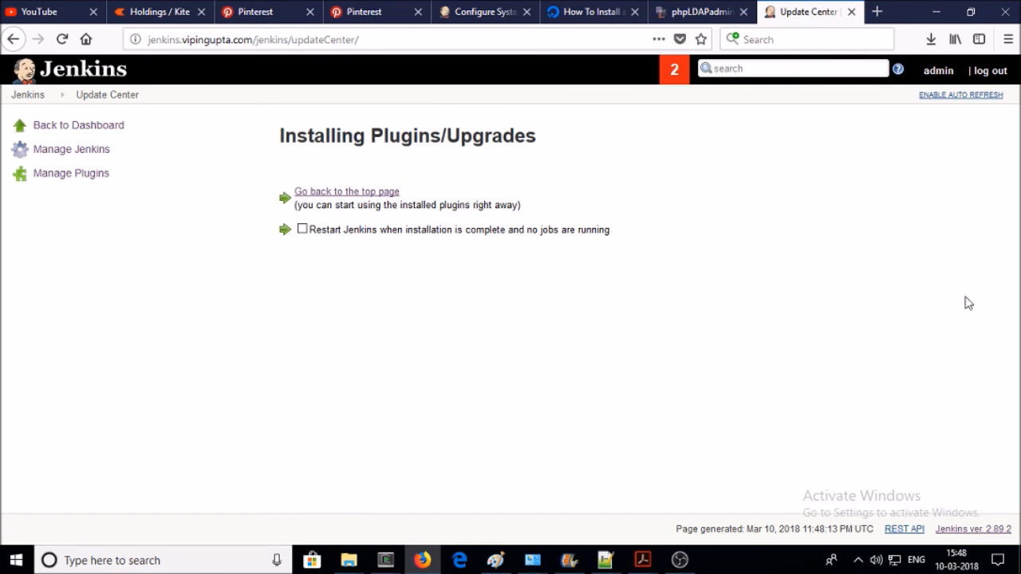
pyautogui.click(93, 154)
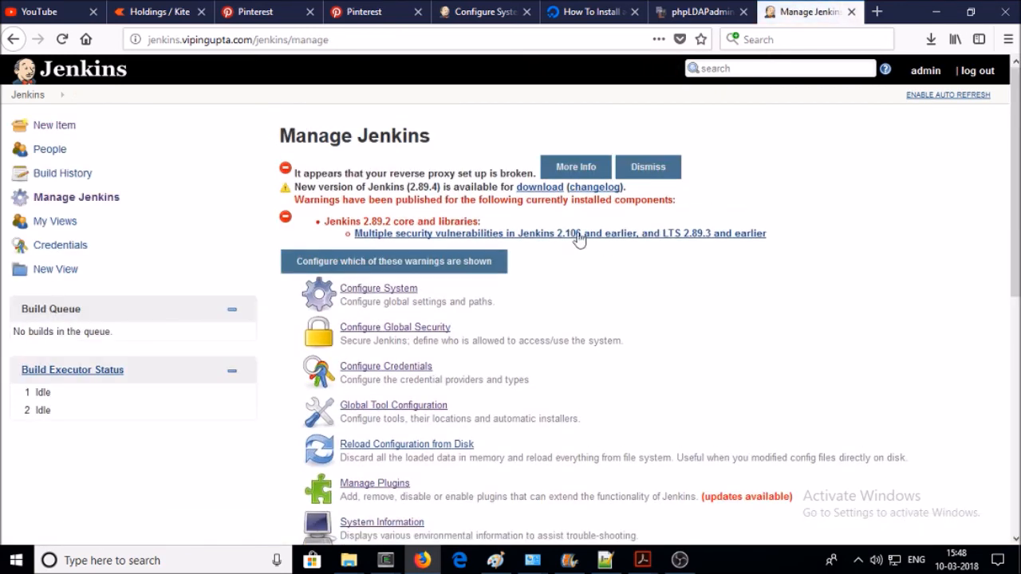
pyautogui.scroll(-2, 395, 461)
# - Filter the Installed plugins by 'pow' and untick the PowerShell plugin's Enabled box
pyautogui.click(371, 403)
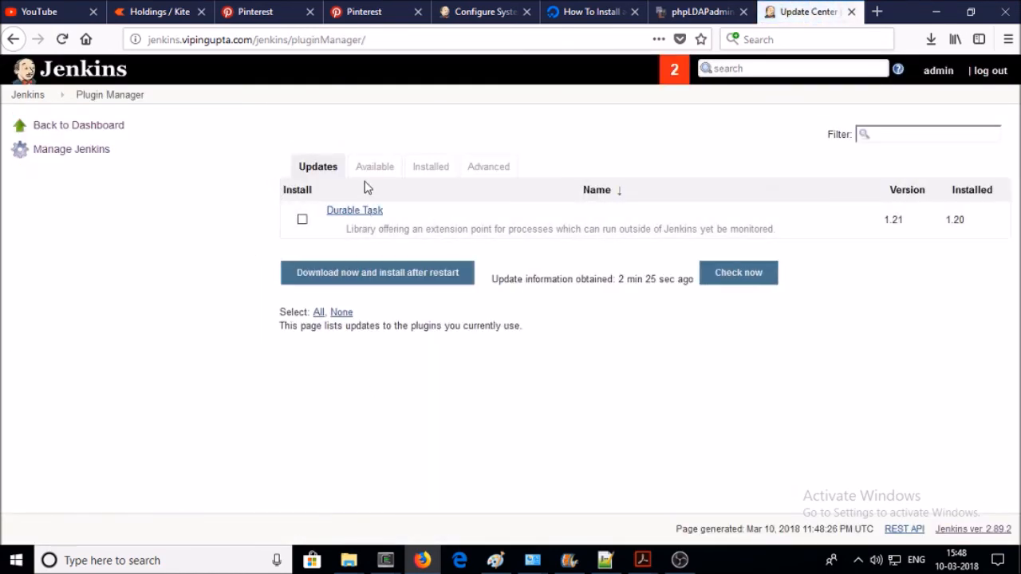
pyautogui.click(431, 168)
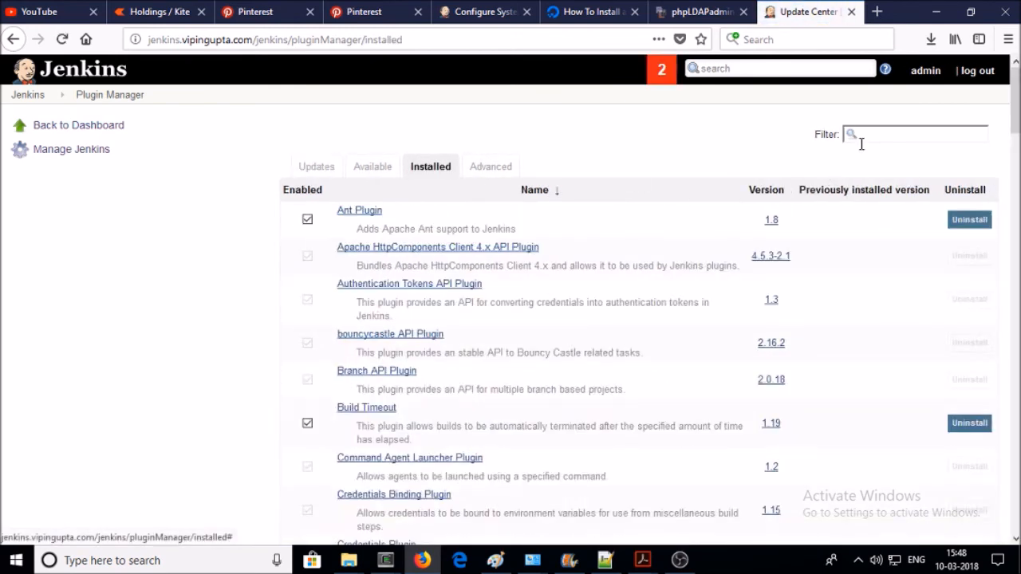
pyautogui.click(863, 141)
pyautogui.write('powershell')
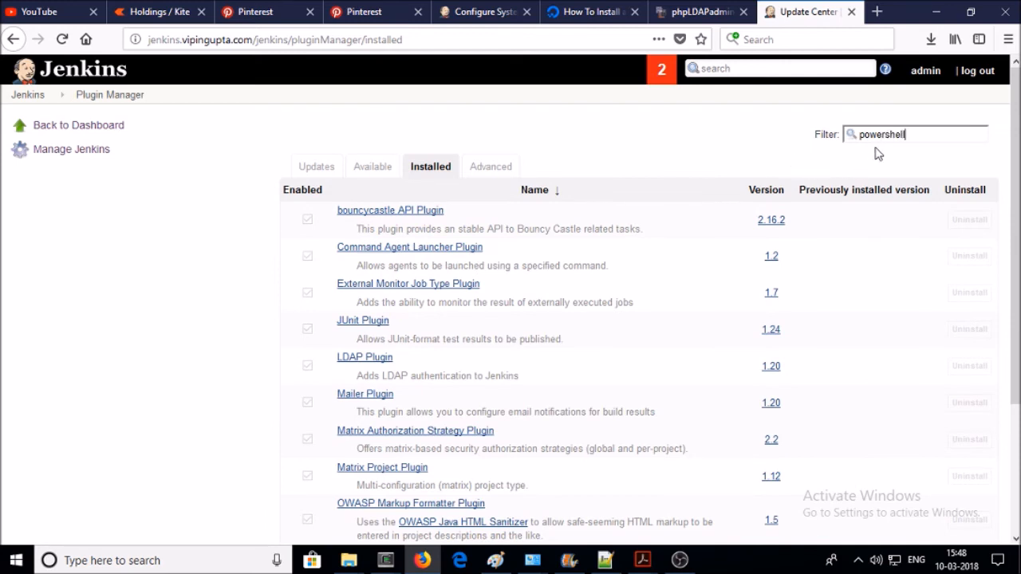
pyautogui.scroll(-4, 629, 291)
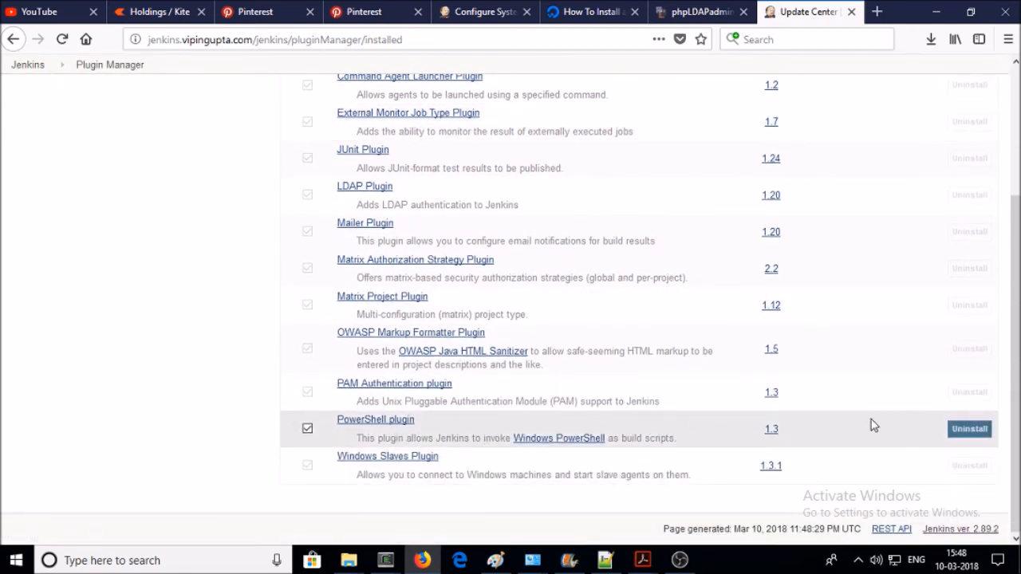
pyautogui.click(308, 429)
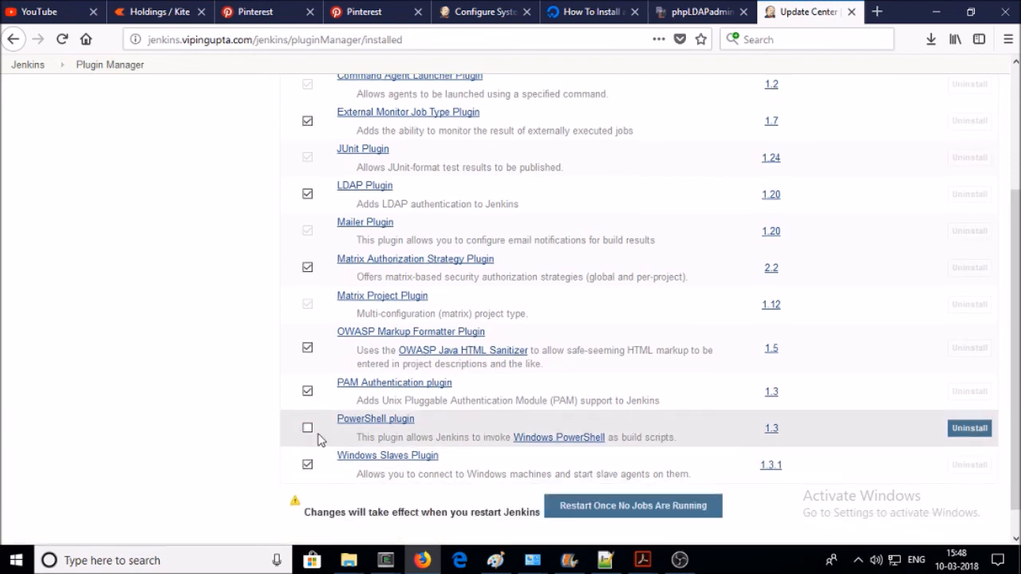
# - Untick the Windows Slaves Plugin's Enabled box as well
pyautogui.scroll(-1, 319, 439)
pyautogui.scroll(3, 407, 438)
pyautogui.scroll(-3, 410, 440)
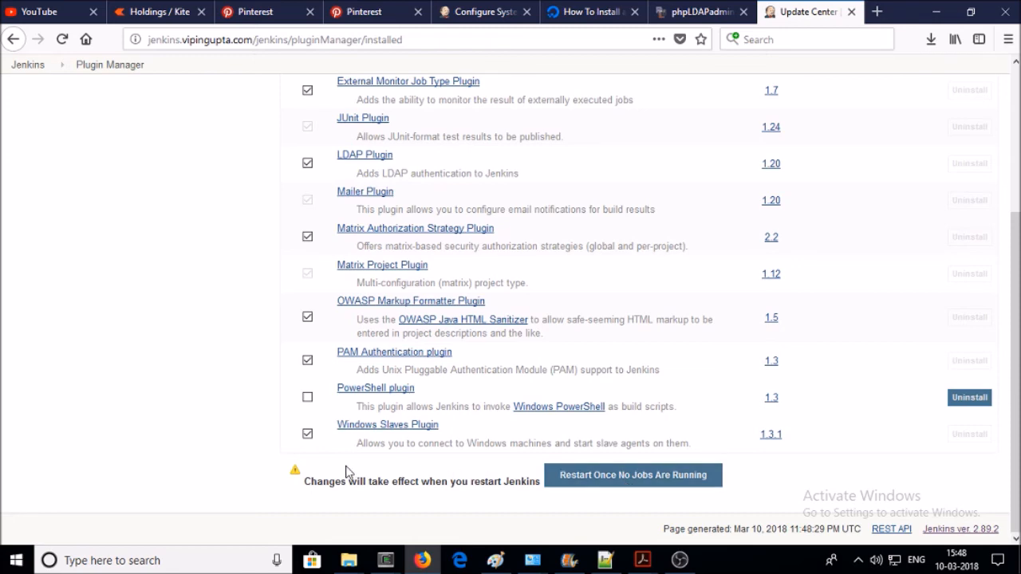
pyautogui.click(308, 435)
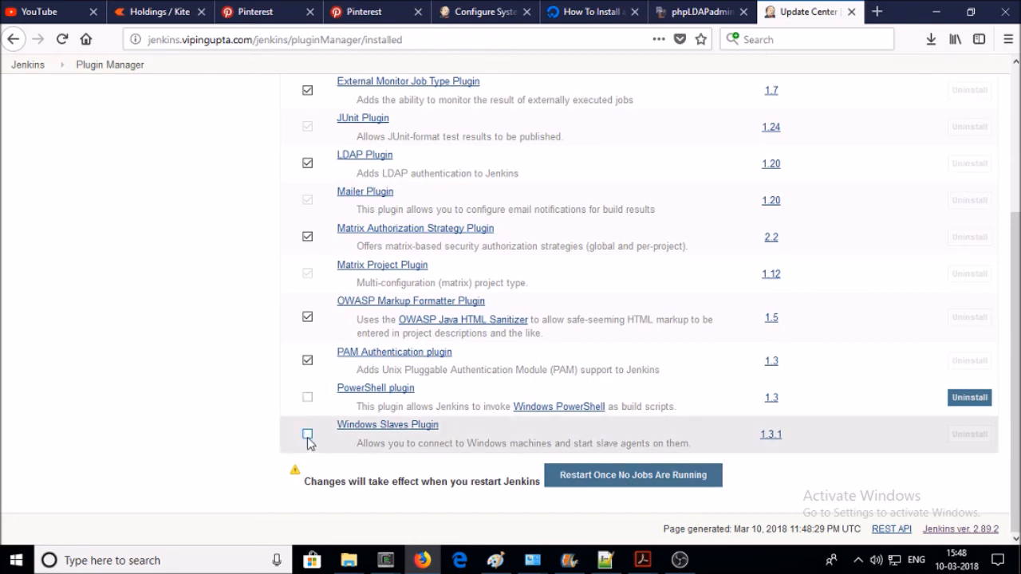
pyautogui.scroll(5, 309, 430)
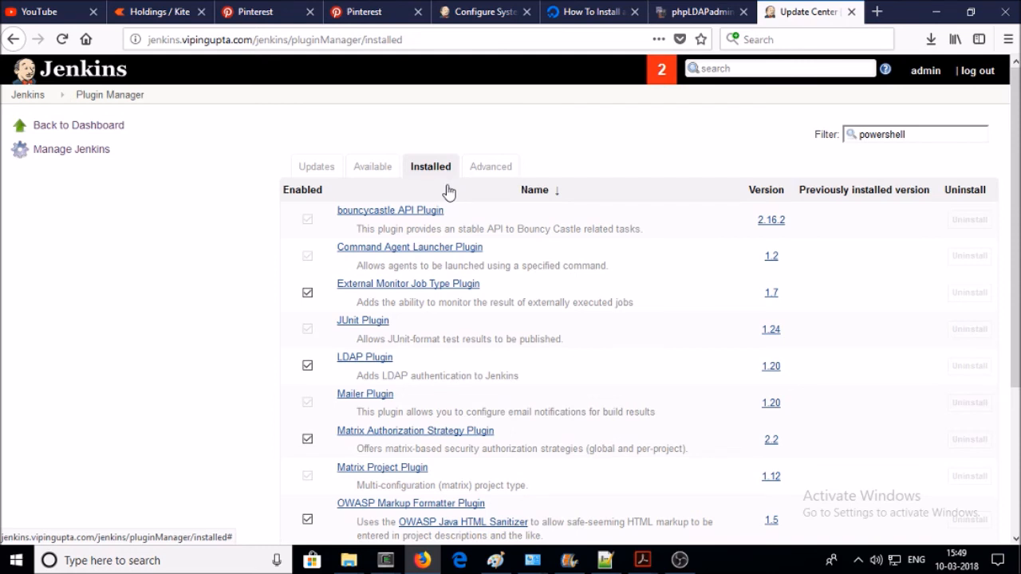
# - Review HTTP Proxy Configuration, Upload Plugin and Update Site on the Advanced tab, then return to Manage Jenkins
pyautogui.click(488, 168)
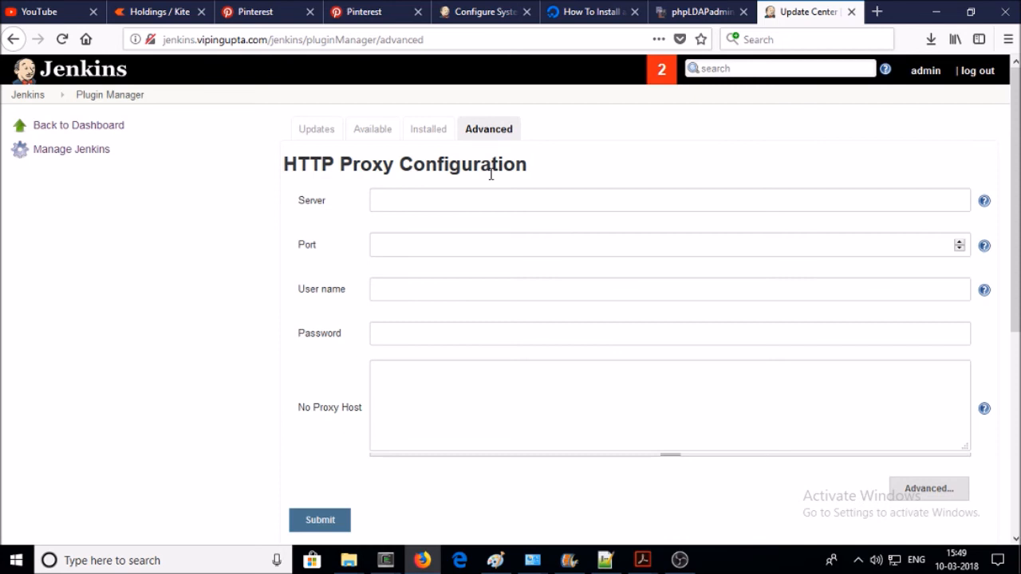
pyautogui.click(485, 190)
pyautogui.scroll(-2, 437, 219)
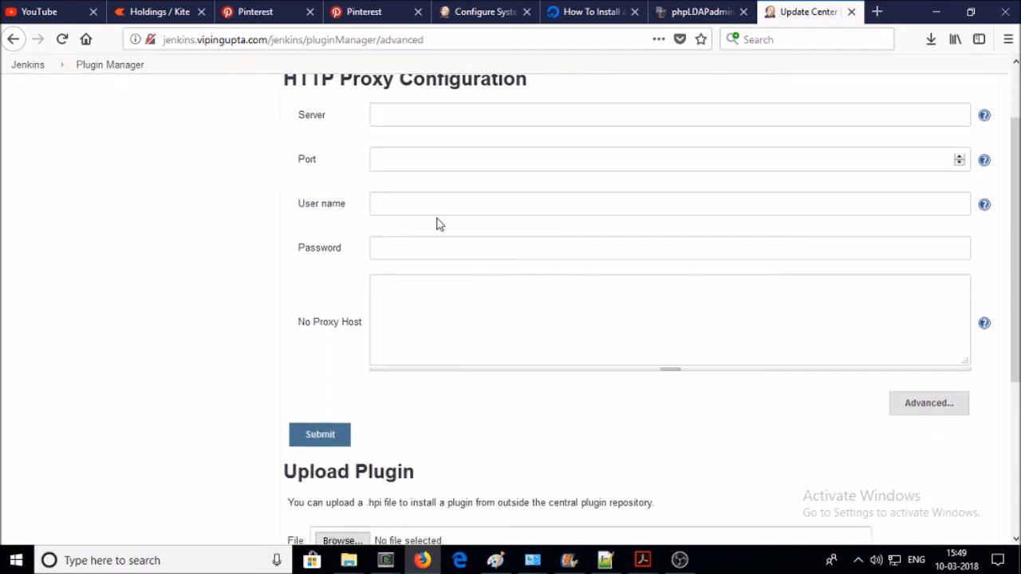
pyautogui.scroll(-4, 439, 210)
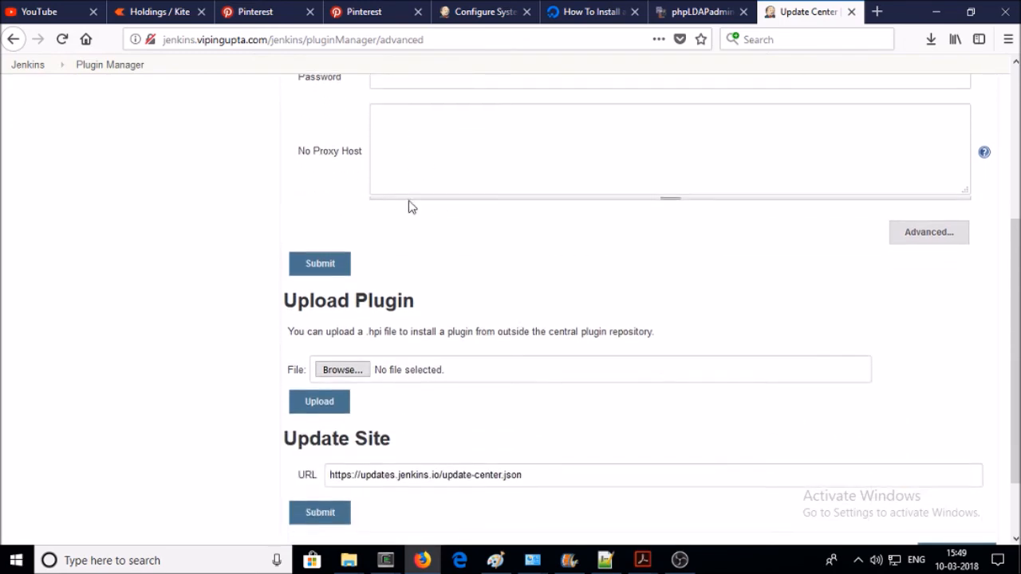
pyautogui.scroll(-2, 409, 203)
pyautogui.scroll(8, 409, 207)
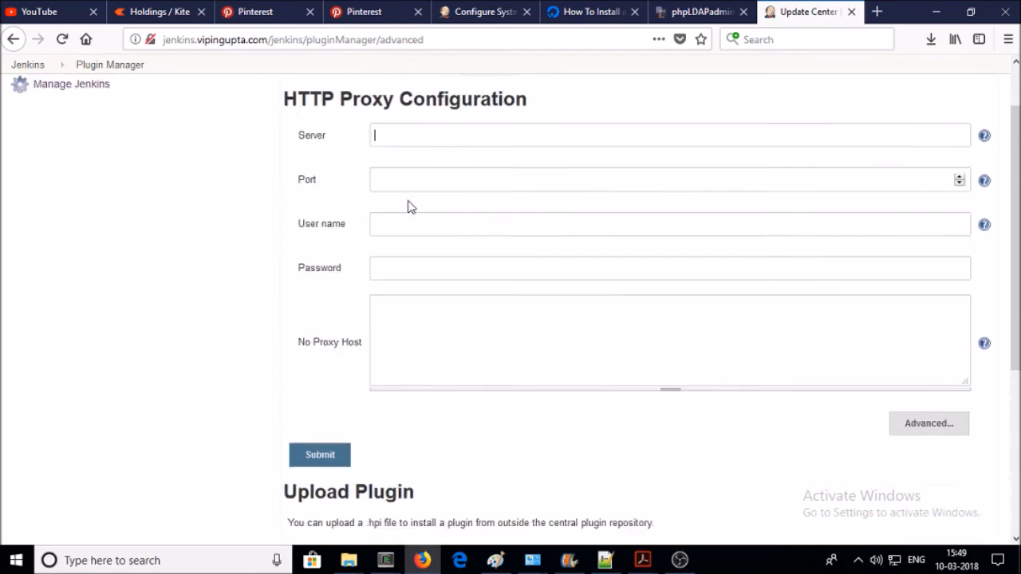
pyautogui.click(49, 158)
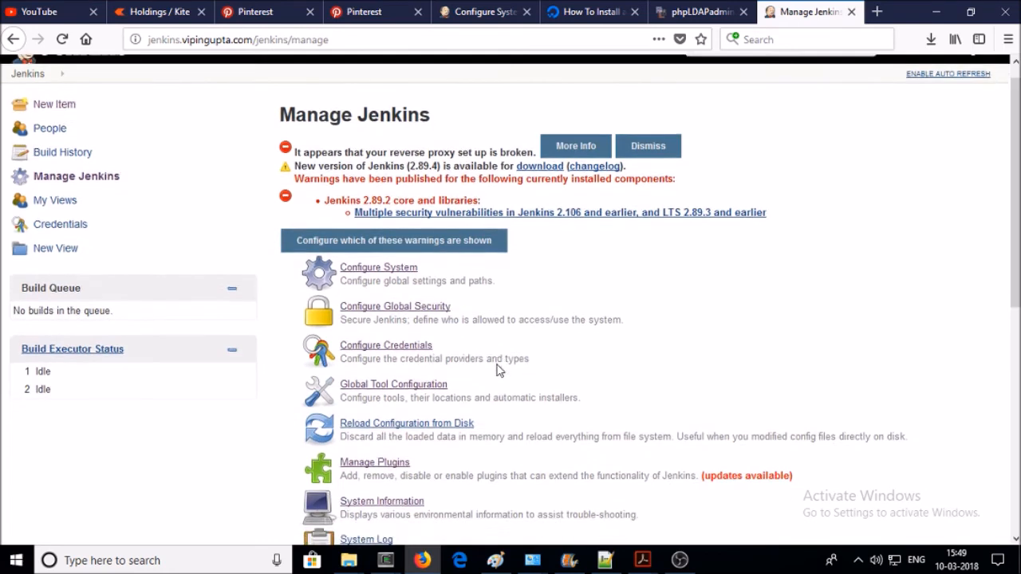
# - Open System Information and browse the System Properties table, including catalina.home and java.home
pyautogui.scroll(-4, 497, 365)
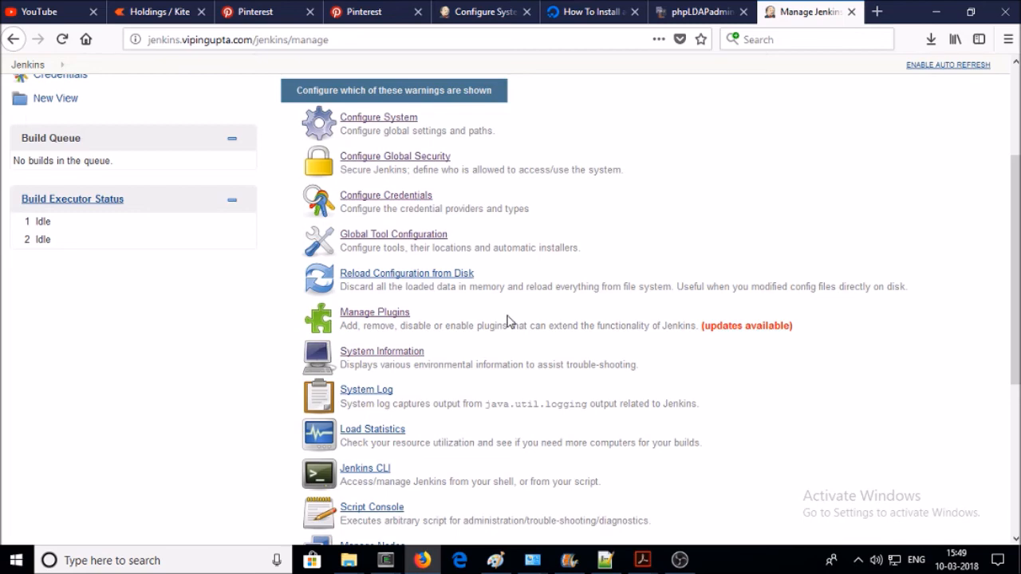
pyautogui.click(406, 352)
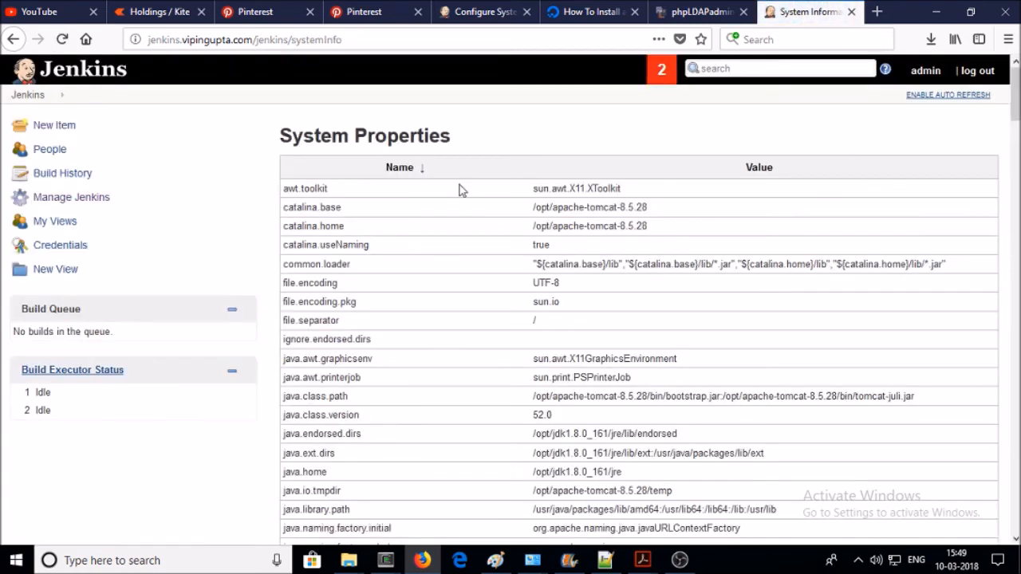
pyautogui.scroll(-3, 458, 251)
pyautogui.scroll(3, 458, 251)
pyautogui.scroll(-3, 393, 268)
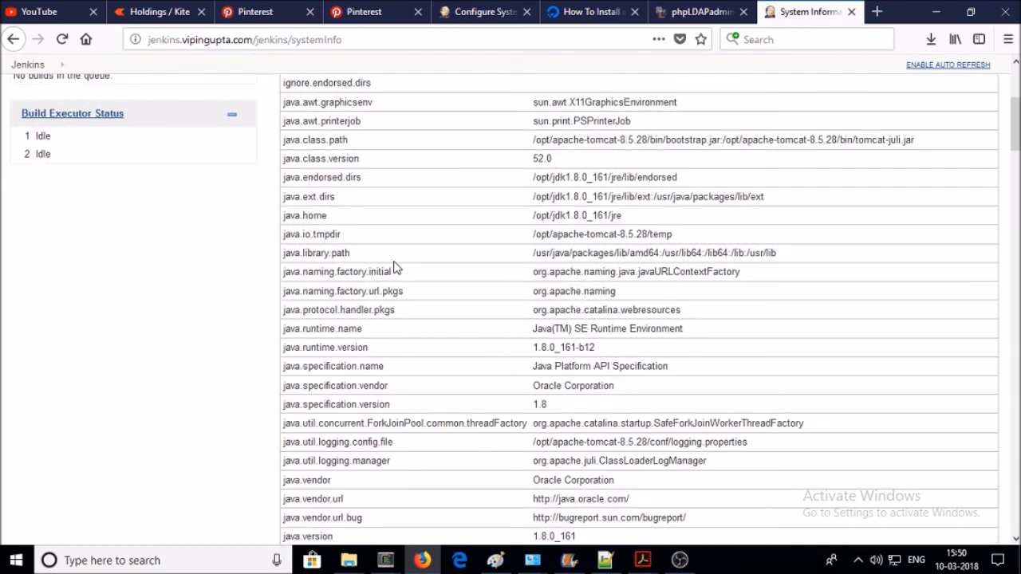
pyautogui.scroll(-1, 394, 267)
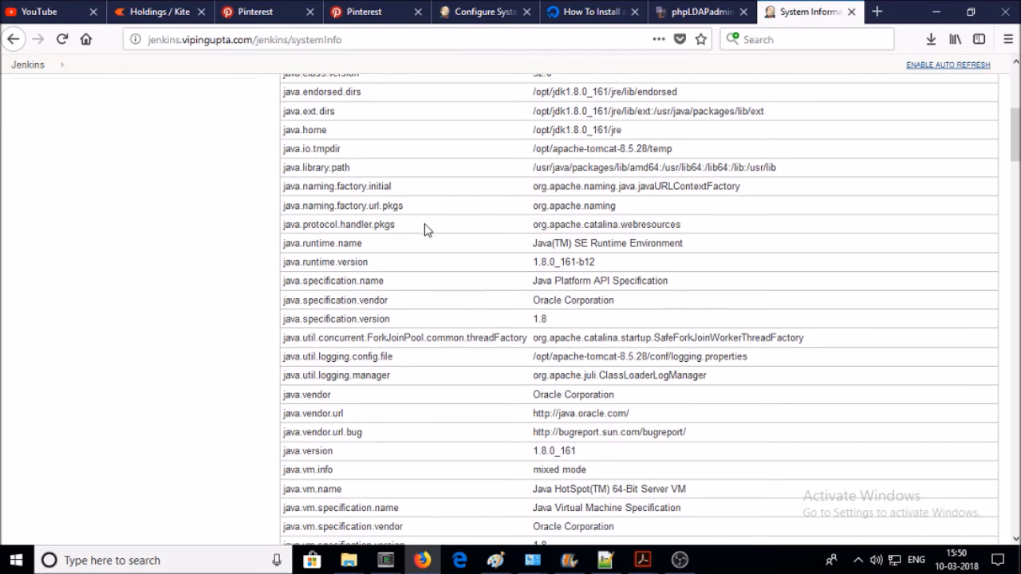
pyautogui.scroll(4, 425, 230)
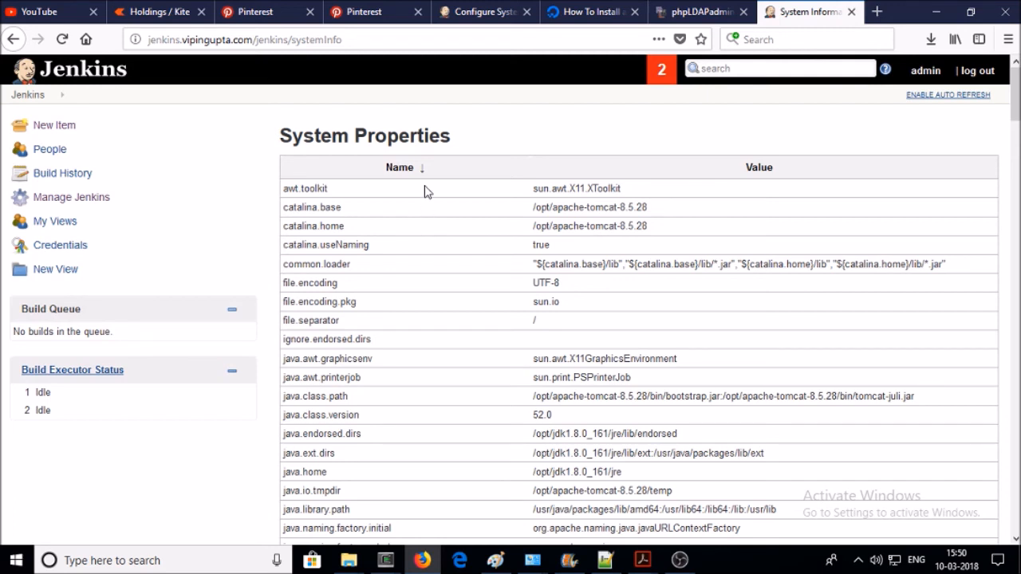
pyautogui.scroll(-15, 452, 306)
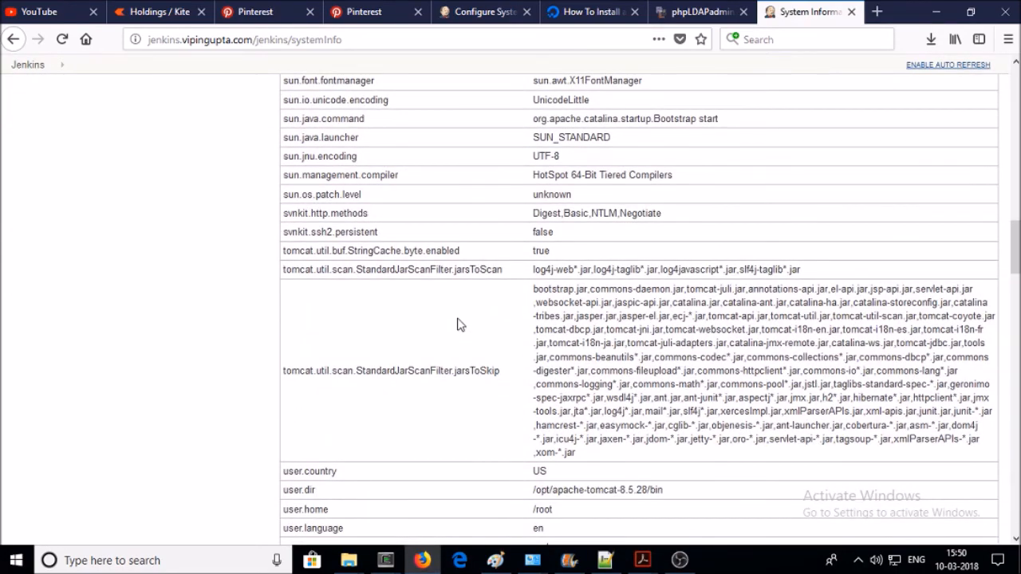
pyautogui.scroll(15, 458, 324)
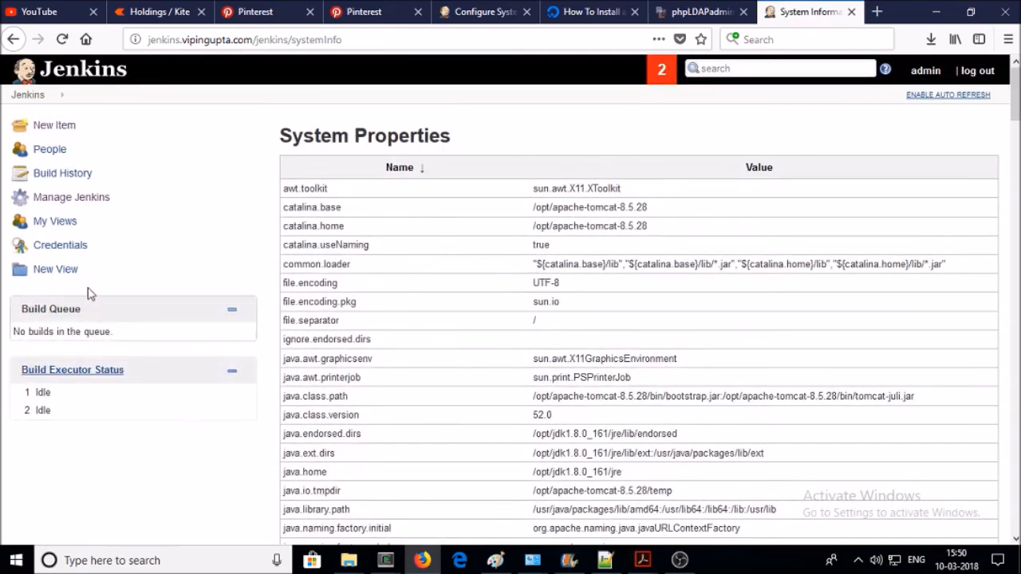
# - Choose Prepare for Shutdown at the bottom of the Manage Jenkins page
pyautogui.click(91, 198)
pyautogui.scroll(-3, 640, 278)
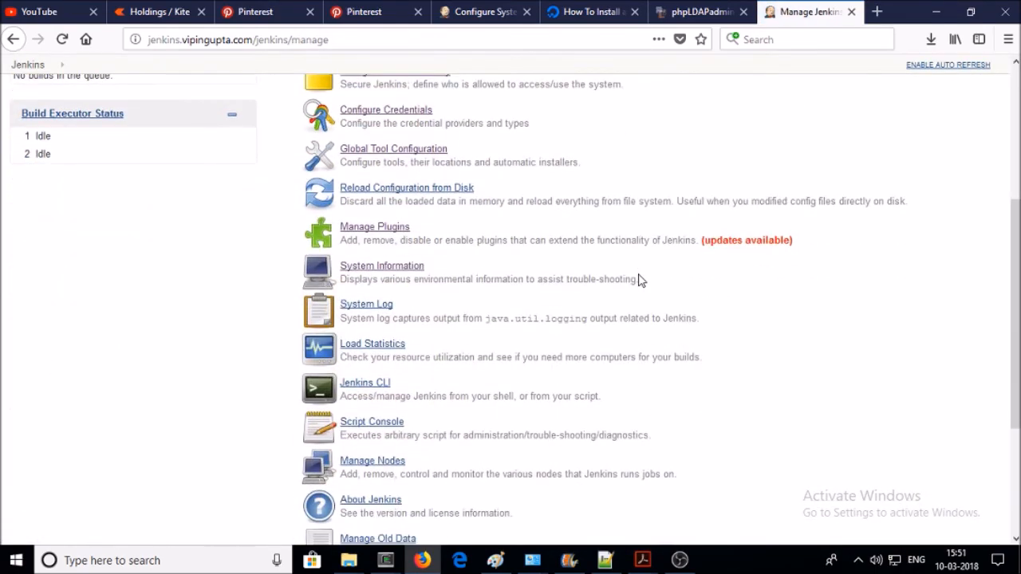
pyautogui.scroll(-3, 641, 278)
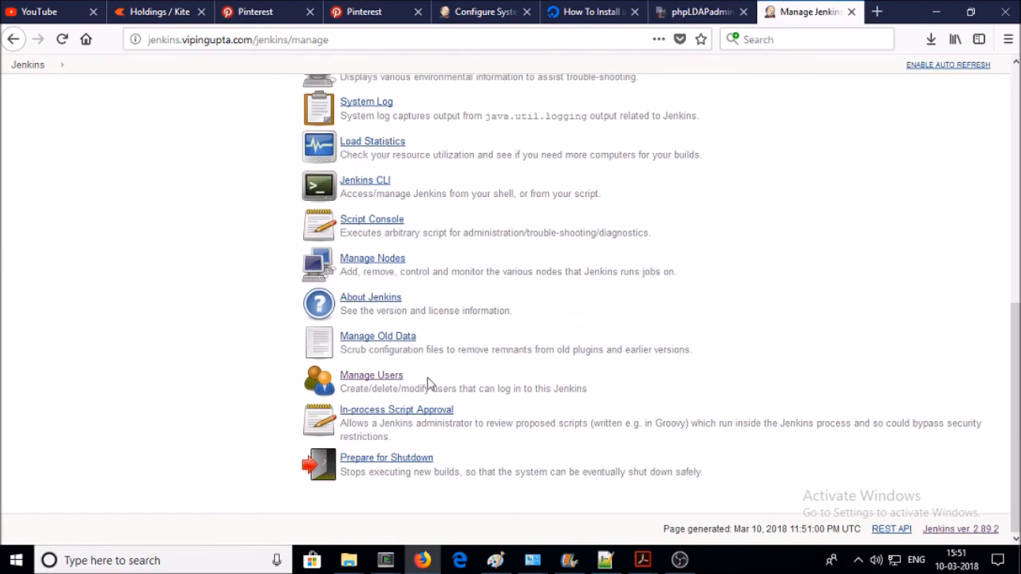
pyautogui.click(412, 461)
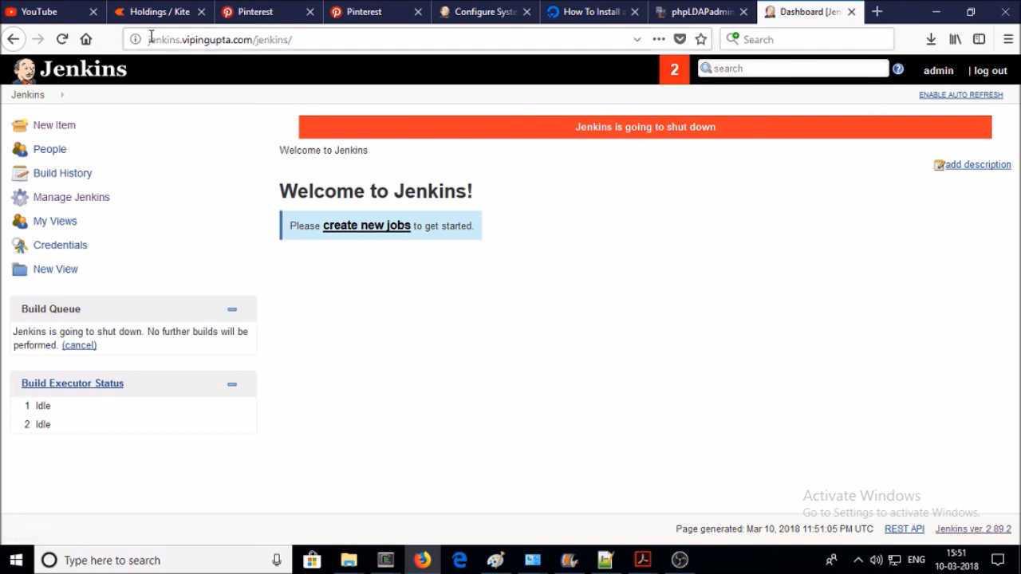
# - Reload Jenkins, go to Manage Jenkins, and cancel the pending shutdown from the Build Queue panel
pyautogui.click(61, 40)
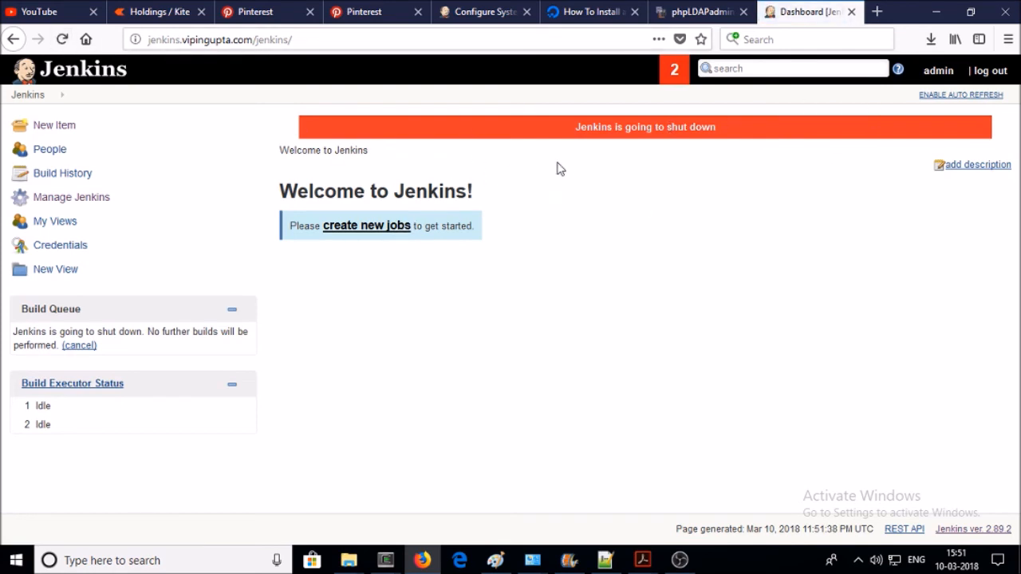
pyautogui.click(41, 196)
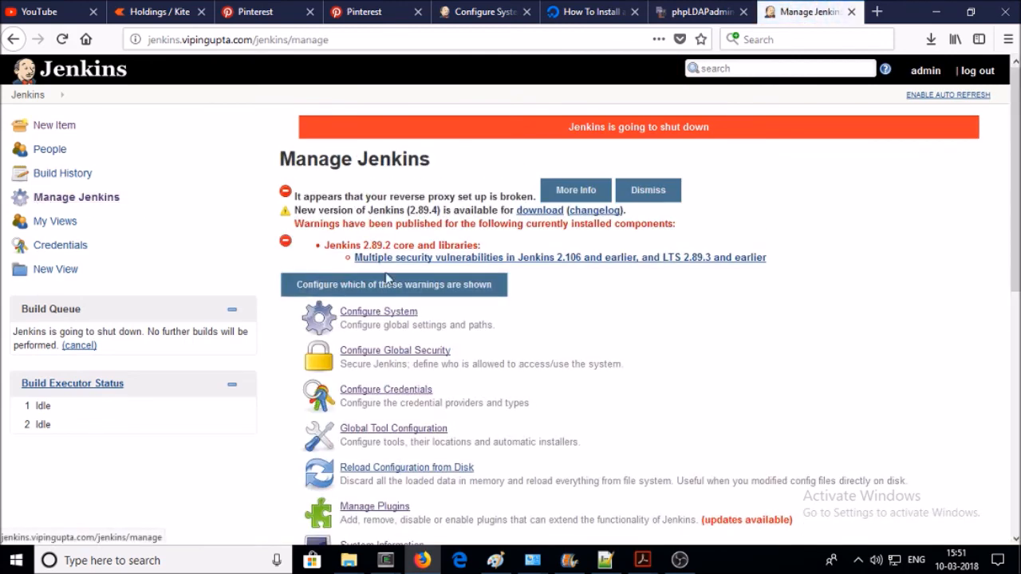
pyautogui.scroll(-3, 557, 268)
pyautogui.scroll(3, 556, 269)
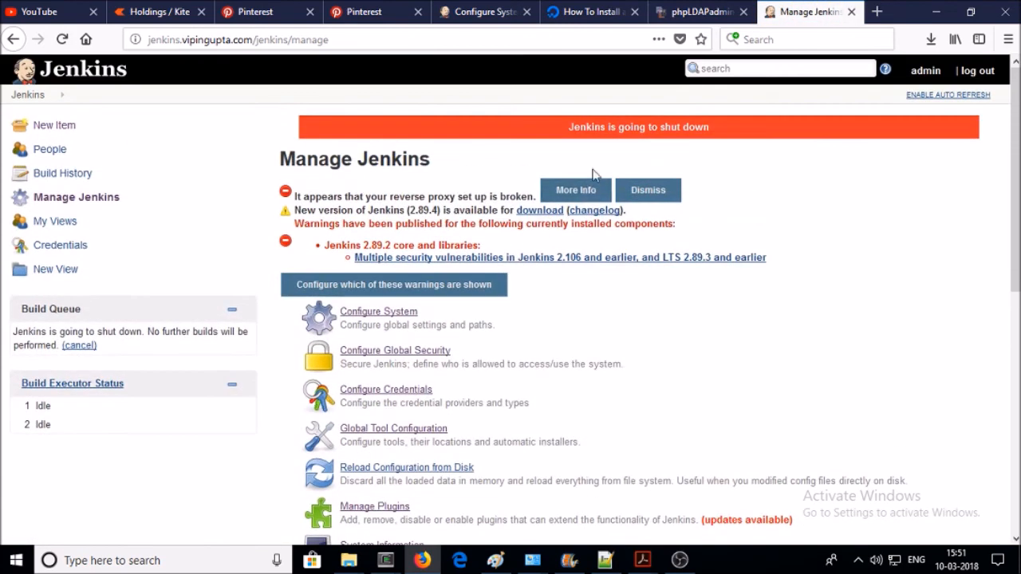
pyautogui.doubleClick(620, 127)
pyautogui.doubleClick(652, 127)
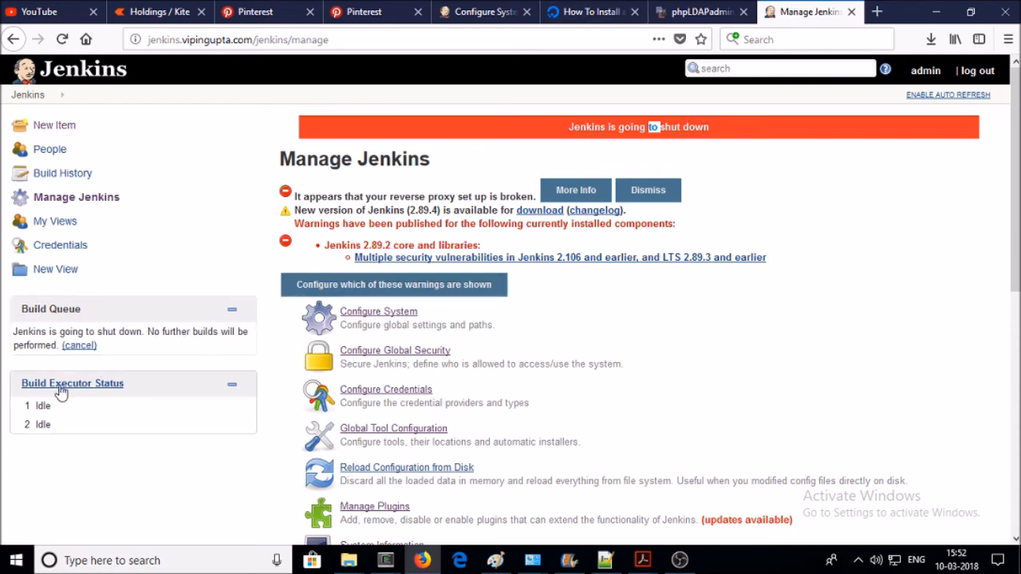
pyautogui.click(77, 345)
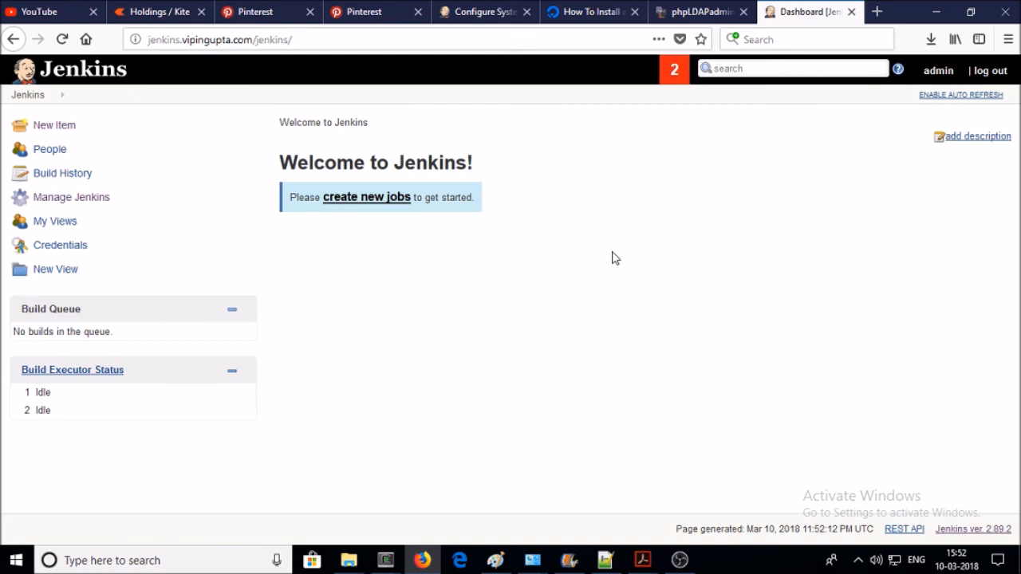
# - Review and dismiss the new-version and security warnings, then return to Manage Jenkins
pyautogui.click(674, 69)
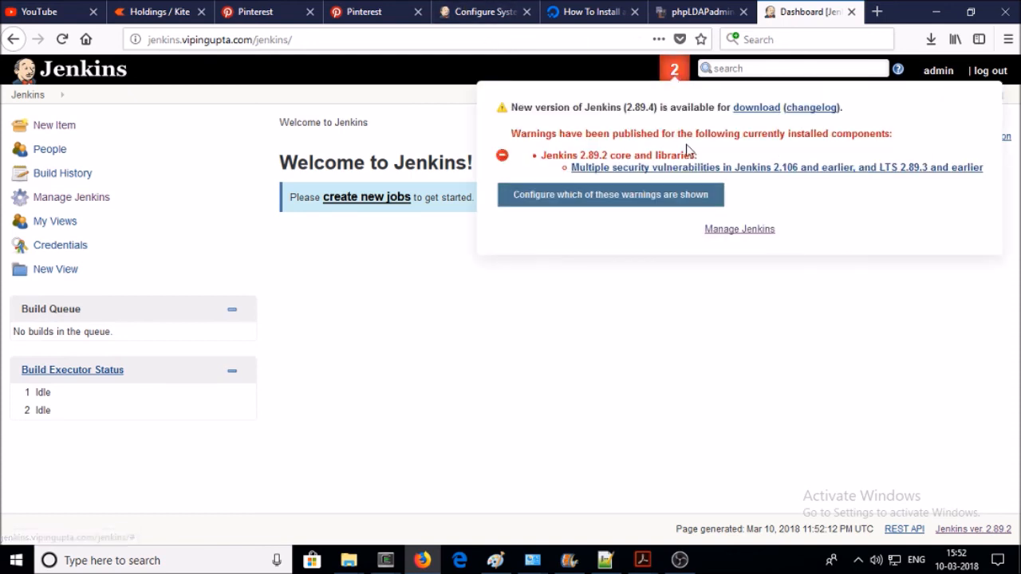
pyautogui.click(431, 282)
pyautogui.click(76, 203)
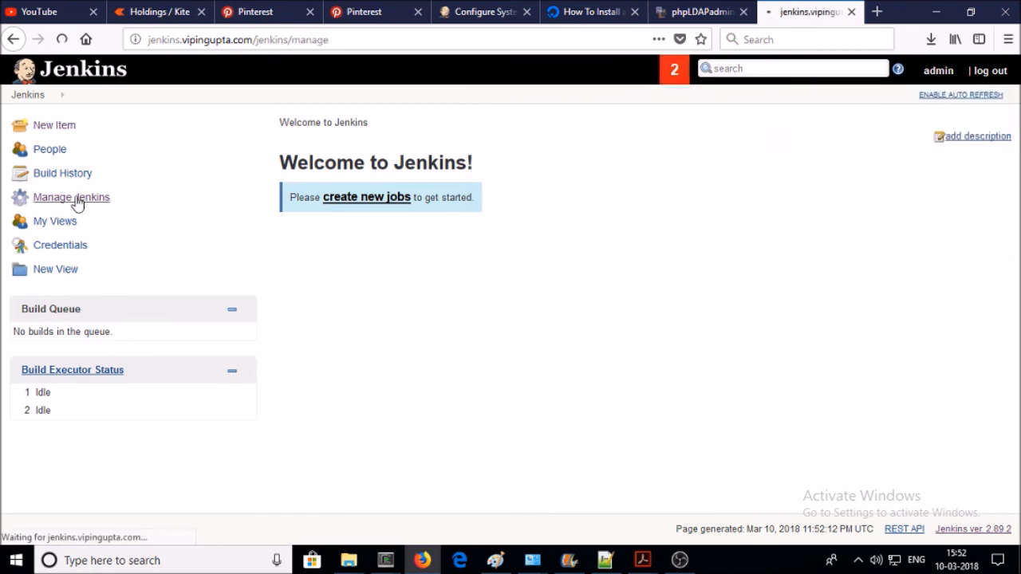
pyautogui.scroll(-4, 527, 265)
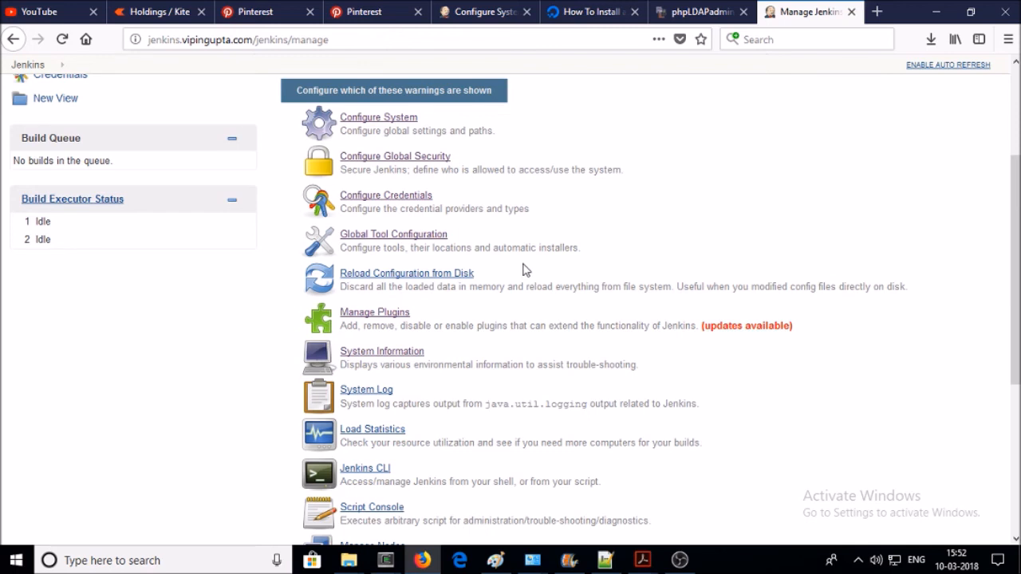
pyautogui.scroll(3, 525, 271)
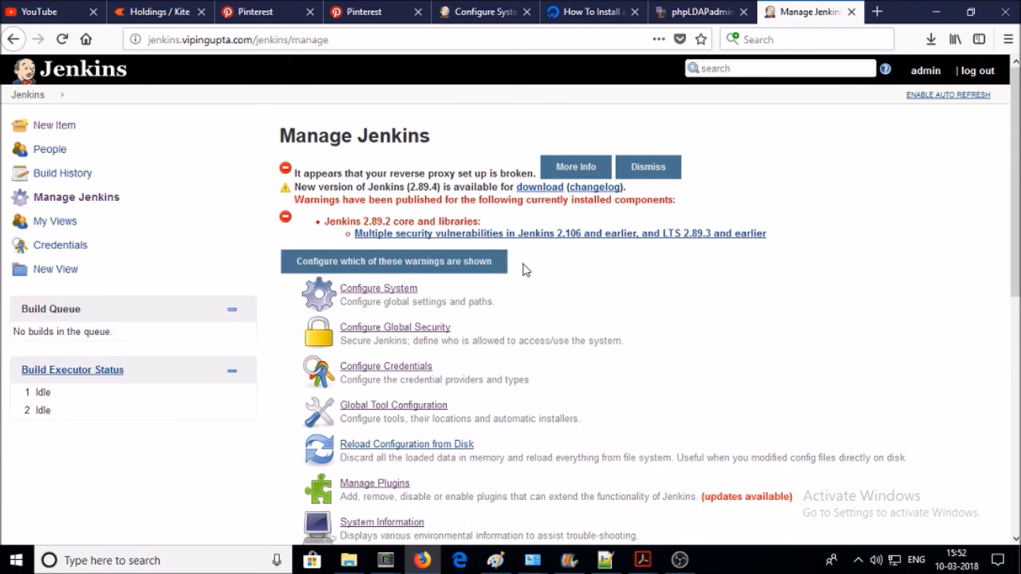
# - Create a new item named 'test' of type Freestyle project
pyautogui.click(44, 127)
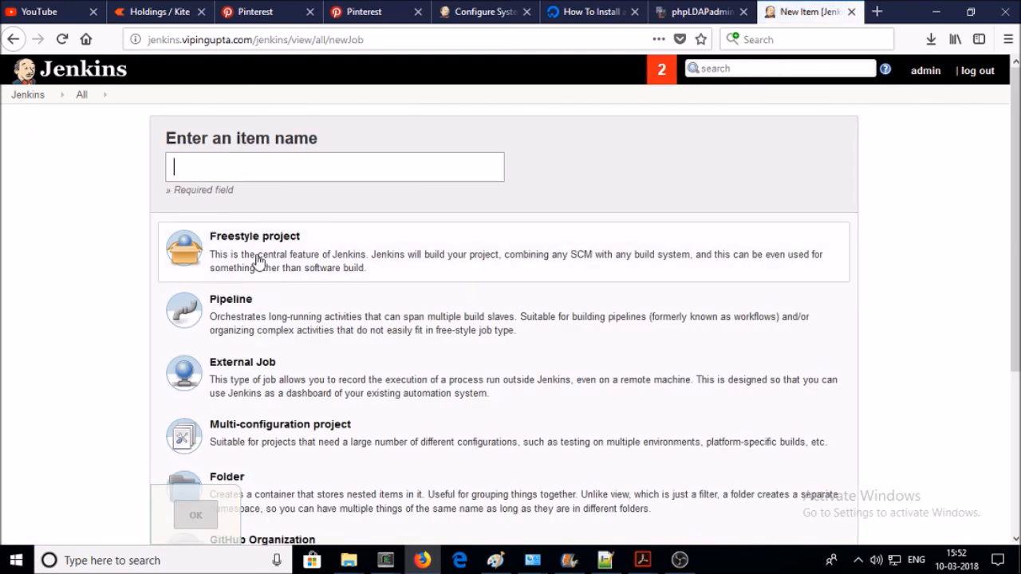
pyautogui.click(237, 177)
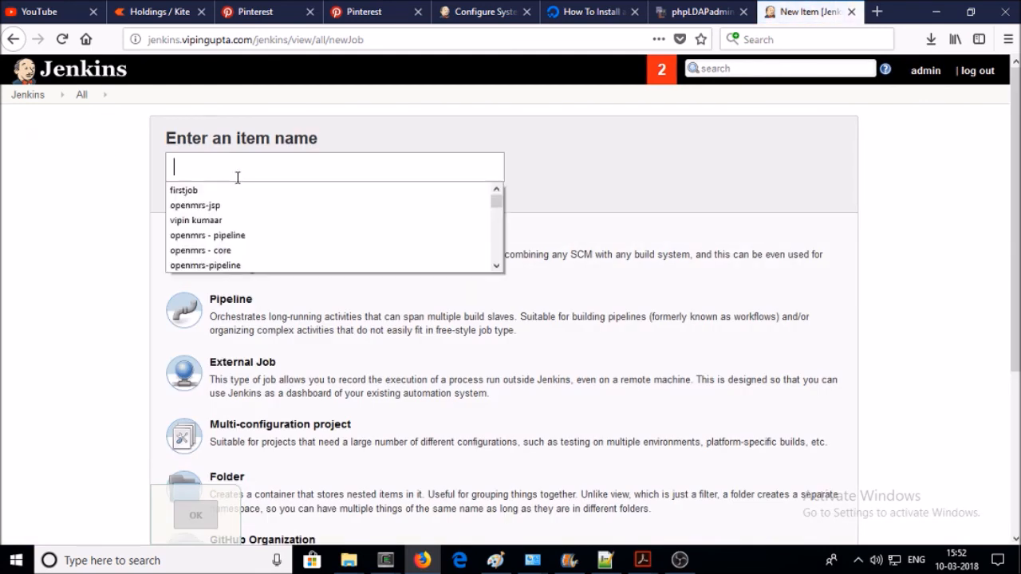
pyautogui.write('test')
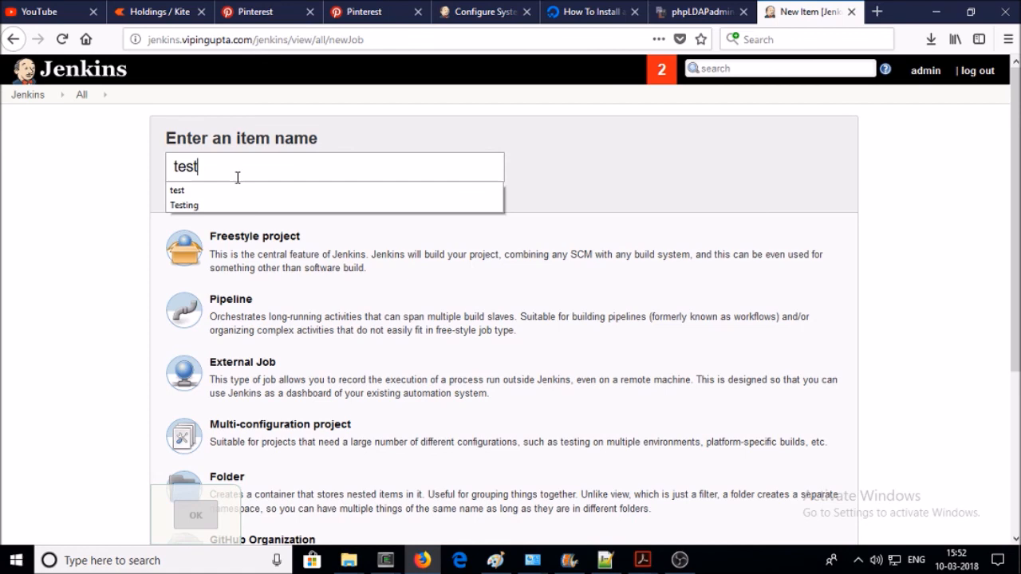
pyautogui.click(106, 184)
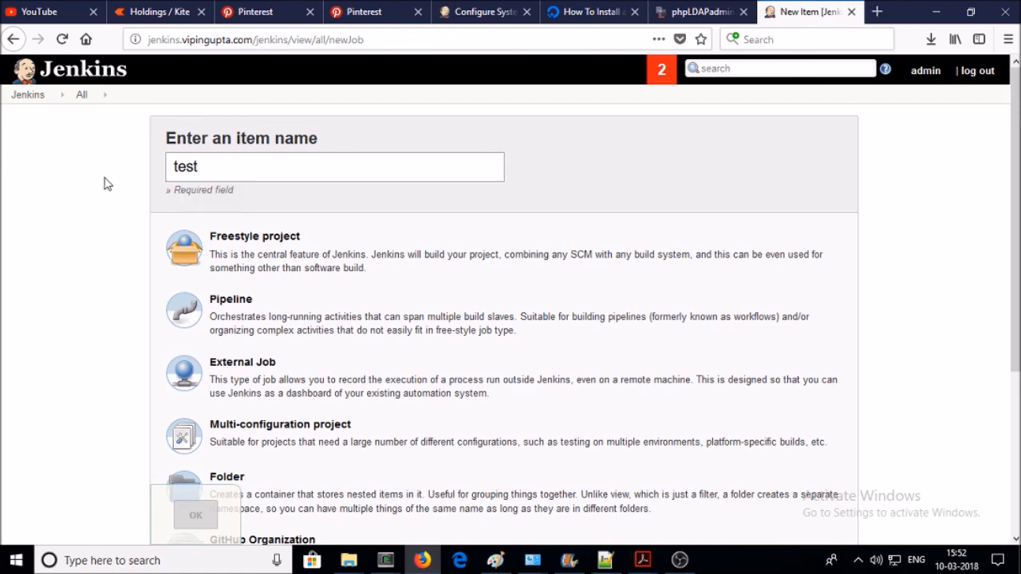
pyautogui.click(263, 261)
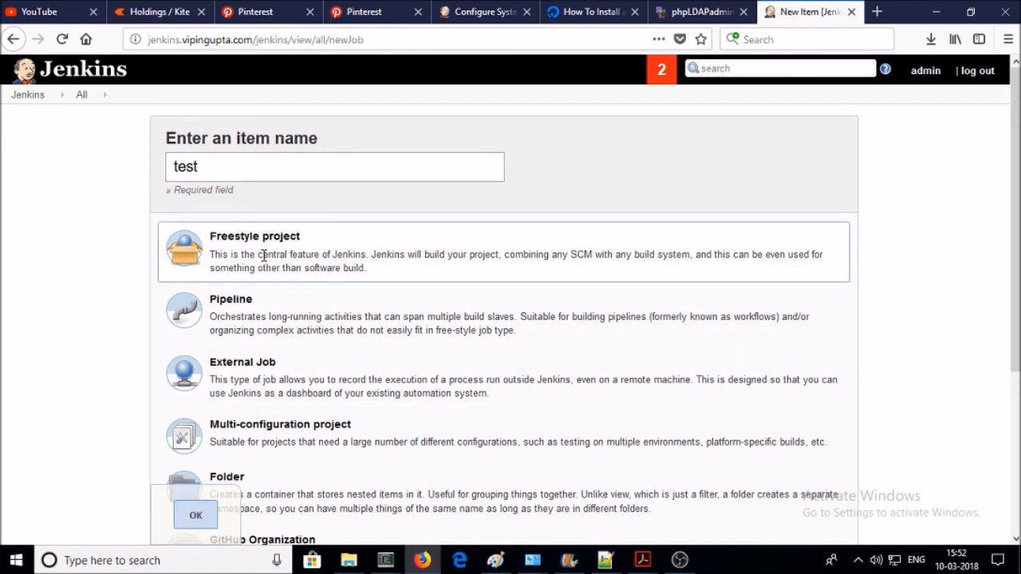
pyautogui.scroll(-4, 178, 496)
pyautogui.click(194, 517)
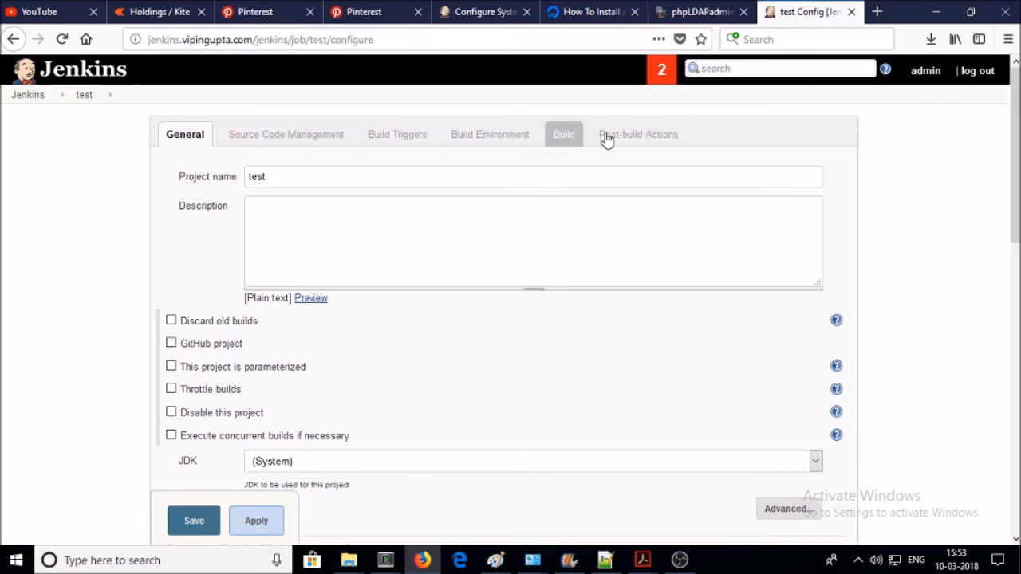
# - Browse the job's configuration sections from Source Code Management through Post-build Actions
pyautogui.click(257, 142)
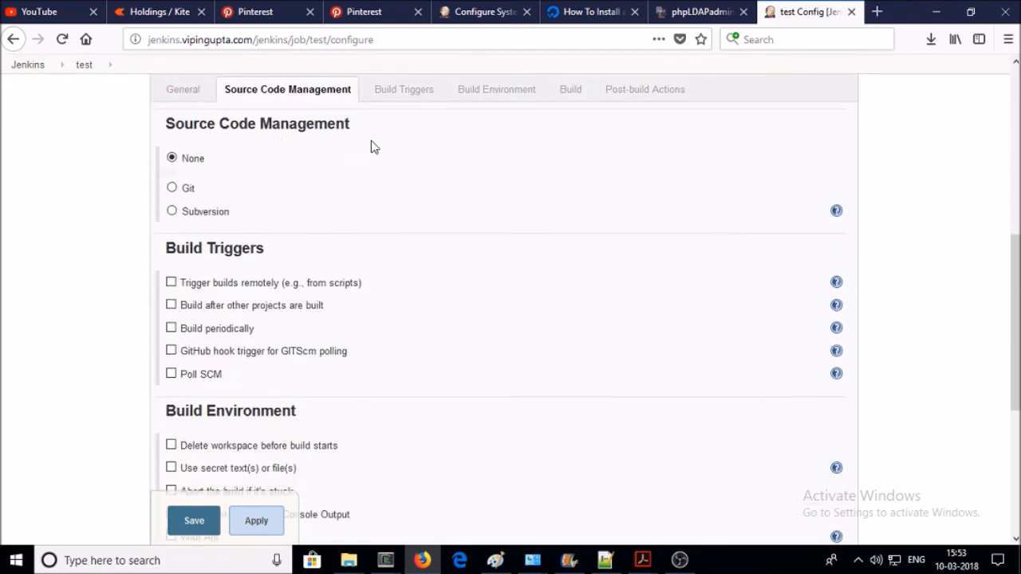
pyautogui.click(394, 100)
pyautogui.click(489, 92)
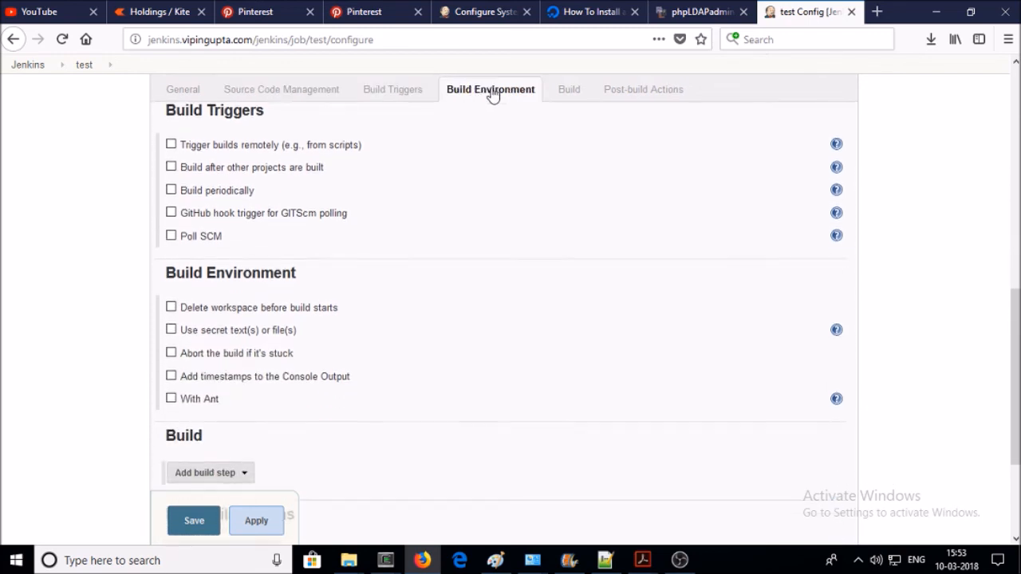
pyautogui.click(566, 92)
pyautogui.click(613, 92)
pyautogui.click(184, 91)
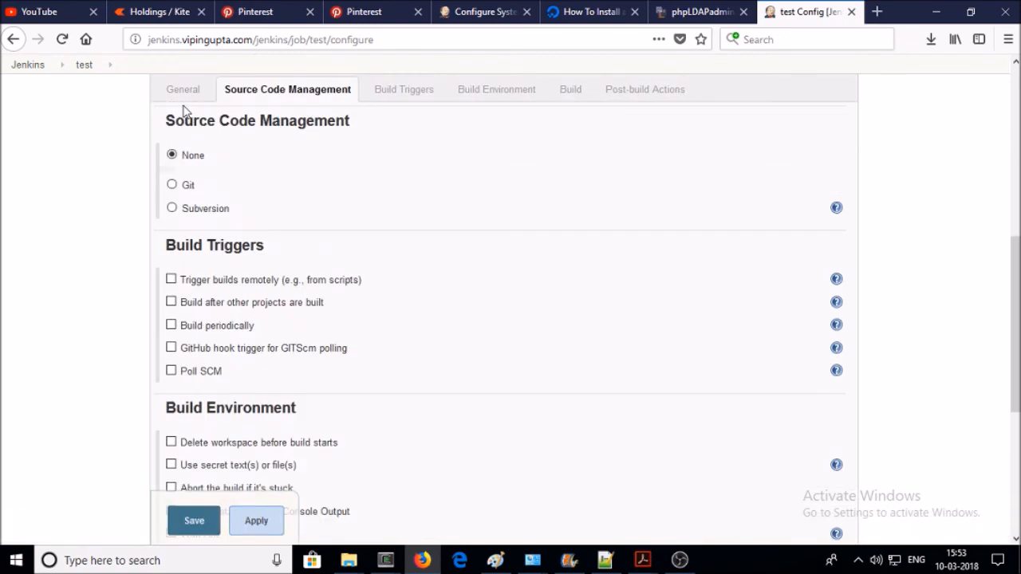
# - Enter the job description 'It is my first Jenkins Jobs'
pyautogui.click(271, 214)
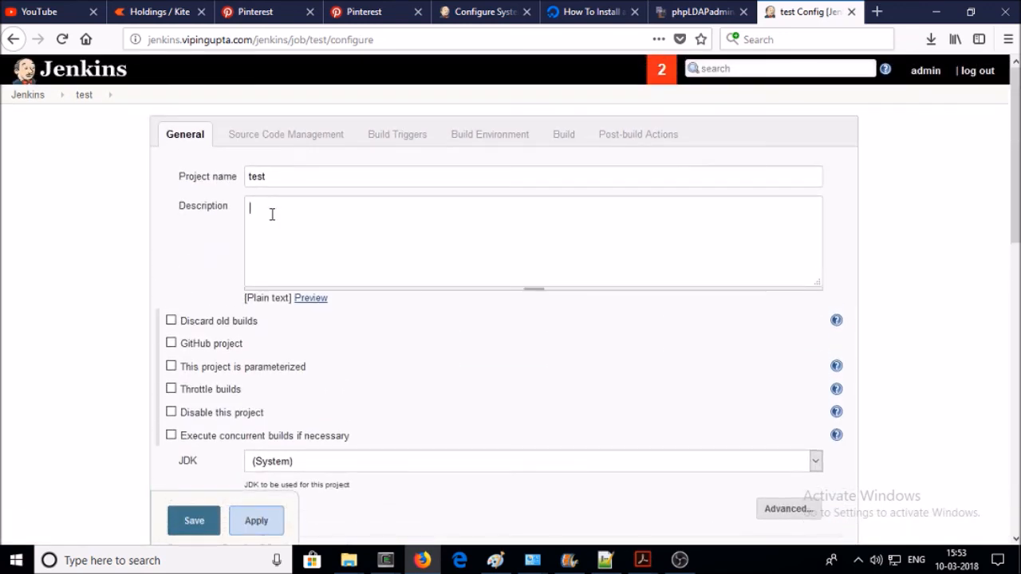
pyautogui.write('It is my first Jenkins Jobs')
pyautogui.scroll(-2, 287, 239)
pyautogui.scroll(2, 276, 197)
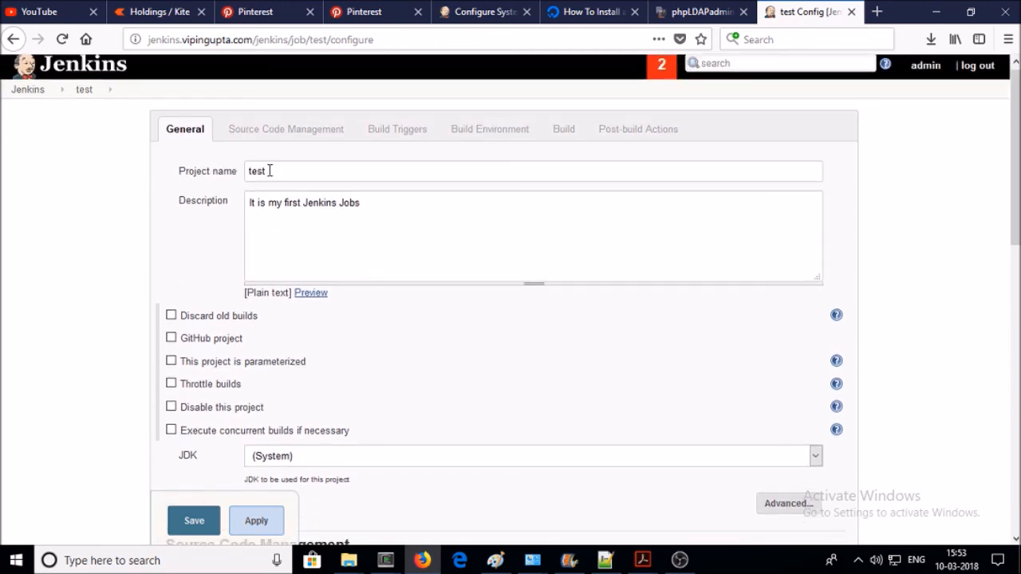
pyautogui.click(279, 144)
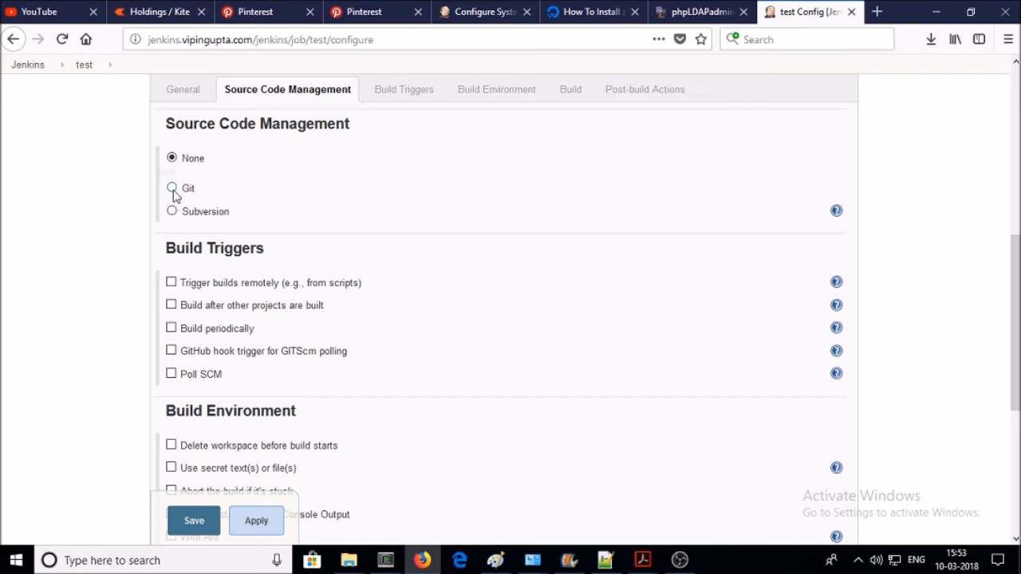
# - Keep source code management at None and enable Build periodically with an empty schedule
pyautogui.click(171, 188)
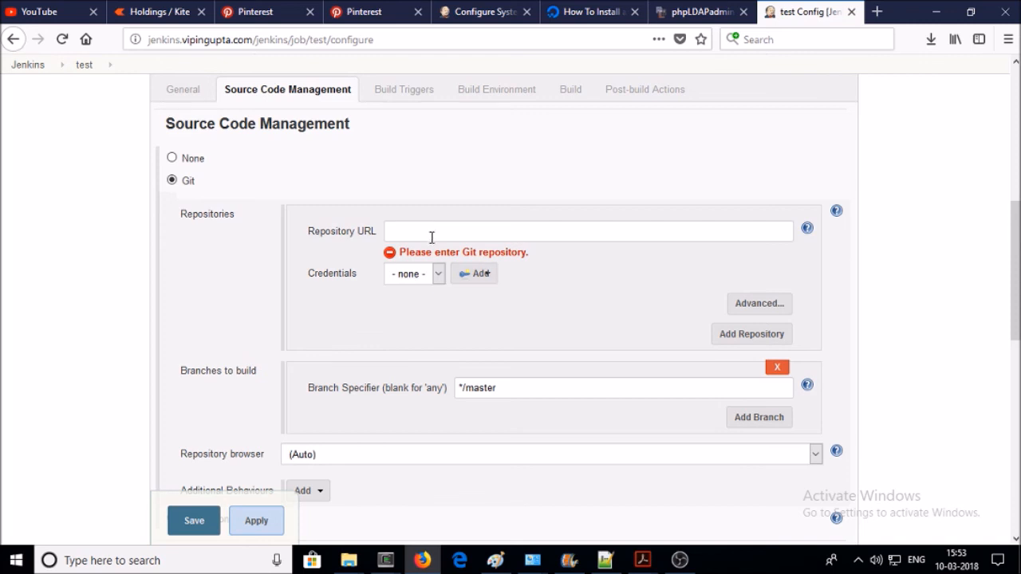
pyautogui.click(172, 158)
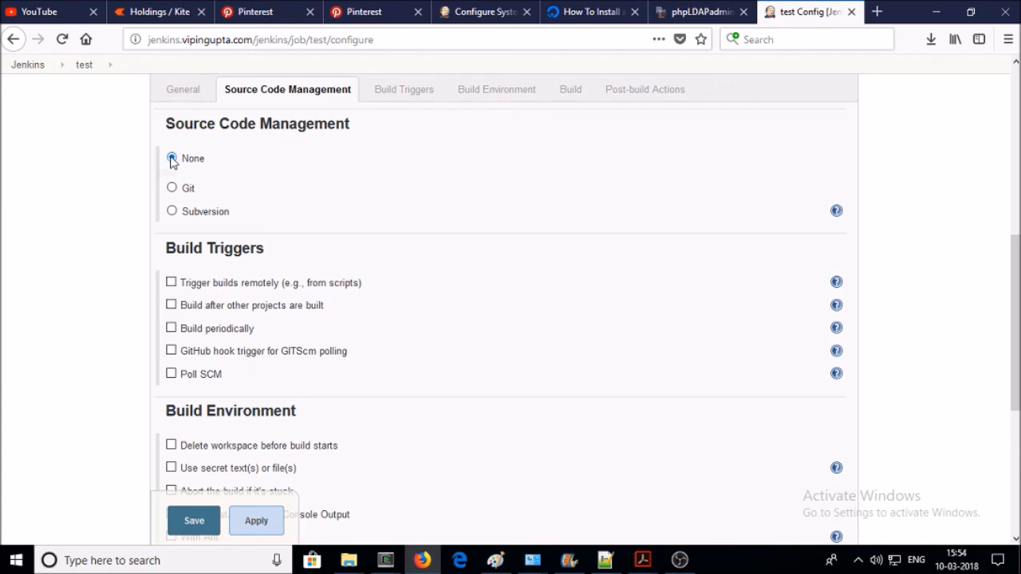
pyautogui.click(171, 328)
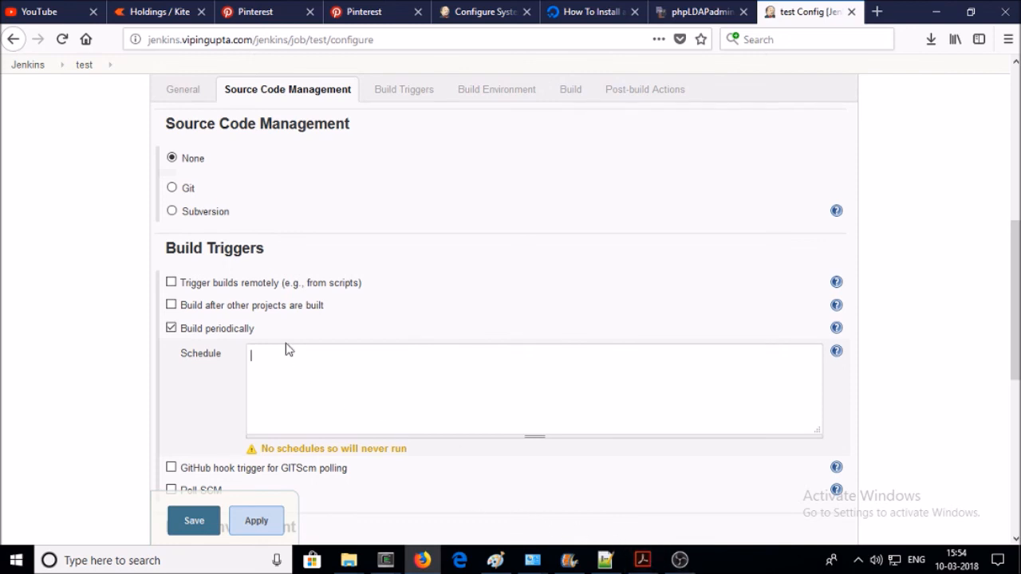
pyautogui.click(343, 361)
# - Copy the '30 8 * * *' line from the Notepad++ notes into the job's Schedule box
pyautogui.click(605, 562)
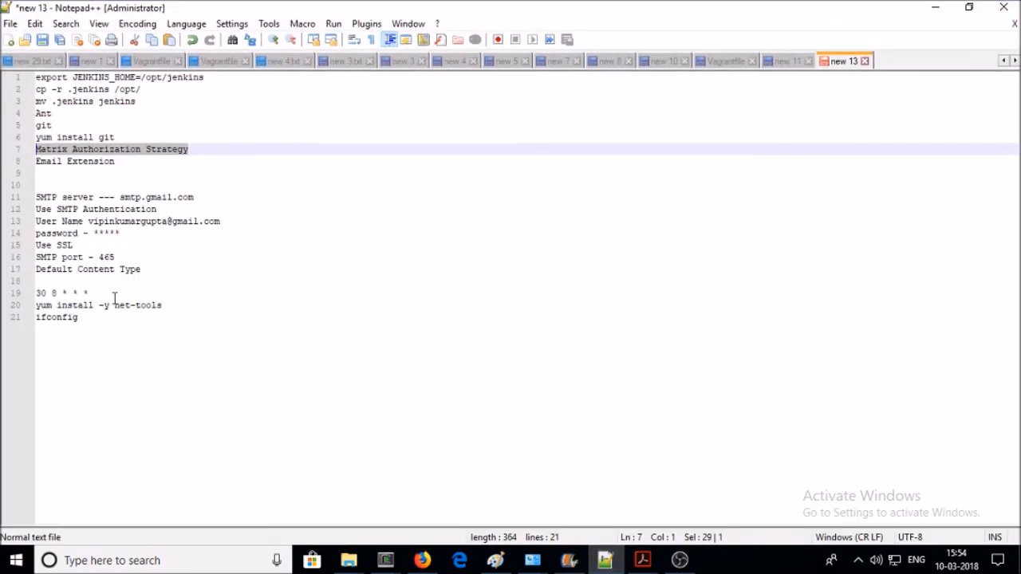
pyautogui.click(114, 300)
pyautogui.click(6, 295)
pyautogui.hotkey('ctrl', 'c')
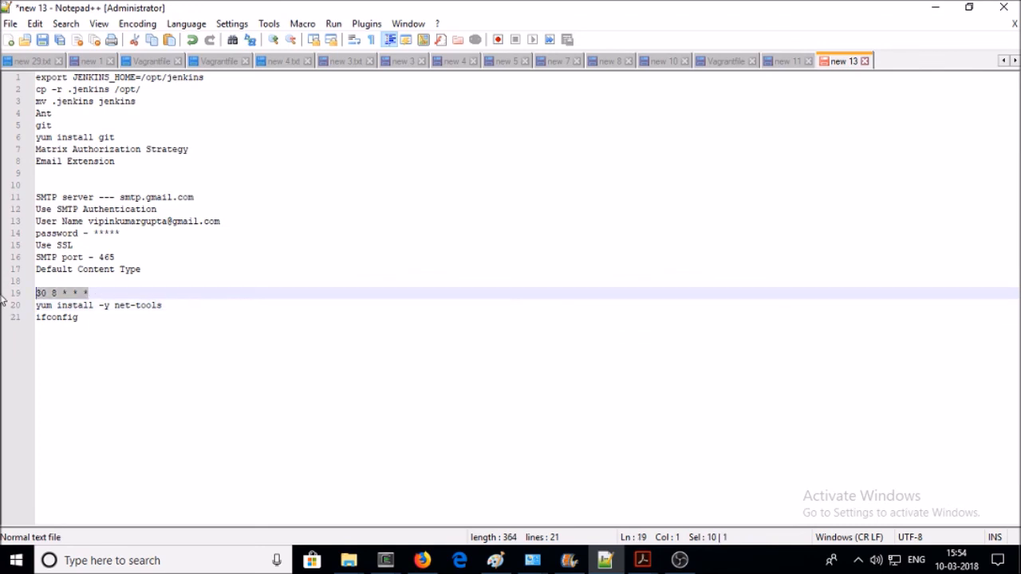
pyautogui.click(936, 8)
pyautogui.click(322, 422)
pyautogui.hotkey('ctrl', 'v')
pyautogui.scroll(-3, 717, 346)
# - Validate the 30 8 * * * schedule and read the cron syntax help
pyautogui.click(476, 276)
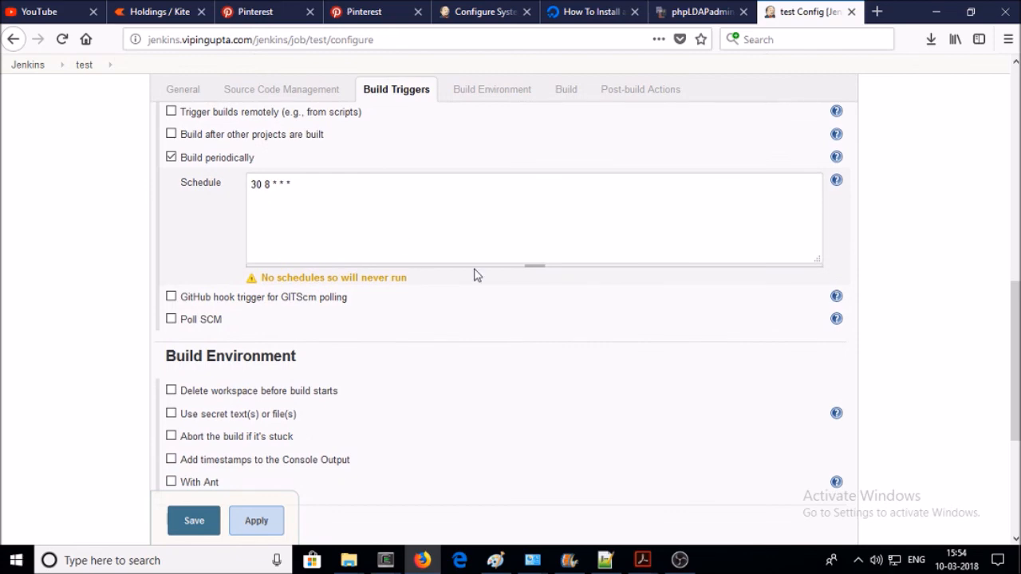
pyautogui.click(835, 183)
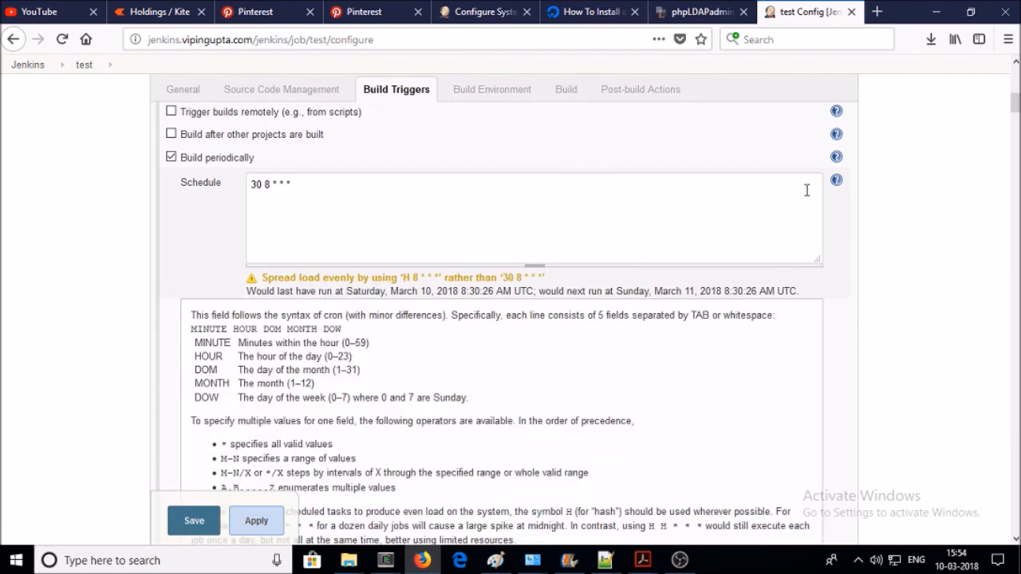
pyautogui.scroll(-2, 806, 190)
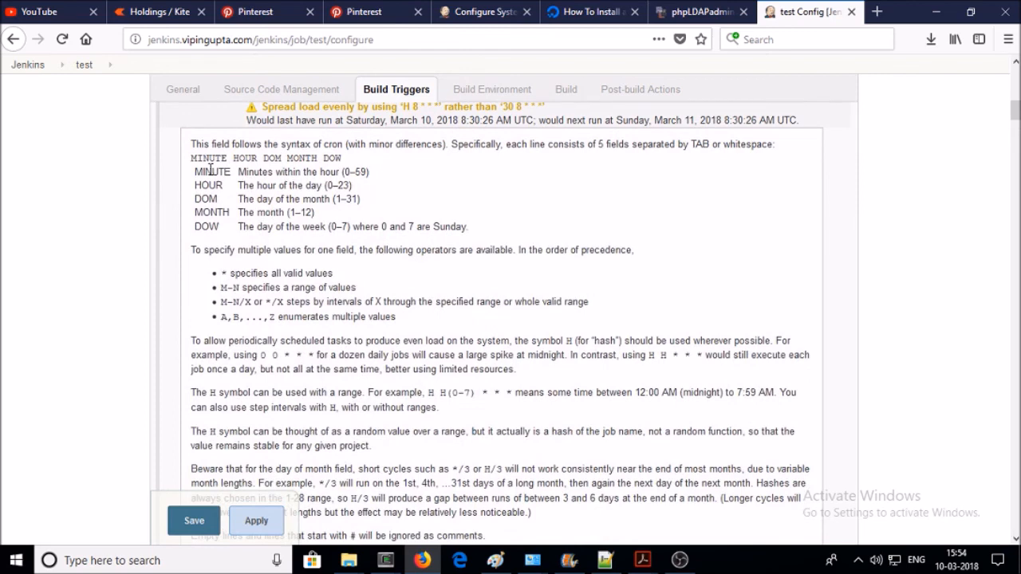
pyautogui.scroll(3, 218, 171)
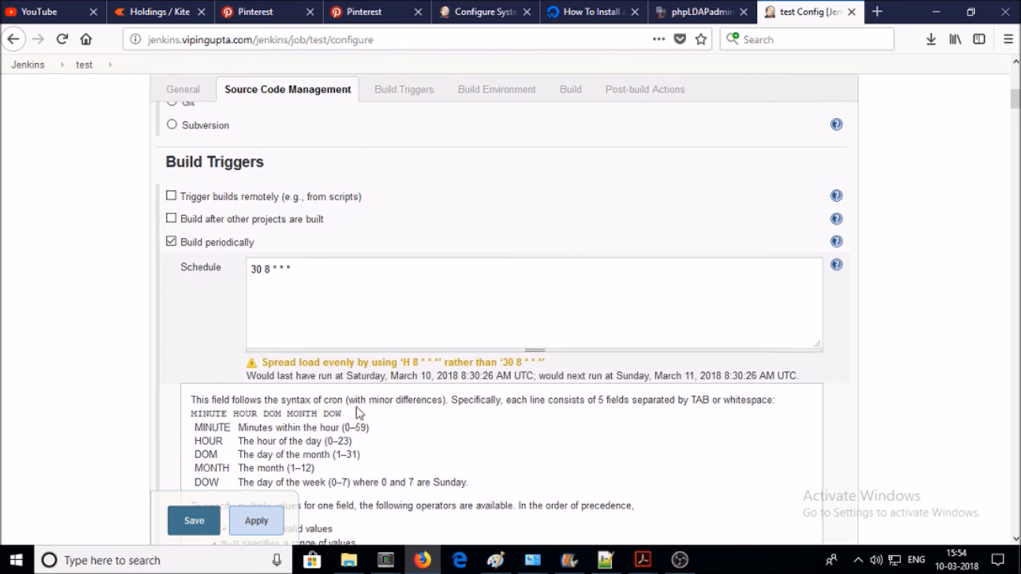
pyautogui.scroll(-2, 324, 317)
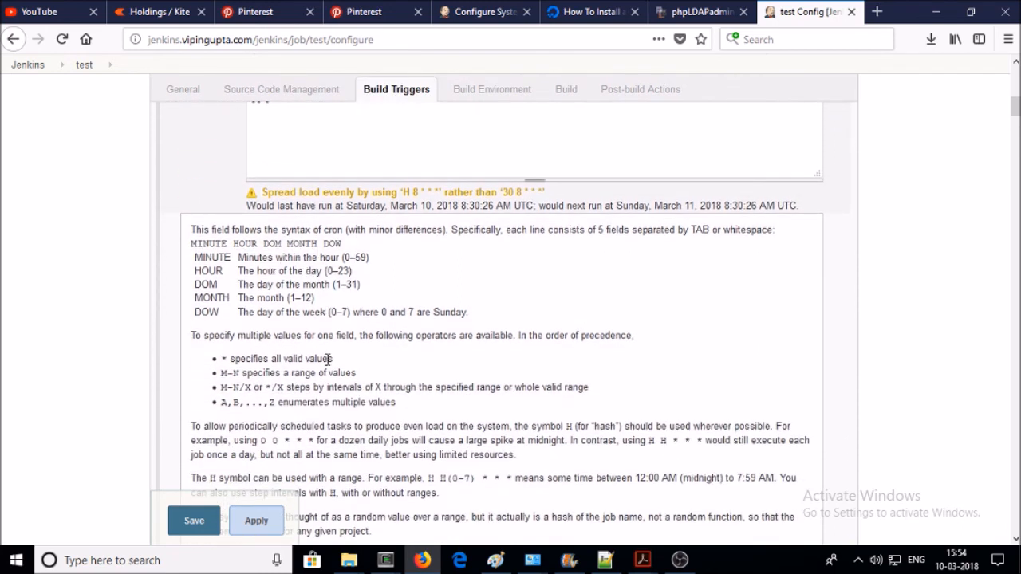
pyautogui.scroll(-2, 368, 308)
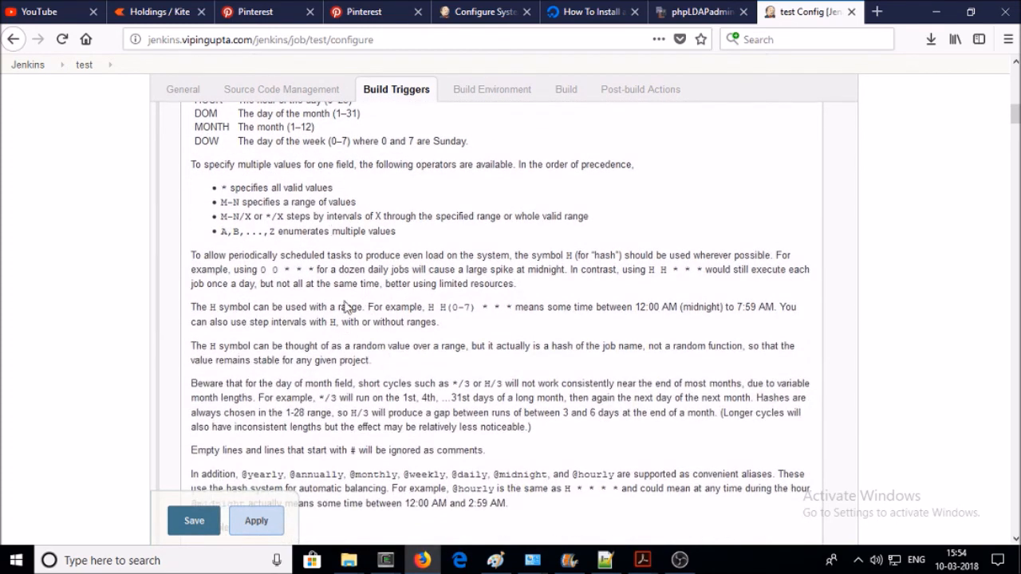
pyautogui.scroll(3, 331, 307)
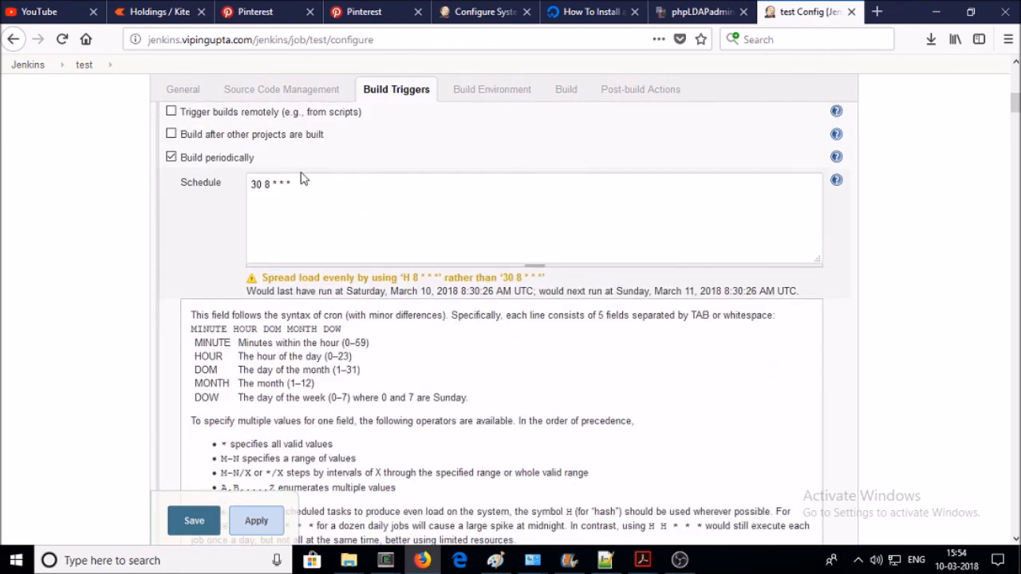
pyautogui.click(835, 182)
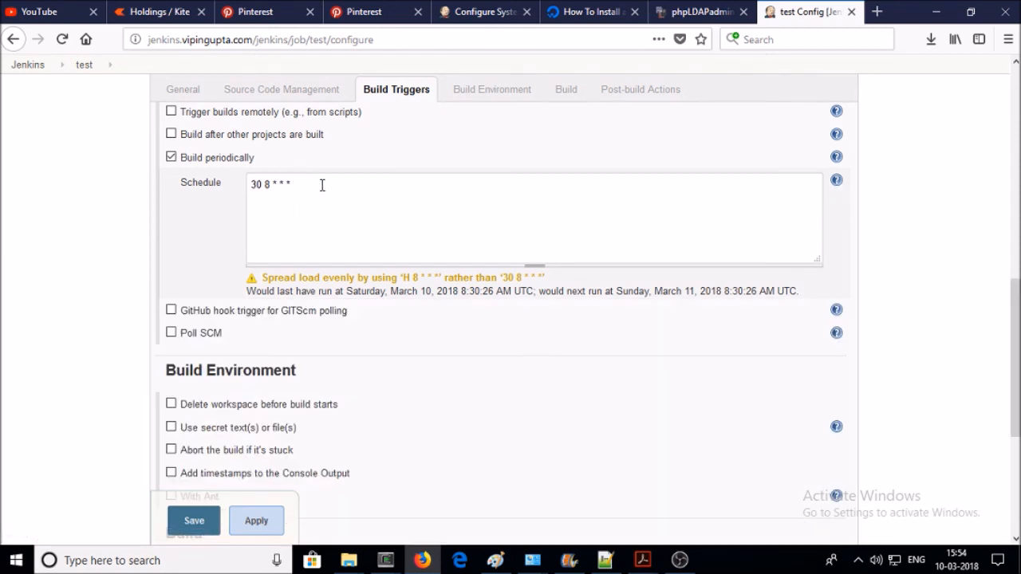
pyautogui.moveTo(322, 185); pyautogui.dragTo(231, 180)
pyautogui.scroll(-2, 294, 265)
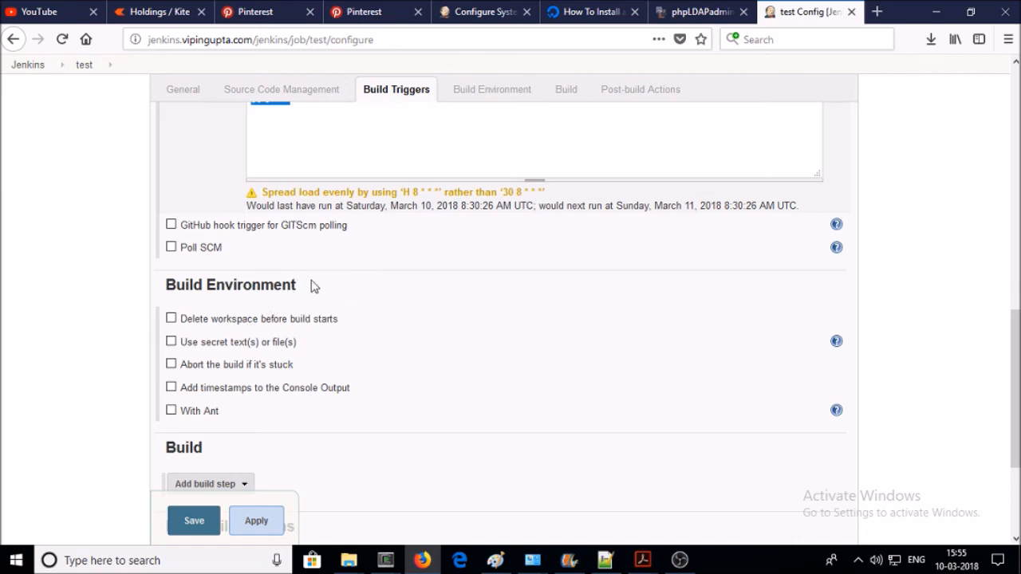
# - Add an Execute shell build step to the test job
pyautogui.scroll(-5, 310, 285)
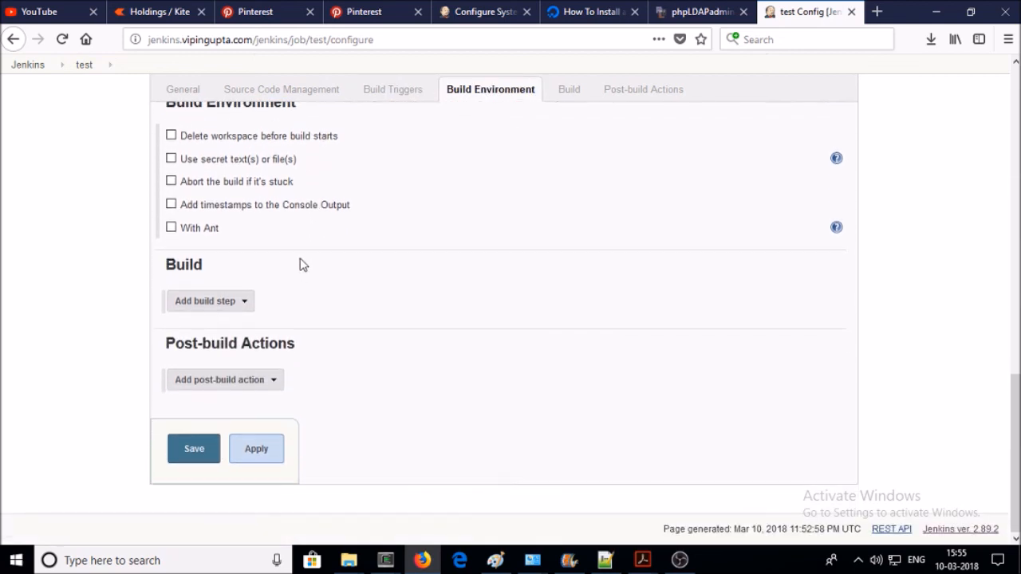
pyautogui.click(566, 92)
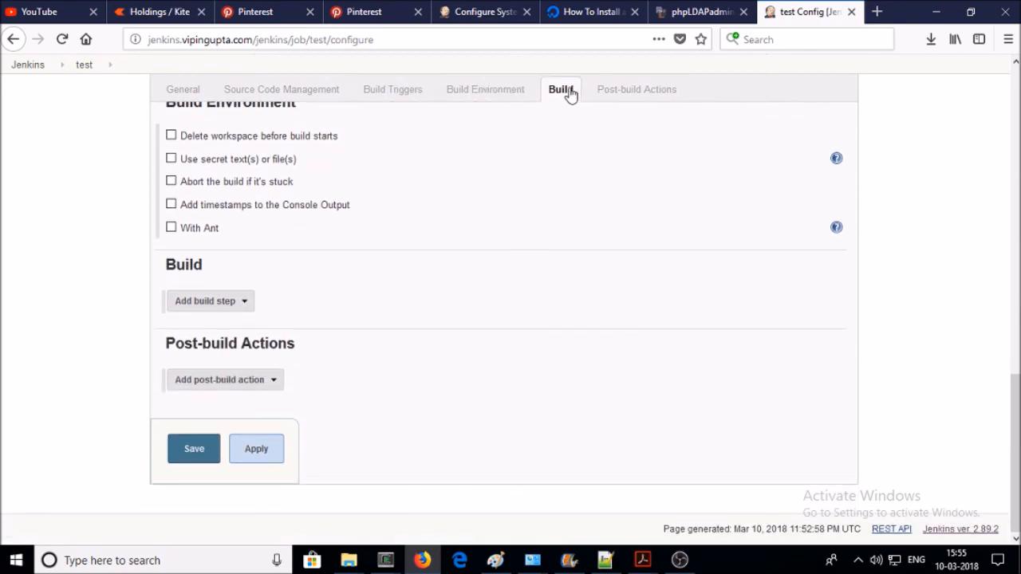
pyautogui.click(237, 310)
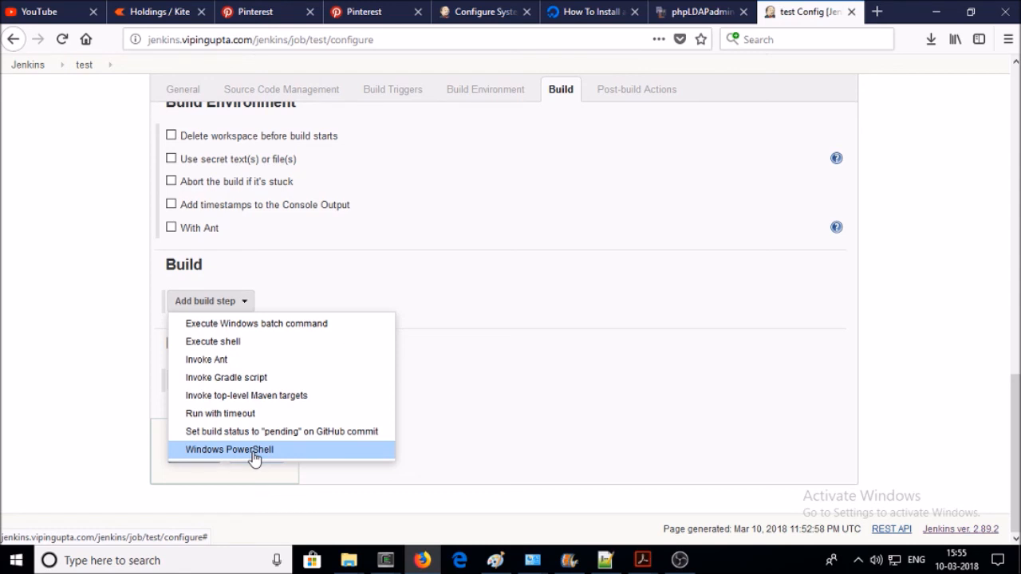
pyautogui.click(232, 343)
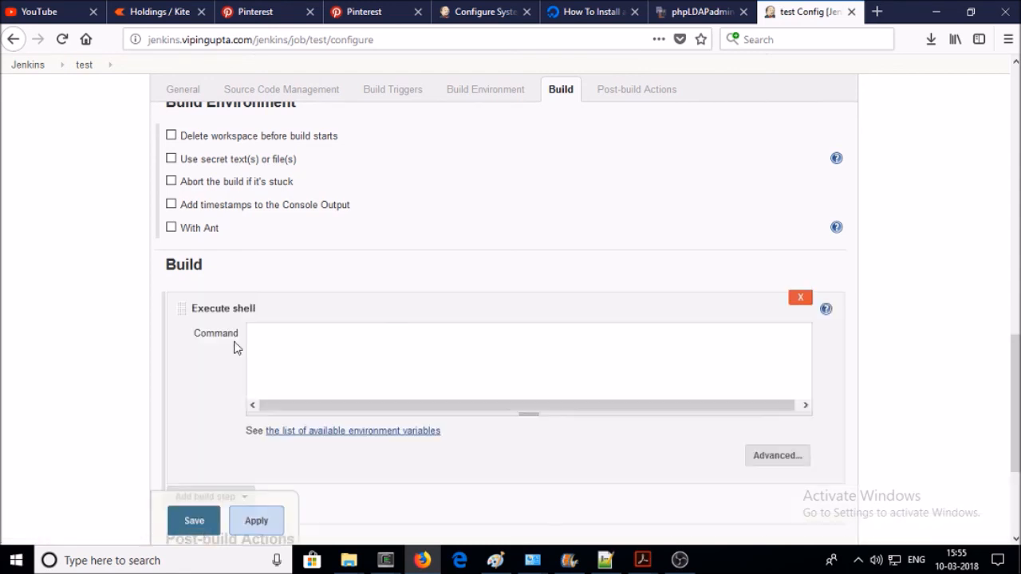
pyautogui.click(285, 351)
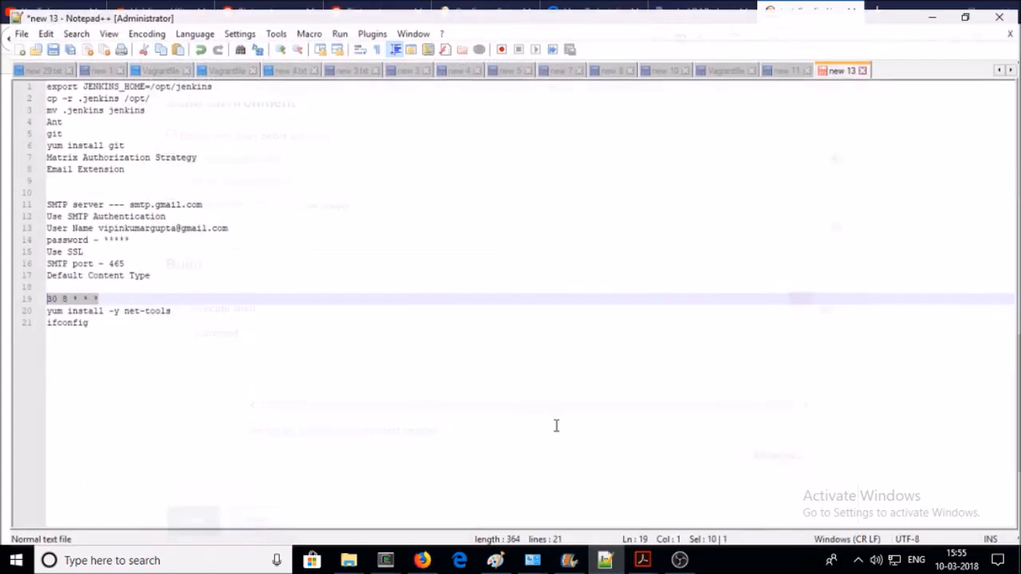
# - Paste 'yum install -y net-tools' and 'ifconfig' from the notes into the shell command box
pyautogui.click(605, 559)
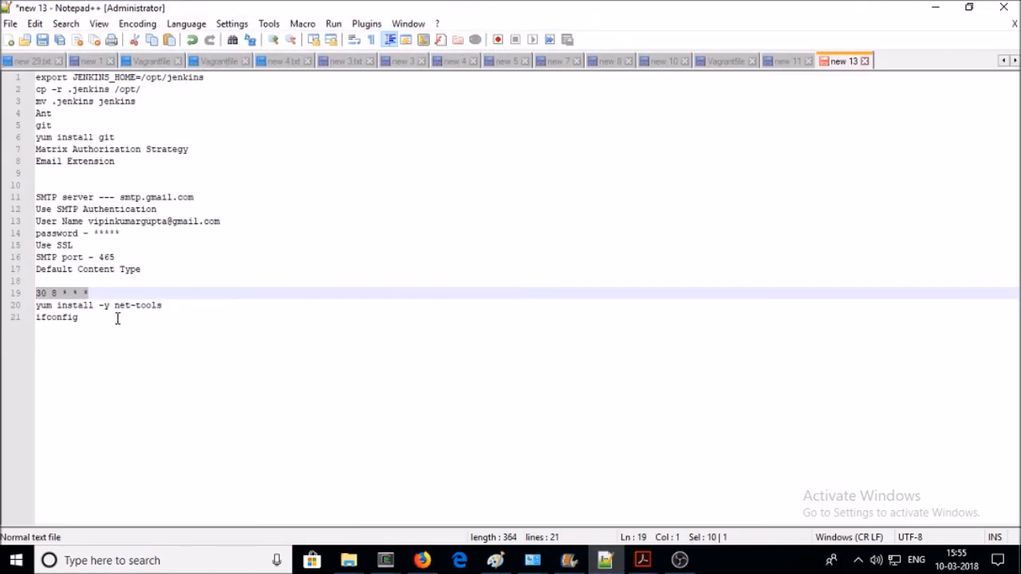
pyautogui.moveTo(119, 318); pyautogui.dragTo(36, 306)
pyautogui.hotkey('ctrl', 'c')
pyautogui.click(935, 8)
pyautogui.hotkey('ctrl', 'v')
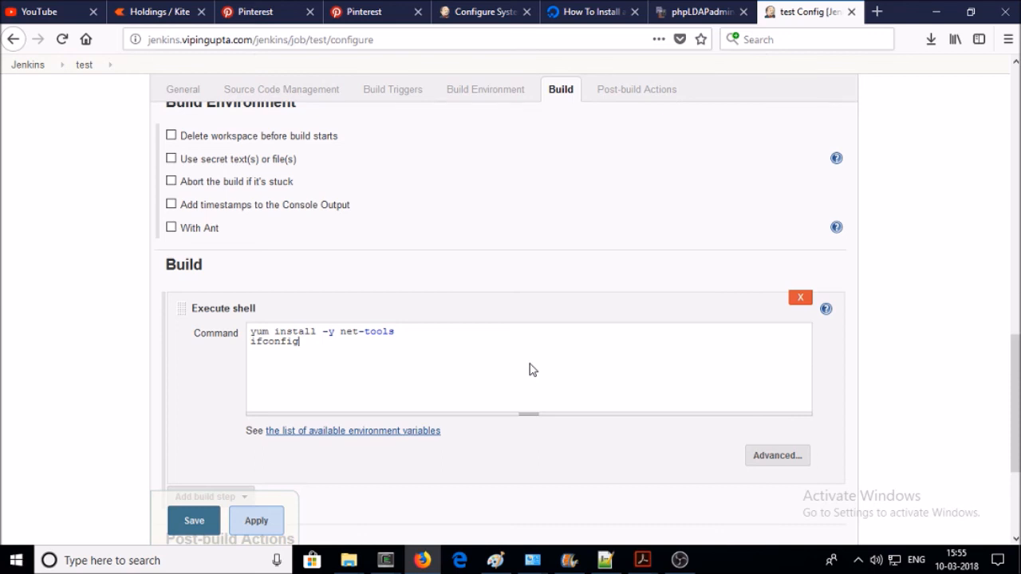
# - Add then remove an E-mail Notification post-build action, and apply the configuration
pyautogui.scroll(-3, 529, 371)
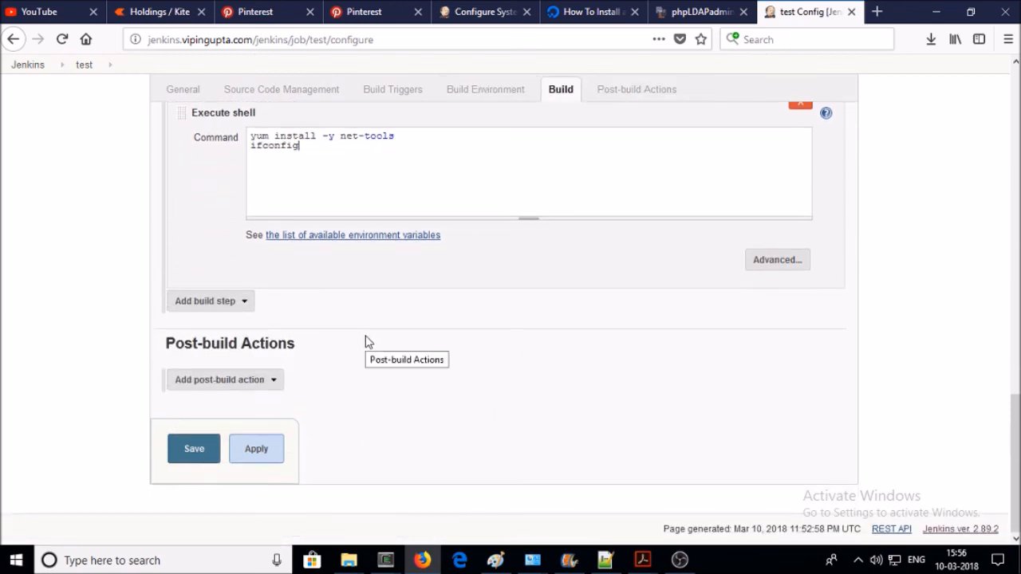
pyautogui.click(278, 379)
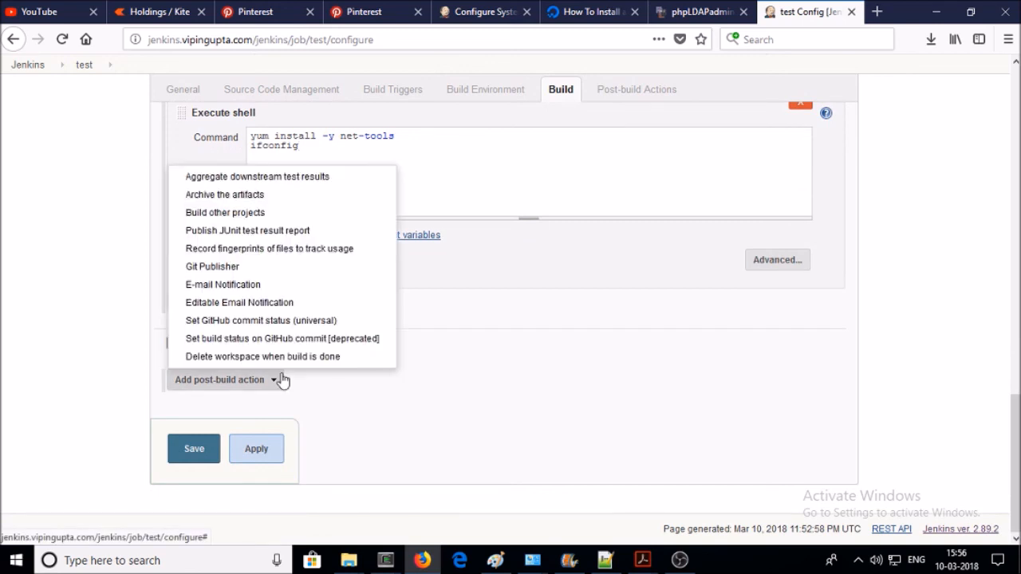
pyautogui.click(274, 287)
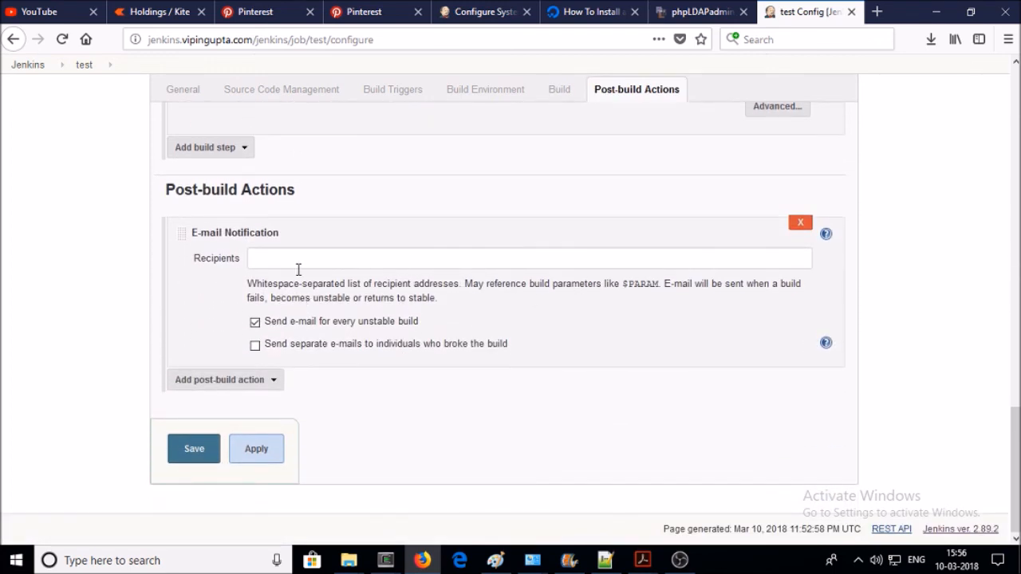
pyautogui.scroll(15, 299, 270)
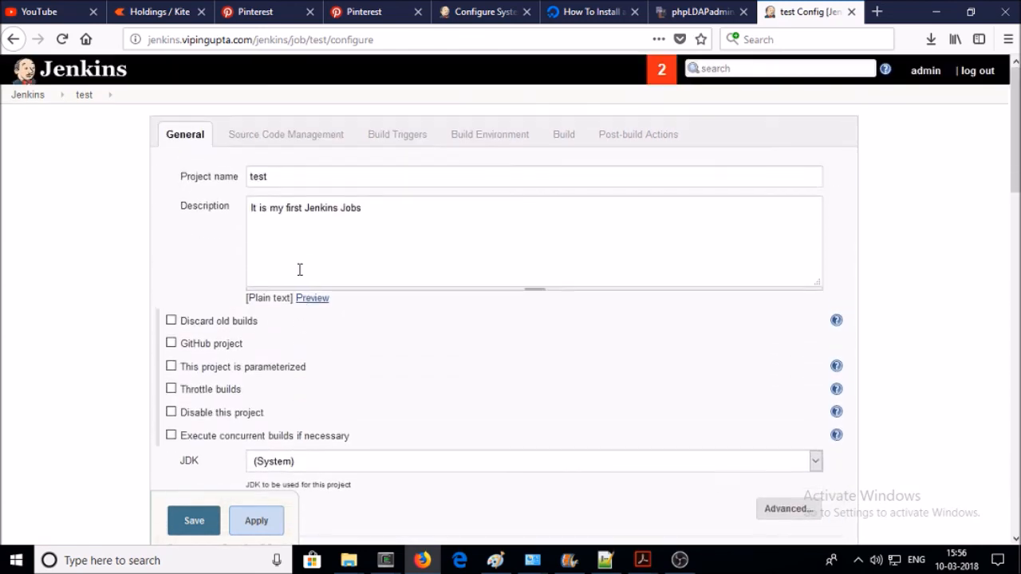
pyautogui.scroll(-15, 299, 269)
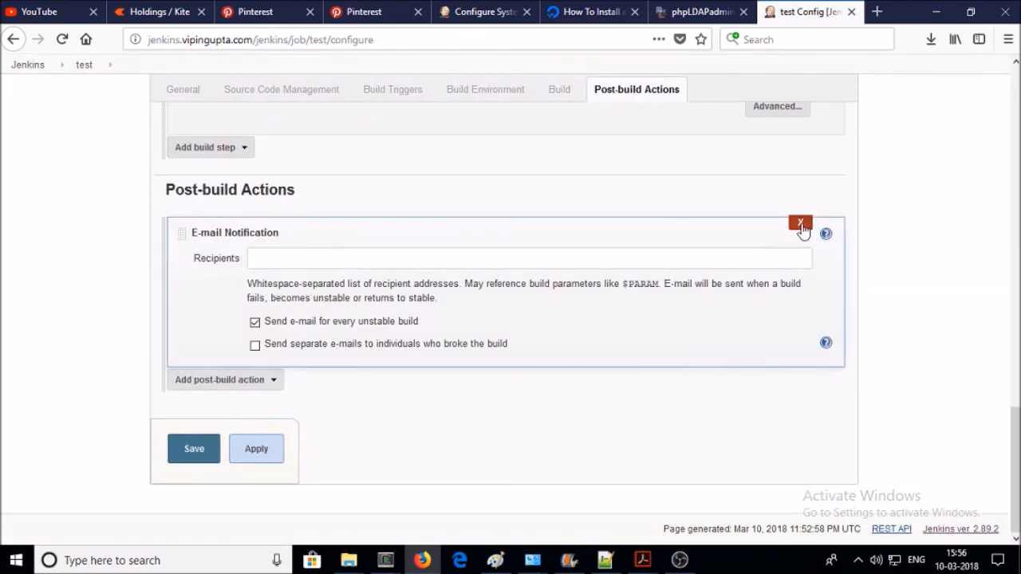
pyautogui.click(800, 224)
pyautogui.scroll(3, 659, 223)
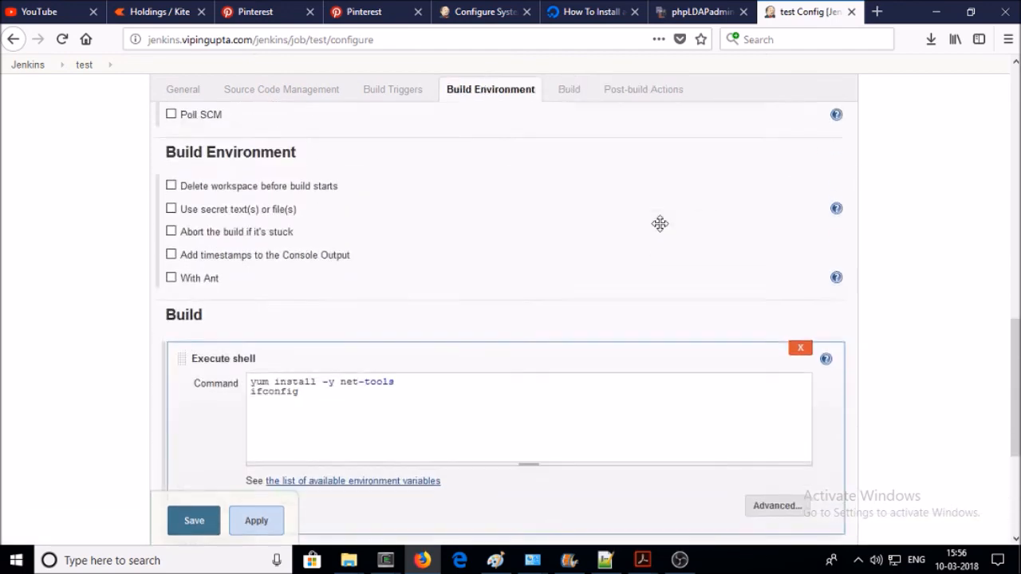
pyautogui.scroll(6, 659, 224)
pyautogui.scroll(-6, 667, 225)
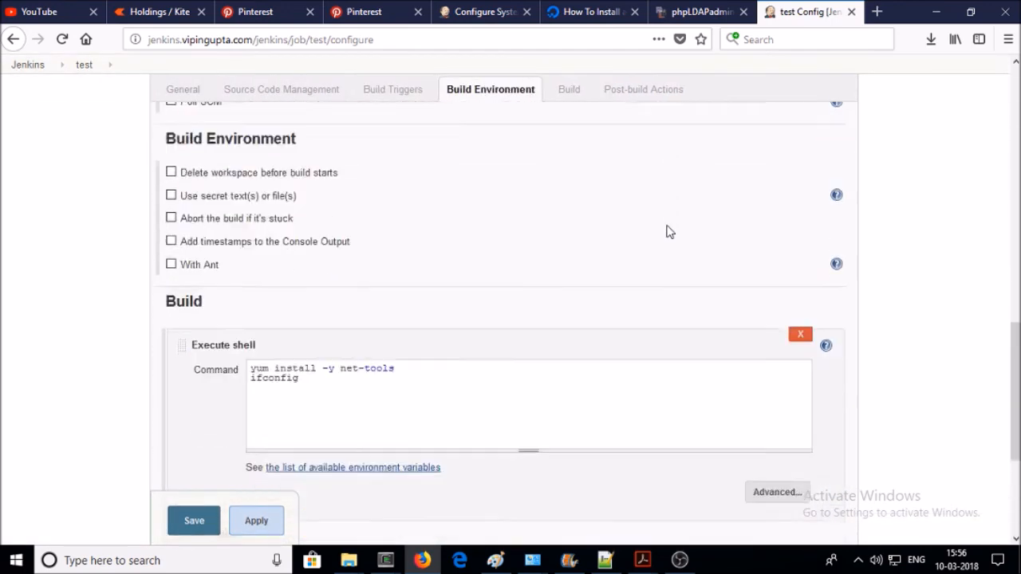
pyautogui.scroll(-5, 669, 232)
pyautogui.click(258, 463)
# - Save the job, run Build Now, and open the page for build #1
pyautogui.click(193, 458)
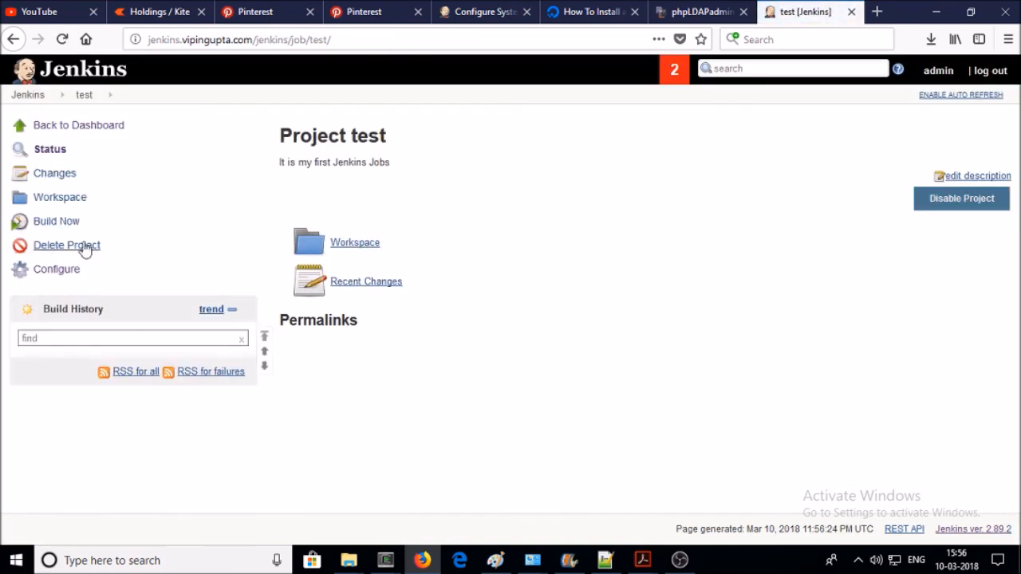
pyautogui.click(61, 227)
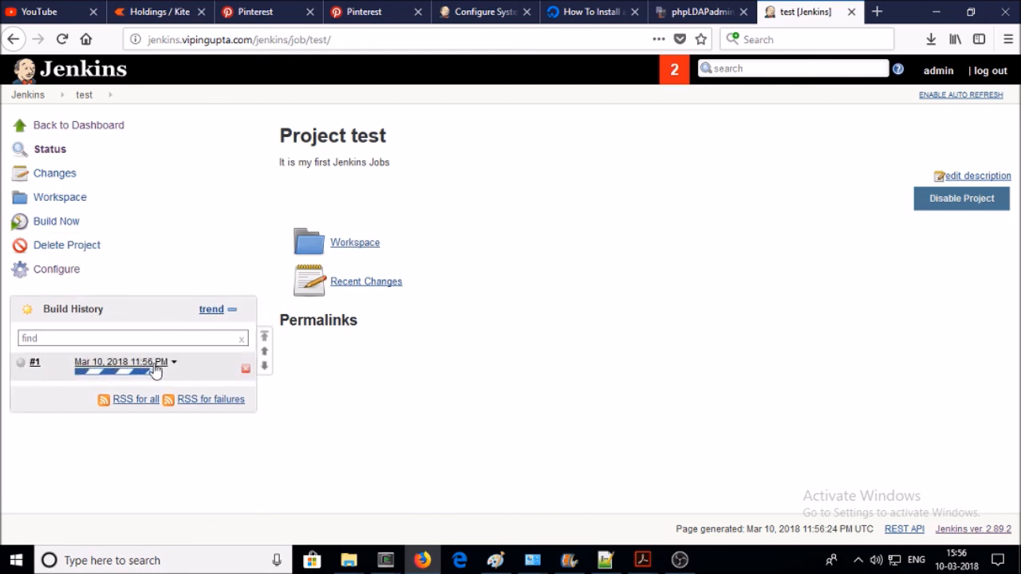
pyautogui.moveTo(147, 369)
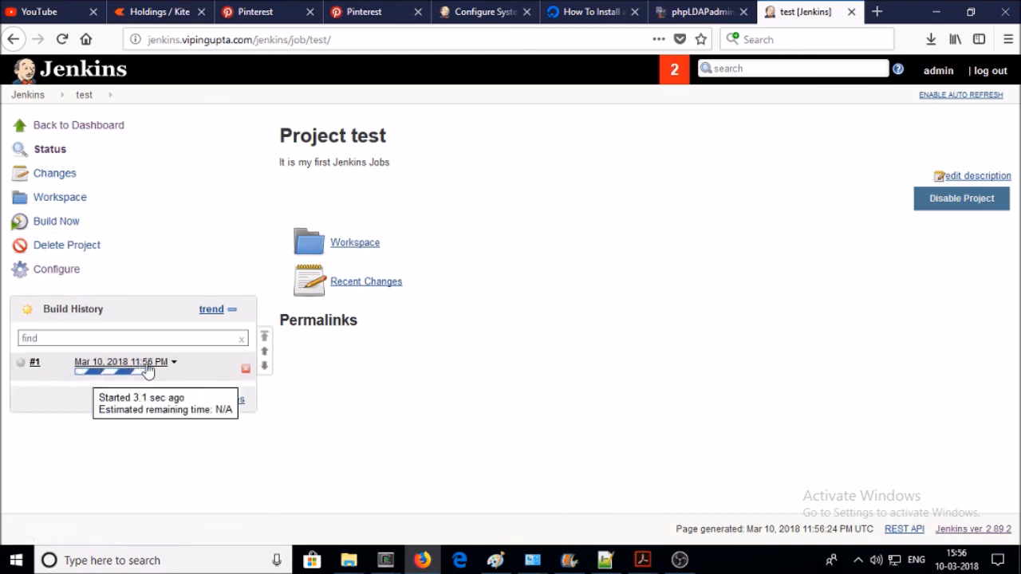
pyautogui.click(125, 364)
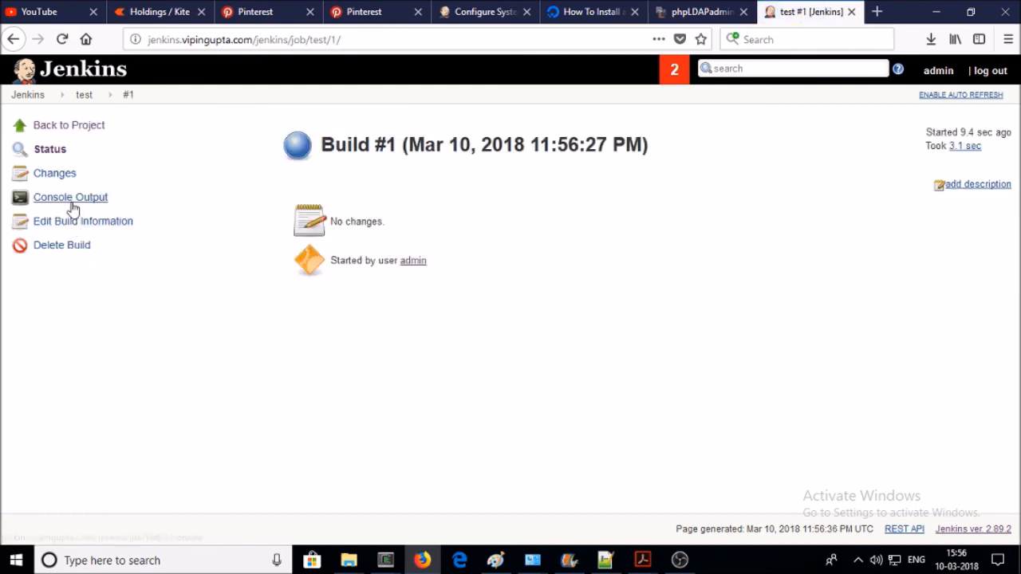
# - Open build #1's console output and highlight the workspace path in the log
pyautogui.click(72, 199)
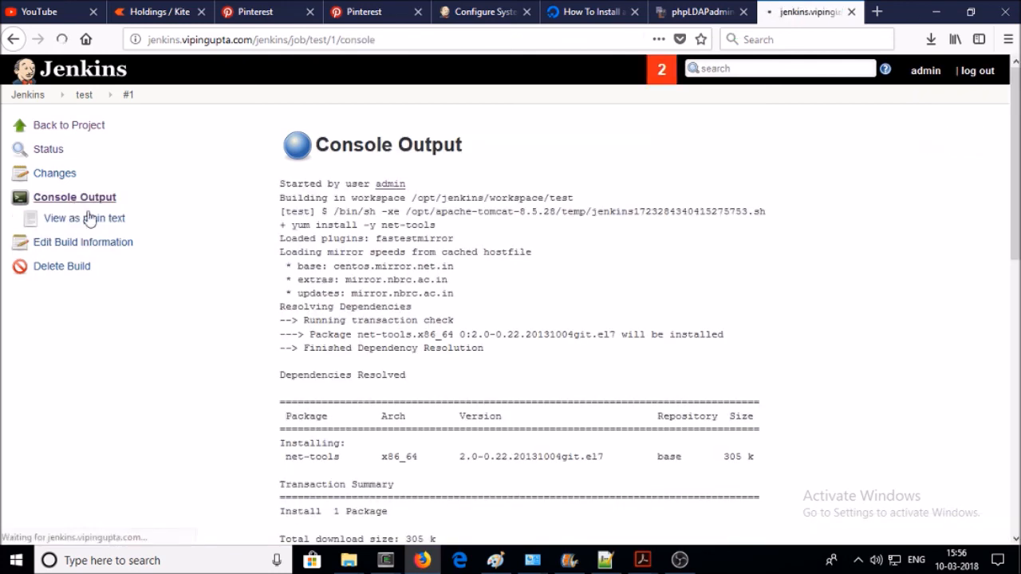
pyautogui.scroll(-4, 398, 278)
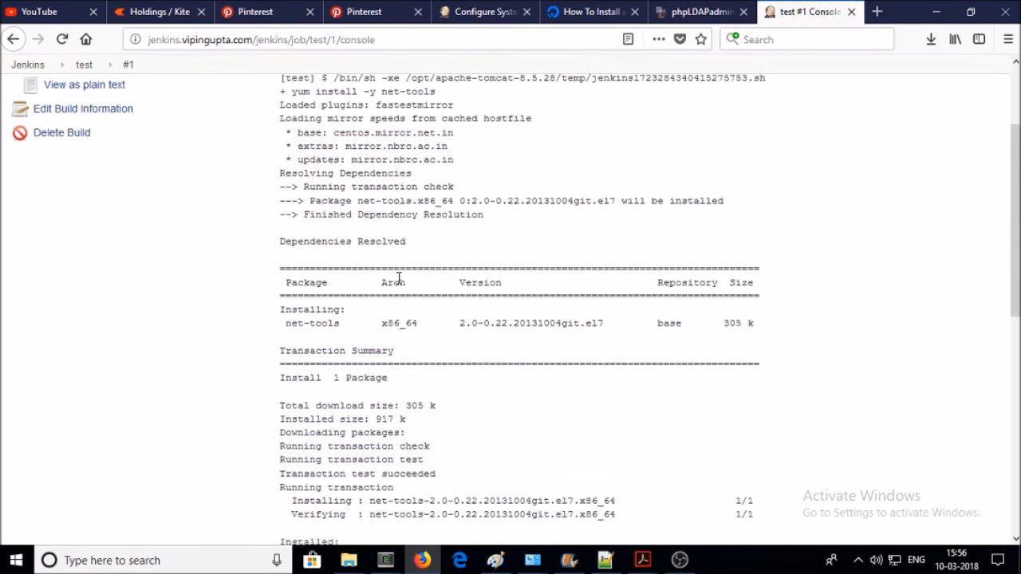
pyautogui.scroll(5, 398, 212)
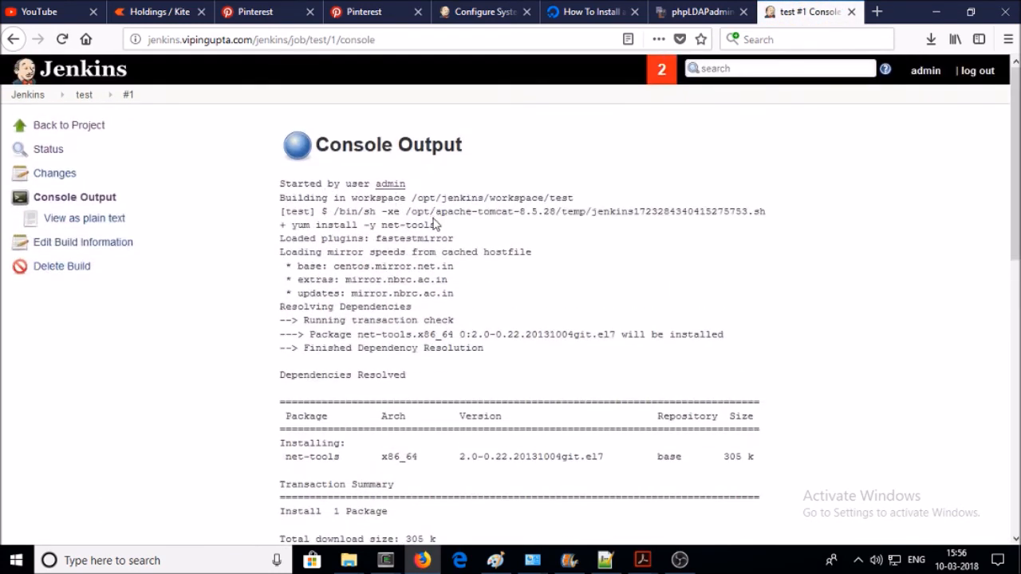
pyautogui.scroll(-1, 452, 194)
pyautogui.scroll(-1, 453, 193)
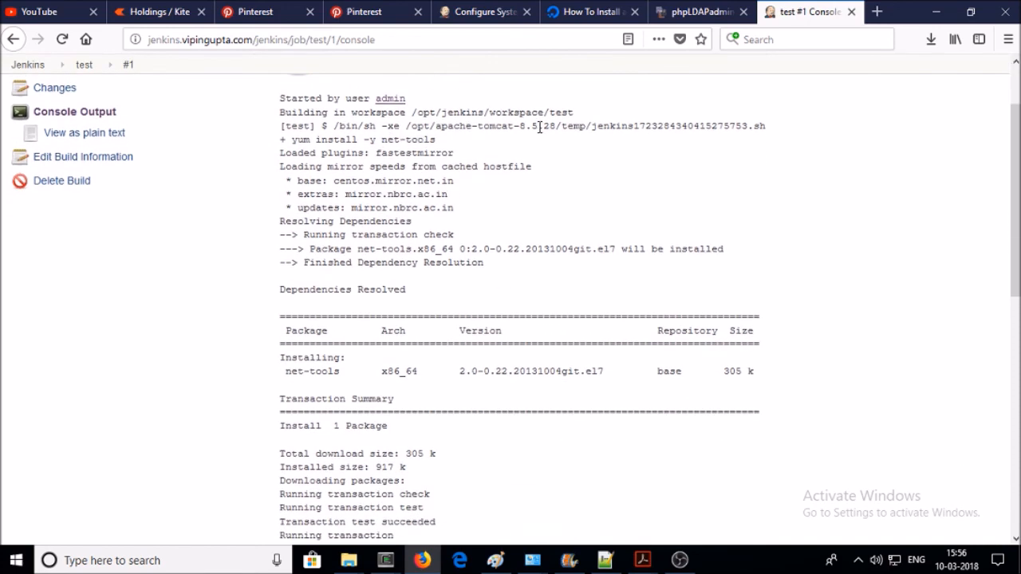
pyautogui.moveTo(572, 114); pyautogui.dragTo(341, 117)
# - Highlight the 'yum install -y net-tools' line and the output that follows it
pyautogui.scroll(-4, 410, 167)
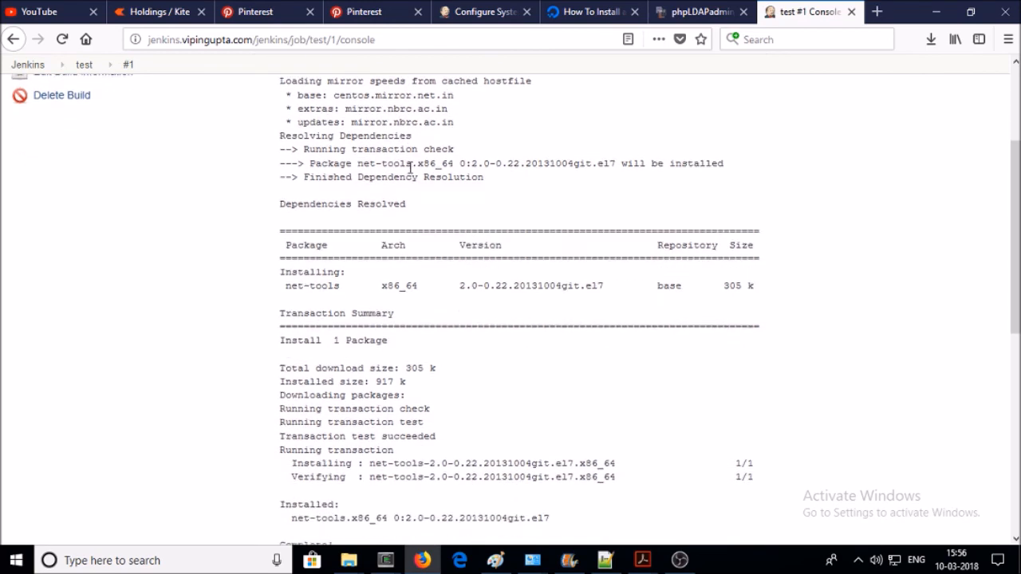
pyautogui.scroll(1, 295, 142)
pyautogui.scroll(3, 303, 140)
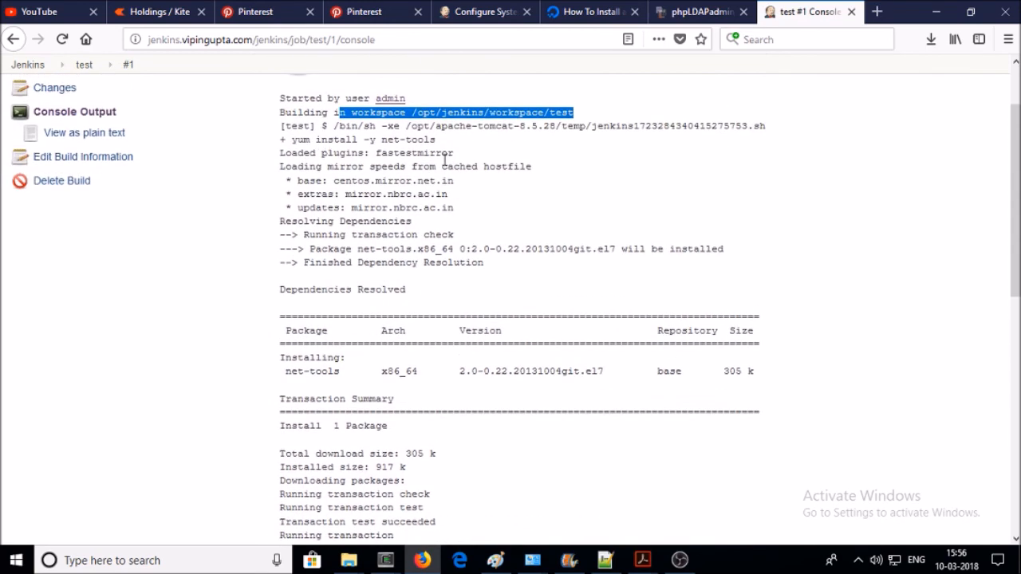
pyautogui.moveTo(478, 142); pyautogui.dragTo(292, 140)
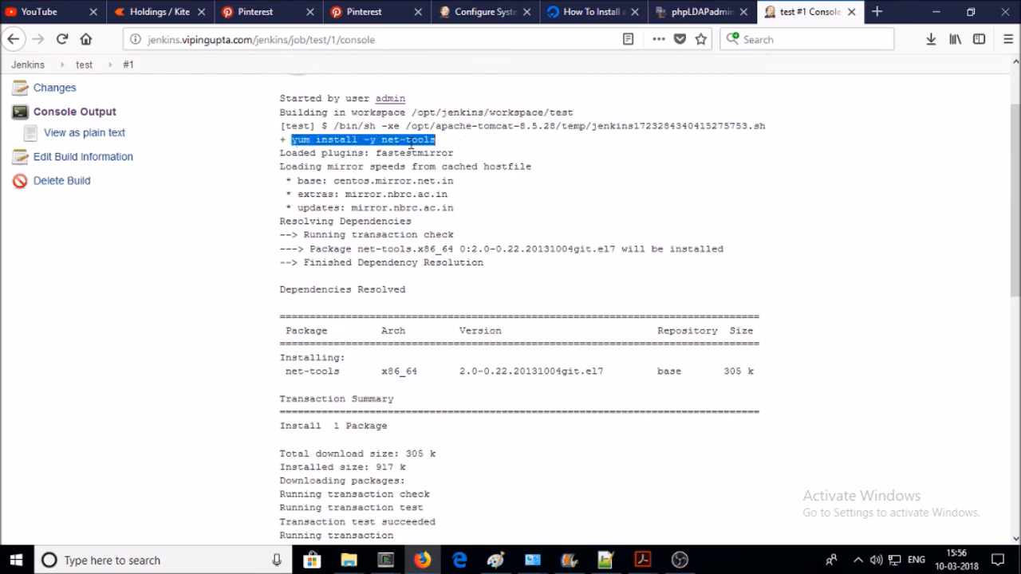
pyautogui.scroll(-8, 458, 188)
pyautogui.scroll(-4, 458, 187)
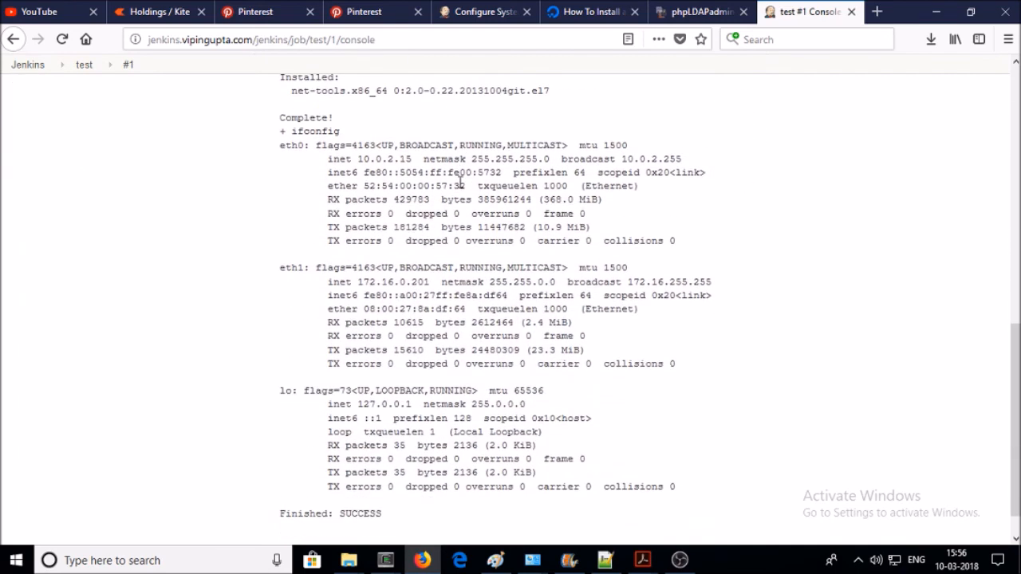
pyautogui.moveTo(286, 127); pyautogui.dragTo(553, 518)
# - Highlight the closing 'Finished: SUCCESS' line of the log
pyautogui.scroll(-1, 338, 437)
pyautogui.click(364, 477)
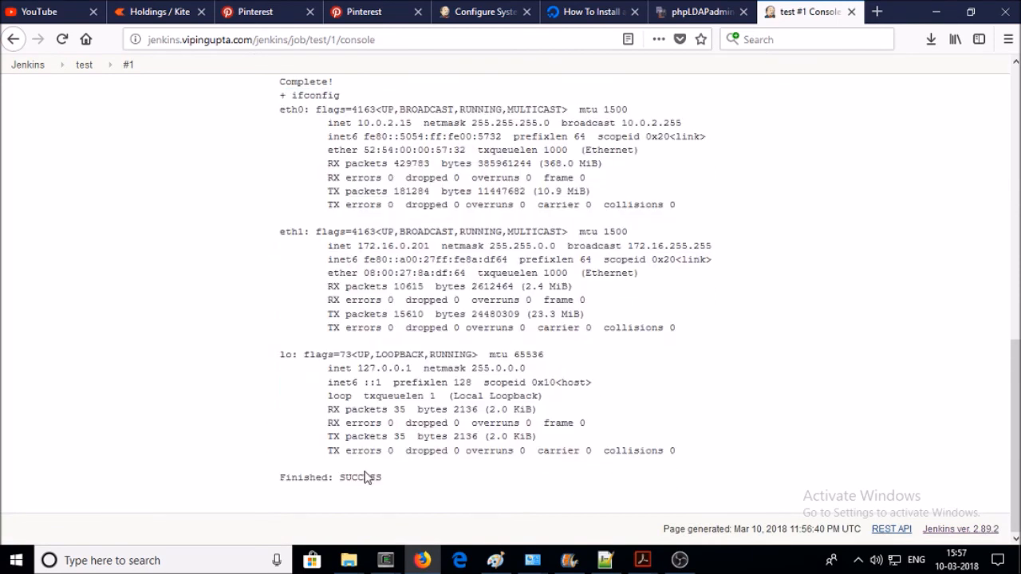
pyautogui.moveTo(392, 481); pyautogui.dragTo(242, 492)
pyautogui.scroll(11, 319, 434)
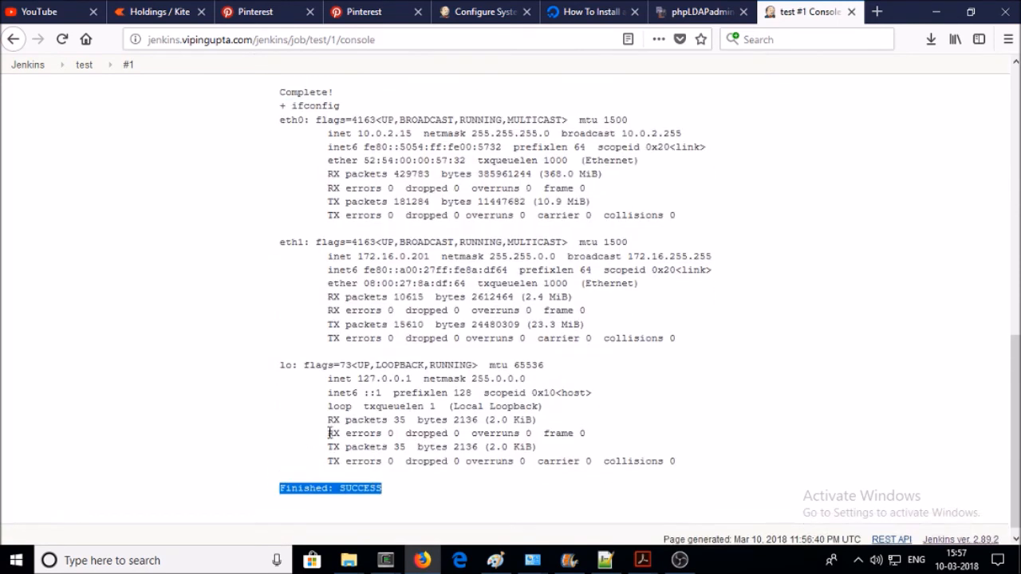
pyautogui.scroll(-7, 323, 433)
pyautogui.scroll(3, 329, 431)
pyautogui.scroll(7, 329, 432)
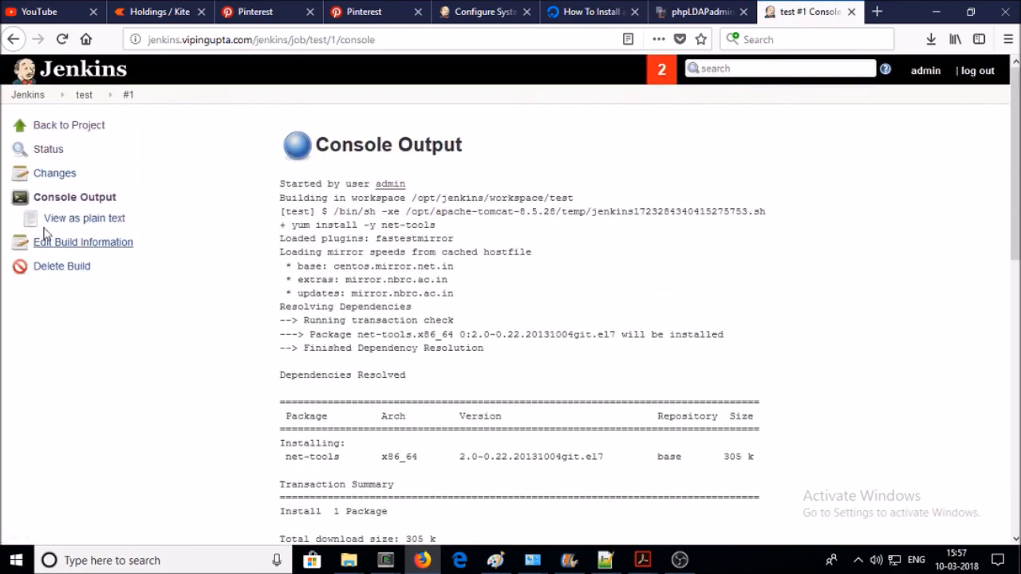
# - Review Build History showing test #1 as stable, then go back to the Jenkins dashboard
pyautogui.click(30, 95)
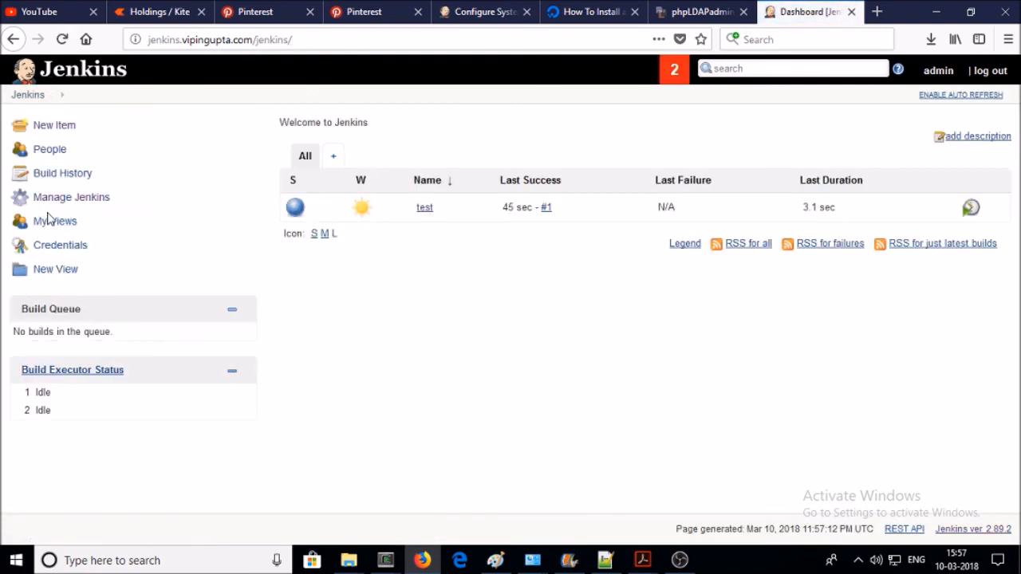
pyautogui.click(60, 183)
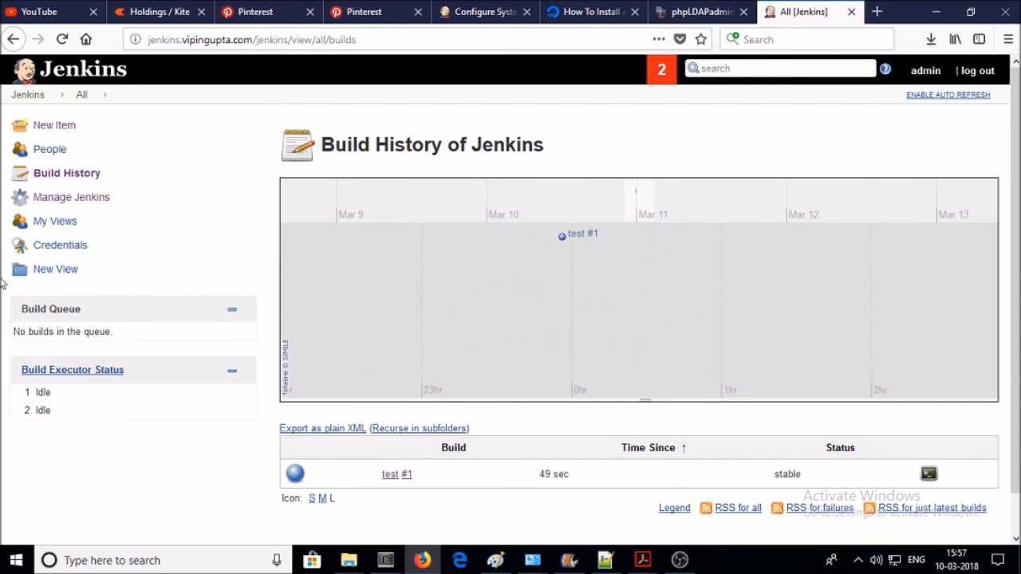
pyautogui.click(57, 177)
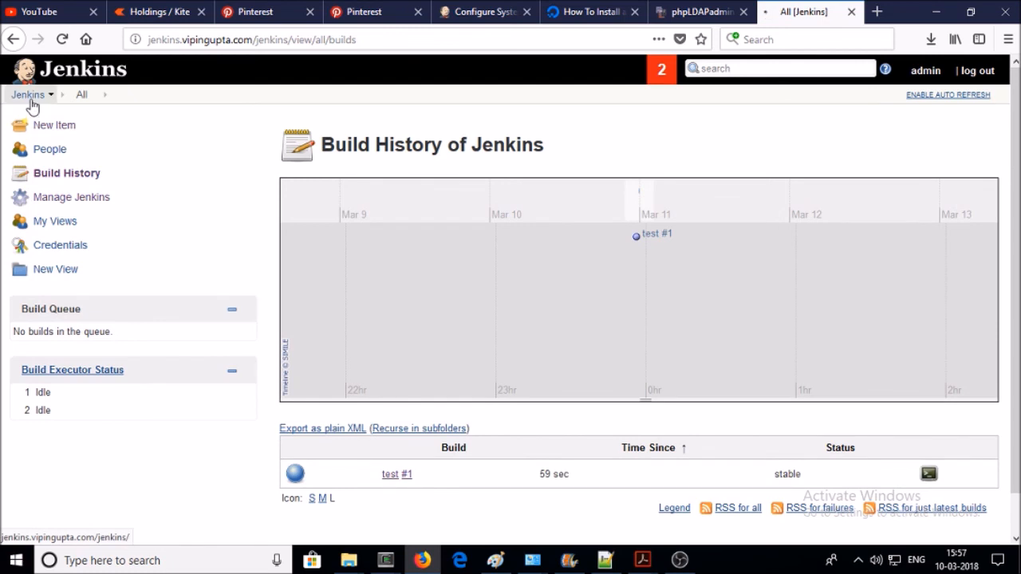
pyautogui.click(30, 97)
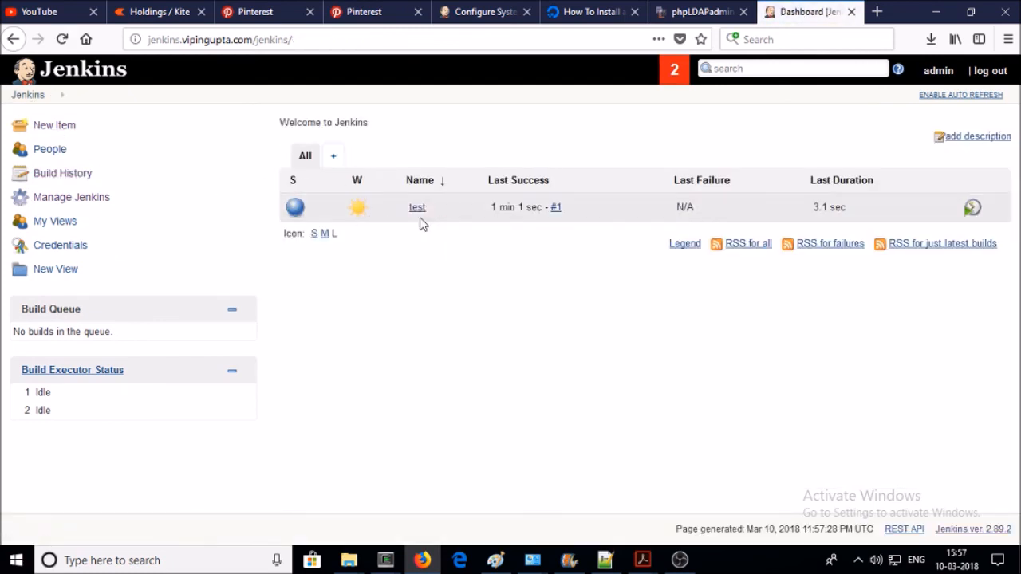